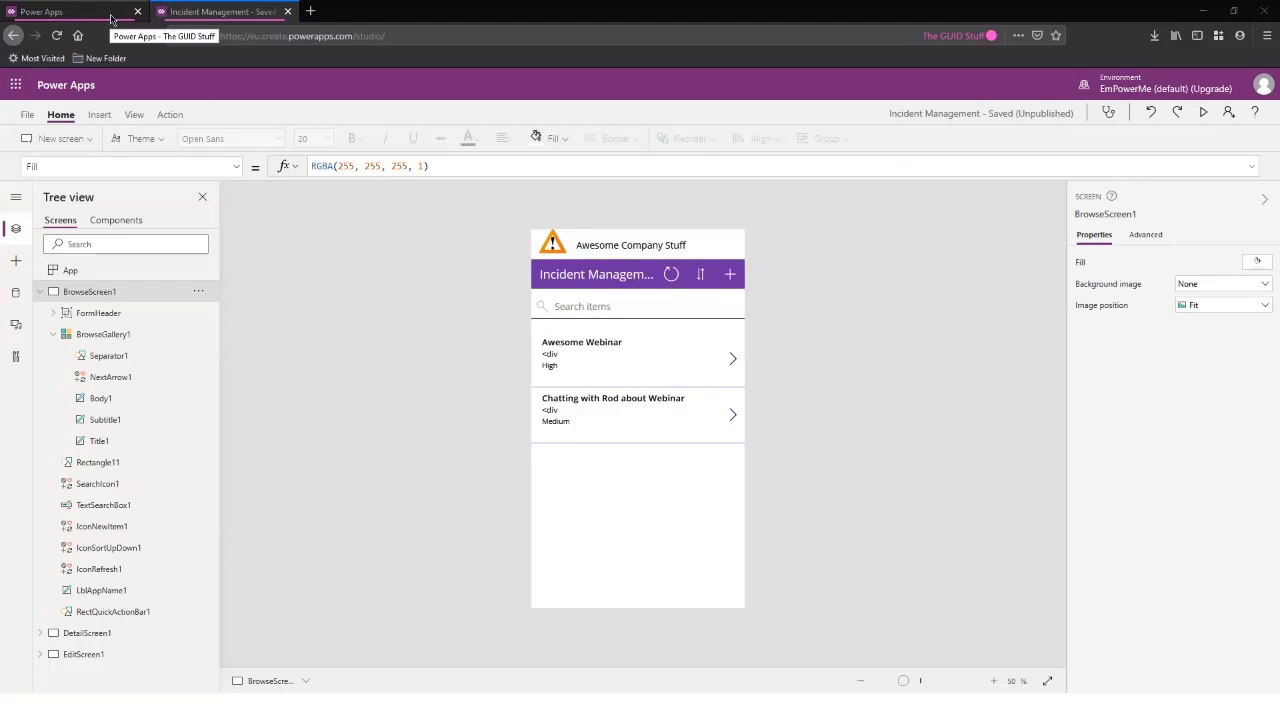
Switch to the Power Apps home page and open the details of the Incident Management app
click(110, 19)
scroll(209, 222, up, 3)
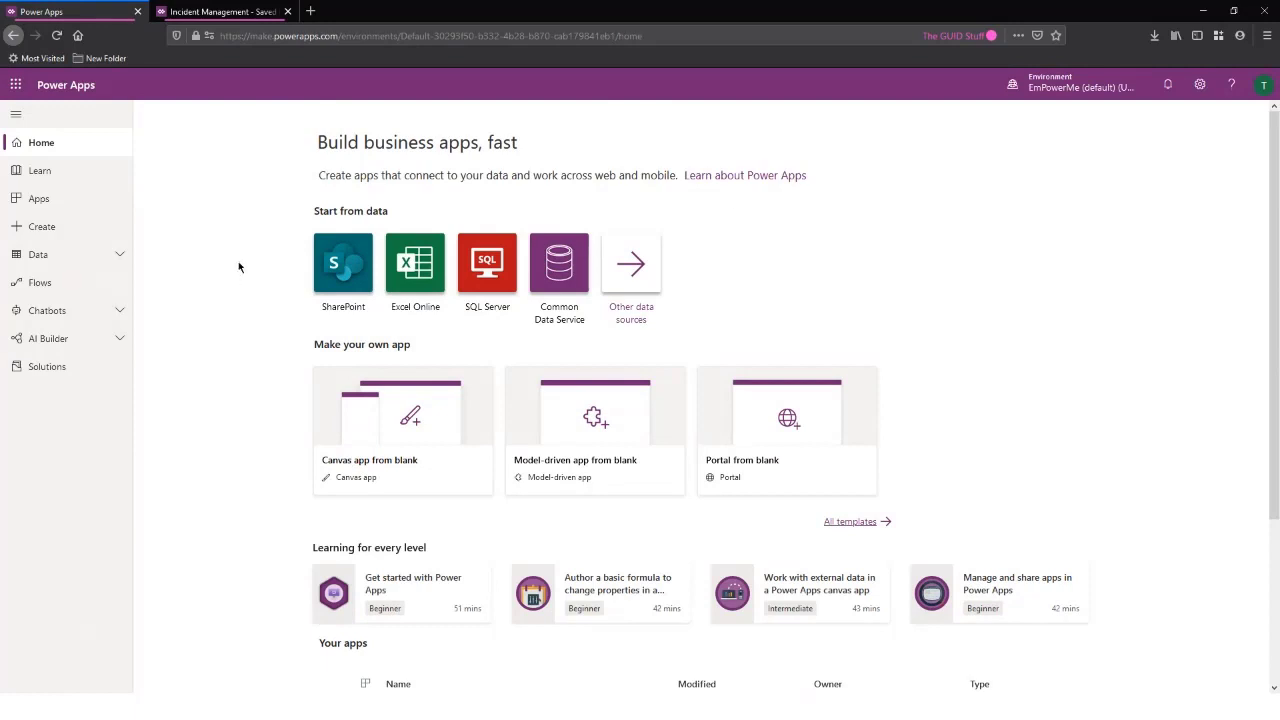
scroll(446, 530, down, 3)
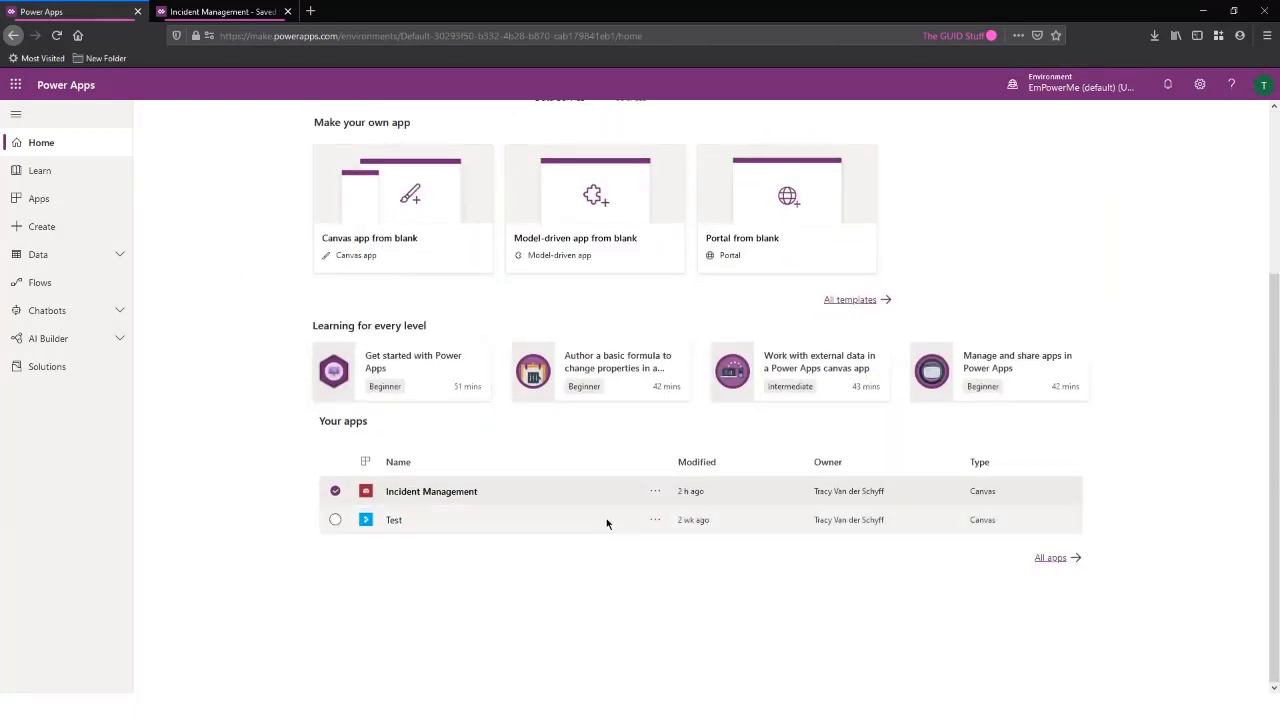
click(657, 492)
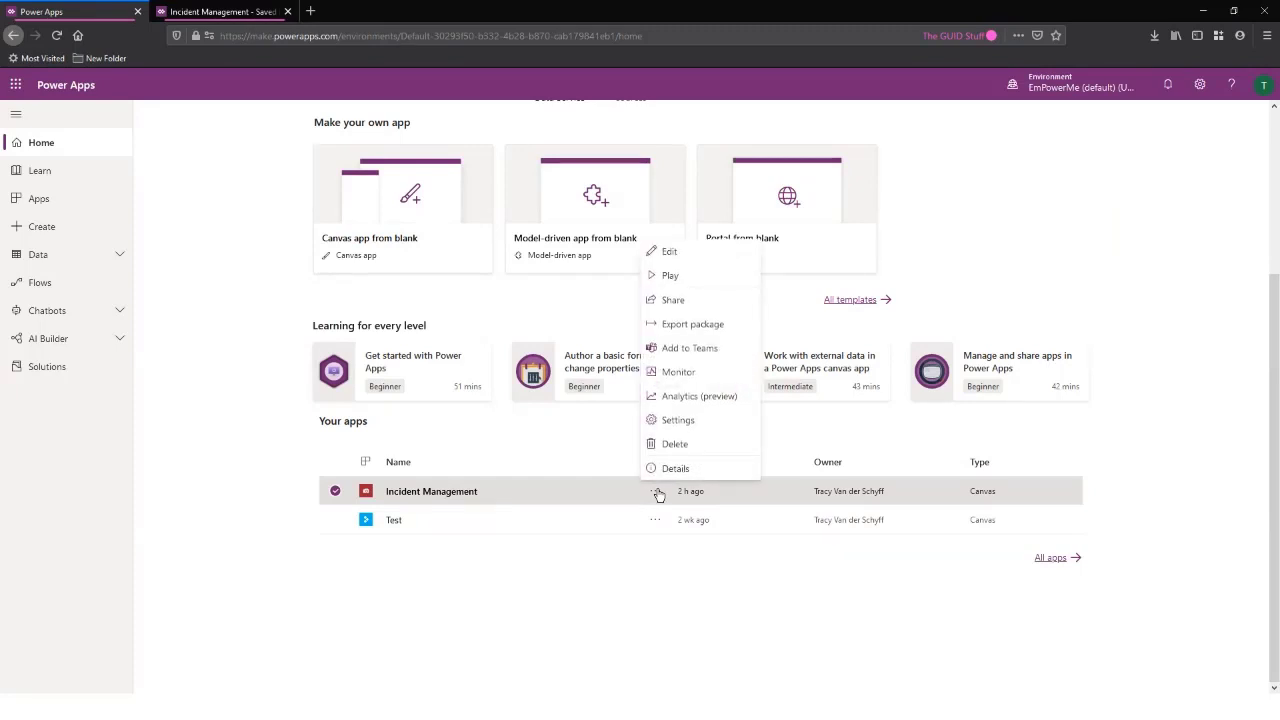
click(566, 598)
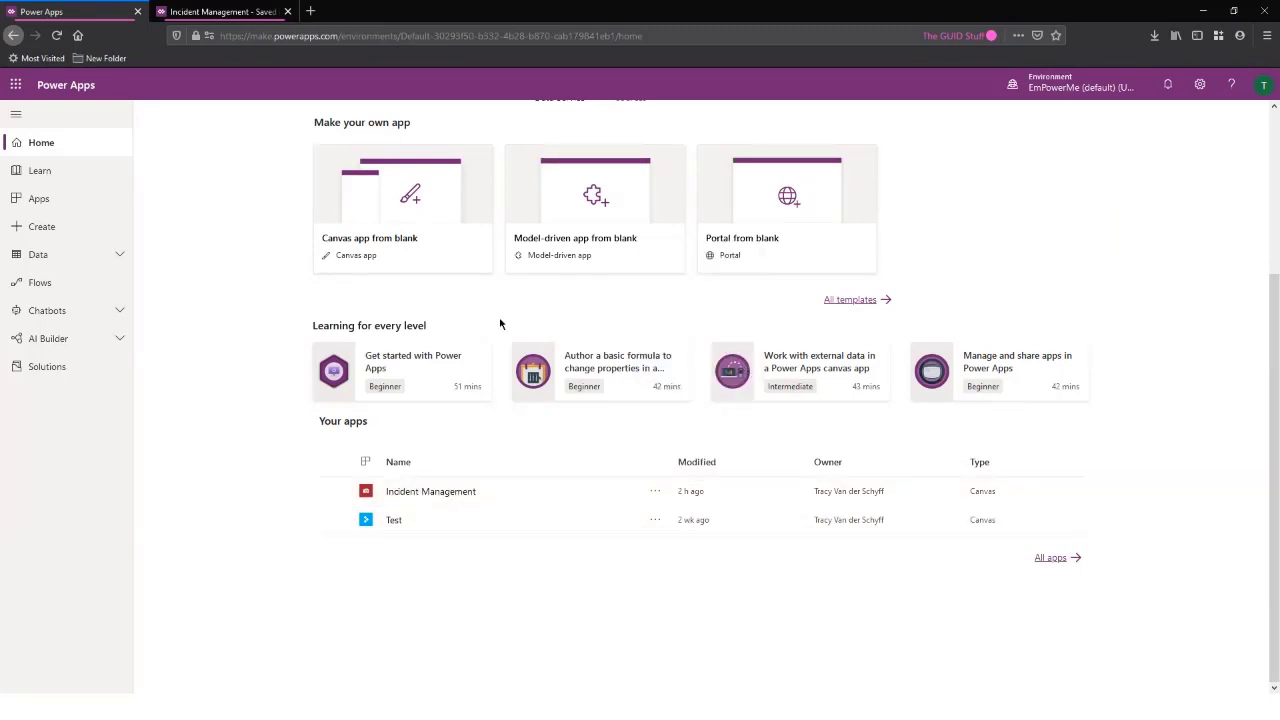
scroll(498, 324, up, 4)
scroll(398, 352, down, 3)
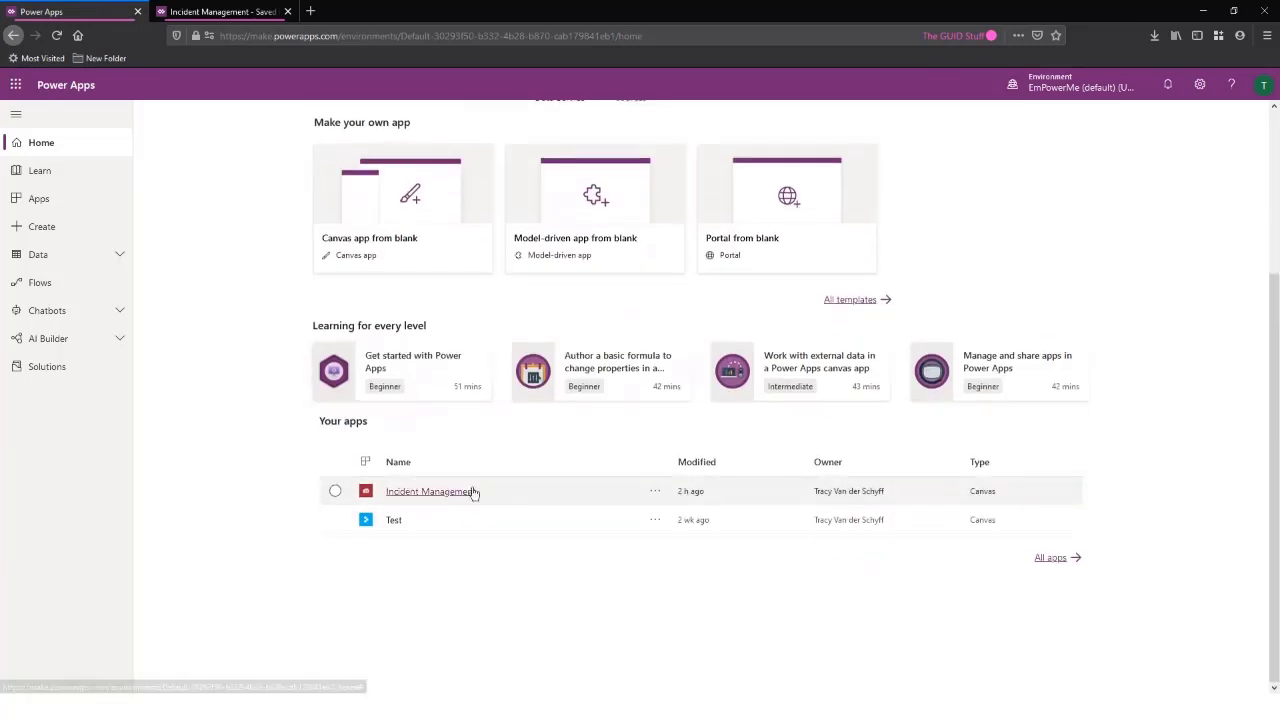
click(655, 491)
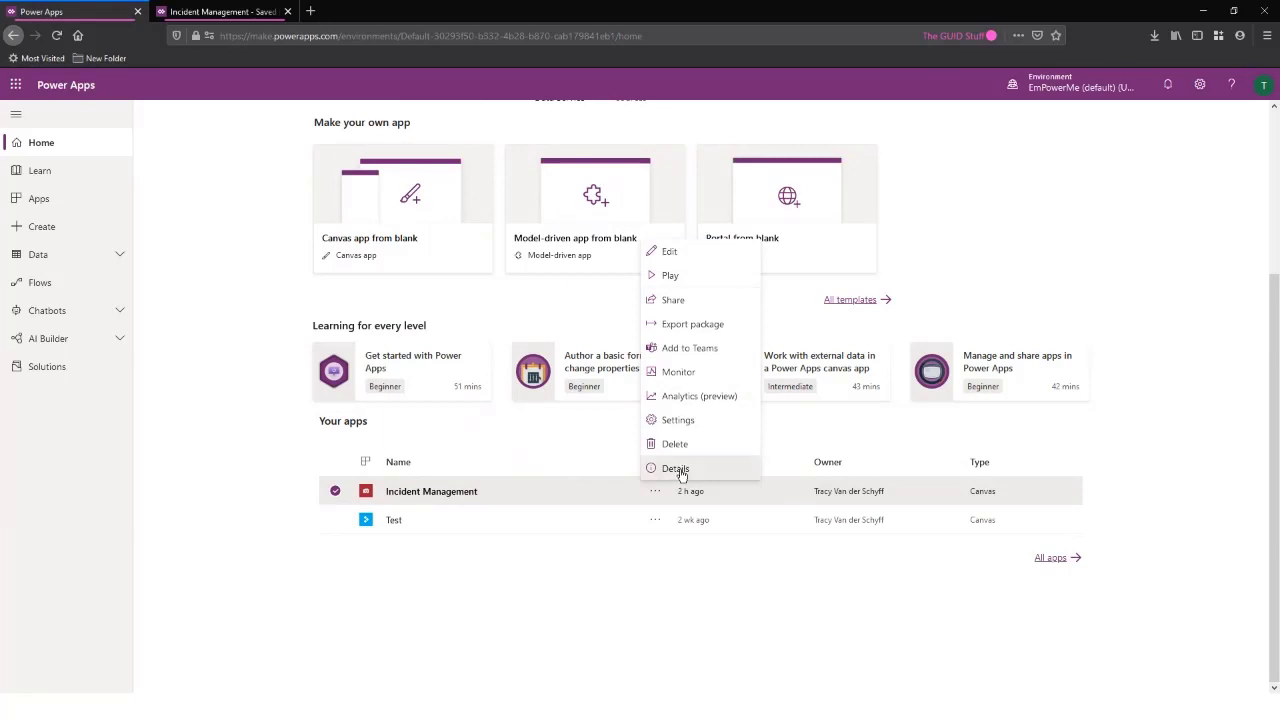
click(677, 469)
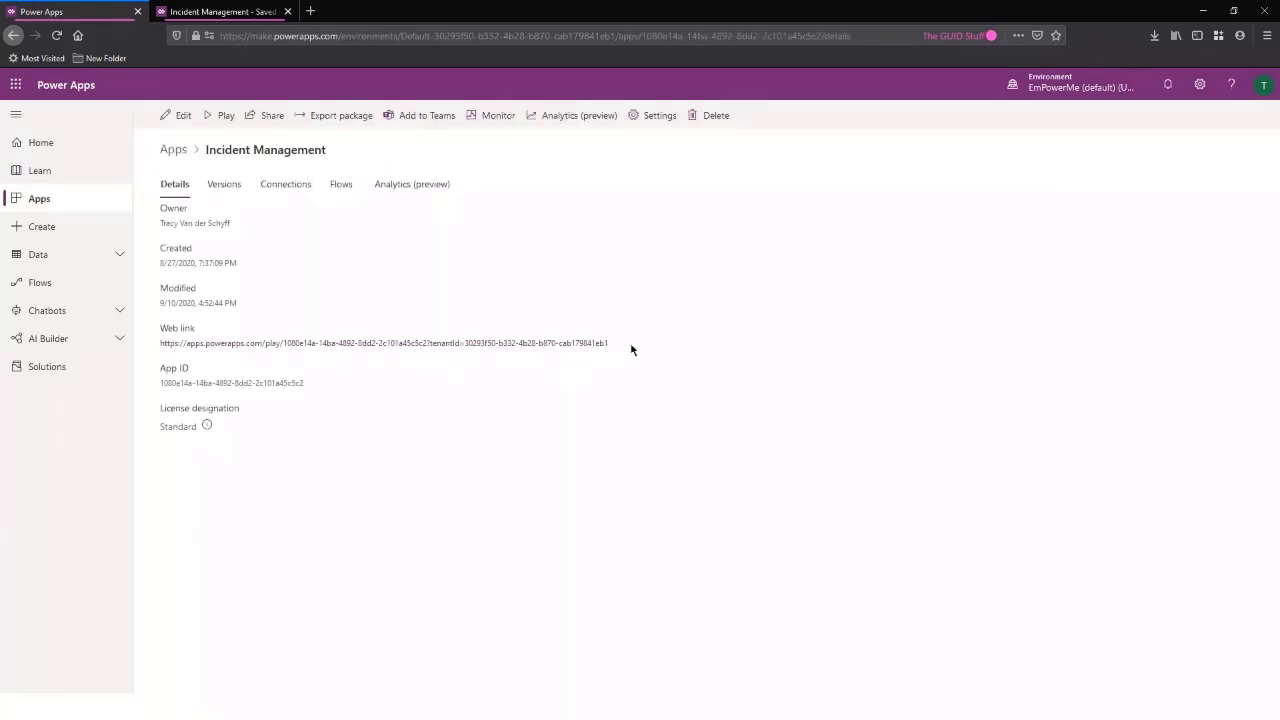
Highlight the app's web link on its details page, and return to the list of apps
drag(625, 343, 157, 346)
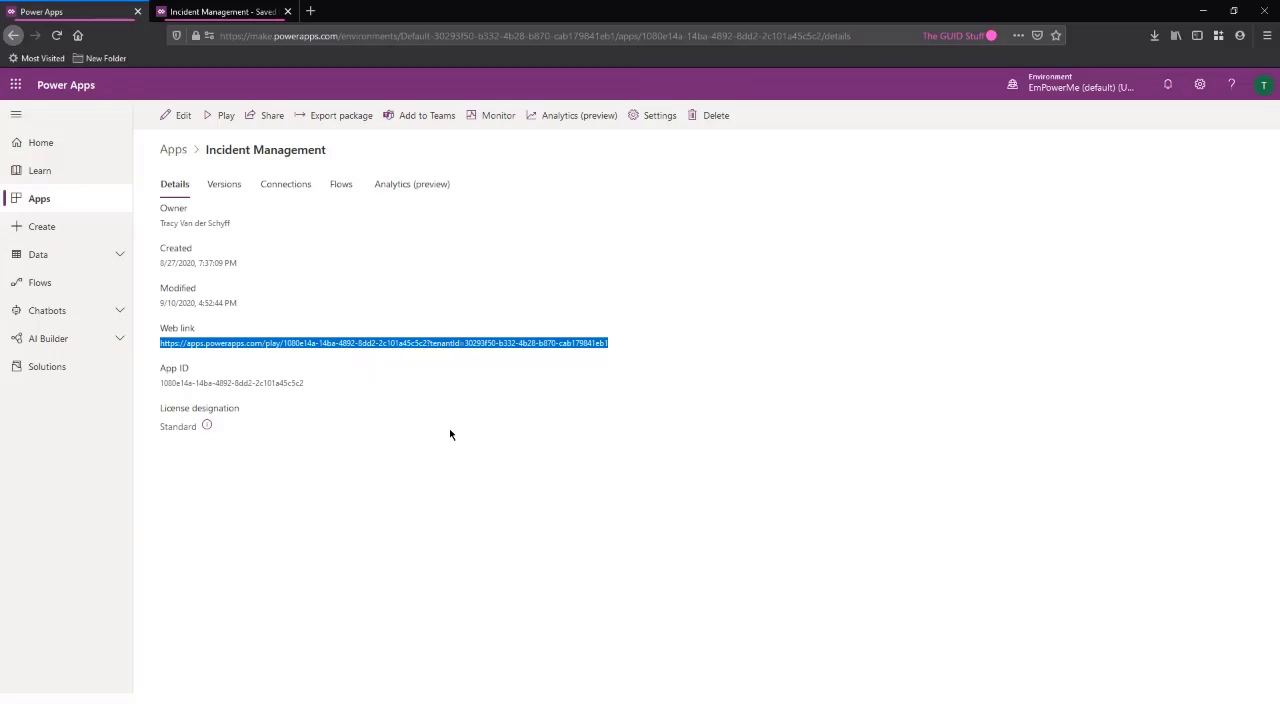
click(614, 480)
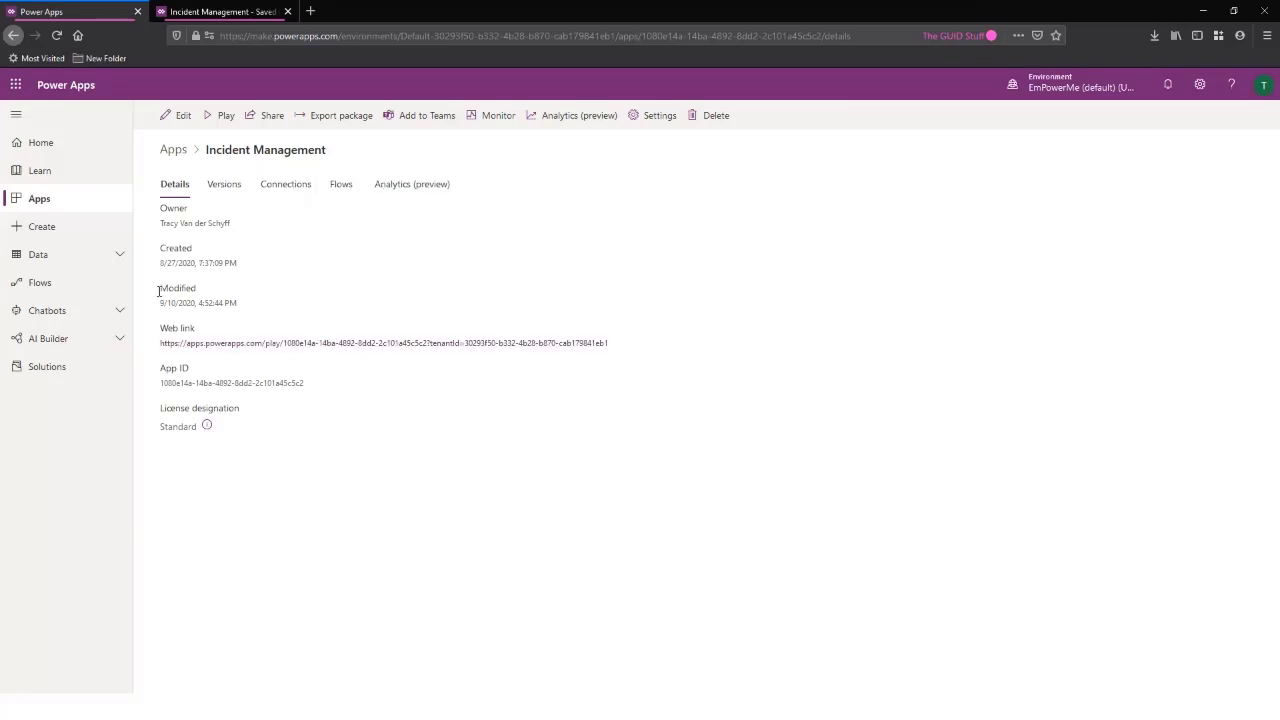
click(40, 199)
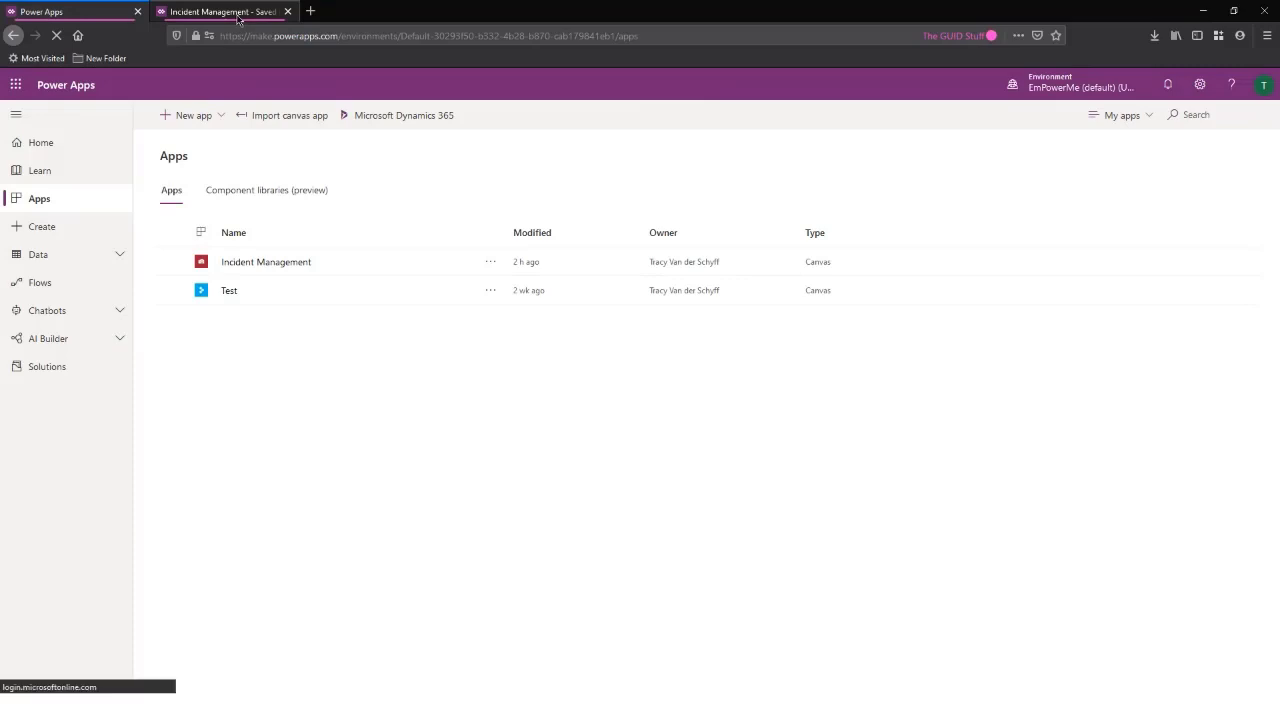
Return to the Incident Management app in the studio and preview the browse screen, closing the preview when done
click(238, 17)
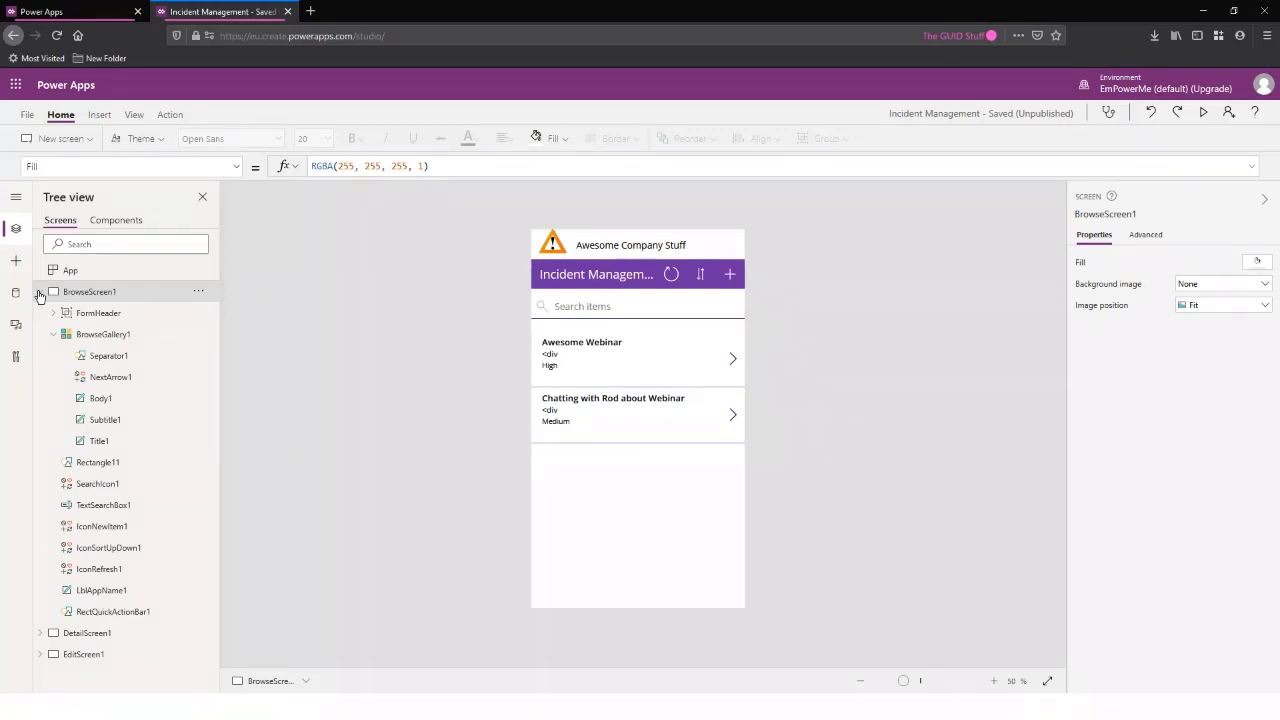
click(557, 356)
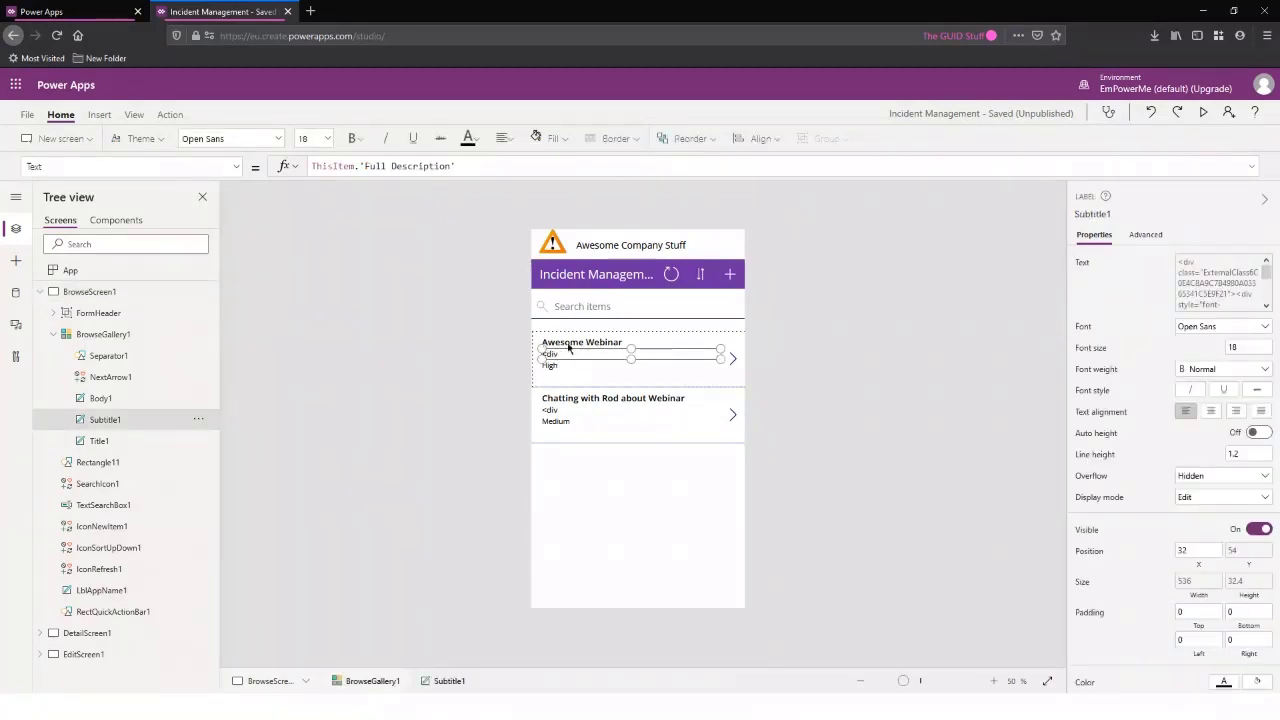
click(1203, 111)
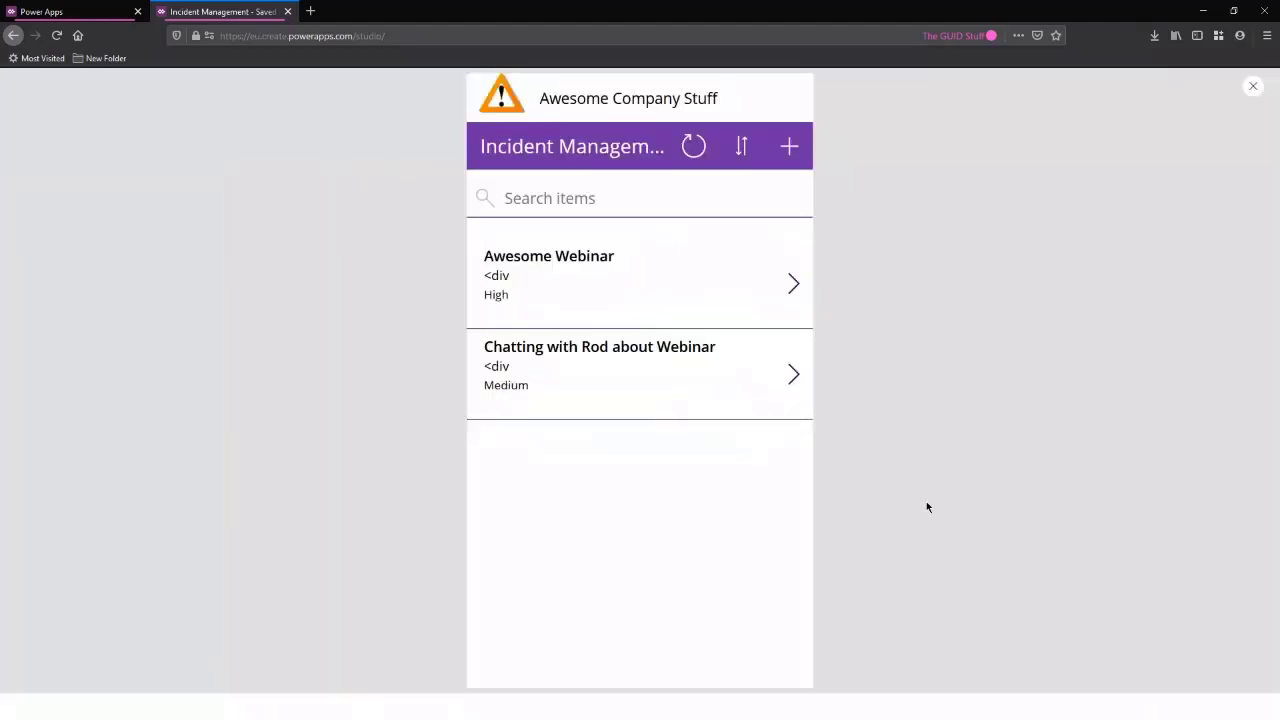
click(1255, 88)
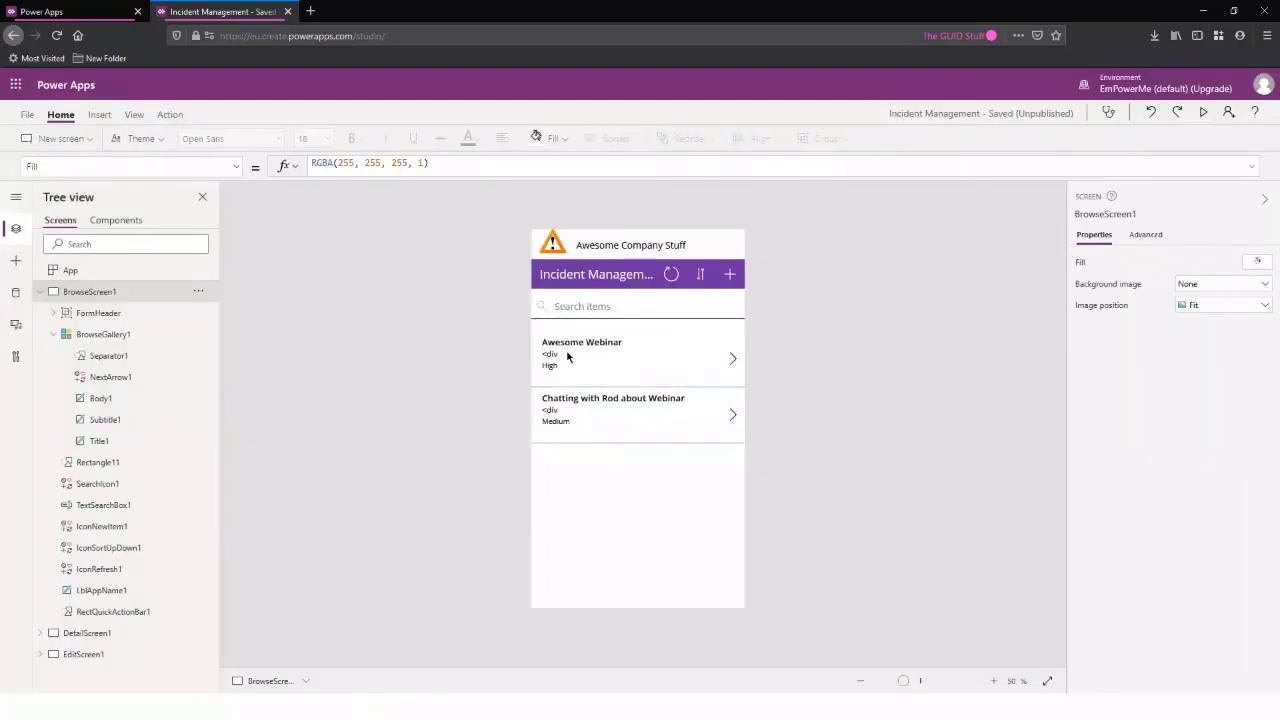
Examine the text formula and the other properties of the Subtitle1 label in the browse gallery
click(567, 356)
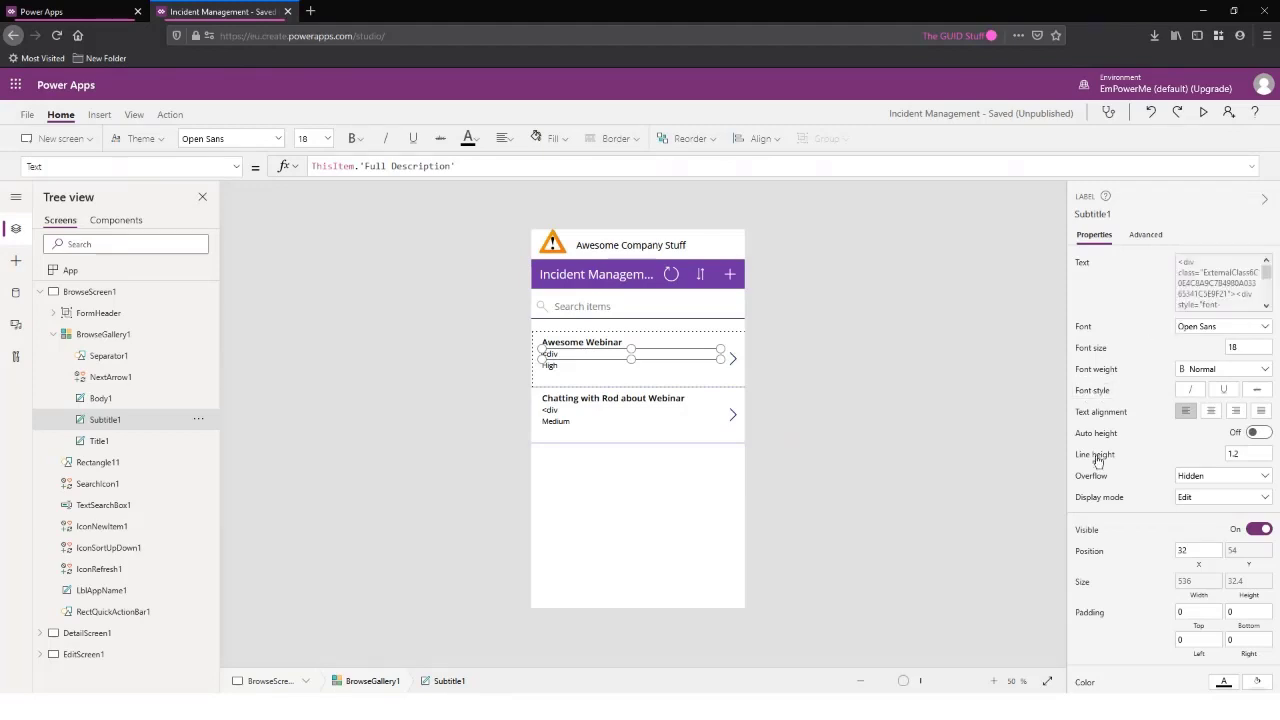
click(1233, 285)
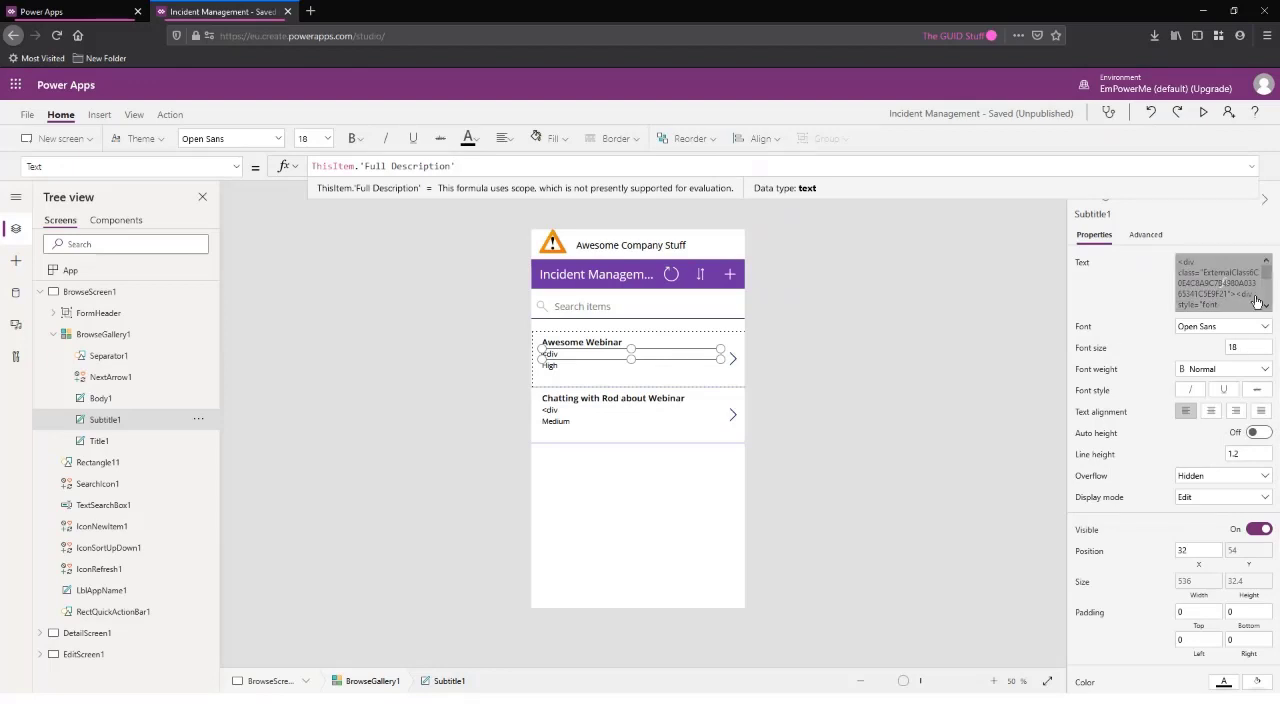
scroll(1136, 406, down, 3)
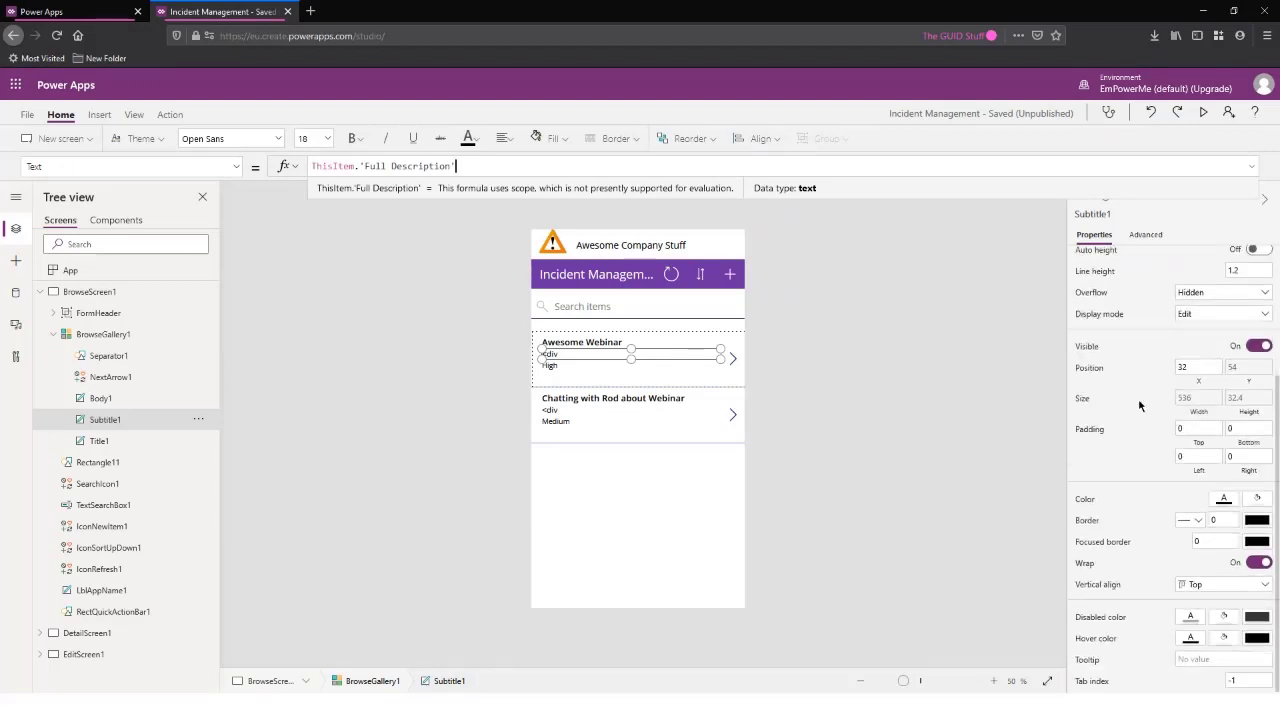
scroll(1142, 397, up, 1)
scroll(1142, 391, up, 3)
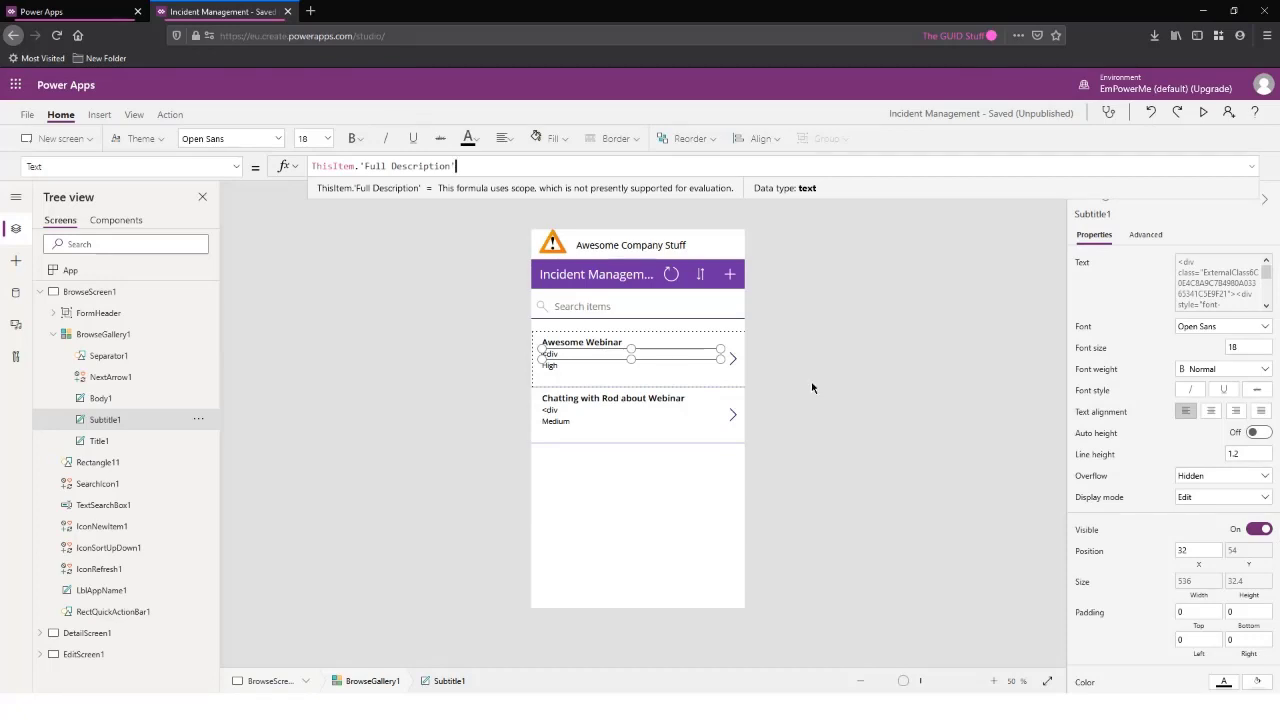
click(850, 289)
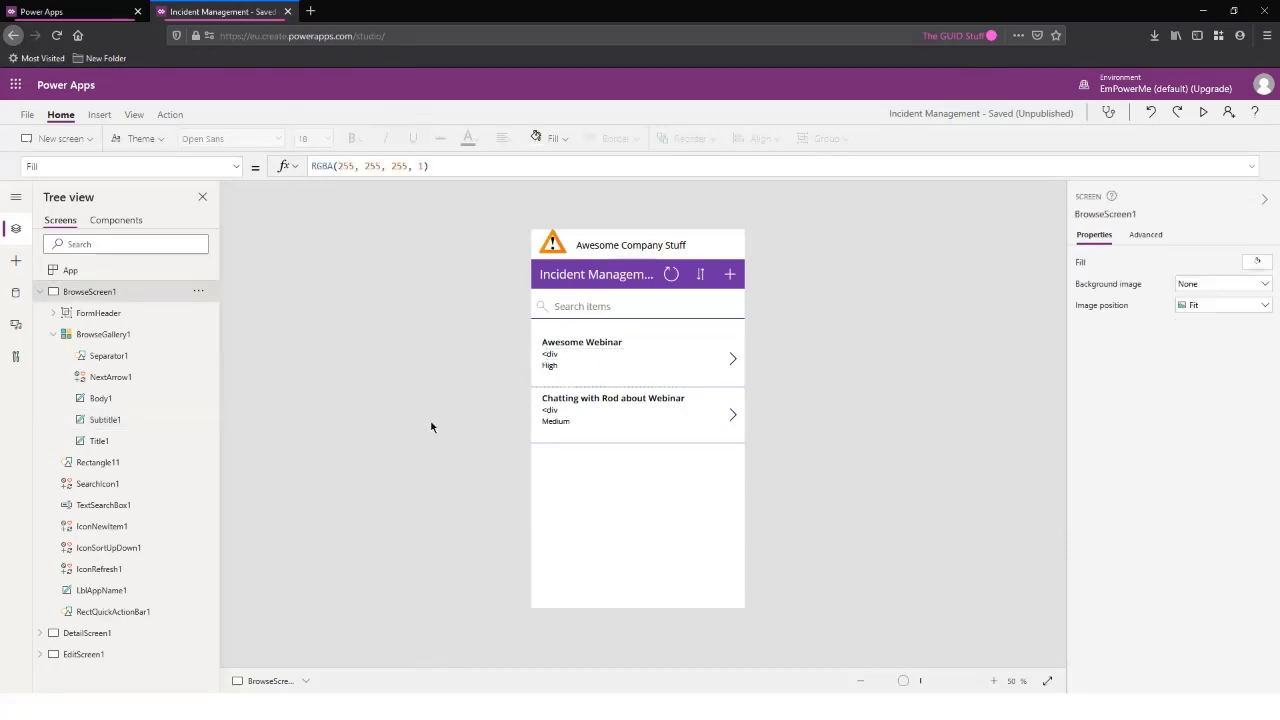
Compare the gallery's Subtitle1 label with the "Awesome Company Stuff" label in the form header
click(555, 357)
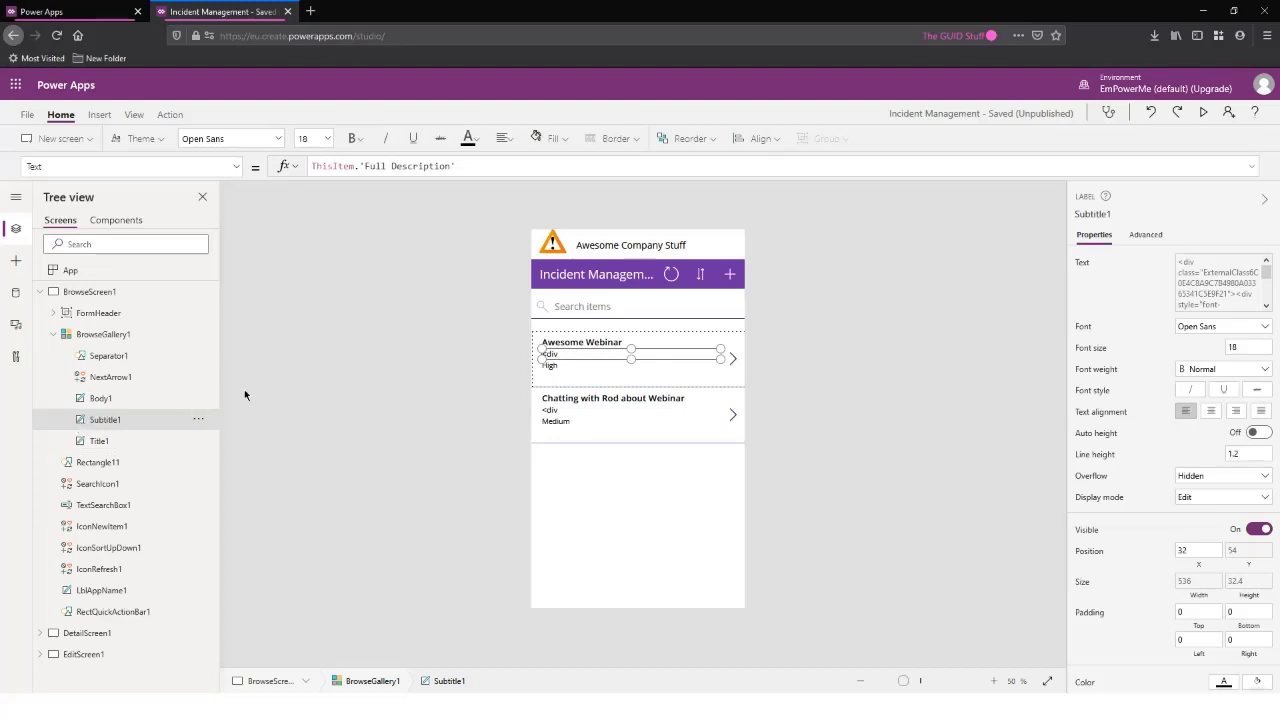
click(619, 246)
click(618, 244)
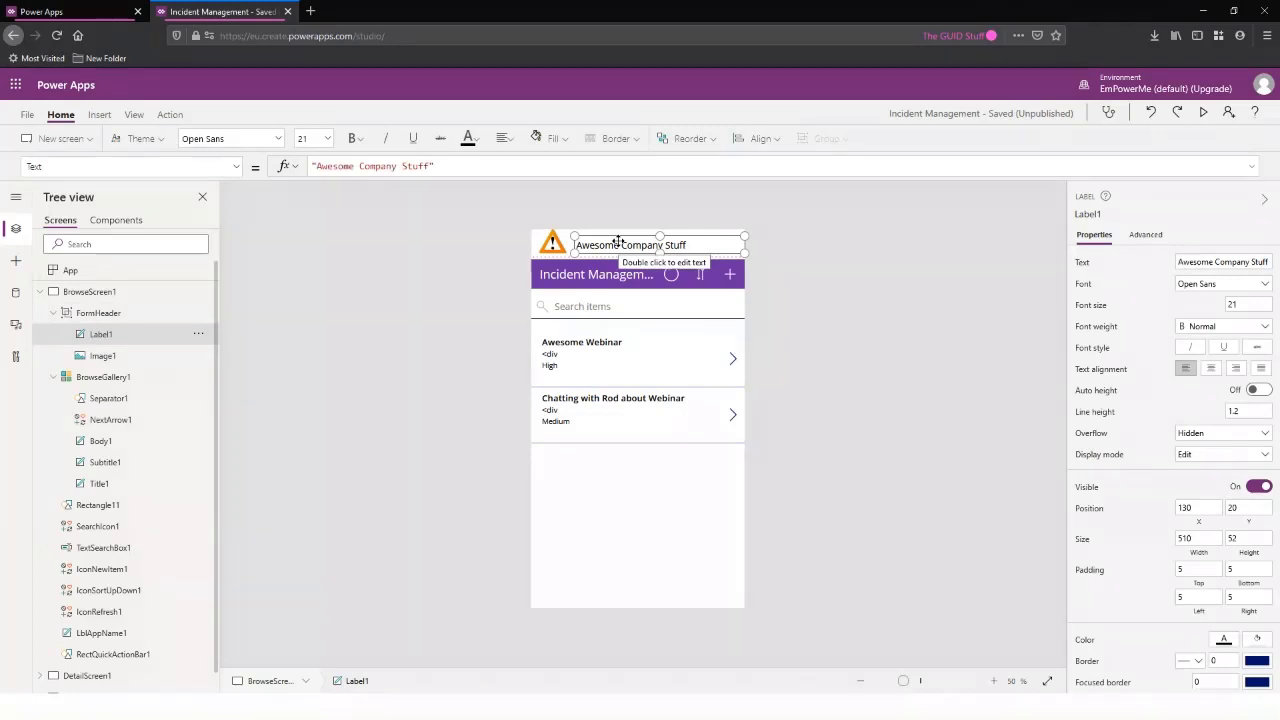
Delete the Subtitle1 label from BrowseGallery1
click(112, 465)
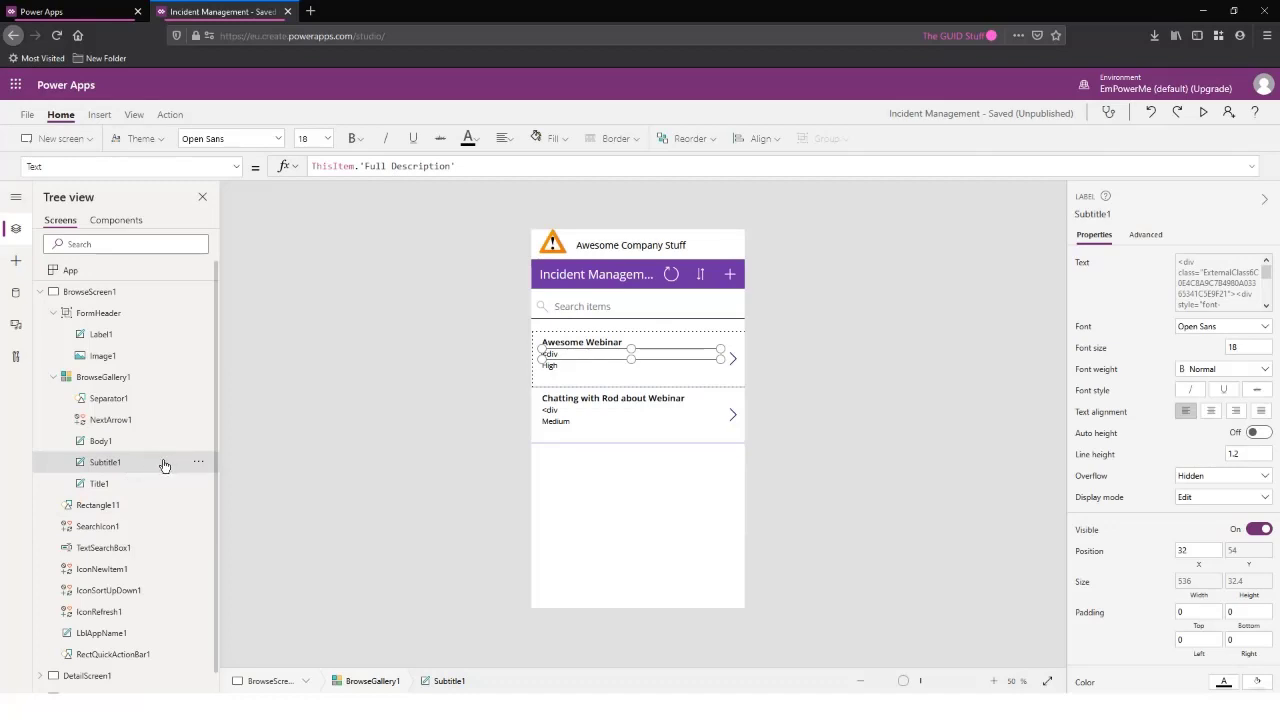
click(197, 462)
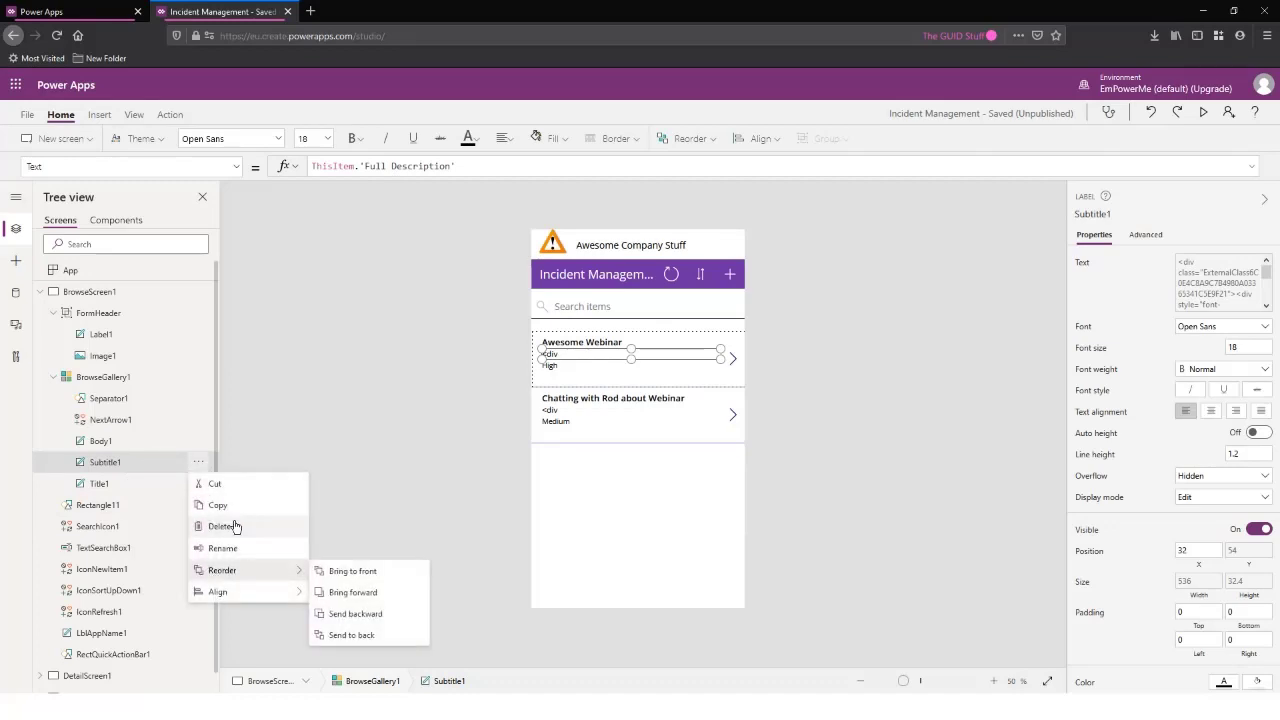
click(220, 528)
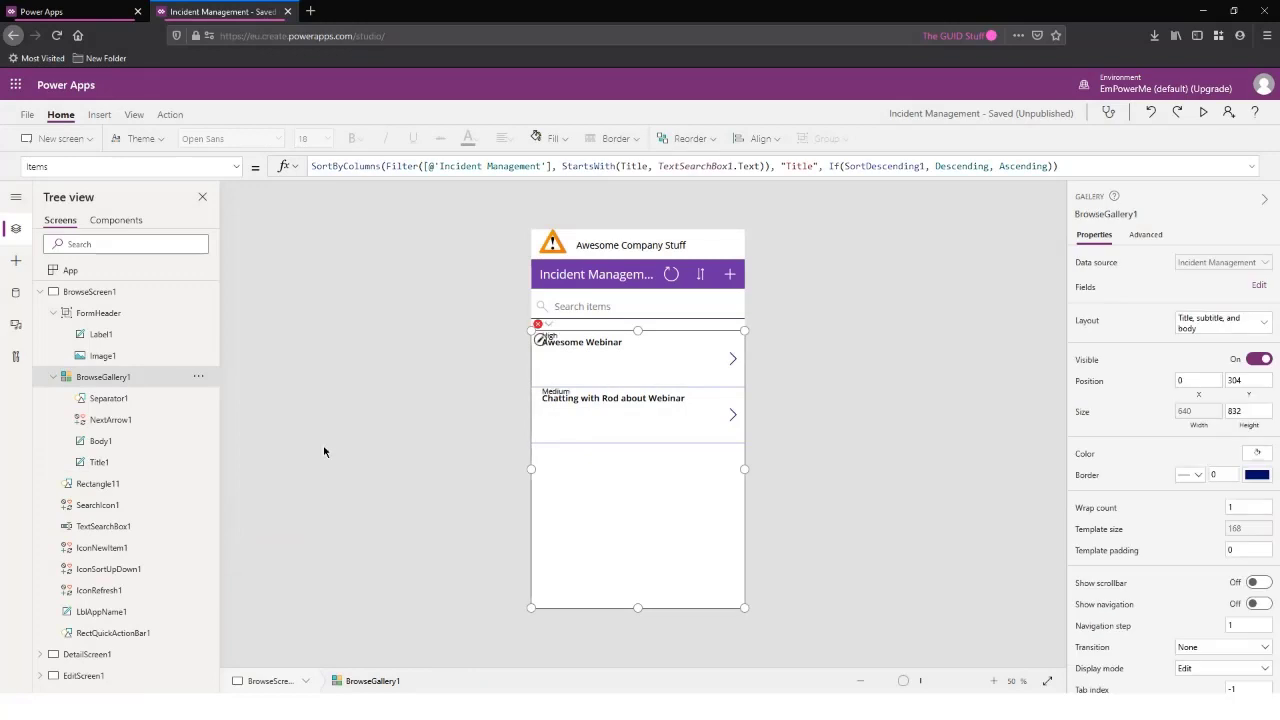
Inspect the error marked on the Body1 label in the browse gallery
click(541, 327)
click(565, 344)
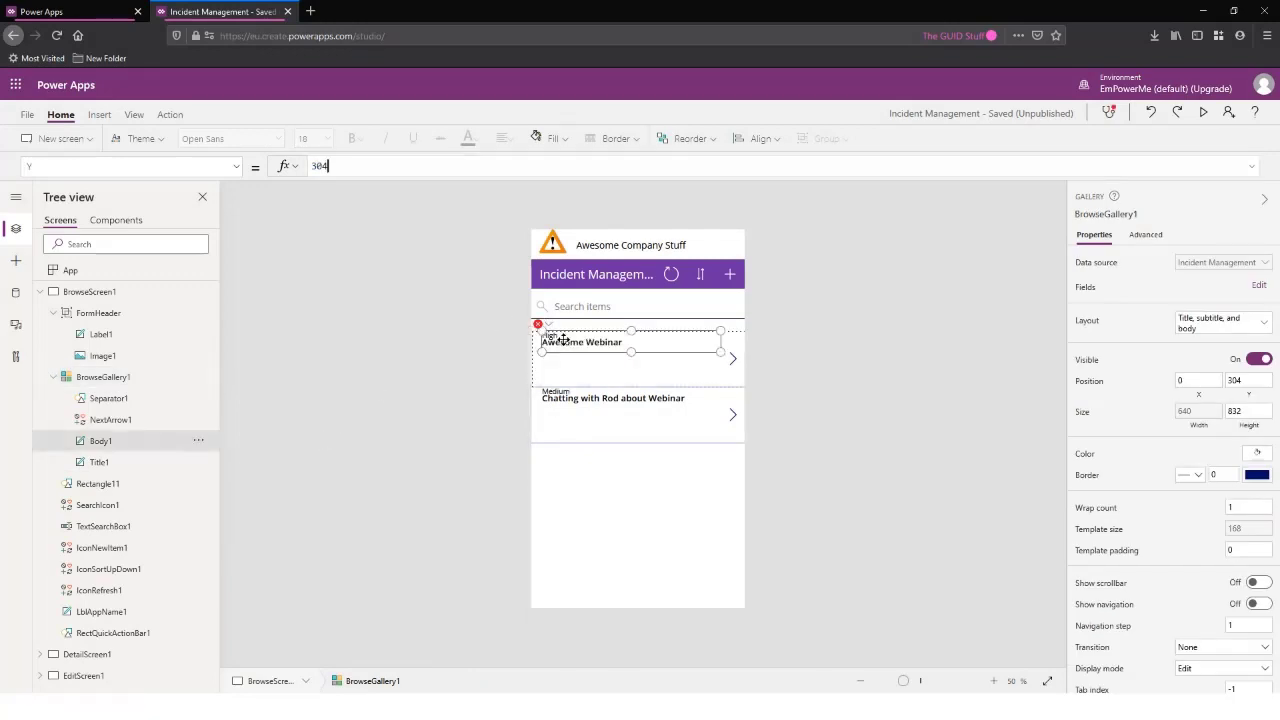
mouse_move(551, 329)
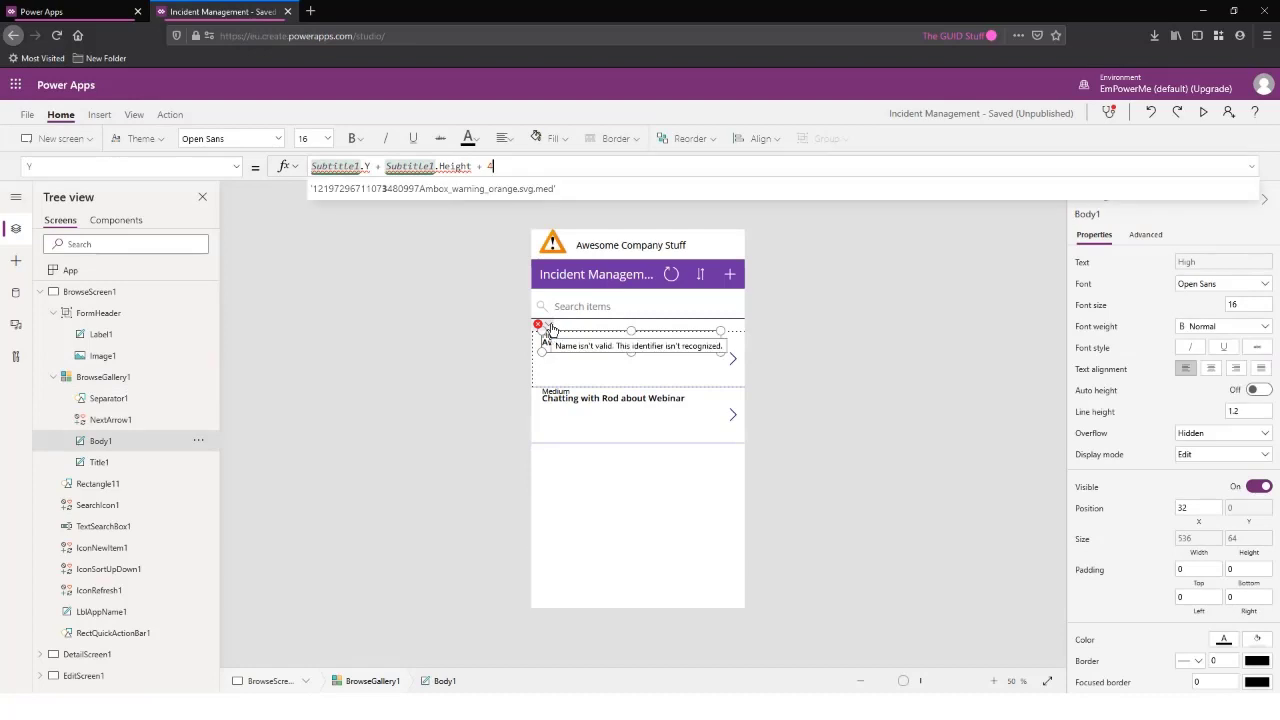
click(392, 461)
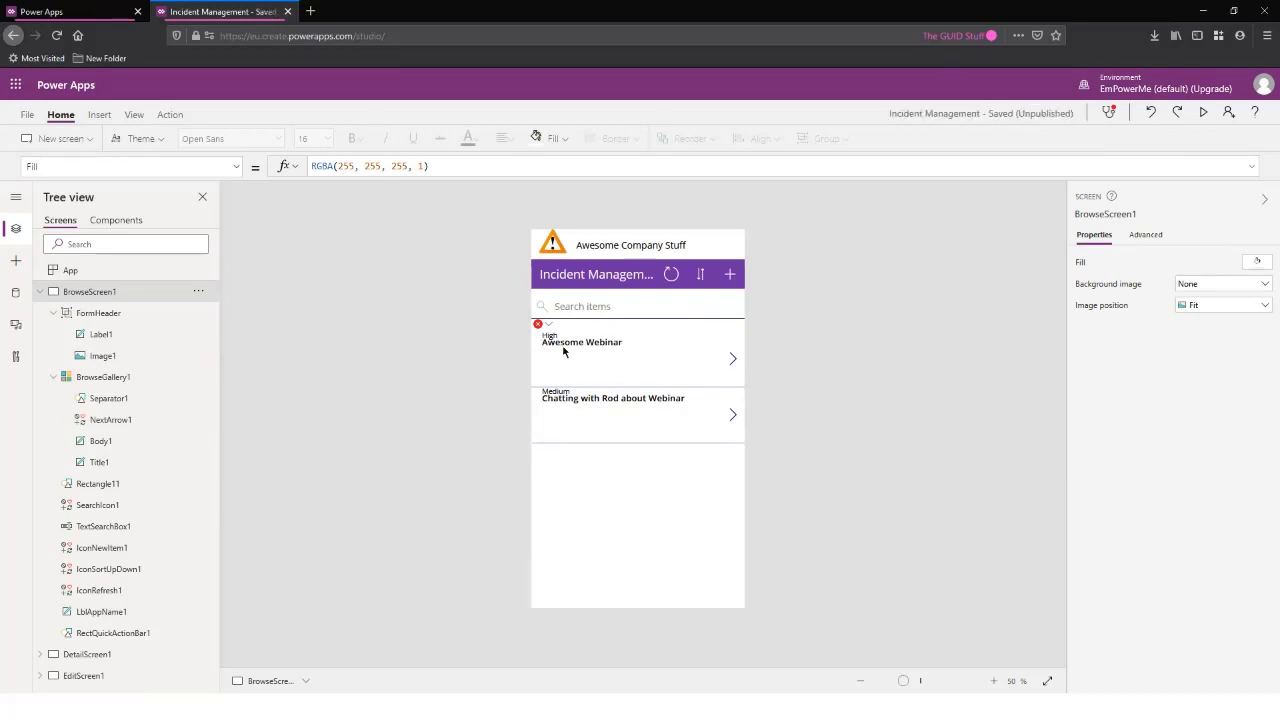
mouse_move(549, 329)
Open the first Body1 formula error from the App checker and replace the label's Y formula with 4
click(1108, 113)
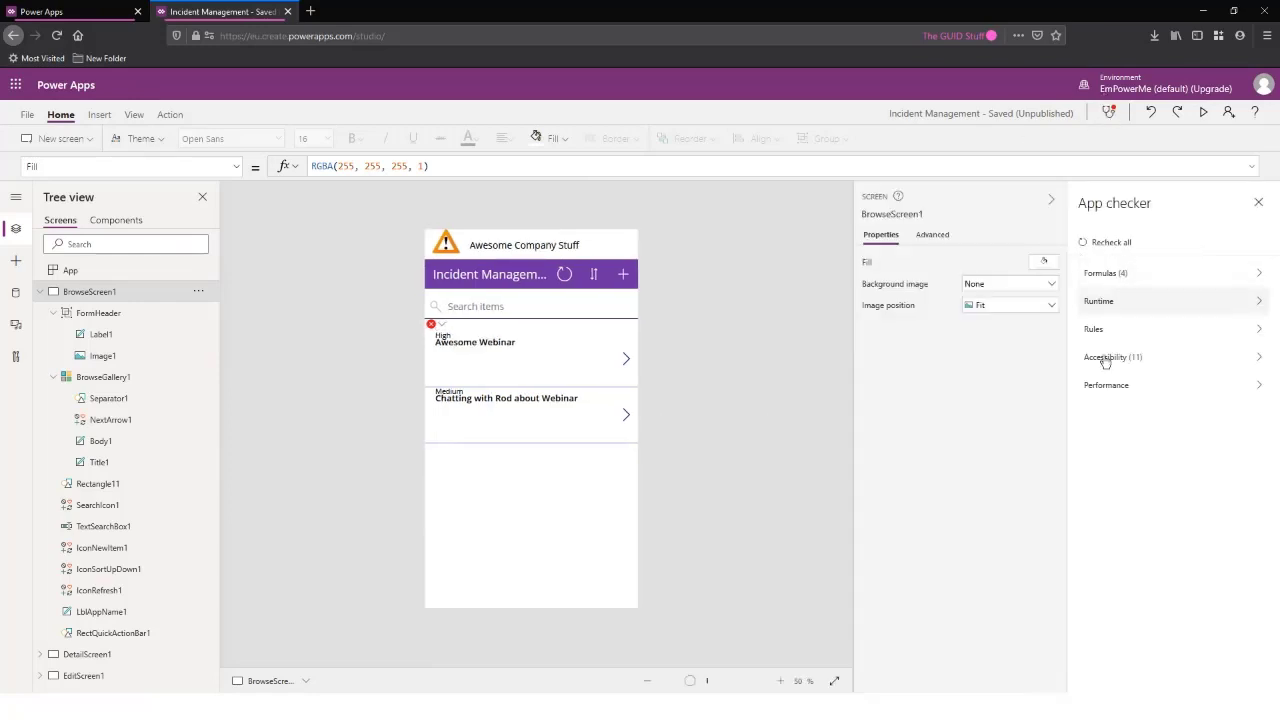
click(1125, 280)
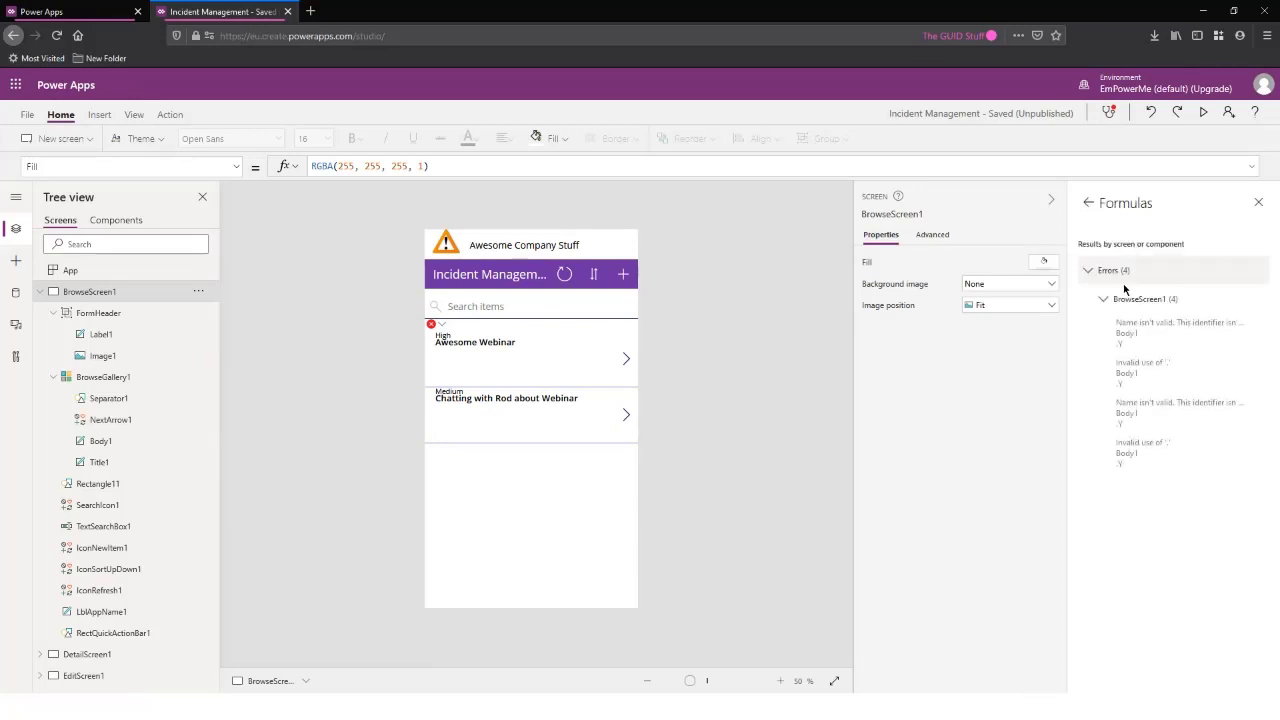
click(1188, 338)
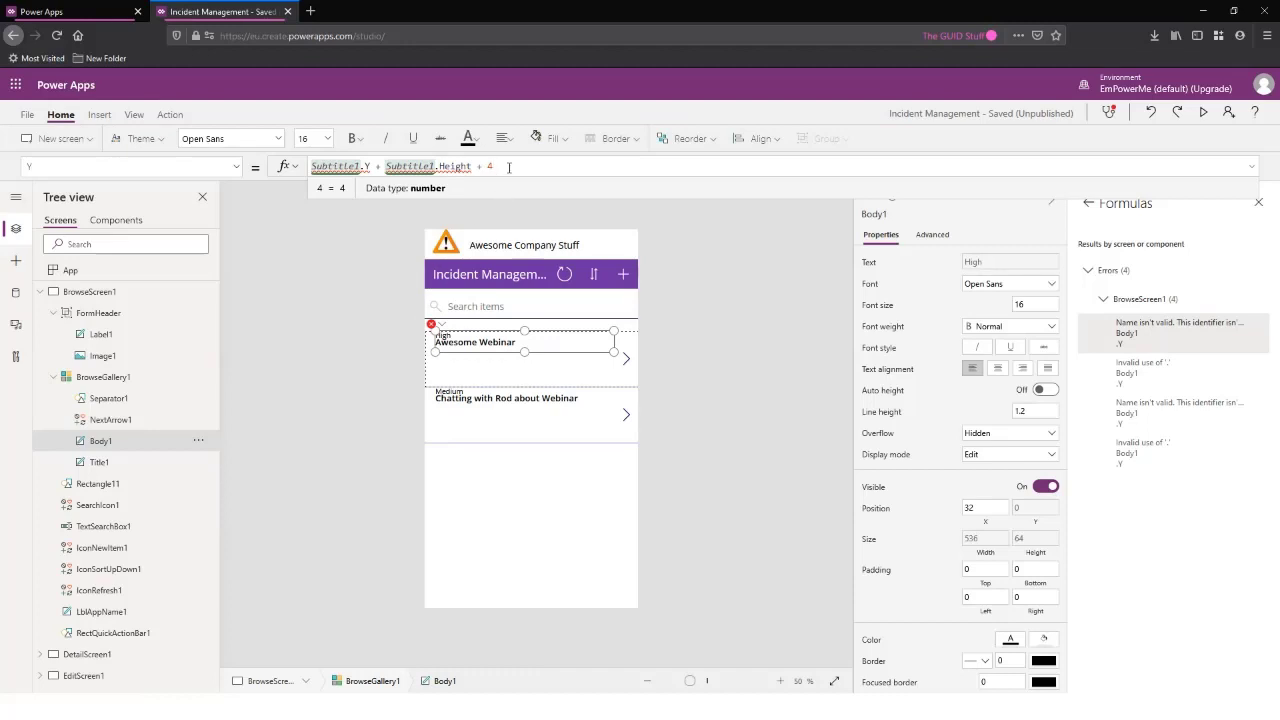
key(ctrl+a)
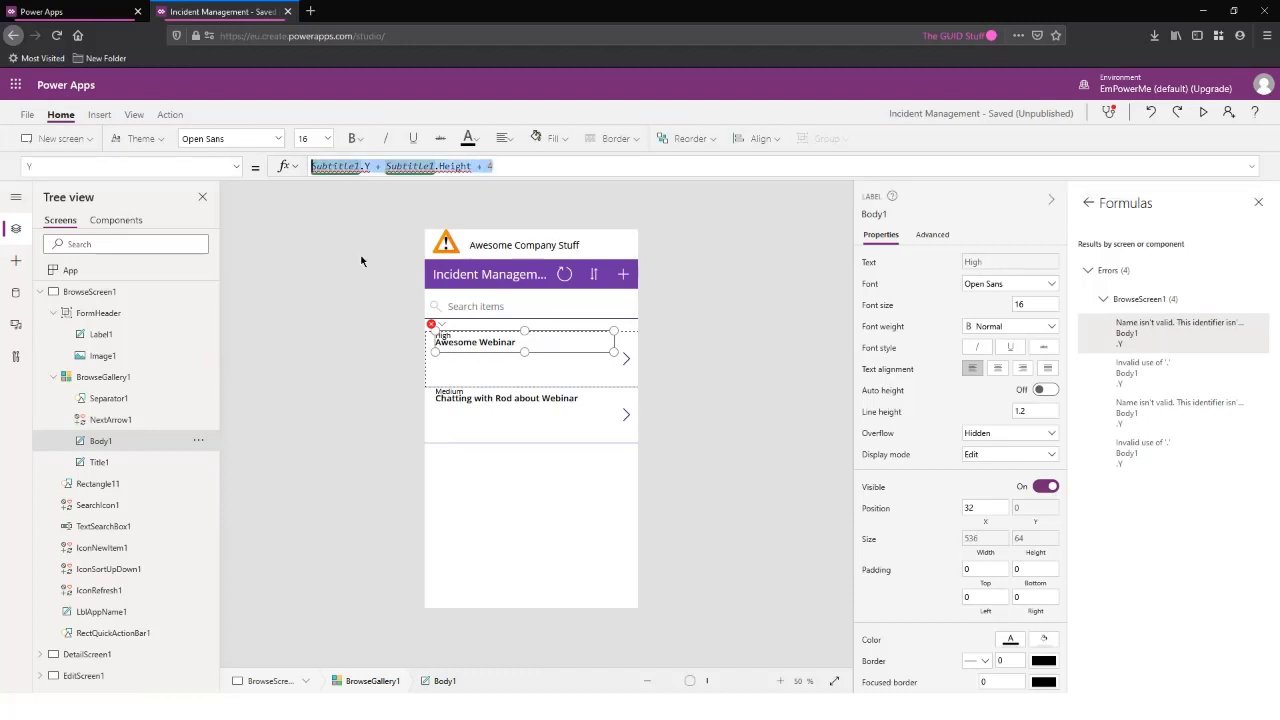
text(4)
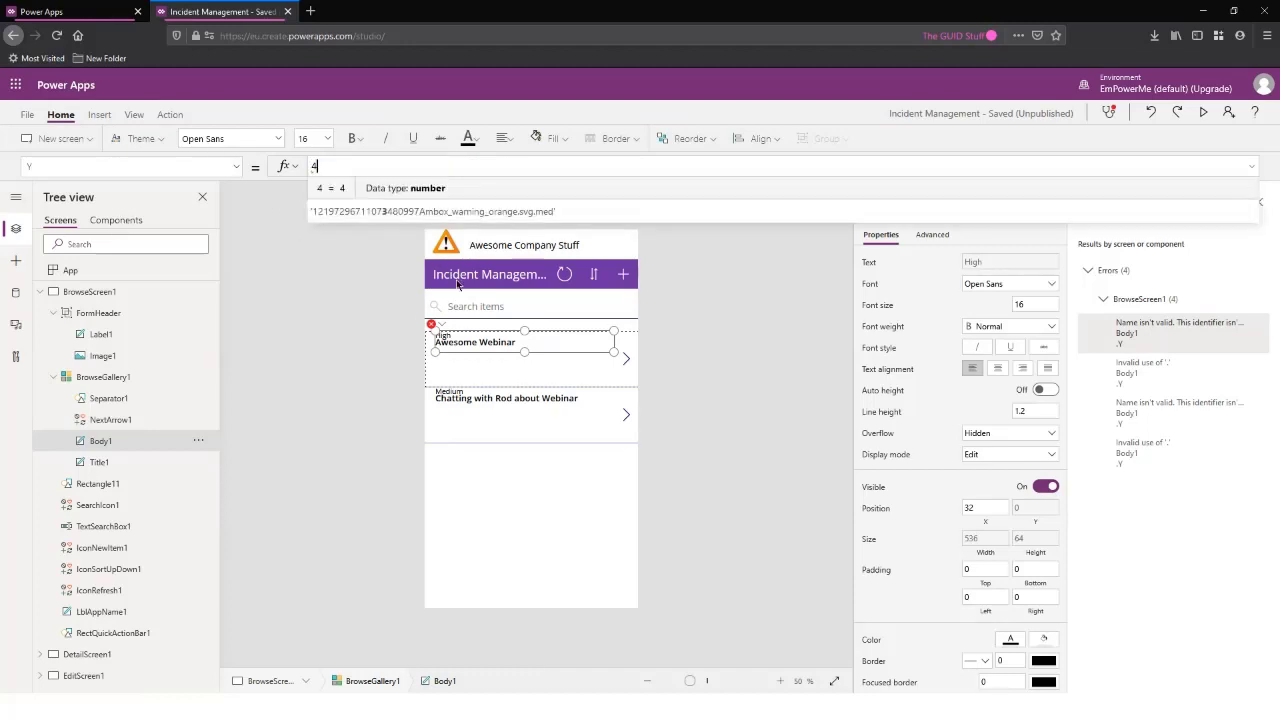
click(347, 333)
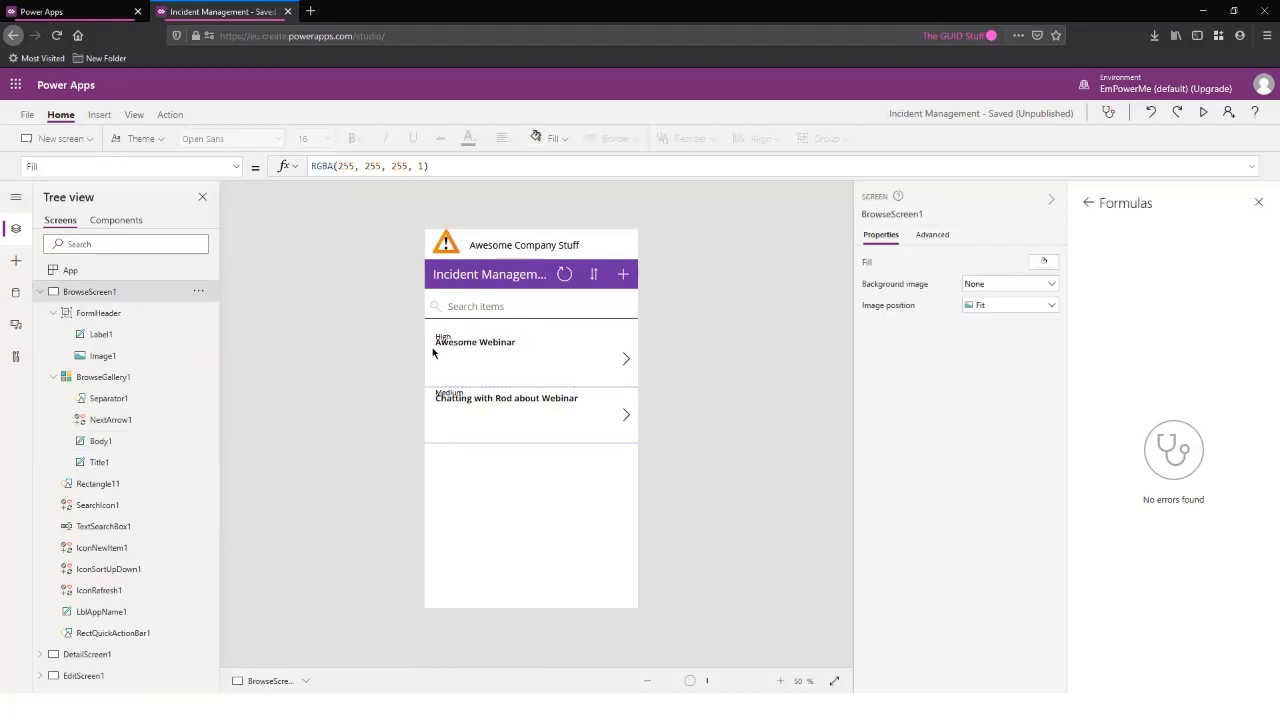
Move the Body1 label below the title within the gallery item, to a Y position of about 103
click(103, 440)
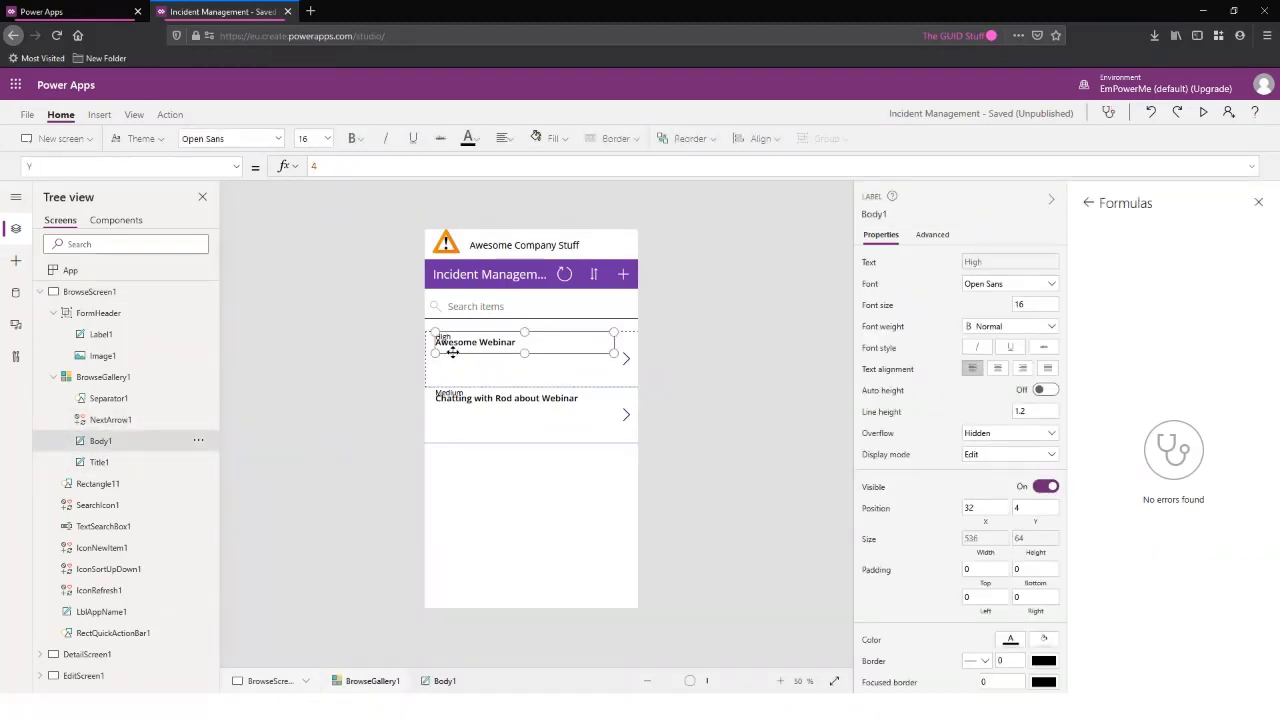
drag(453, 352, 451, 384)
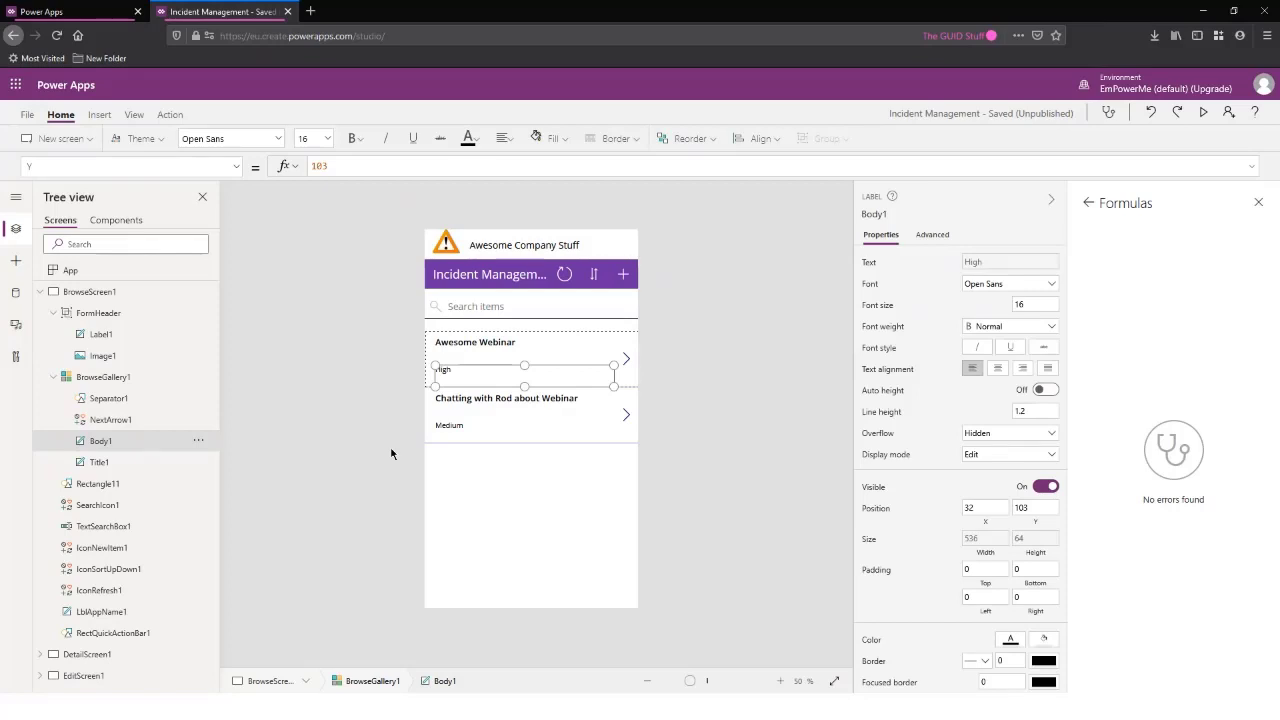
Display the Body1 label's Text formula and shrink the label from its upper edge to a height of about 34
click(1258, 203)
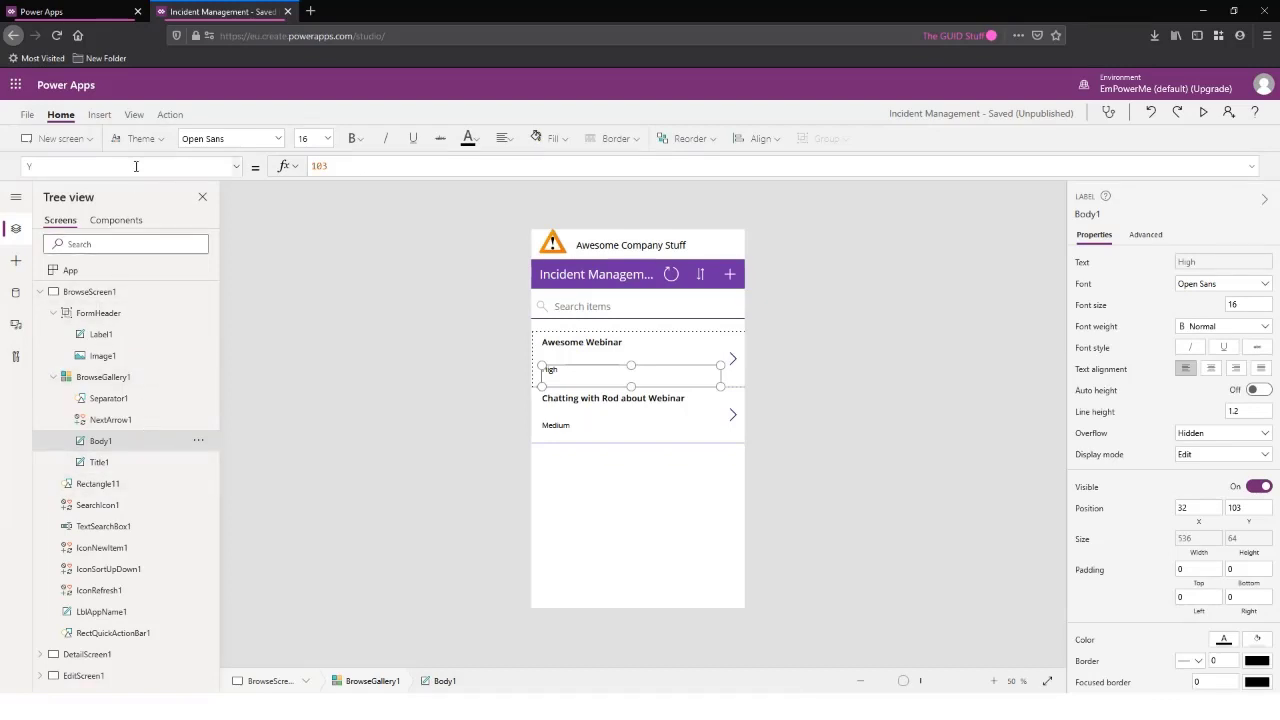
click(66, 171)
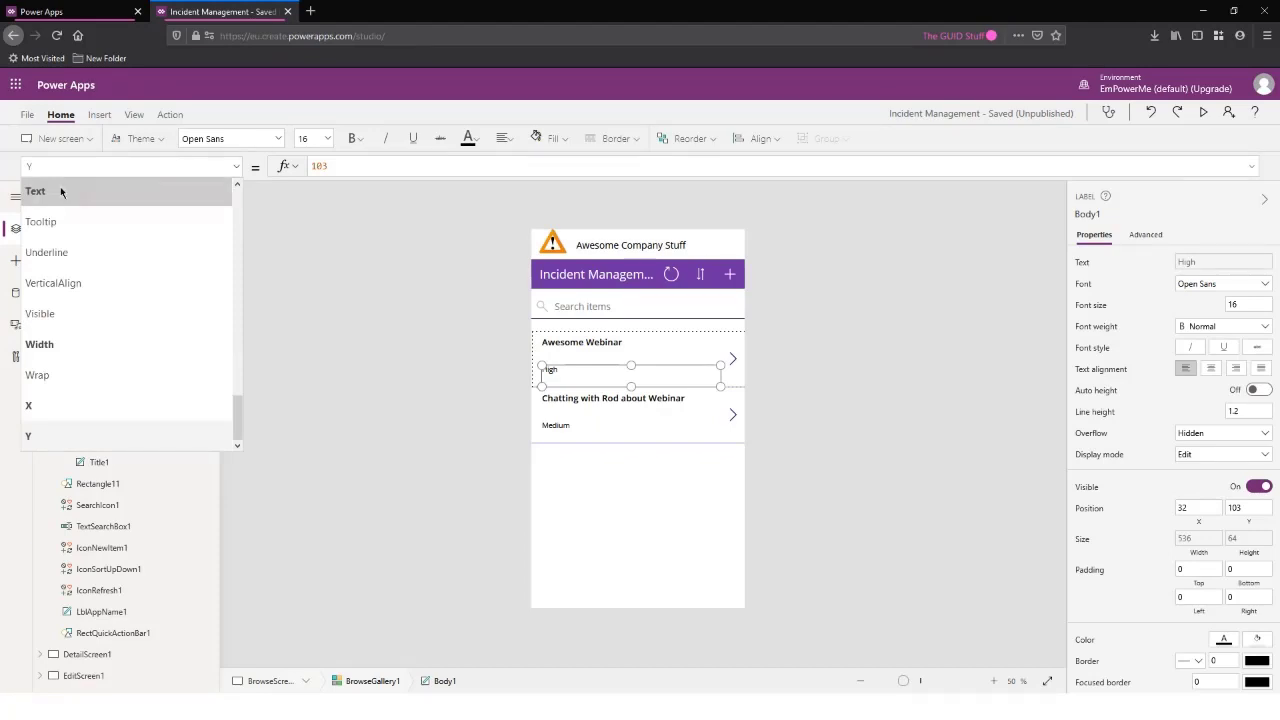
click(61, 192)
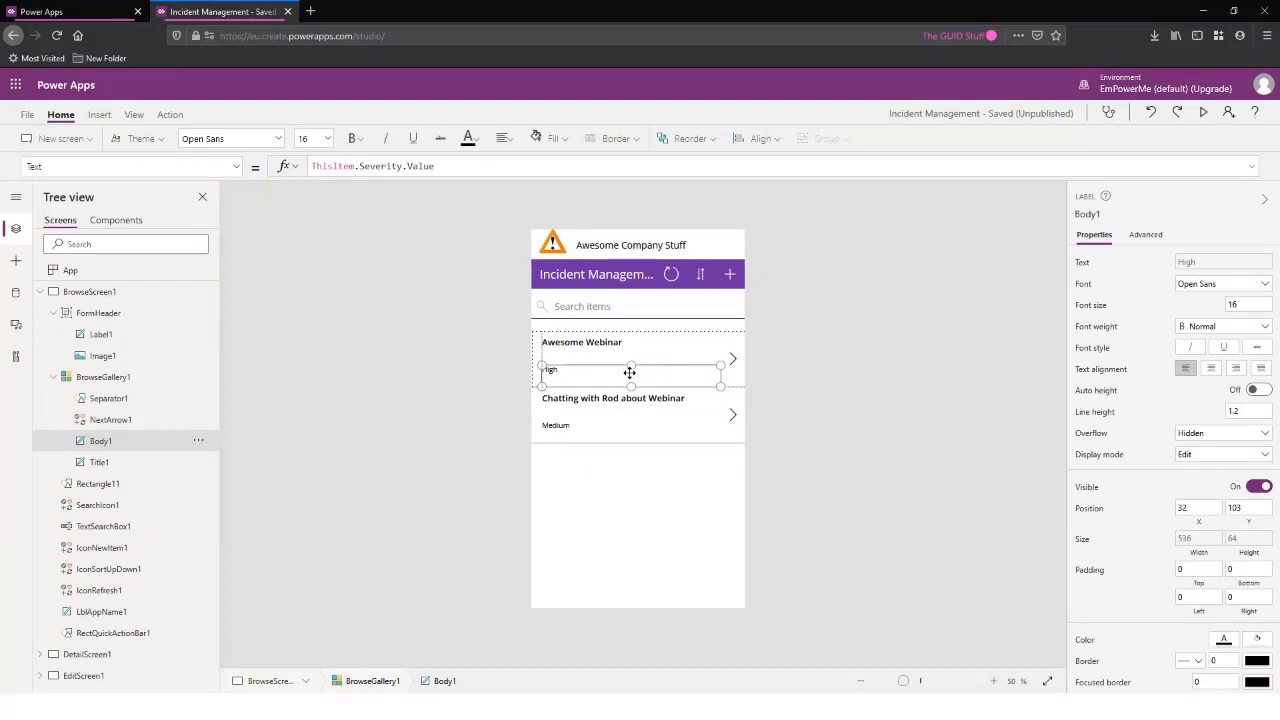
drag(630, 366, 630, 377)
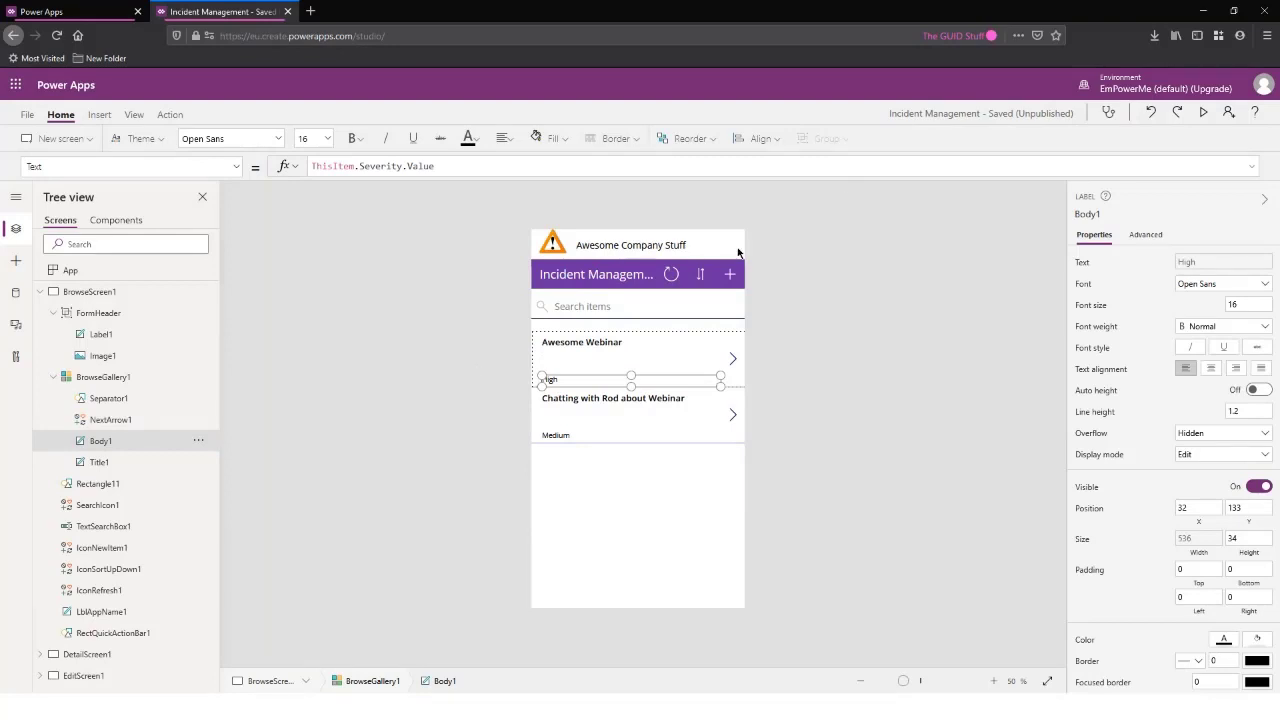
Insert an HTML text control into BrowseGallery1 and place it between the title and severity labels, at about X 8, Y 49
click(103, 377)
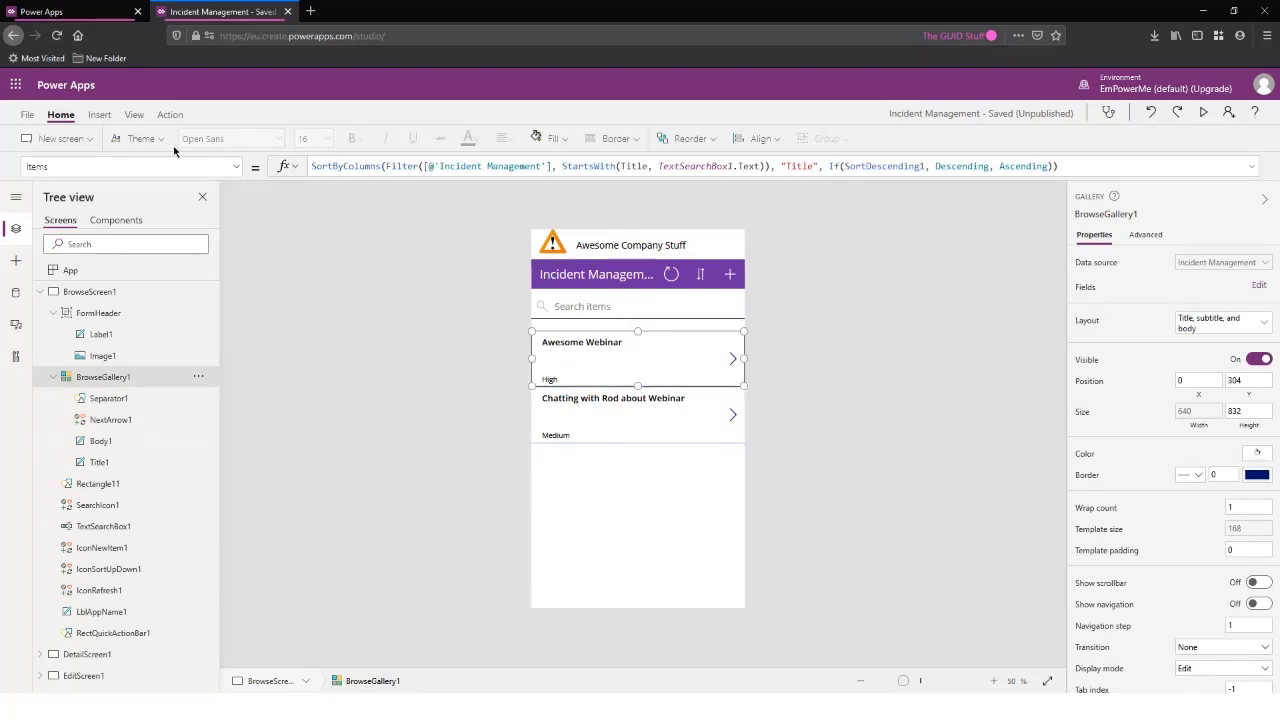
click(99, 115)
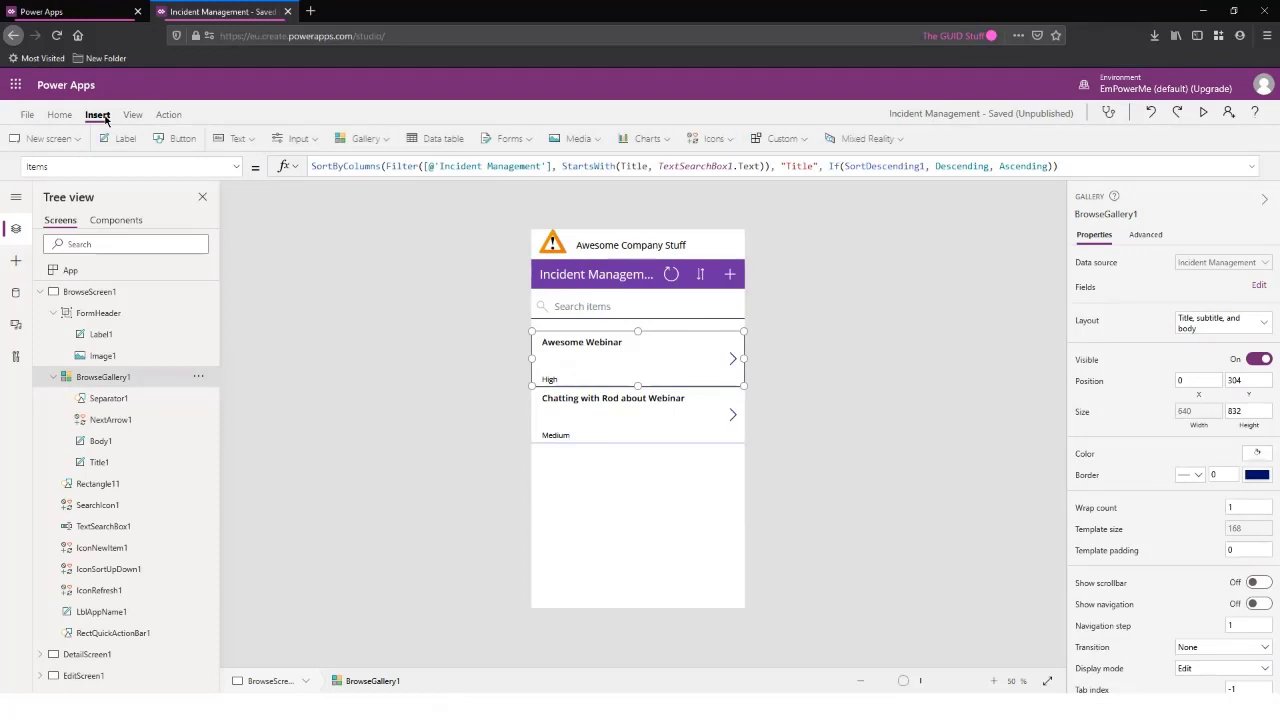
click(245, 138)
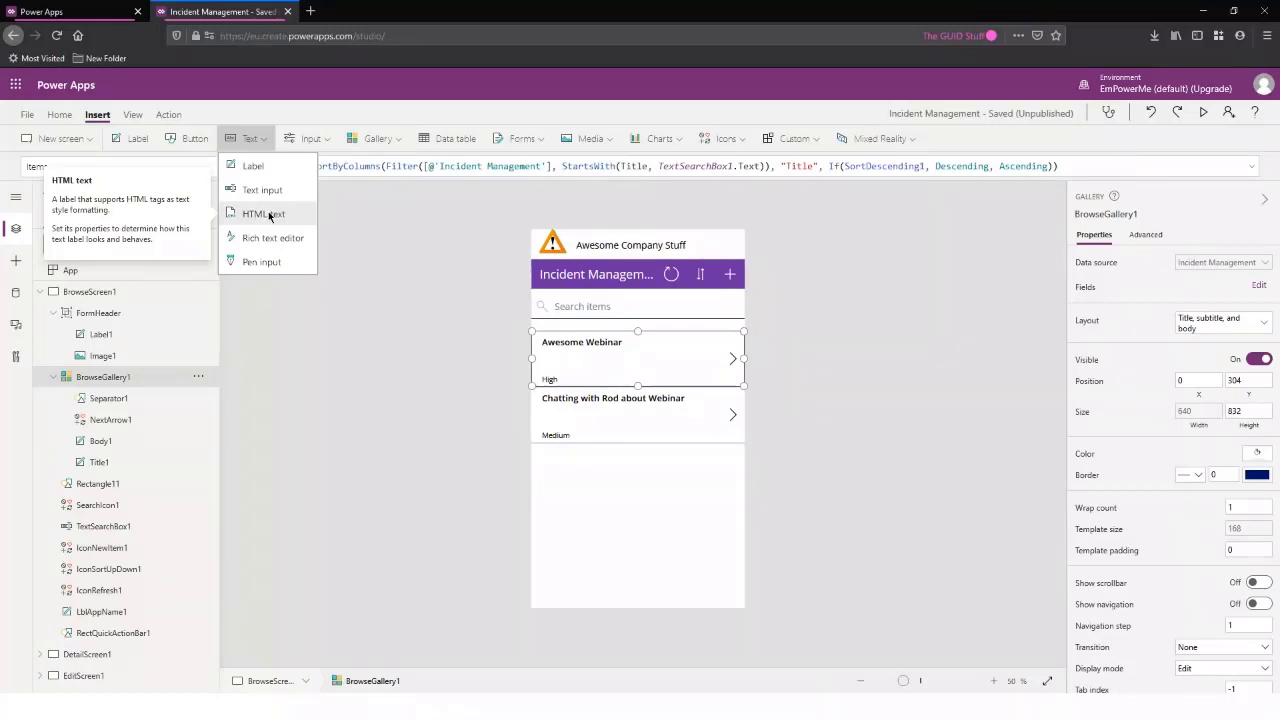
key(Escape)
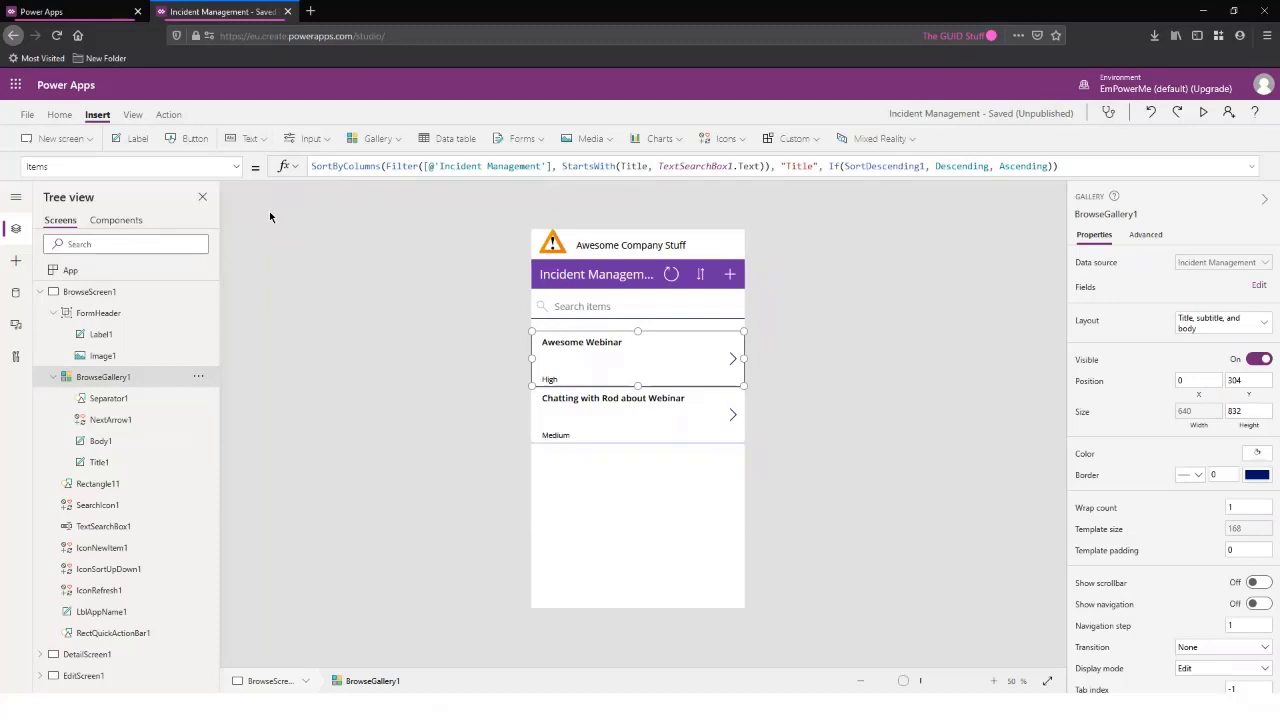
drag(599, 366, 587, 370)
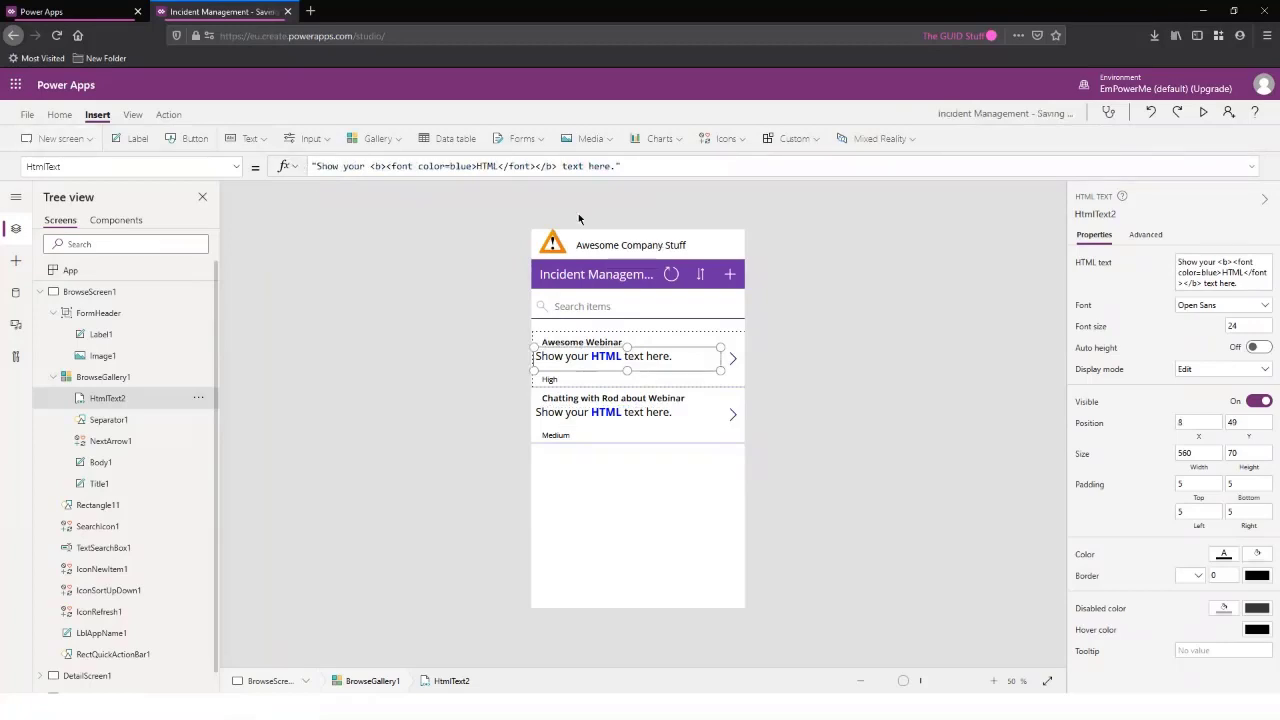
Replace the HTML text control's placeholder formula with ThisItem.'Full Description'
click(621, 166)
key(ctrl+a)
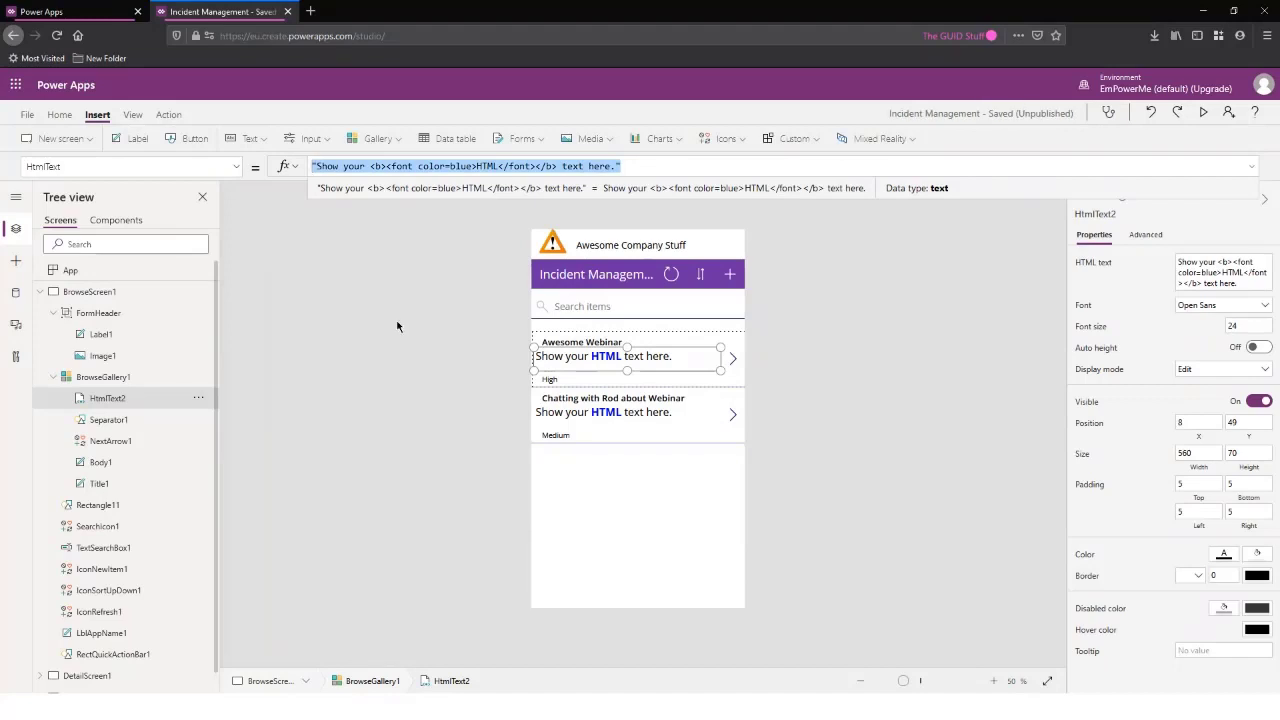
key(ctrl+x)
text(This)
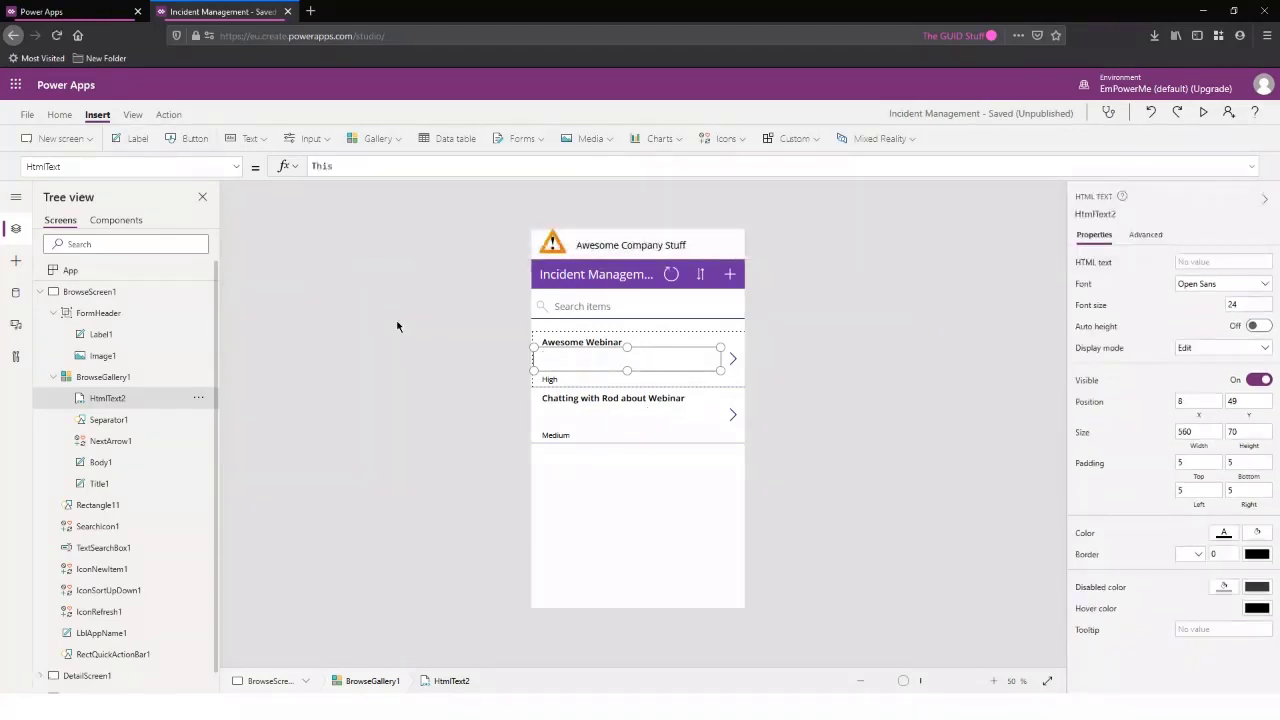
text(Item.)
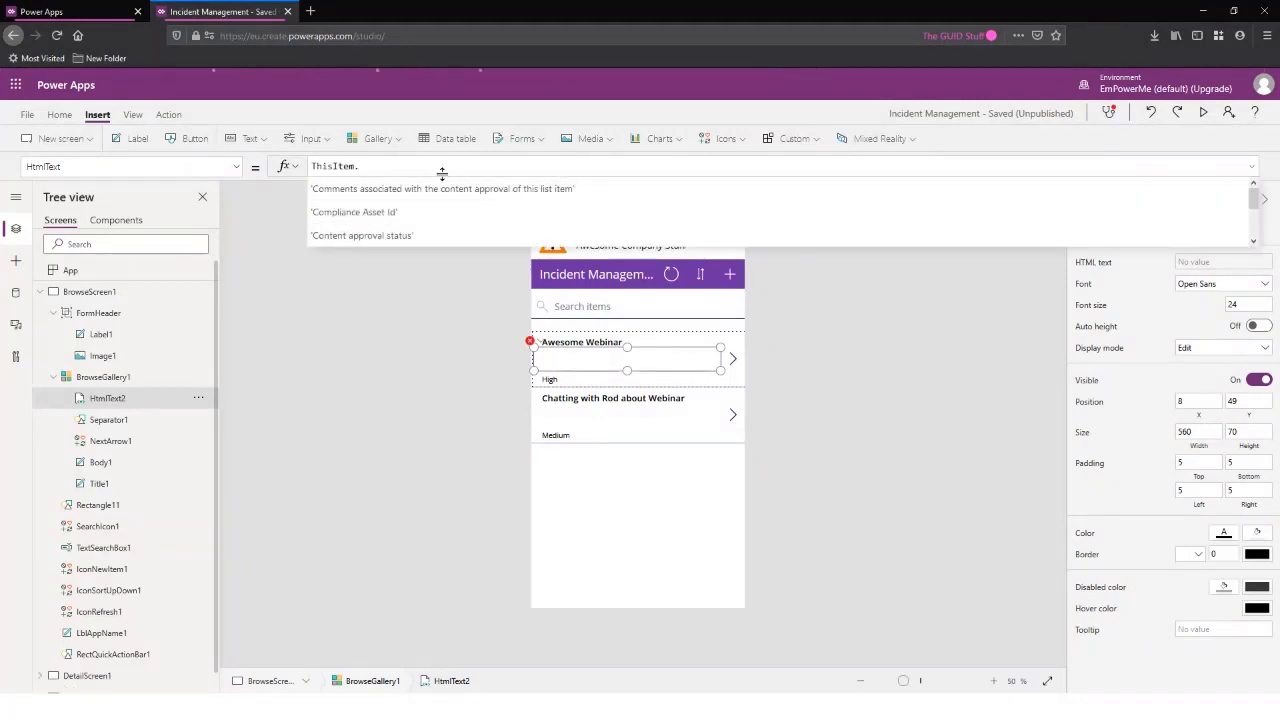
scroll(434, 198, down, 3)
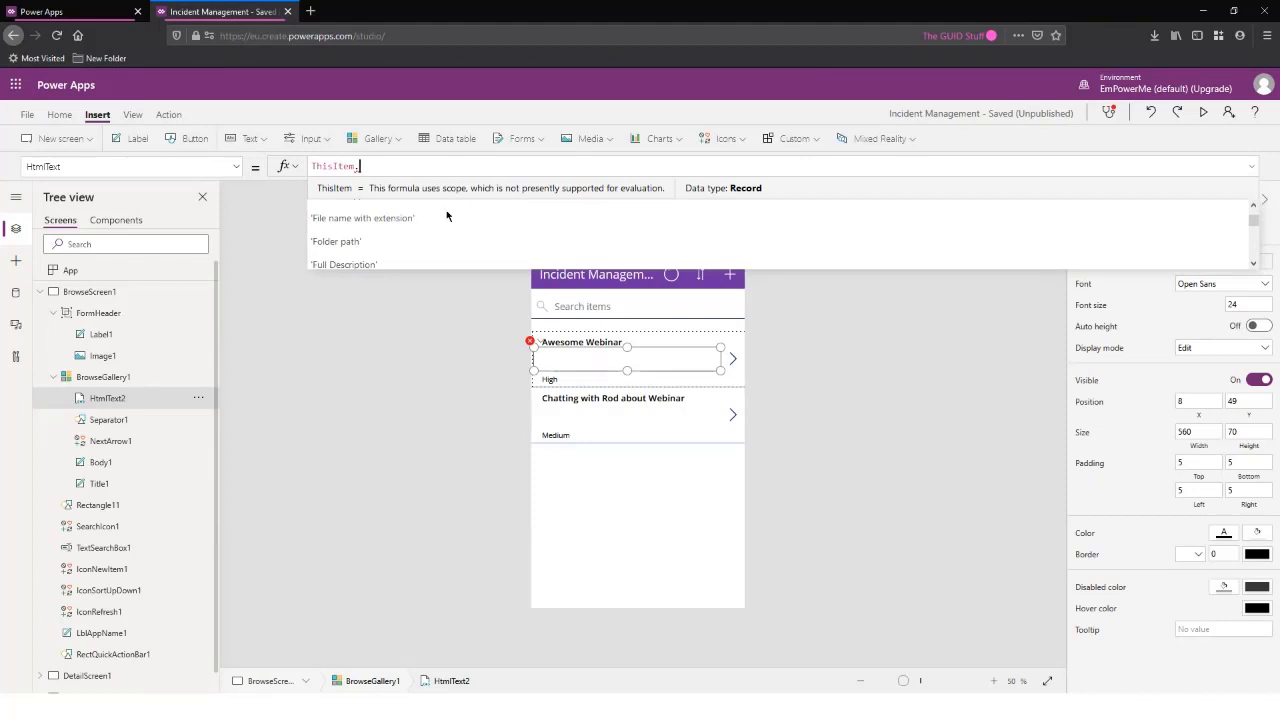
scroll(420, 224, down, 1)
scroll(423, 225, up, 3)
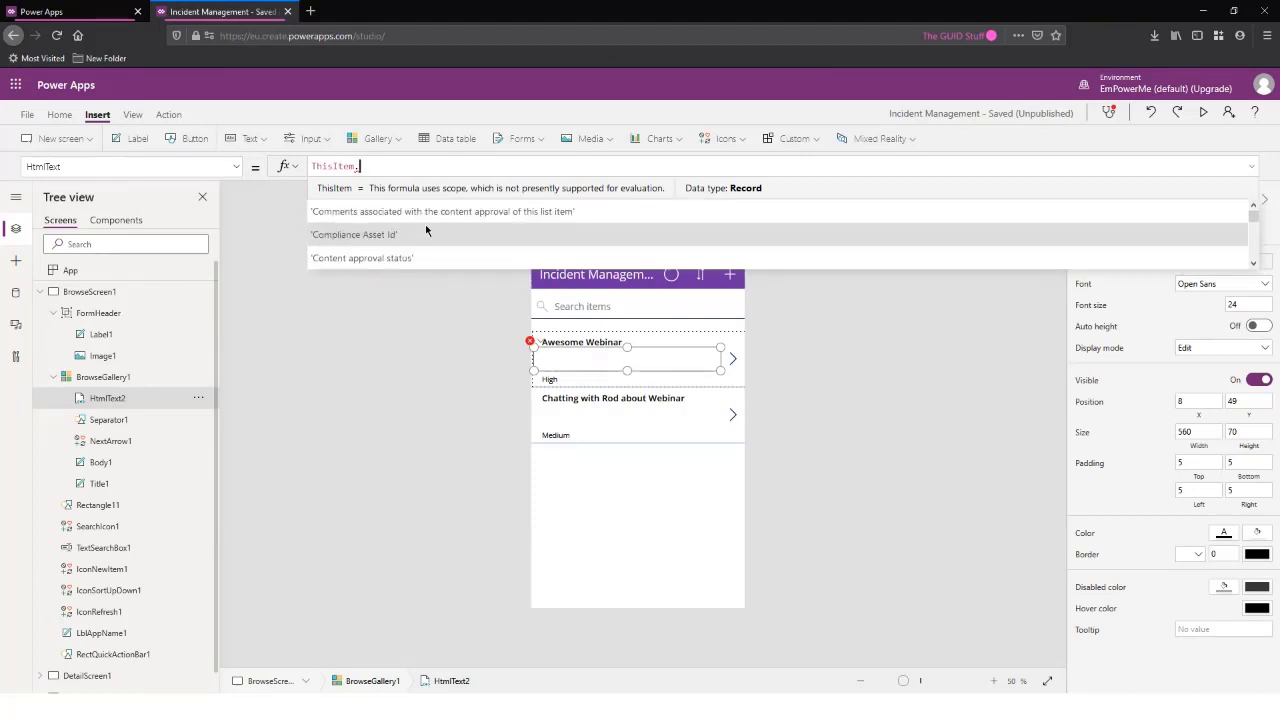
scroll(424, 220, down, 2)
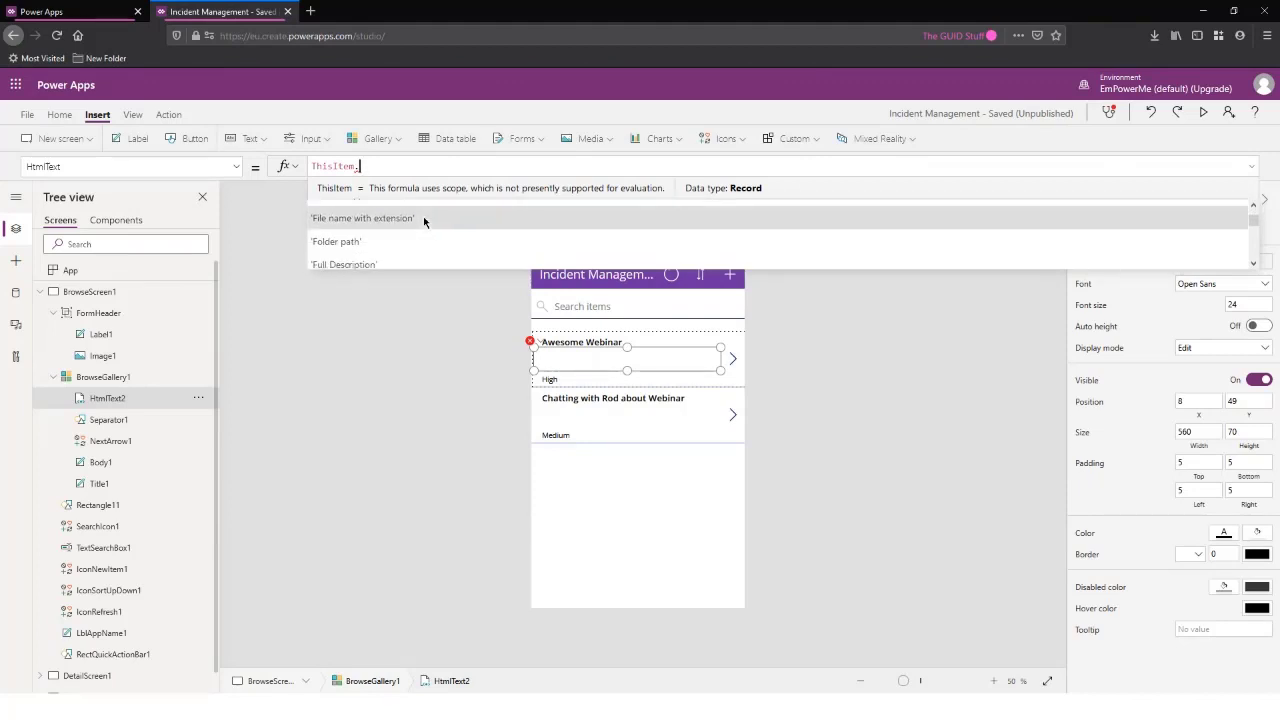
click(377, 266)
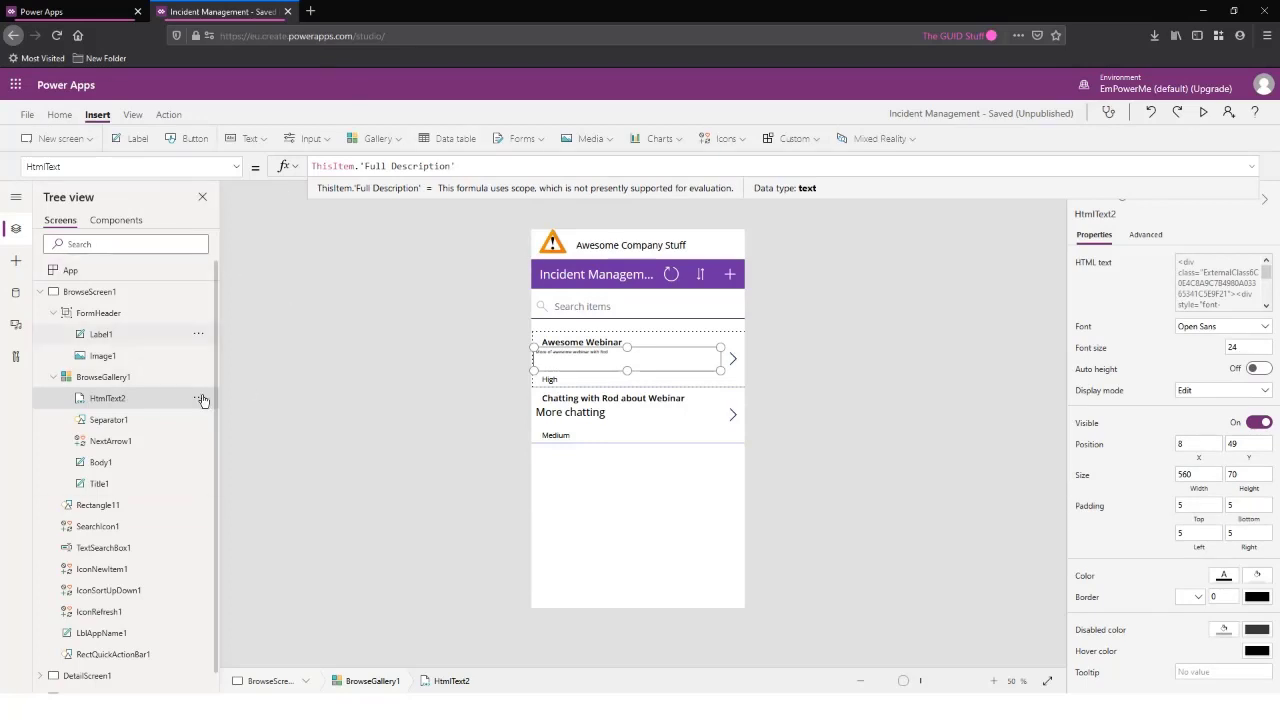
Examine the data source in BrowseGallery1's Items formula and the field reference in the HTML text control's formula
click(139, 379)
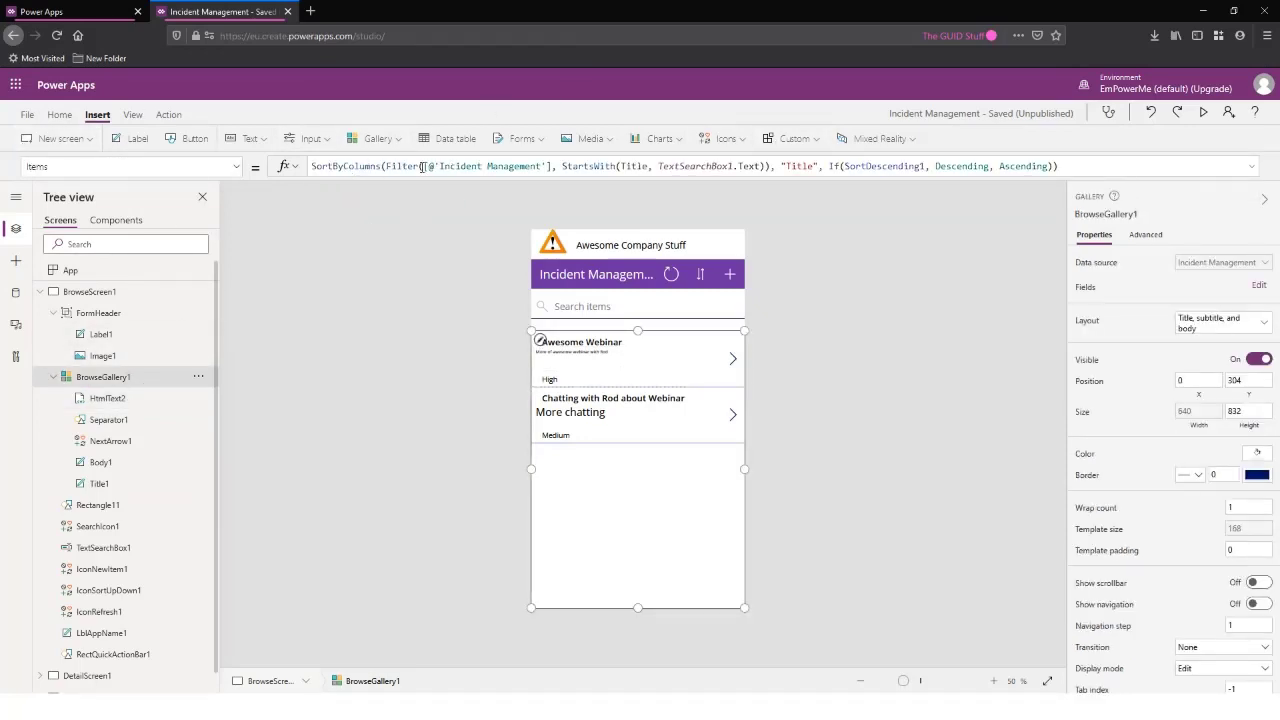
drag(422, 167, 551, 167)
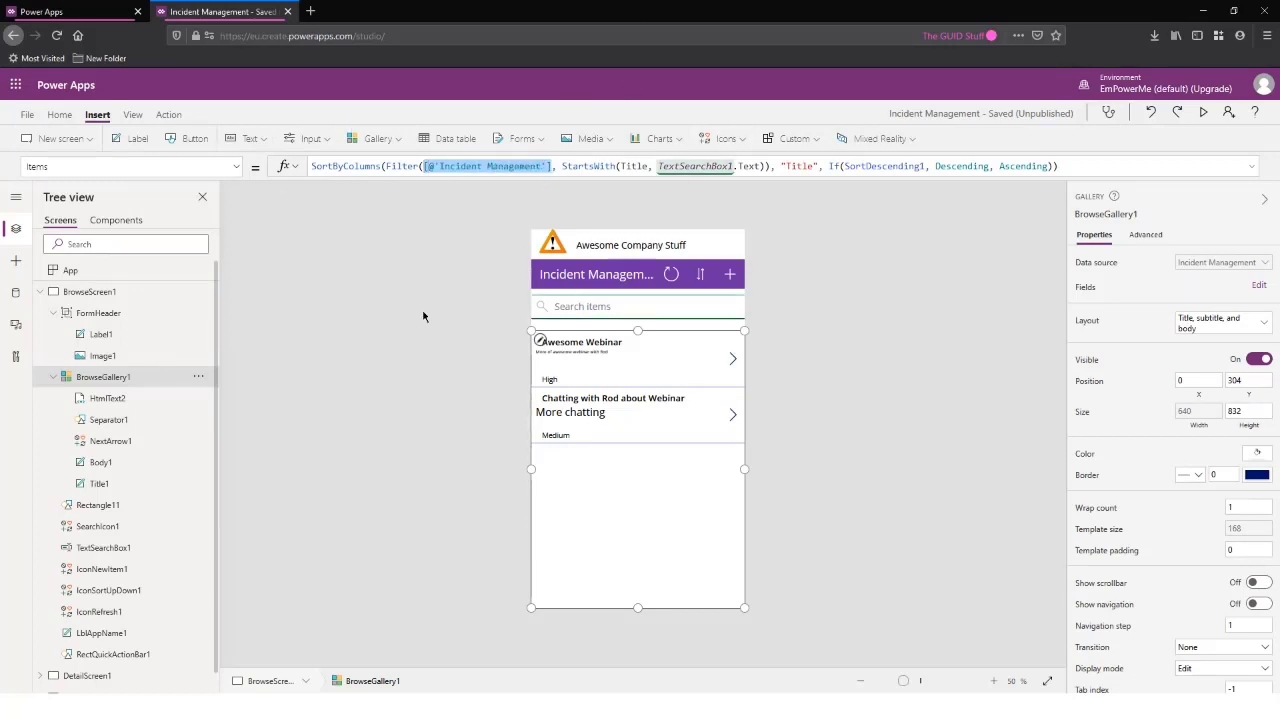
click(407, 399)
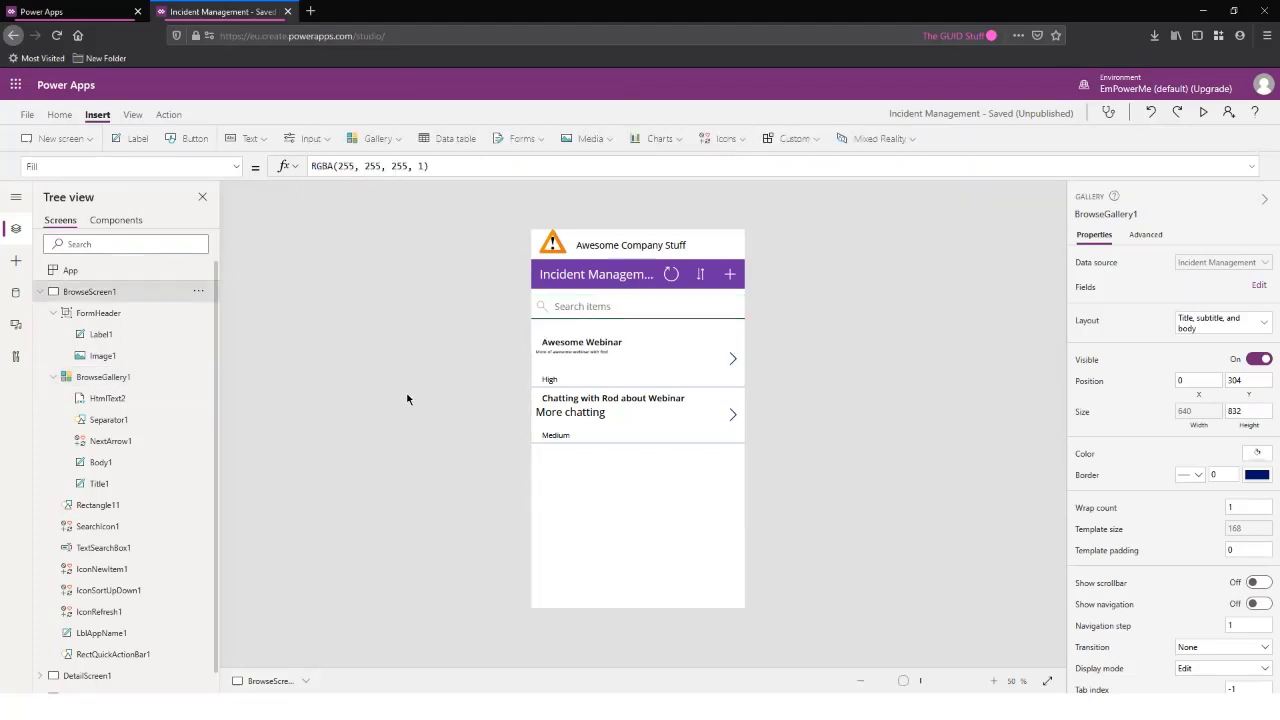
click(582, 354)
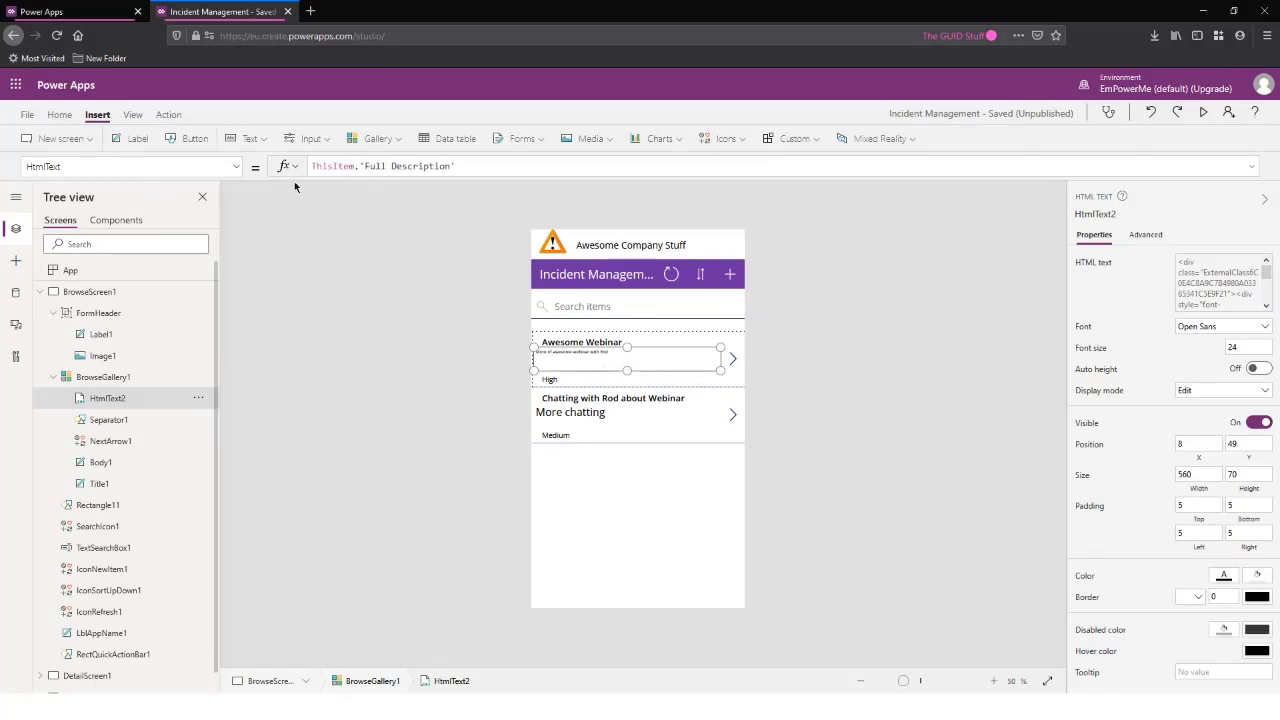
drag(359, 166, 457, 166)
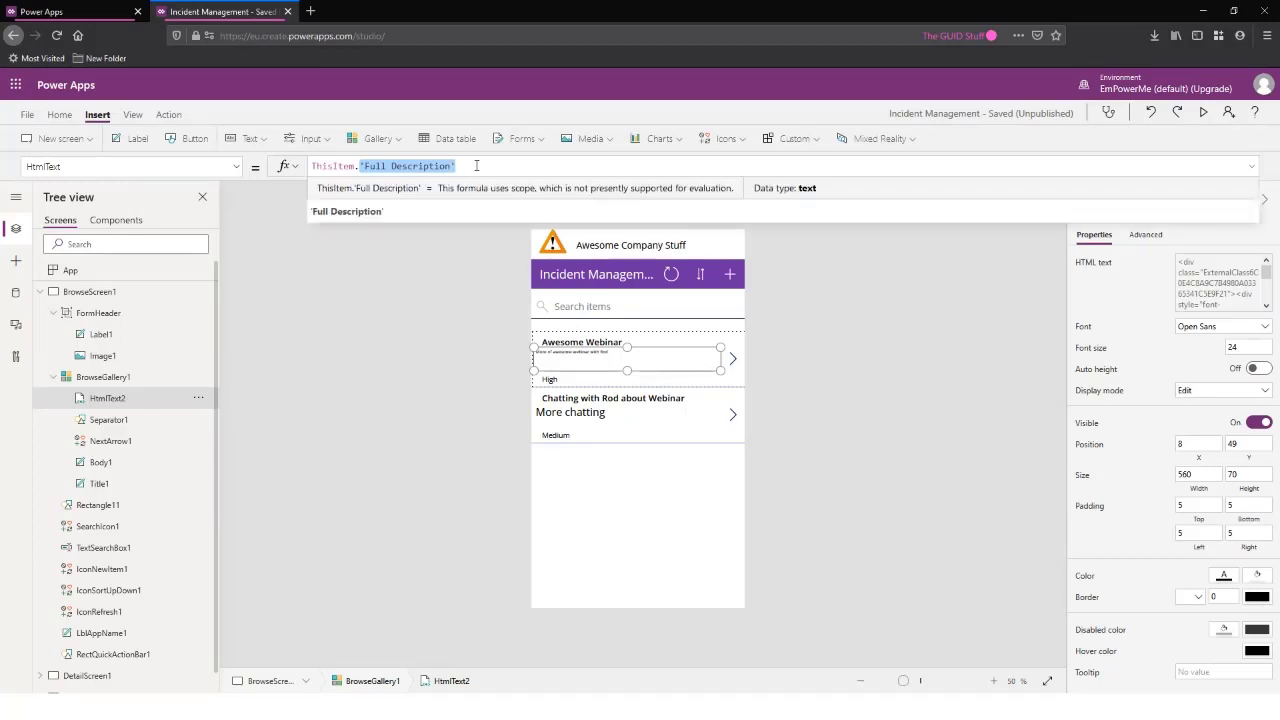
click(466, 386)
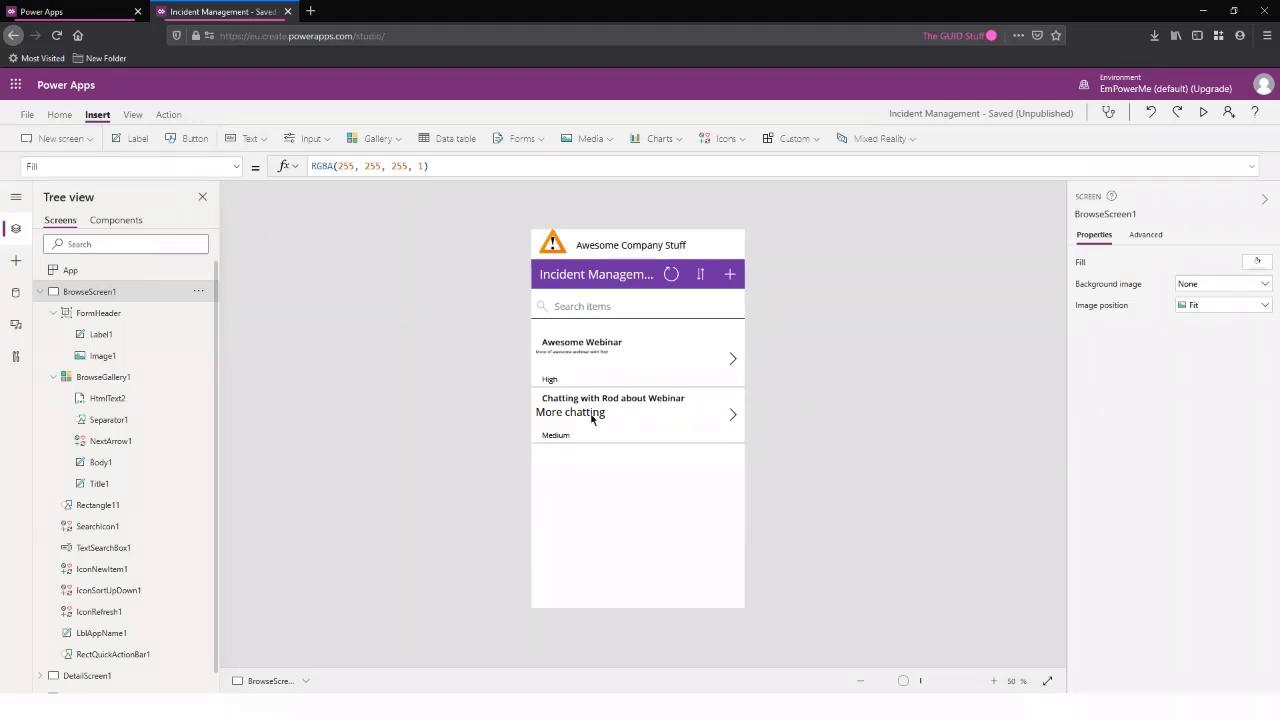
click(564, 356)
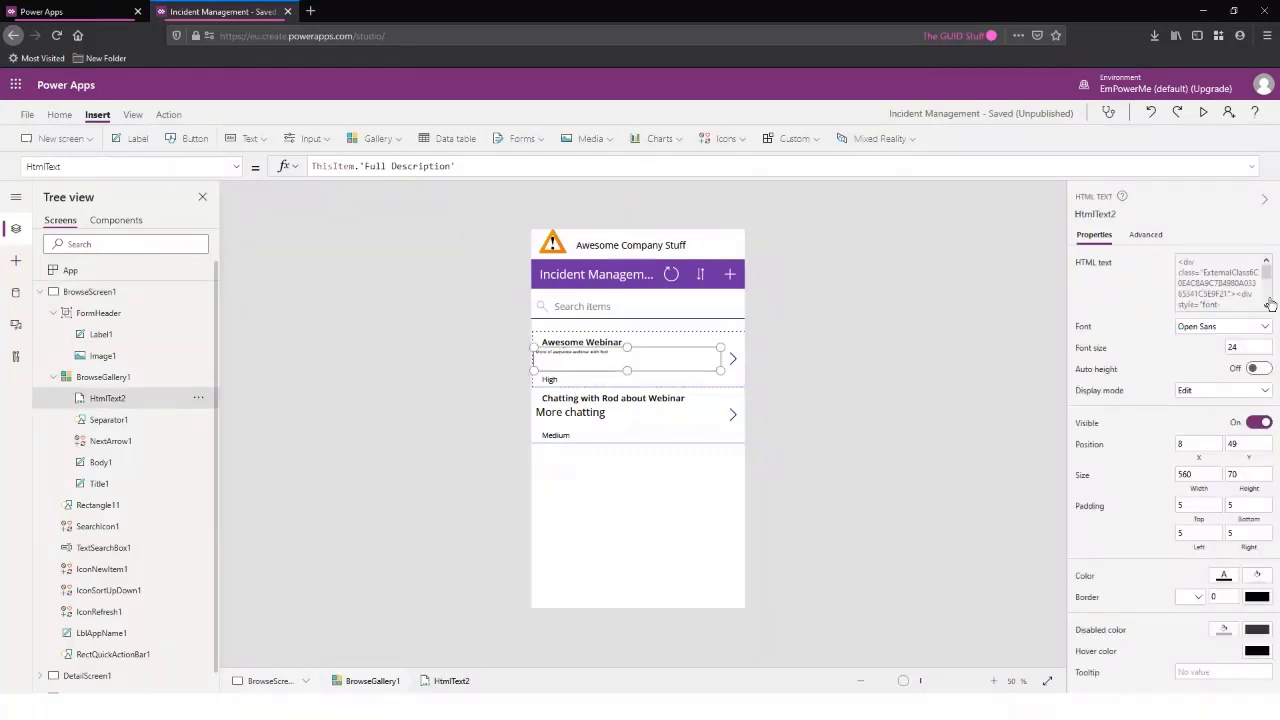
click(1199, 291)
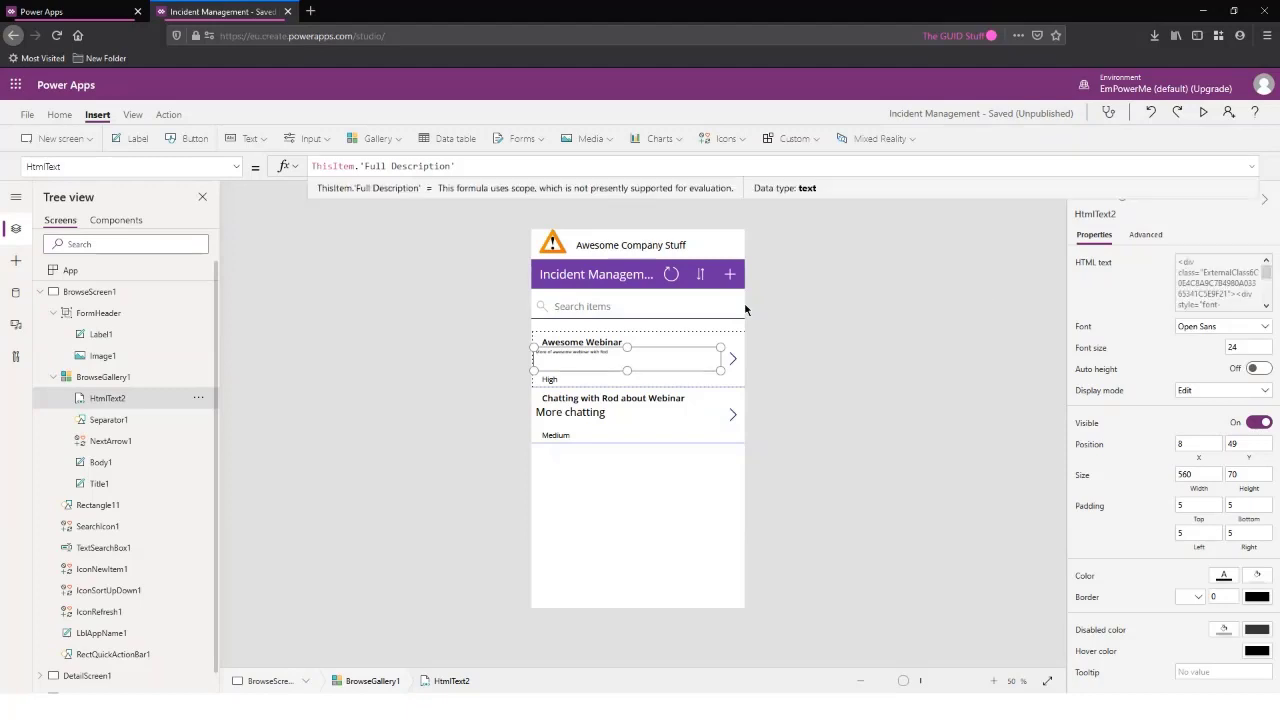
key(ctrl+a)
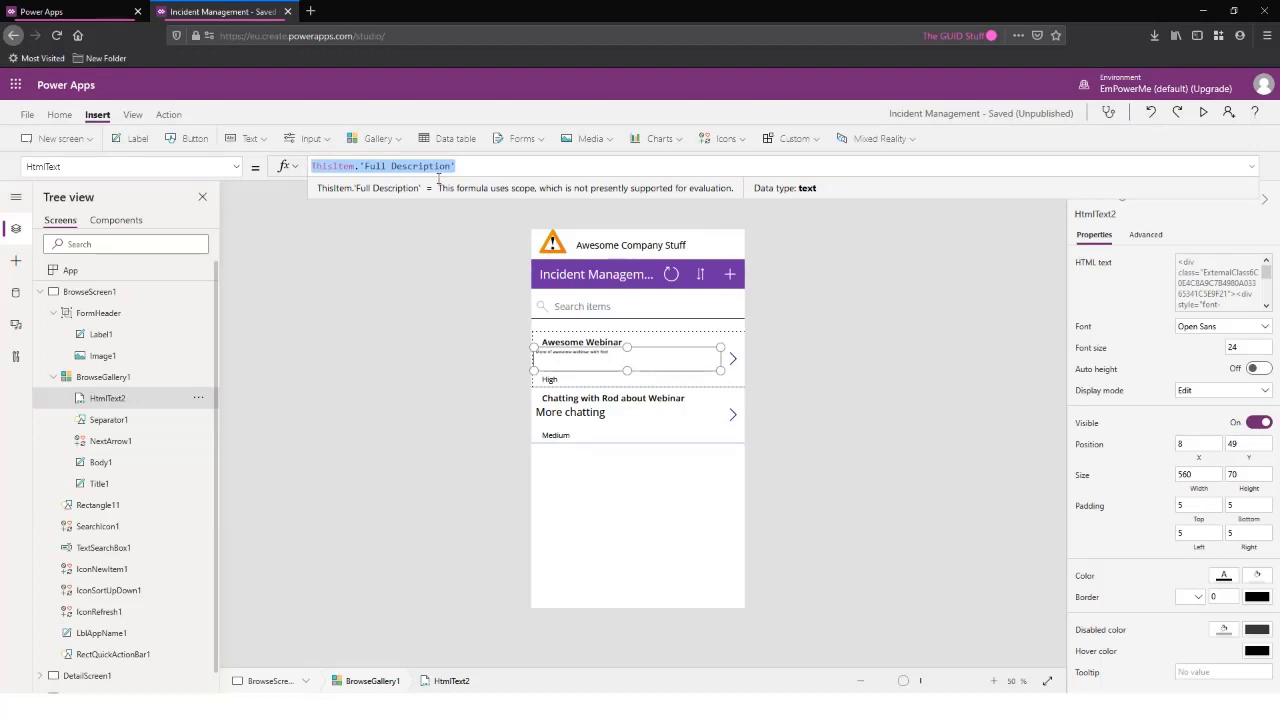
click(451, 263)
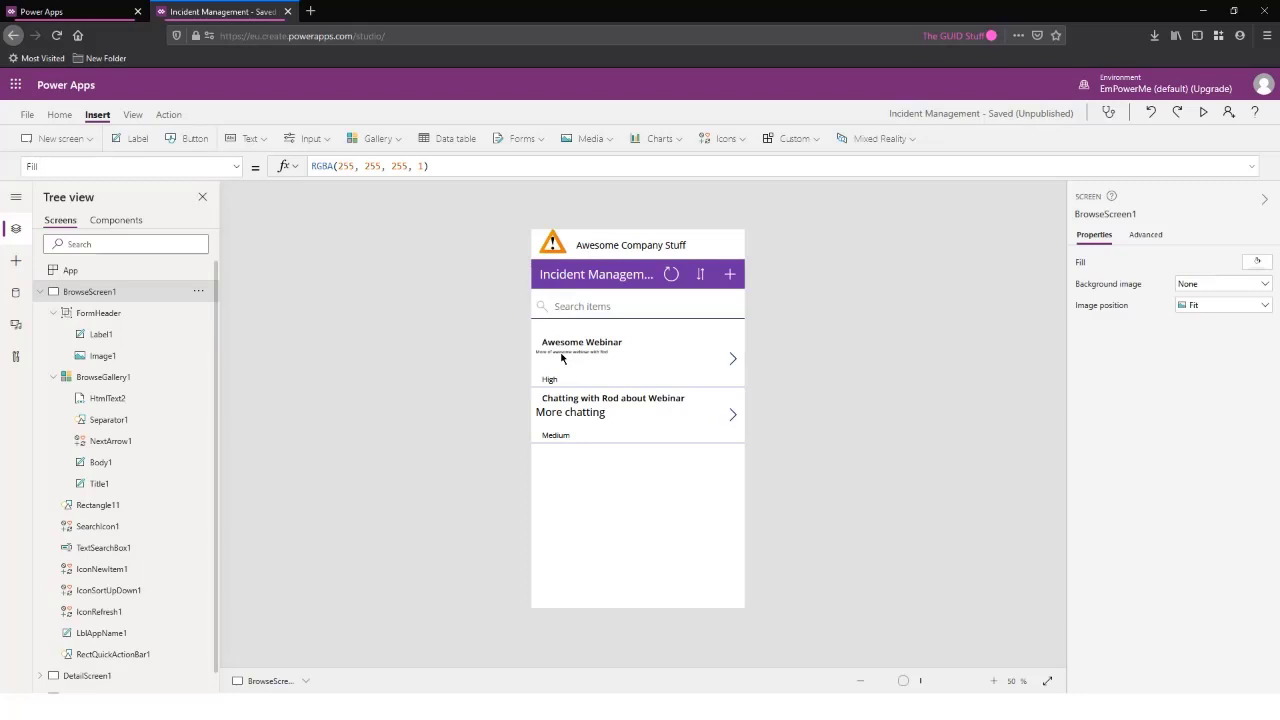
Rename the HtmlText2 control in BrowseGallery1 to FullDescription
key(ctrl+s)
double_click(120, 397)
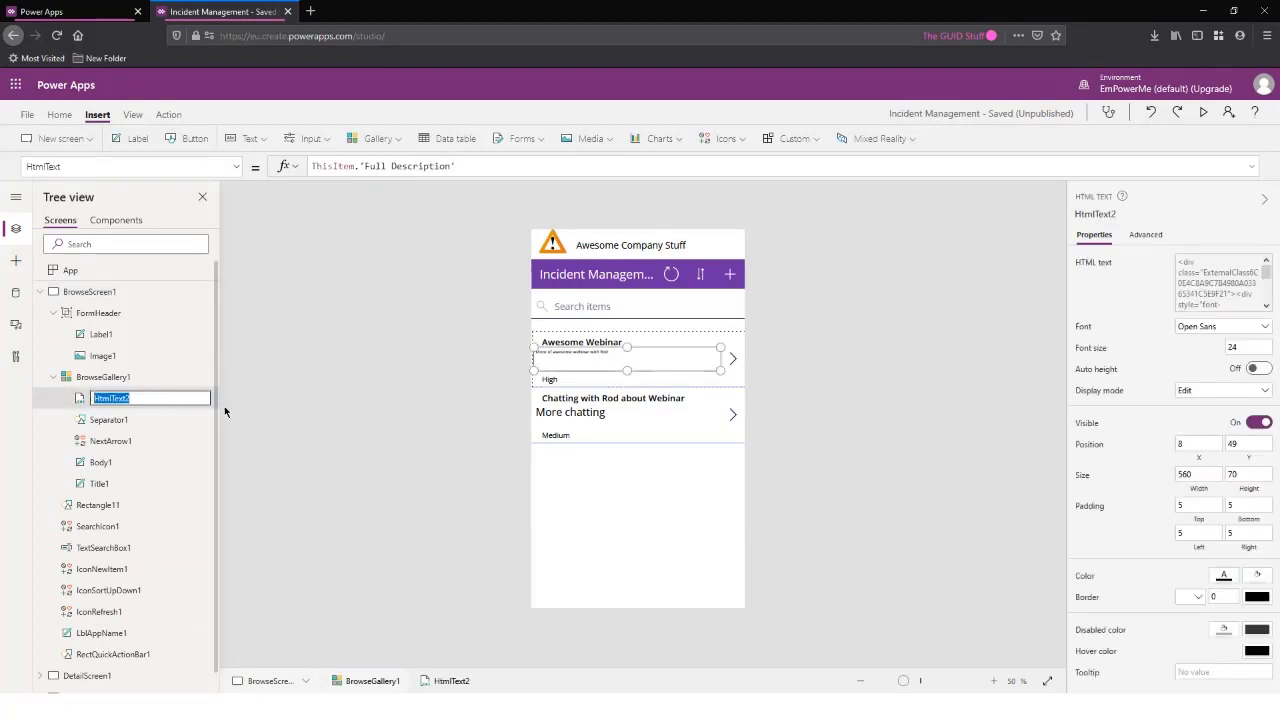
text(Full Description)
key(Return)
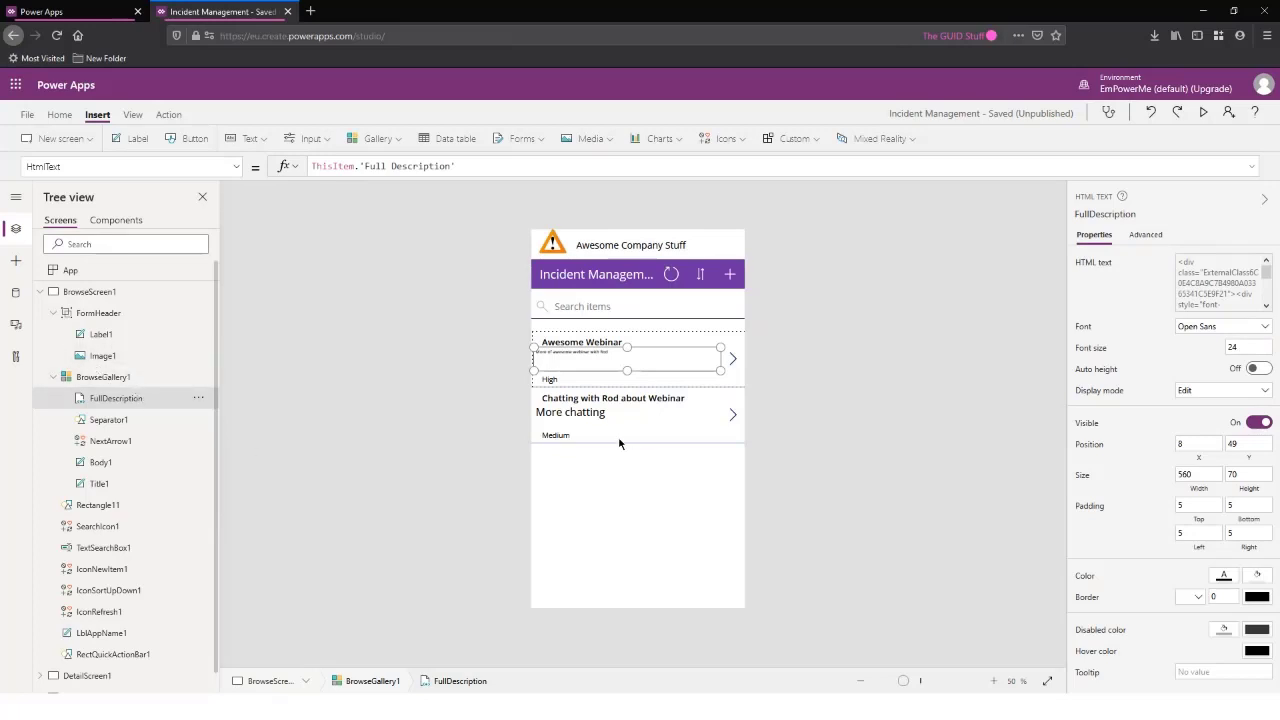
Change the Text formula of the severity label, Body1, in BrowseGallery1 to ThisItem.'Date of Incident'
click(550, 380)
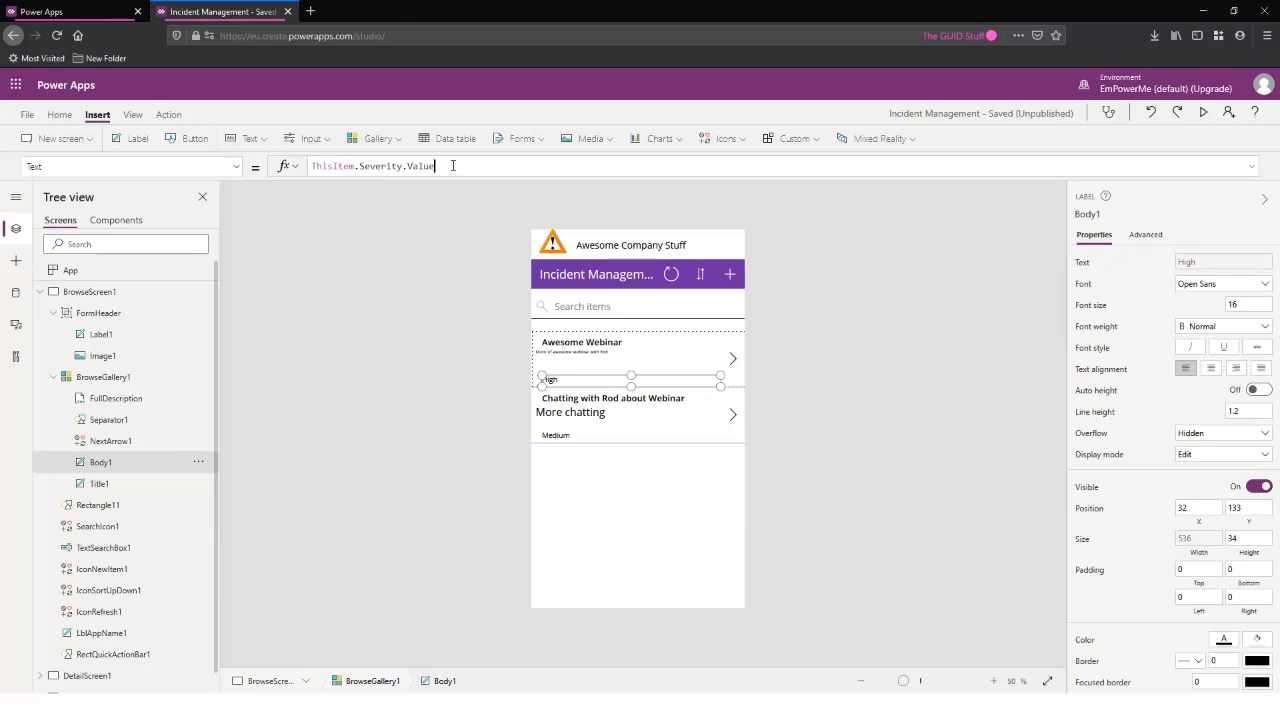
drag(452, 166, 357, 166)
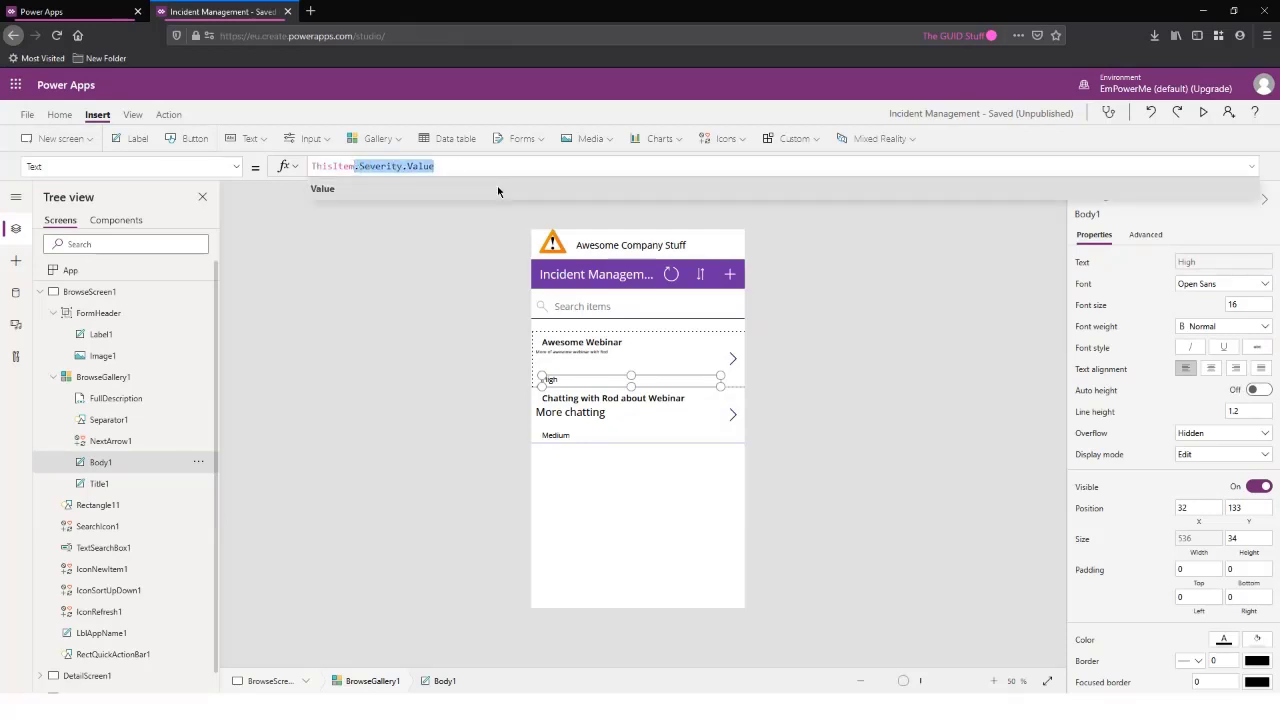
key(BackSpace)
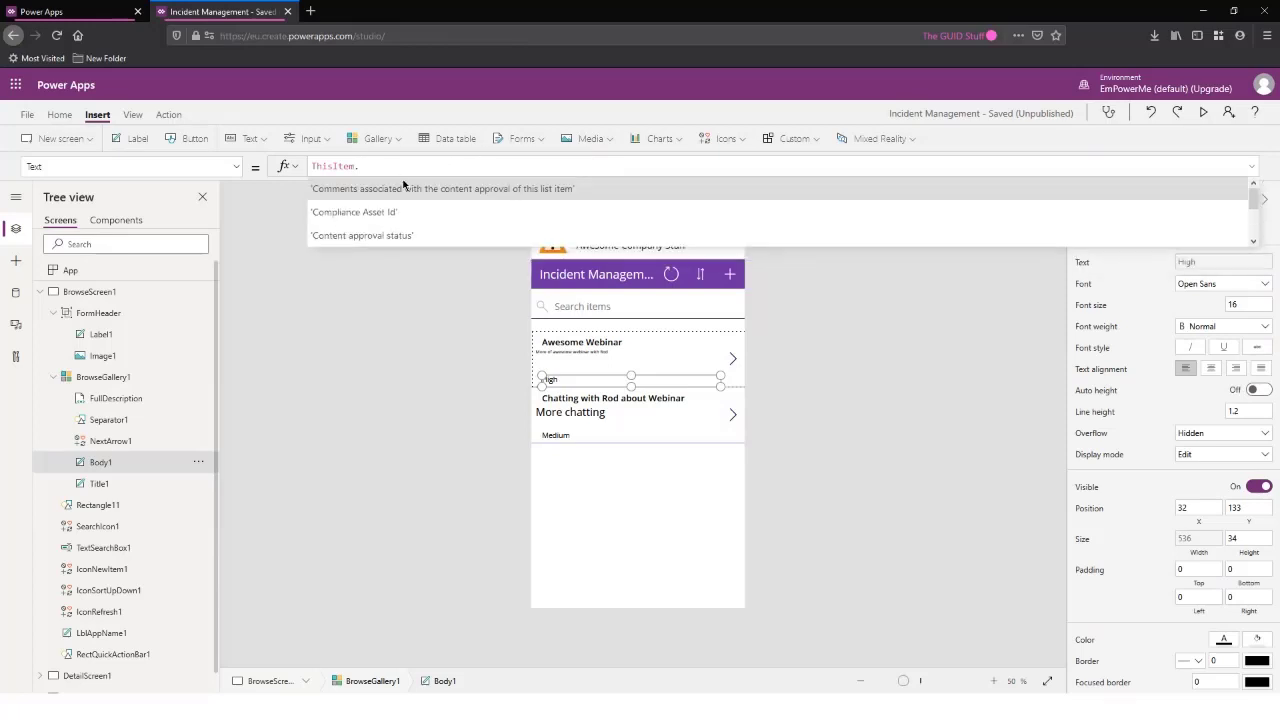
scroll(491, 199, down, 3)
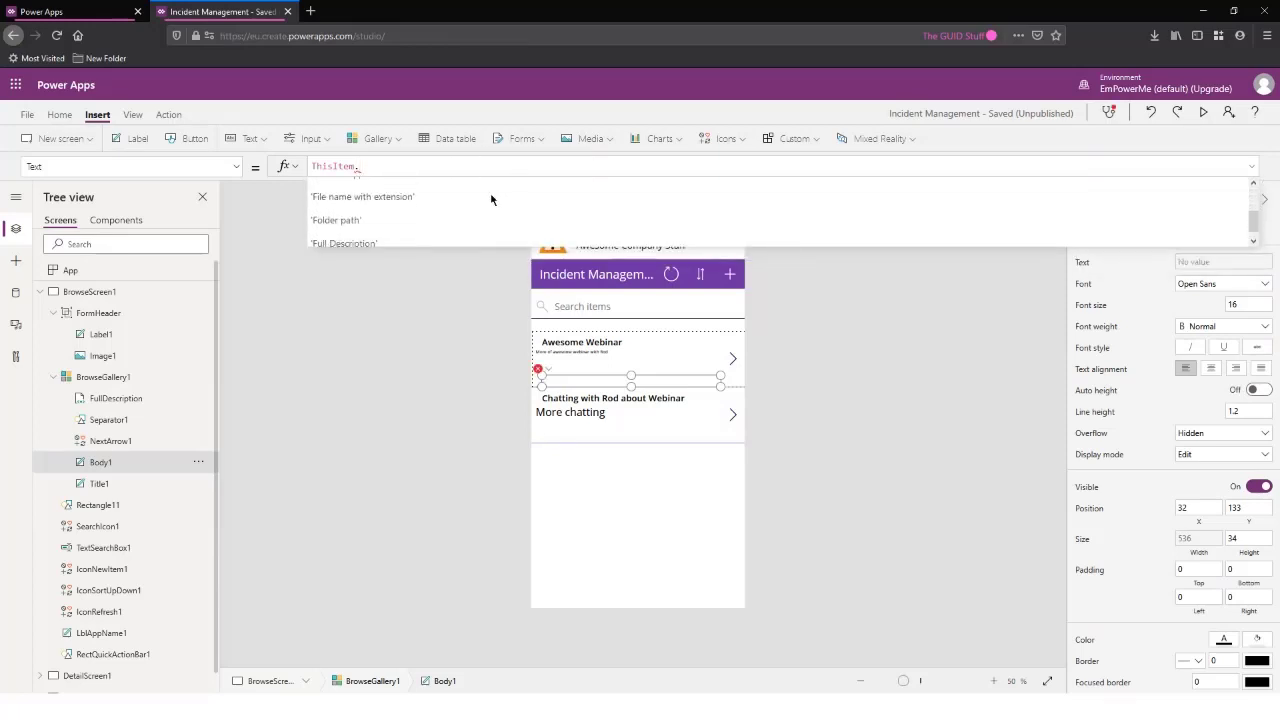
scroll(479, 210, down, 3)
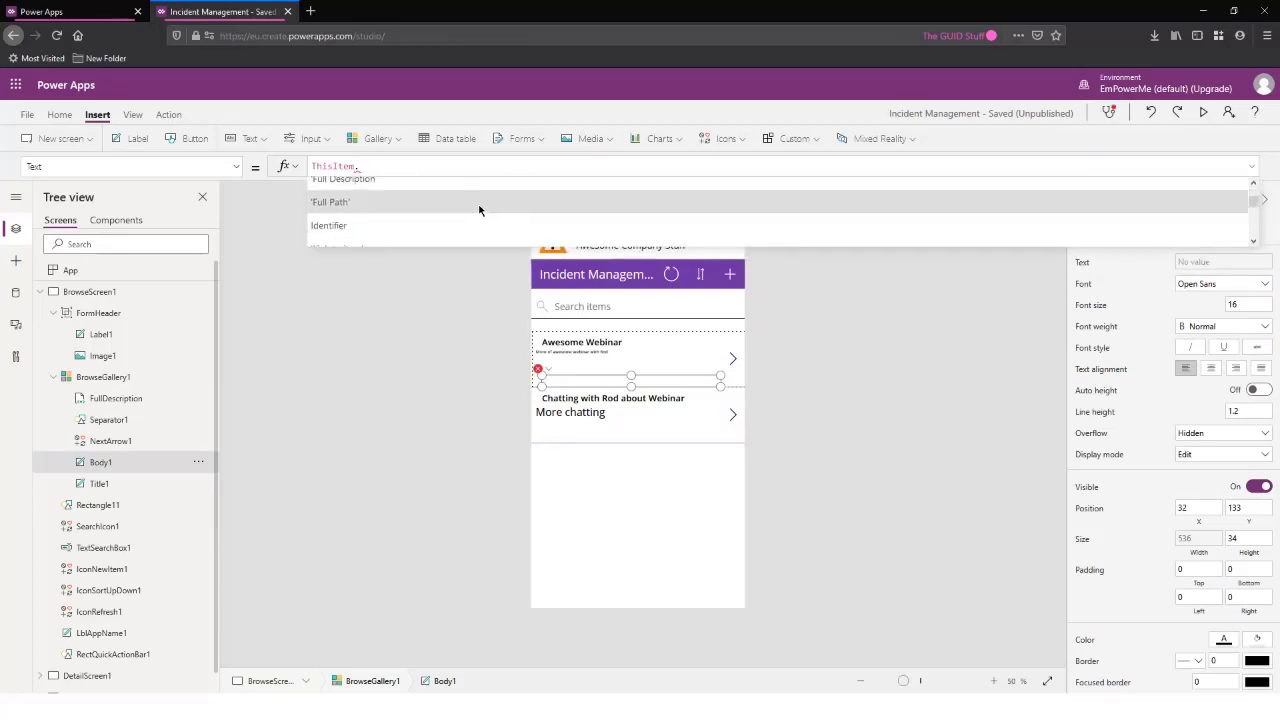
scroll(483, 206, down, 8)
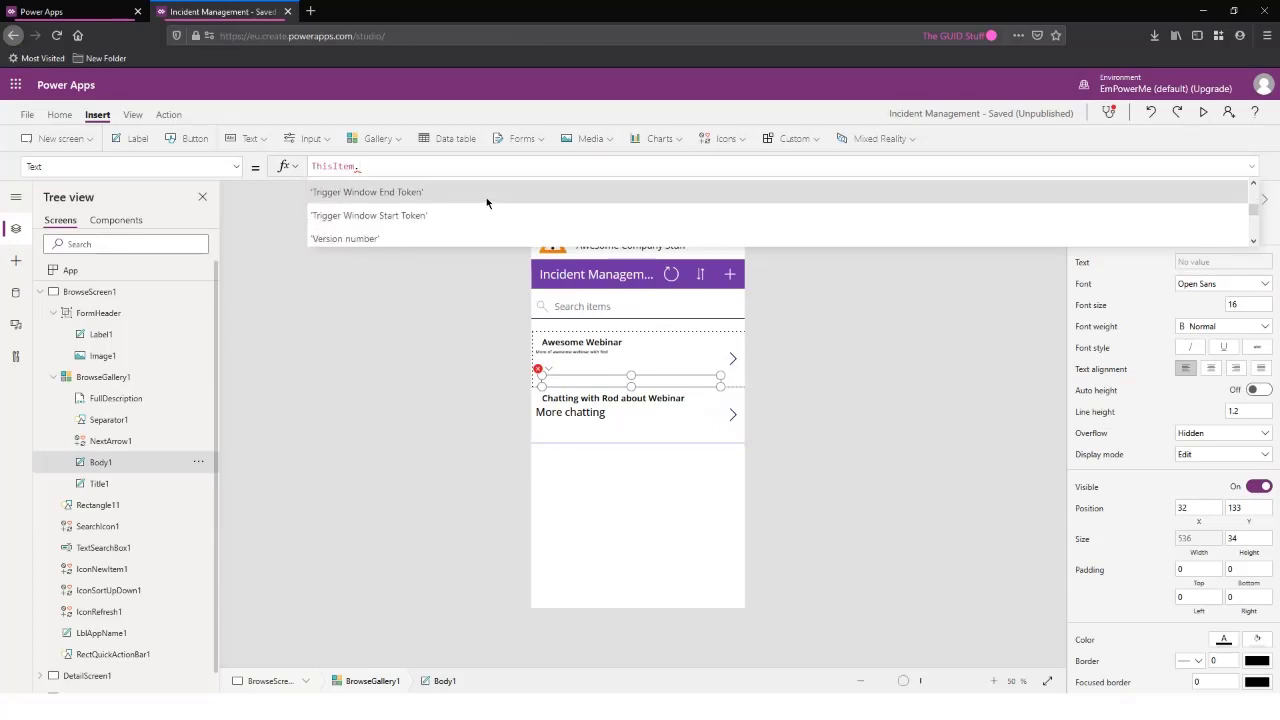
scroll(485, 205, up, 10)
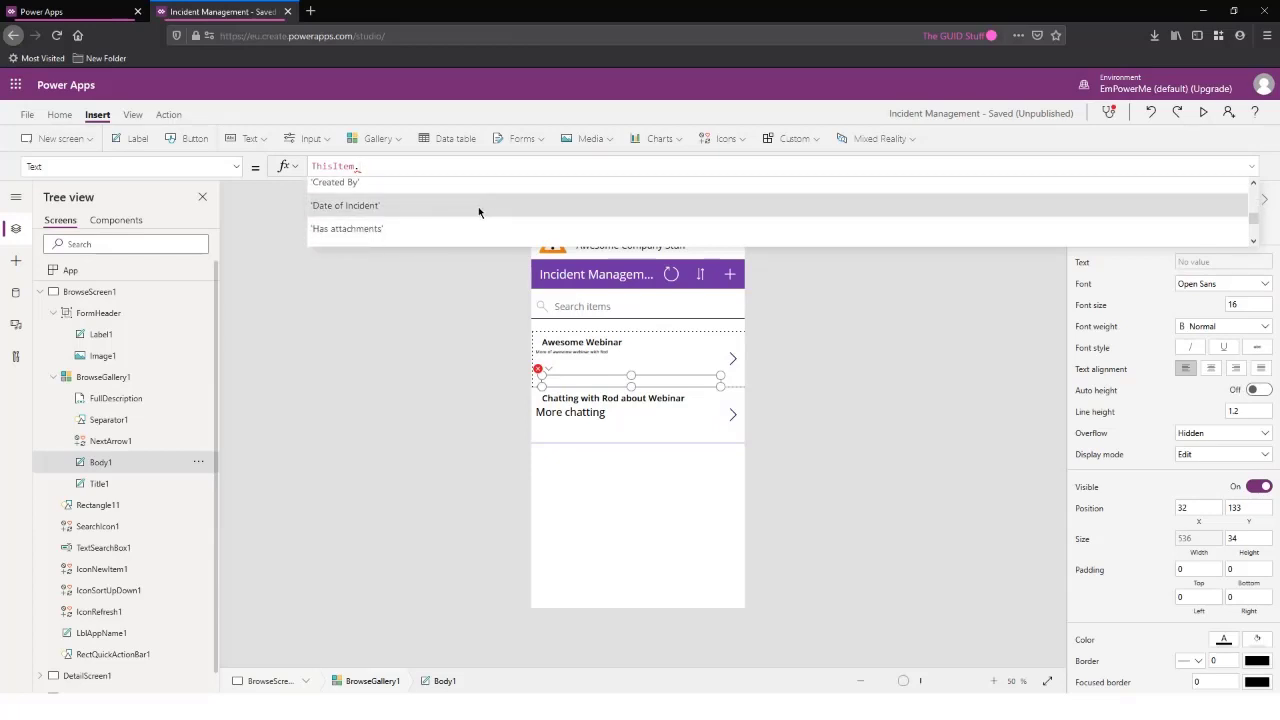
click(430, 273)
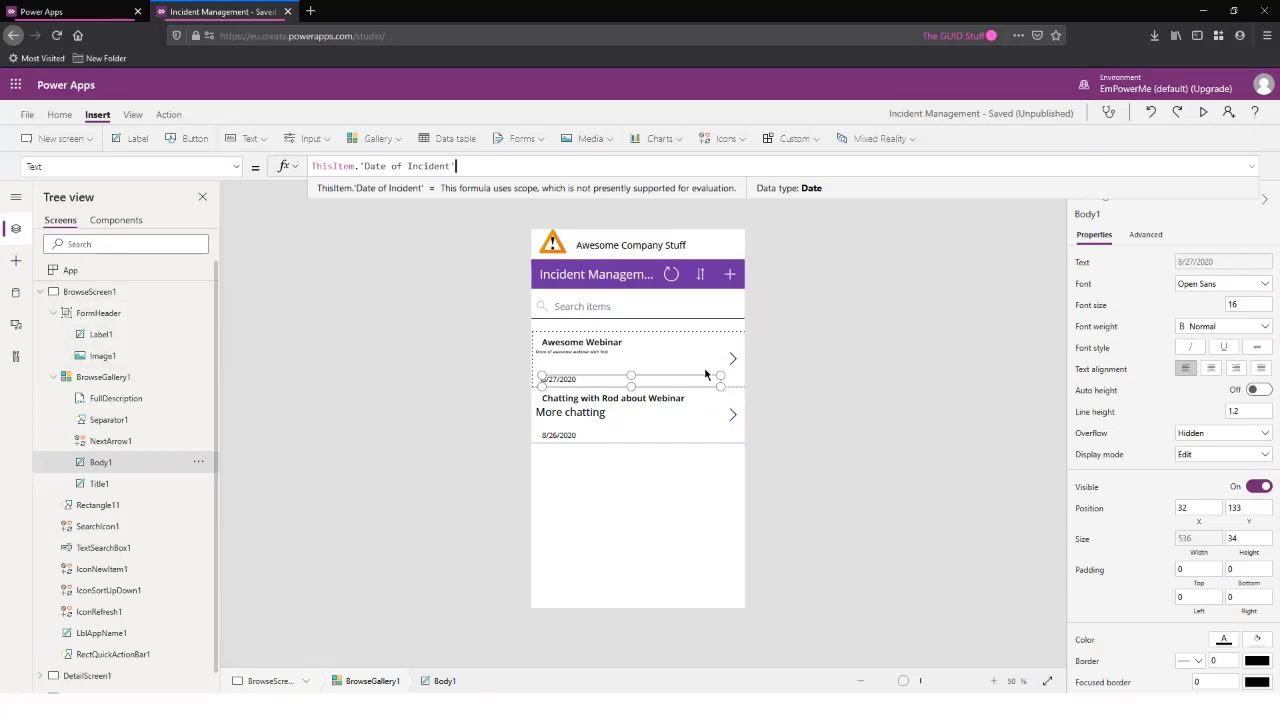
Insert a label with no text into BrowseGallery1 and stretch it over the whole first item, X 0, Y 0, 640 wide and 167 high
click(735, 382)
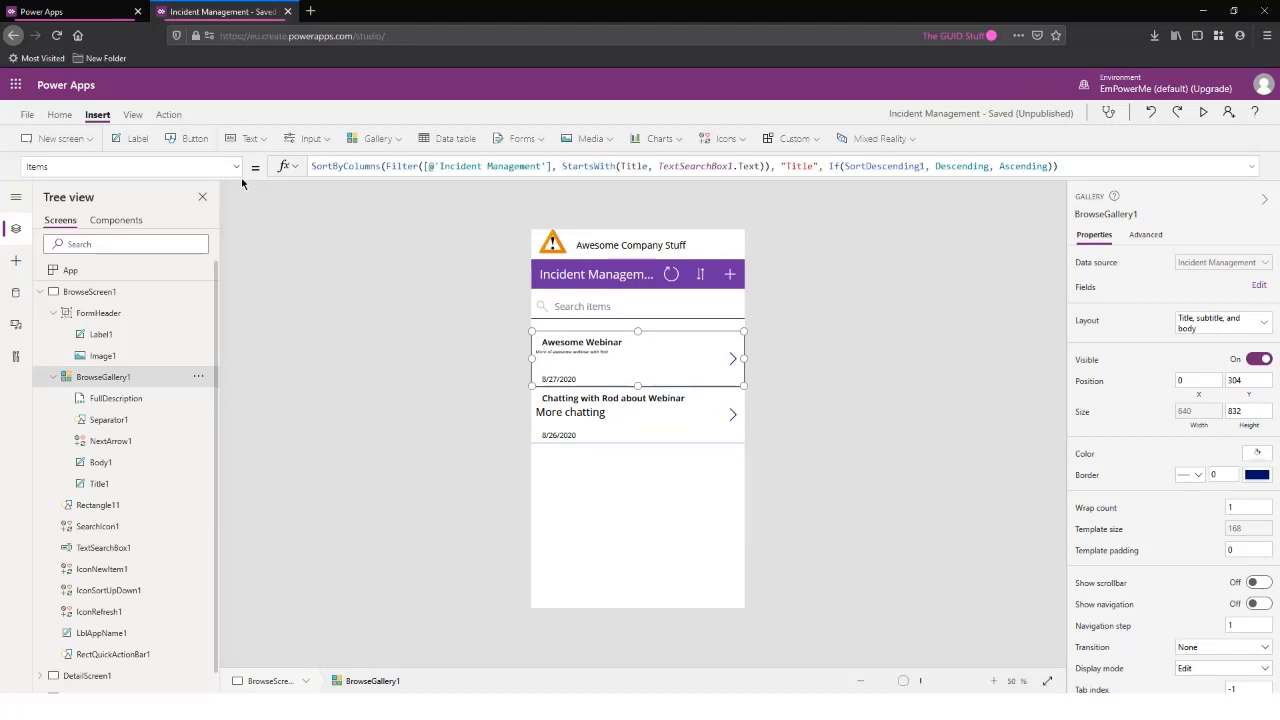
click(137, 143)
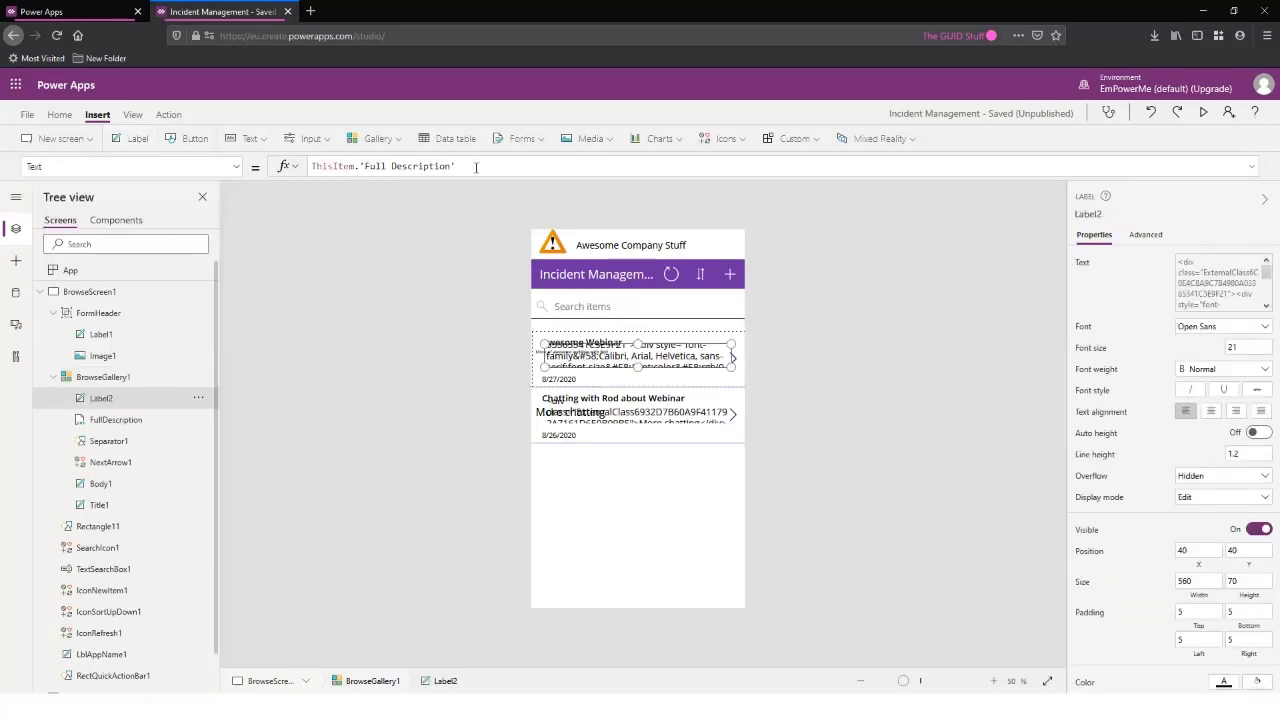
drag(456, 166, 166, 175)
key(Delete)
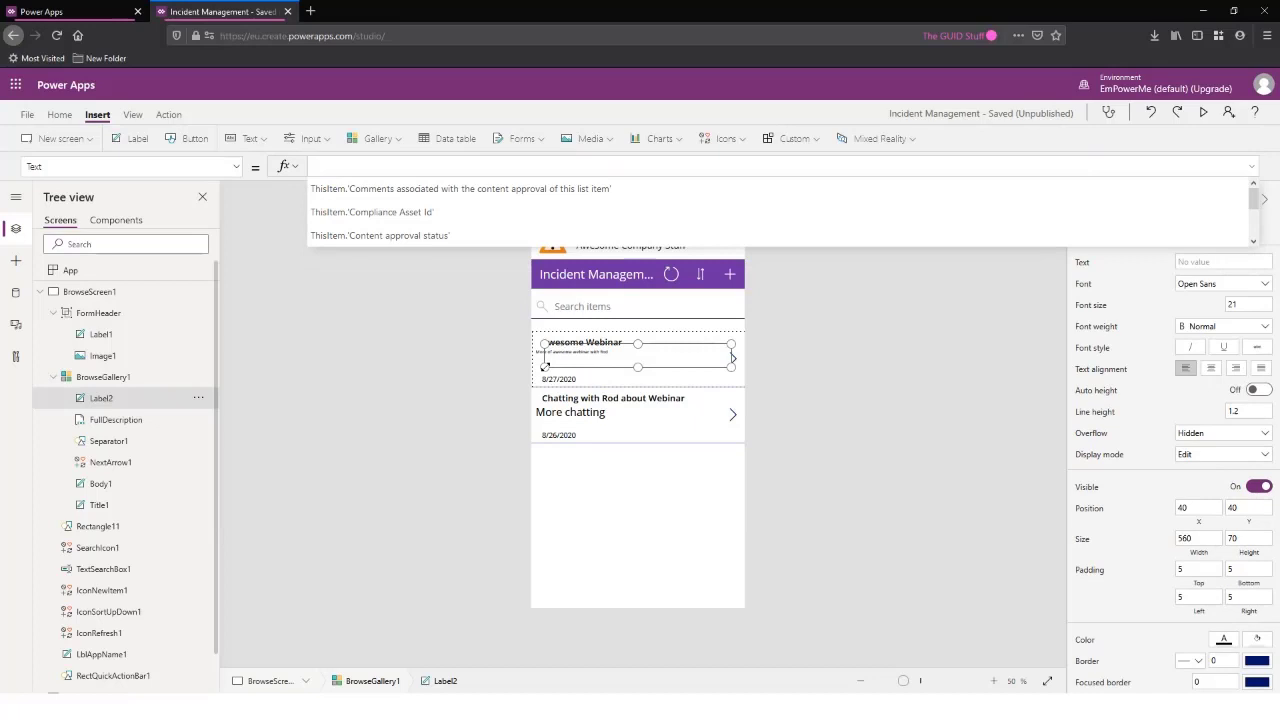
drag(544, 367, 531, 386)
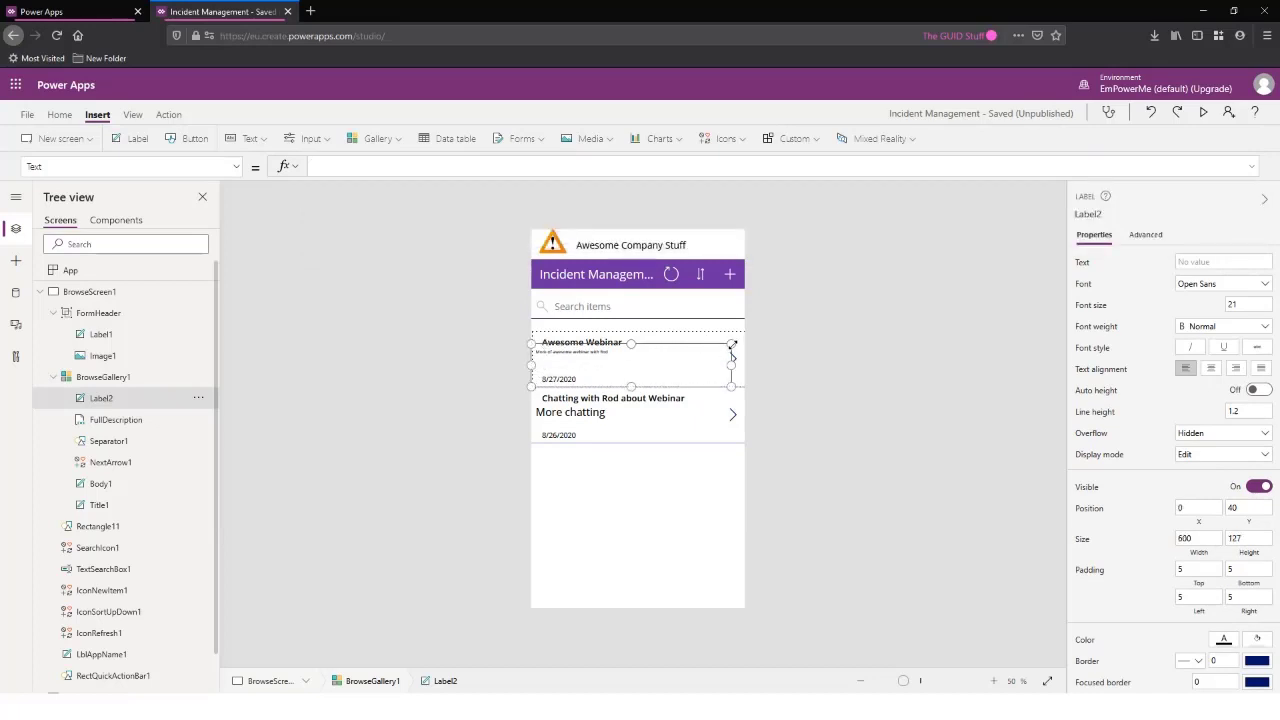
drag(731, 343, 814, 328)
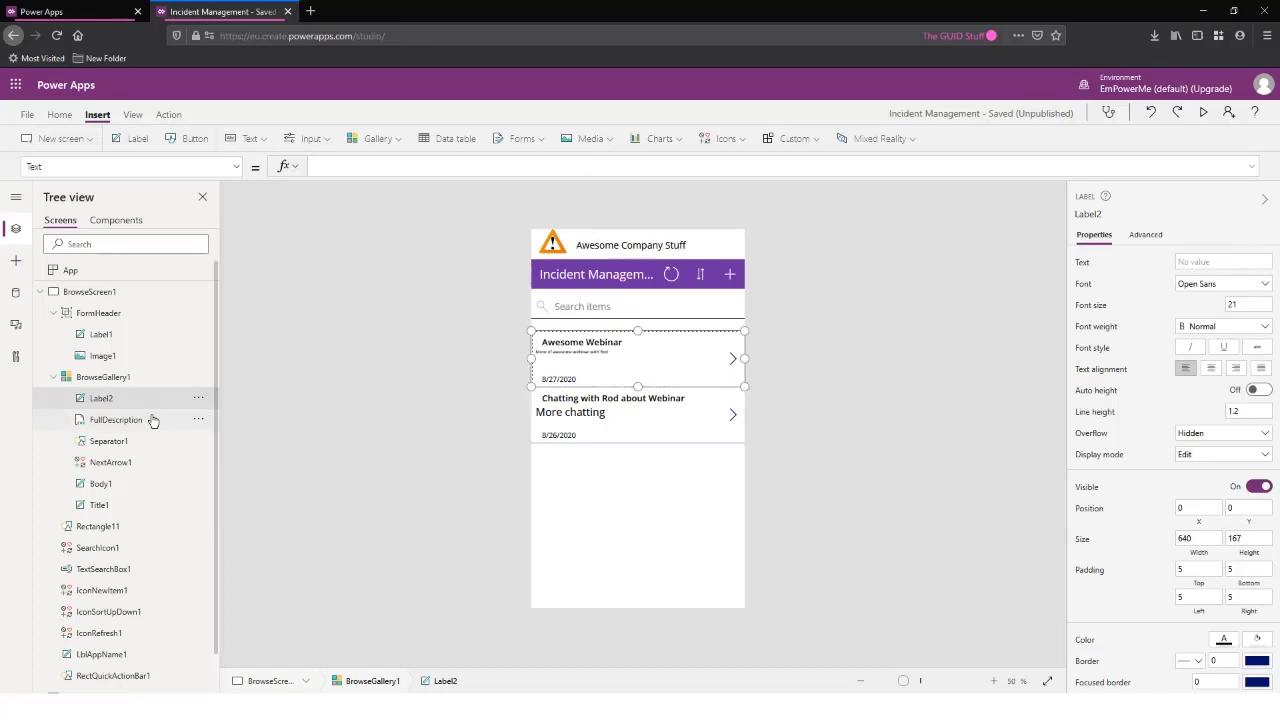
Send Label2 backward repeatedly until it is the last control in BrowseGallery1, behind Title1
click(198, 399)
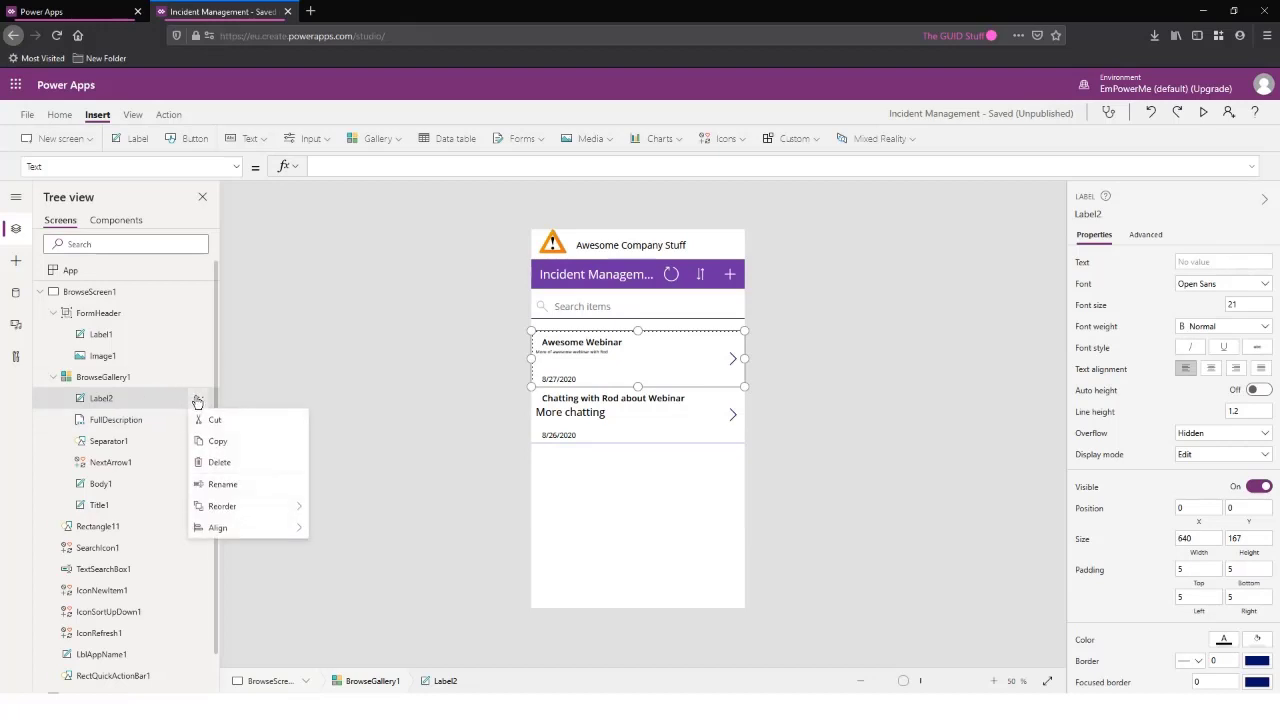
mouse_move(223, 510)
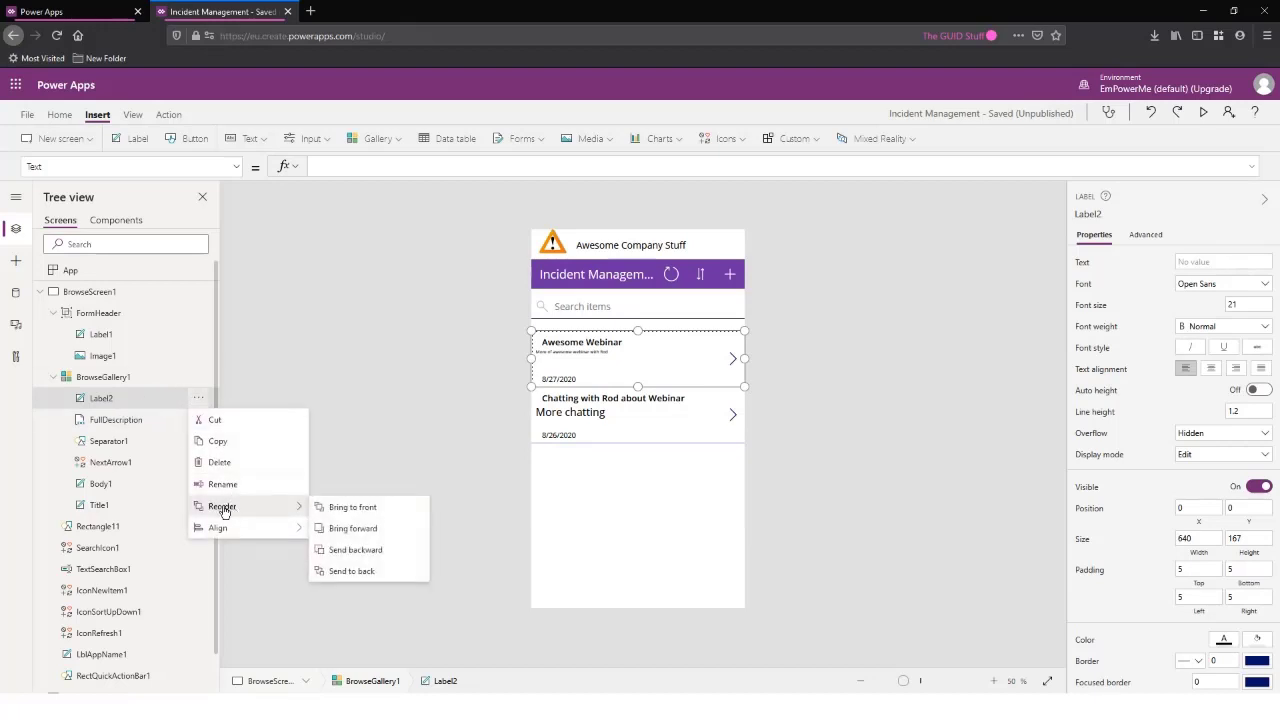
click(372, 550)
click(199, 420)
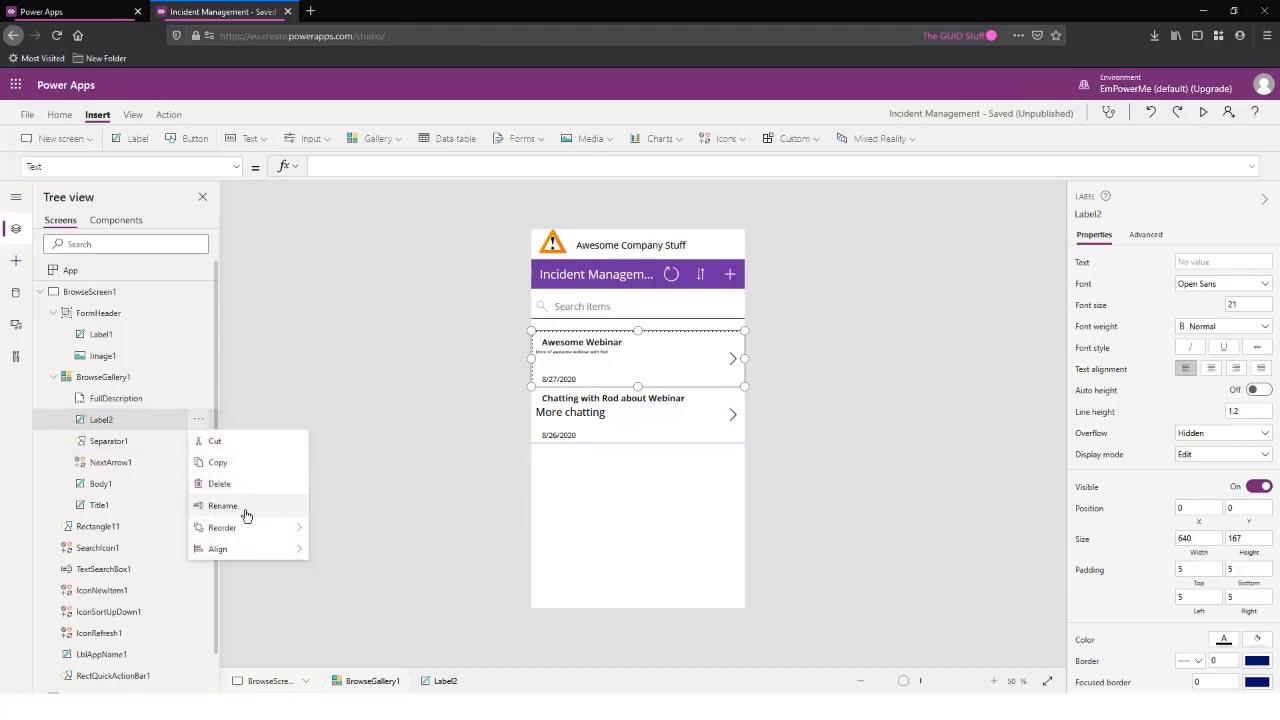
mouse_move(246, 528)
click(369, 571)
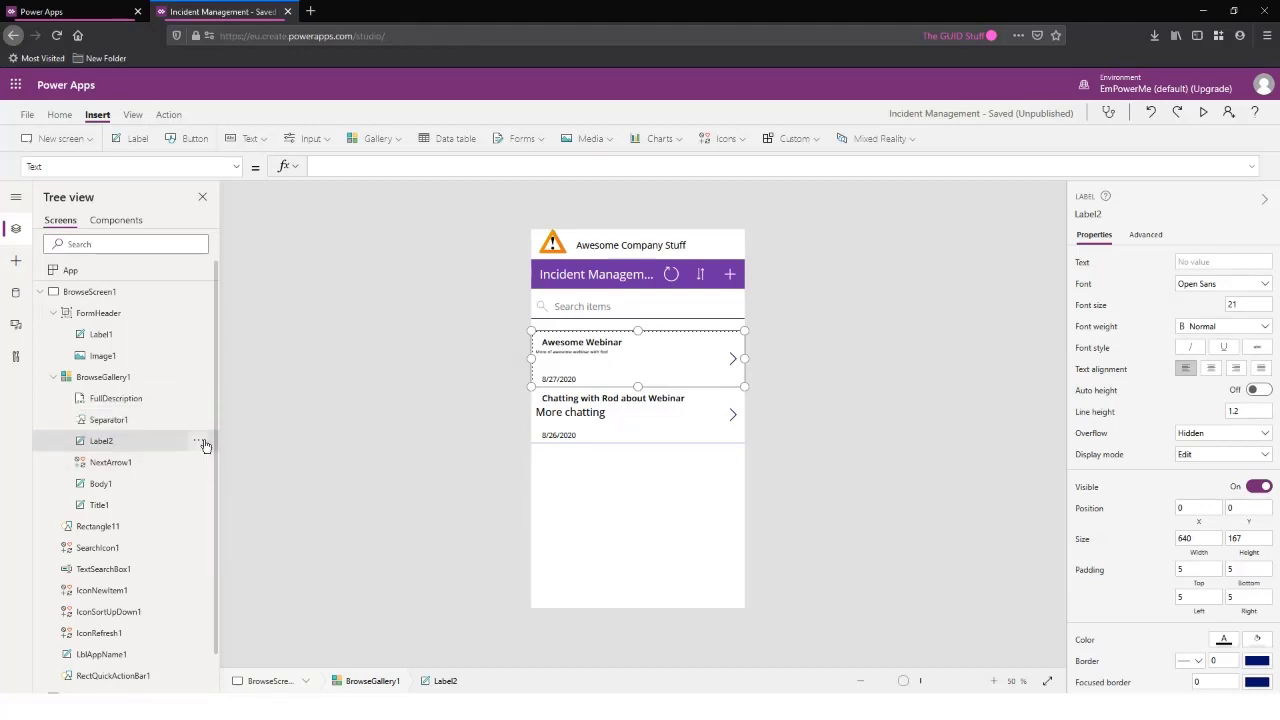
click(199, 441)
mouse_move(262, 548)
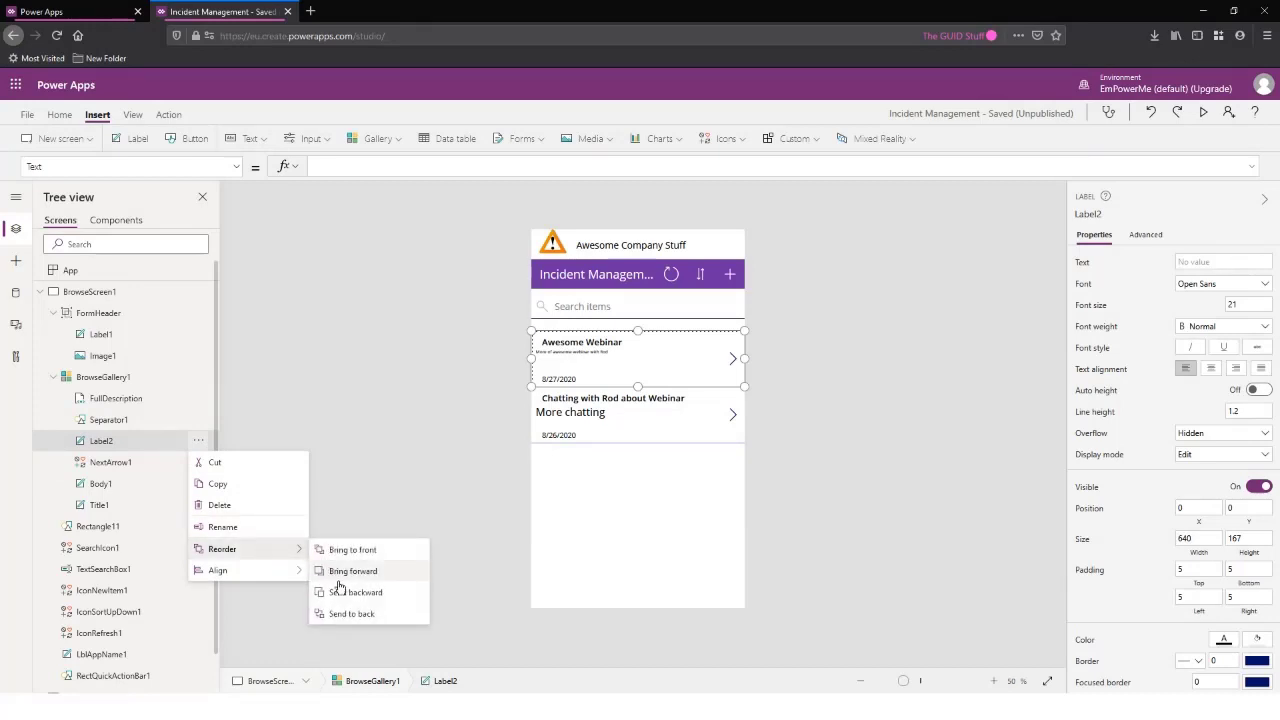
click(345, 592)
click(197, 463)
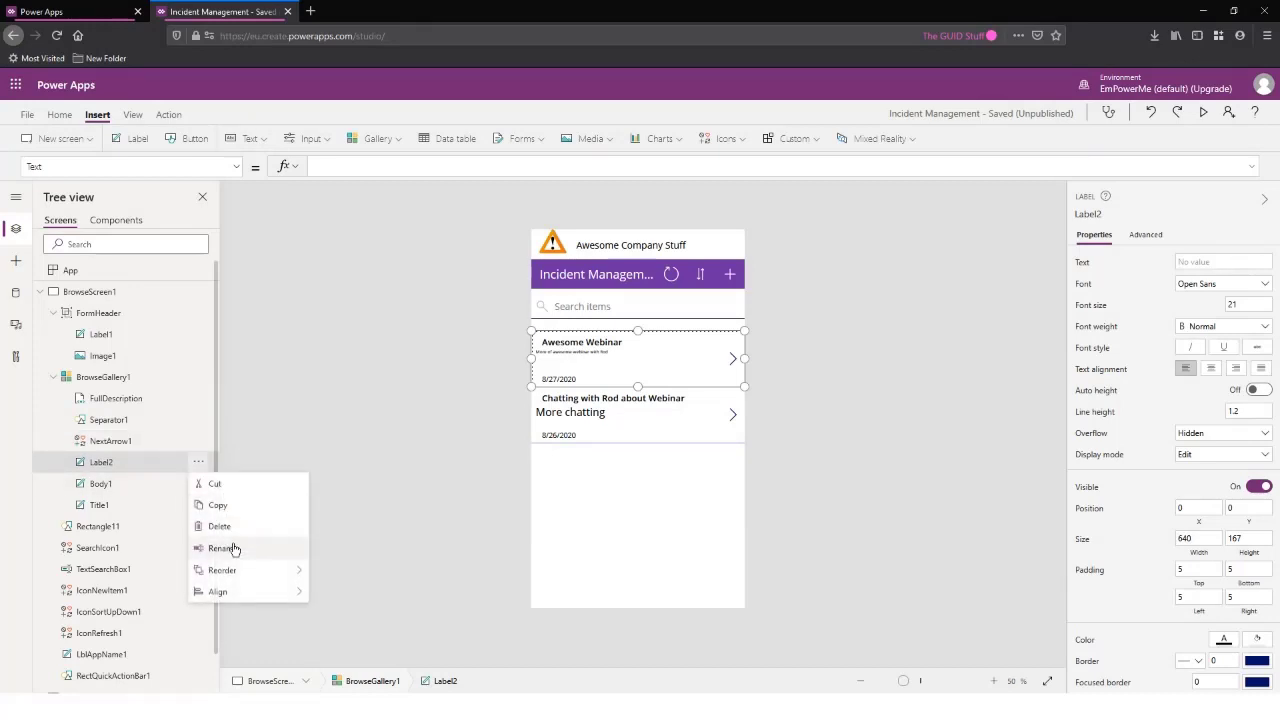
mouse_move(240, 569)
click(349, 619)
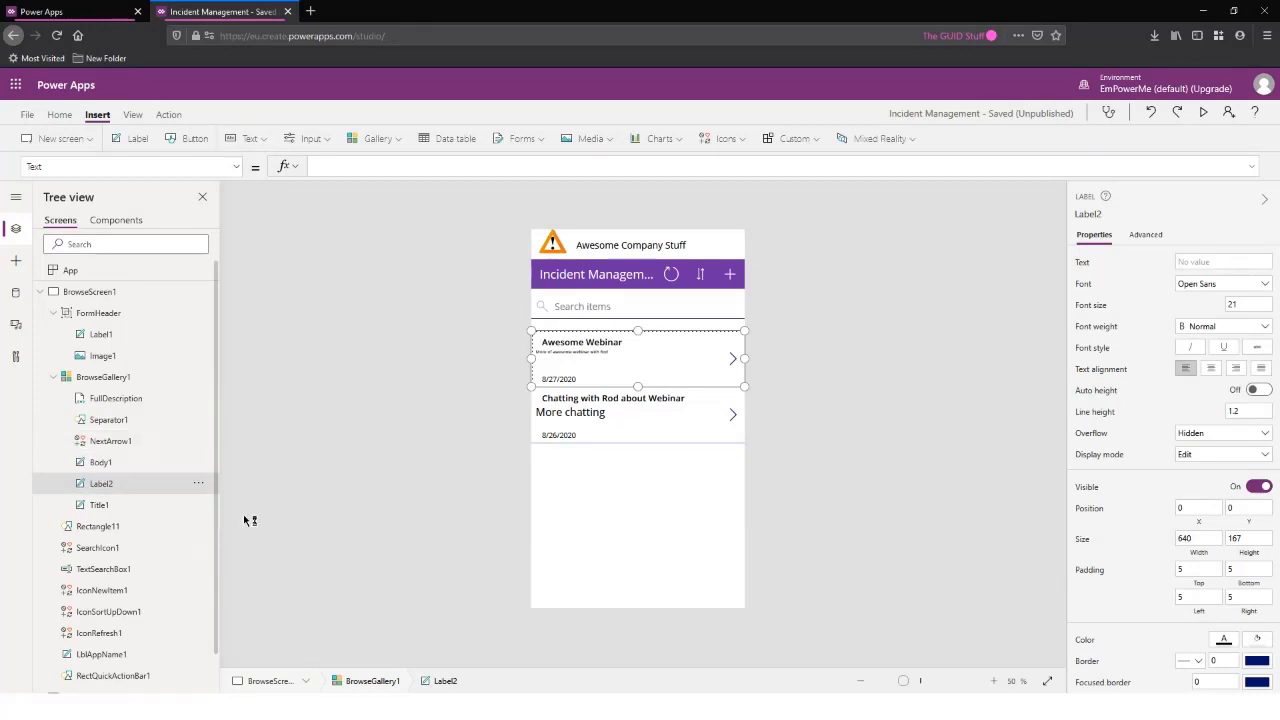
click(198, 483)
mouse_move(252, 595)
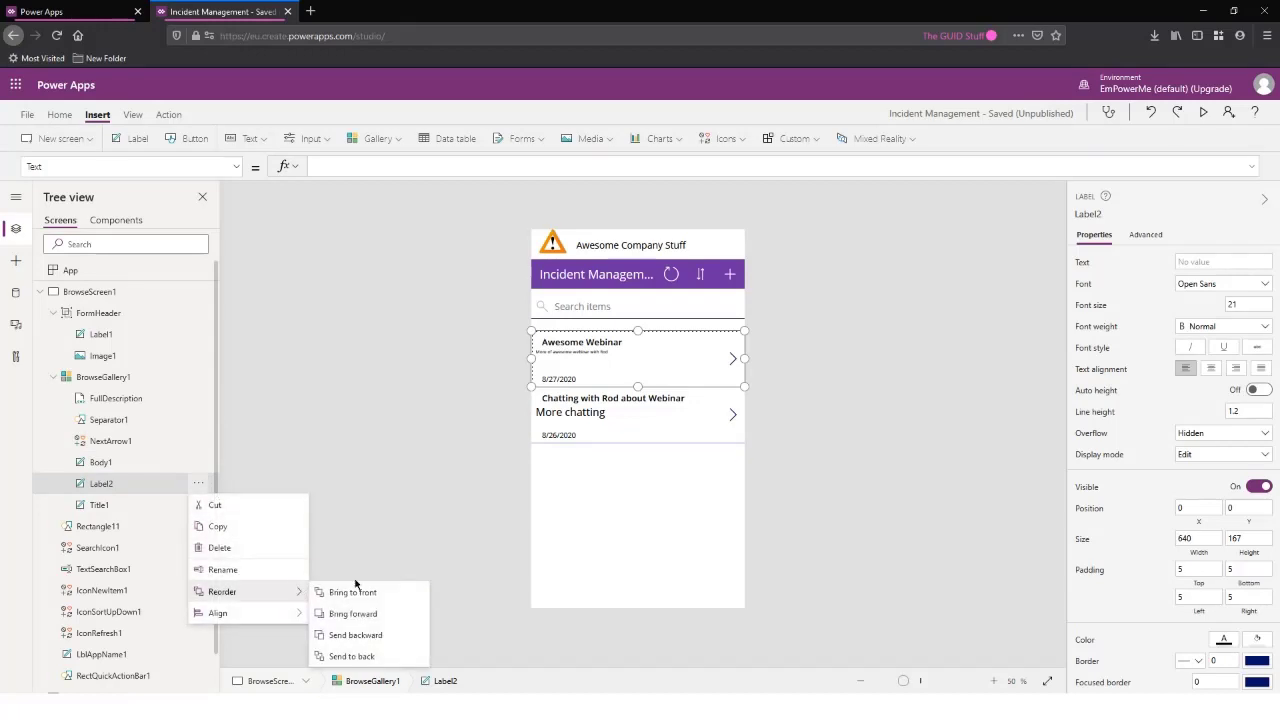
click(346, 633)
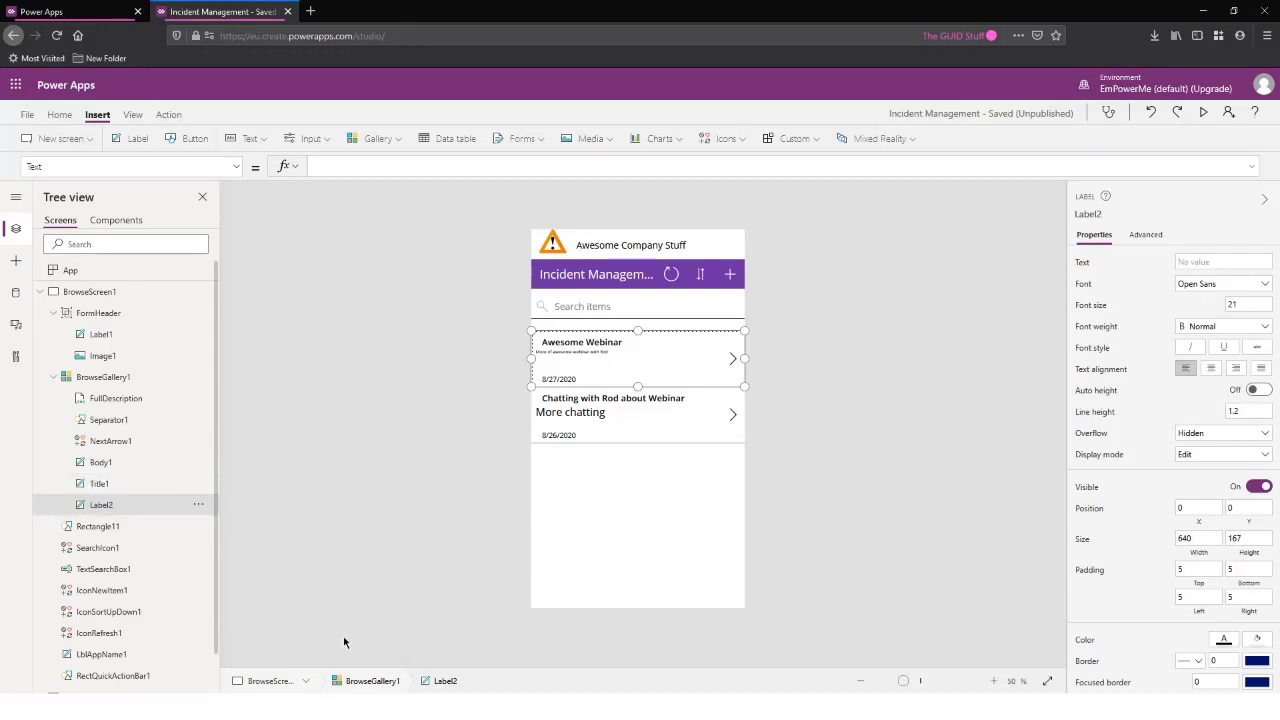
Set Label2's Fill property to the standard red, RGBA(255, 0, 0, 1)
click(128, 166)
text(F)
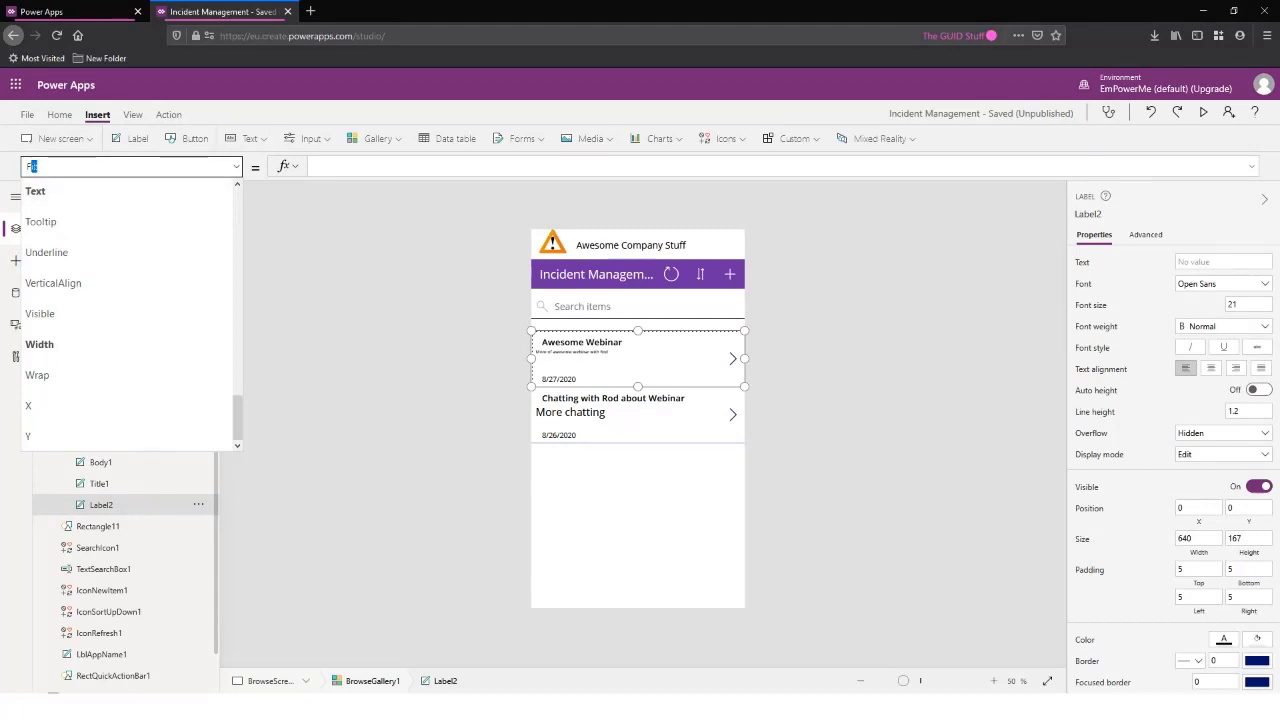
text(ill)
key(Tab)
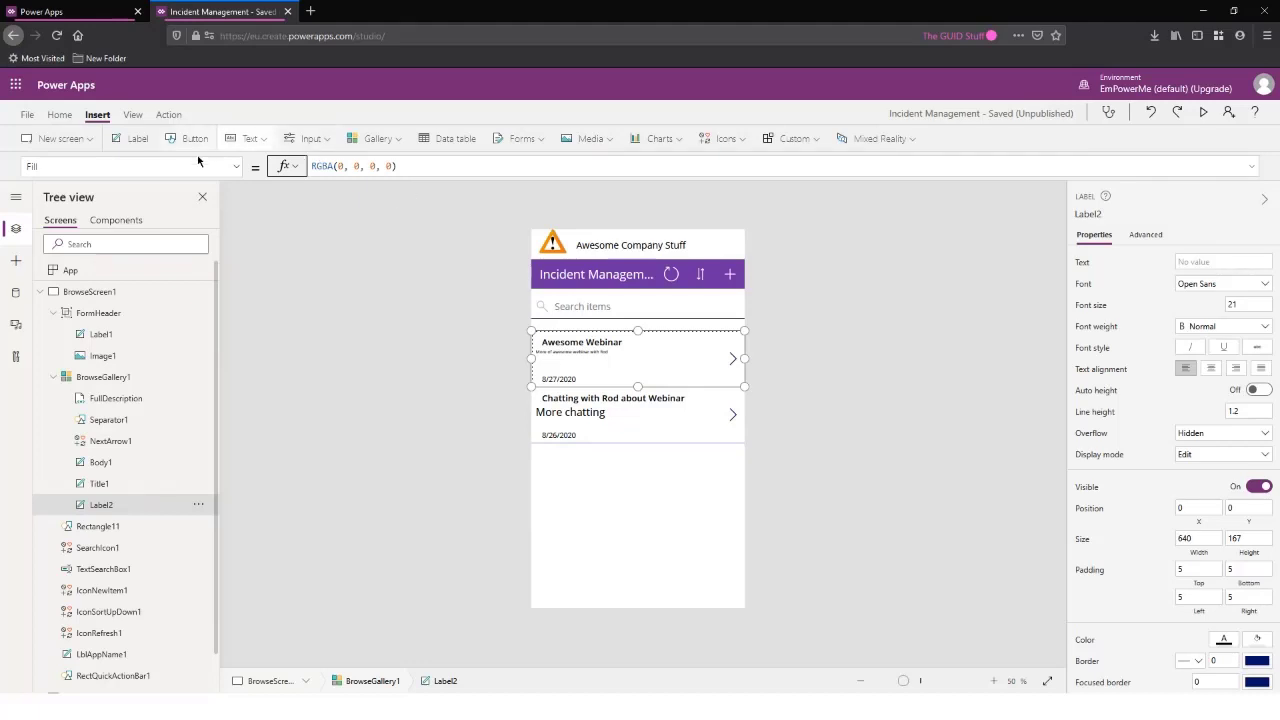
click(59, 114)
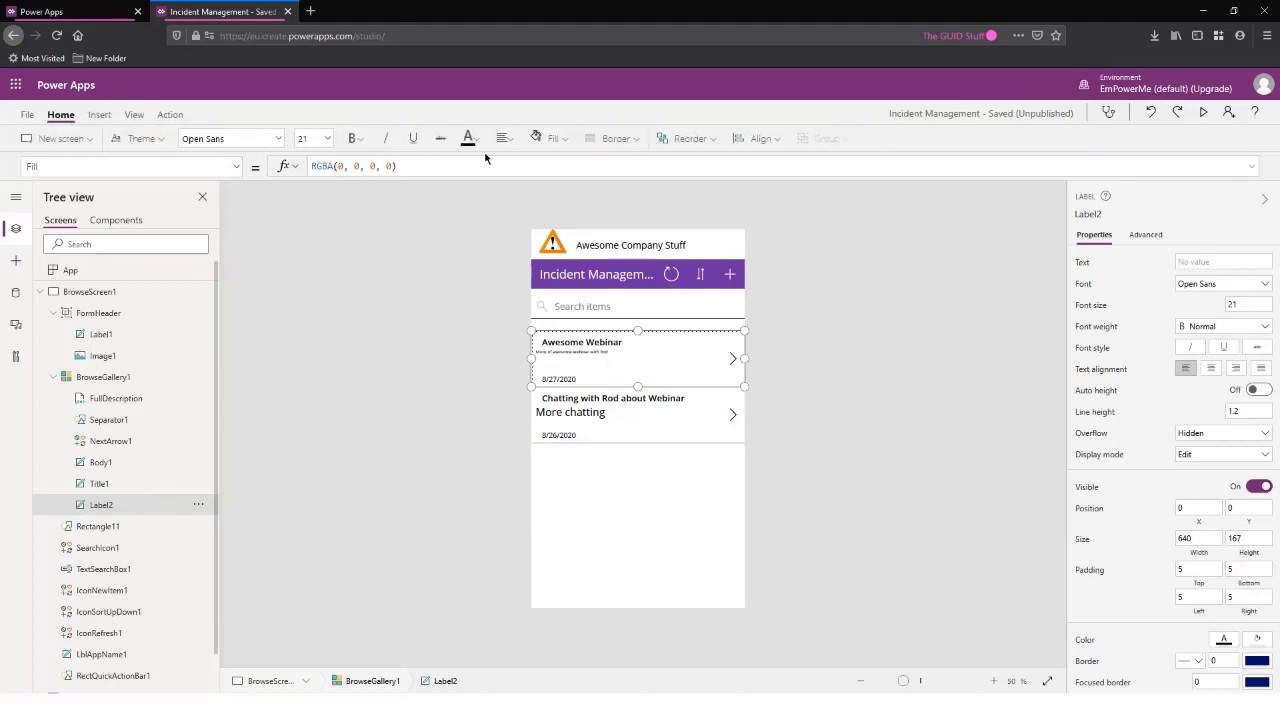
click(556, 139)
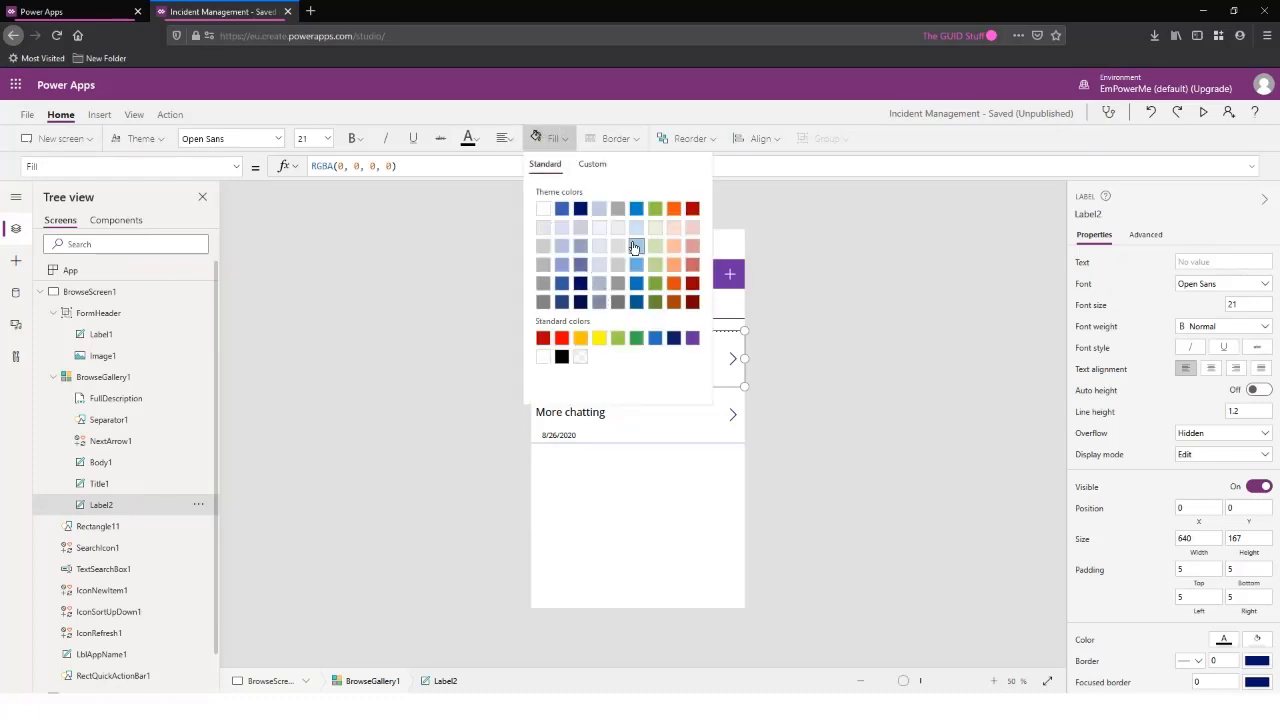
click(562, 338)
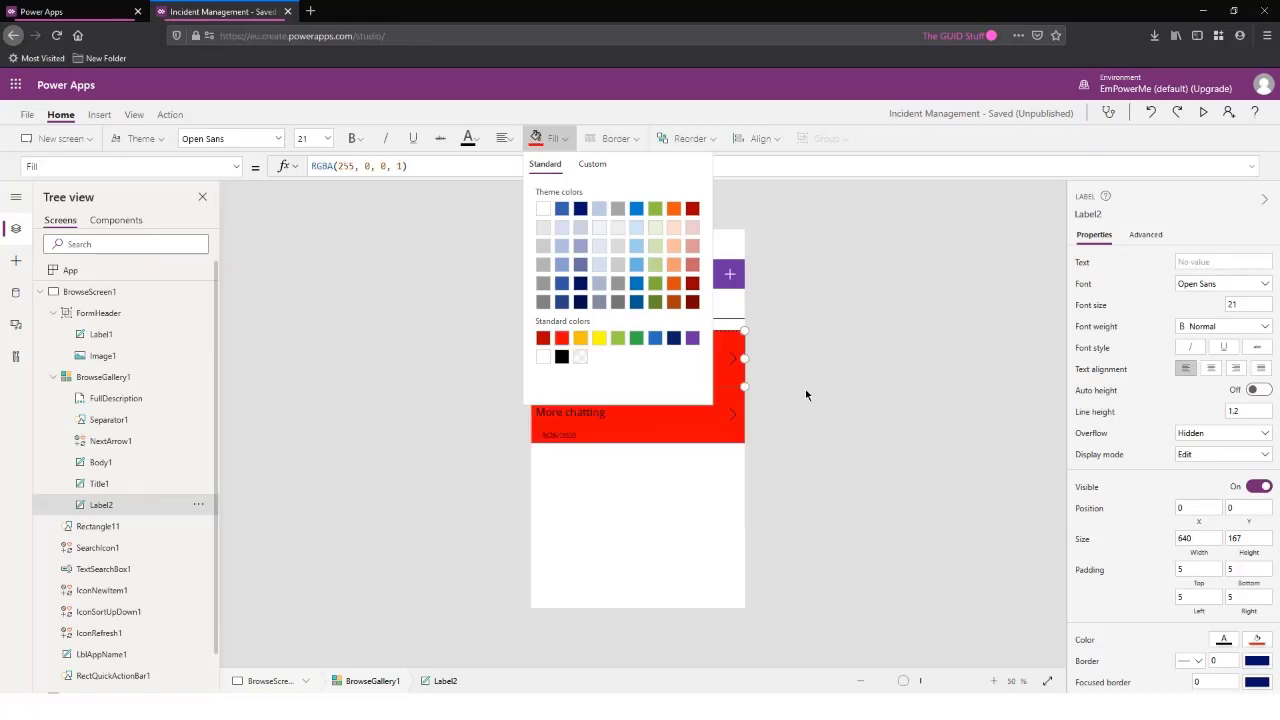
click(805, 389)
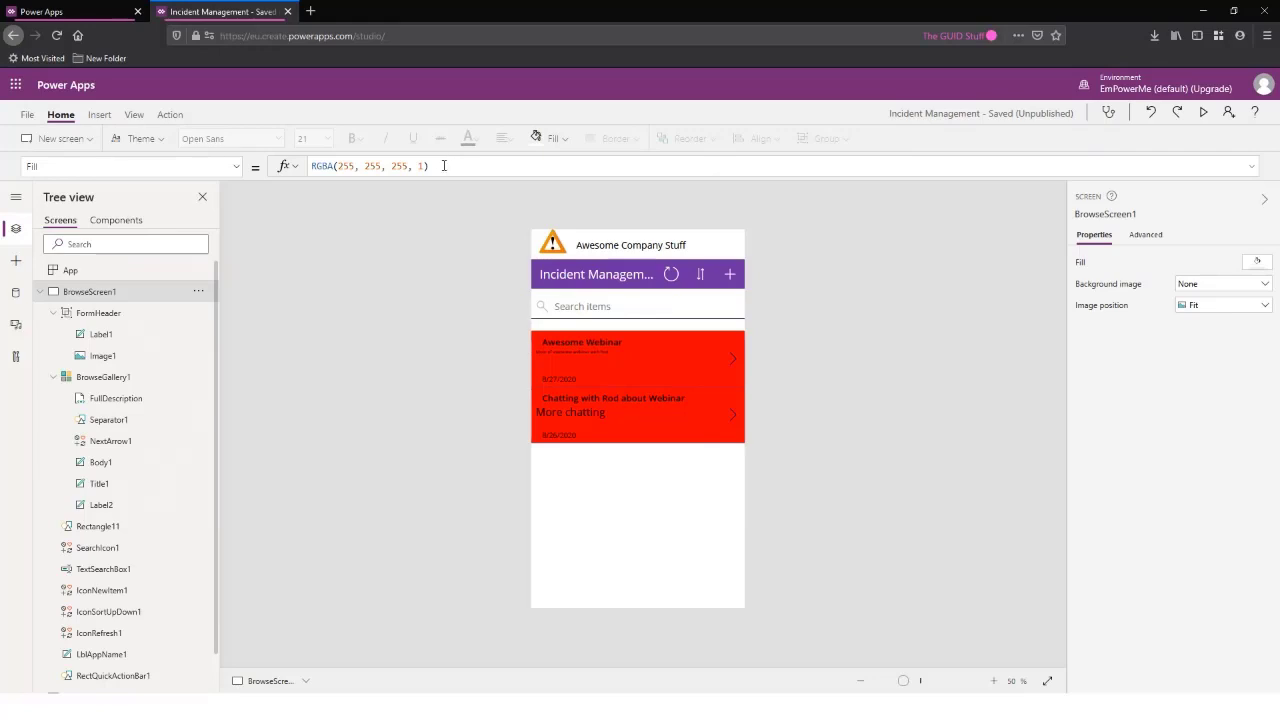
Rename the Label2 control in BrowseGallery1 to RAG
click(130, 509)
double_click(130, 509)
text(RAG)
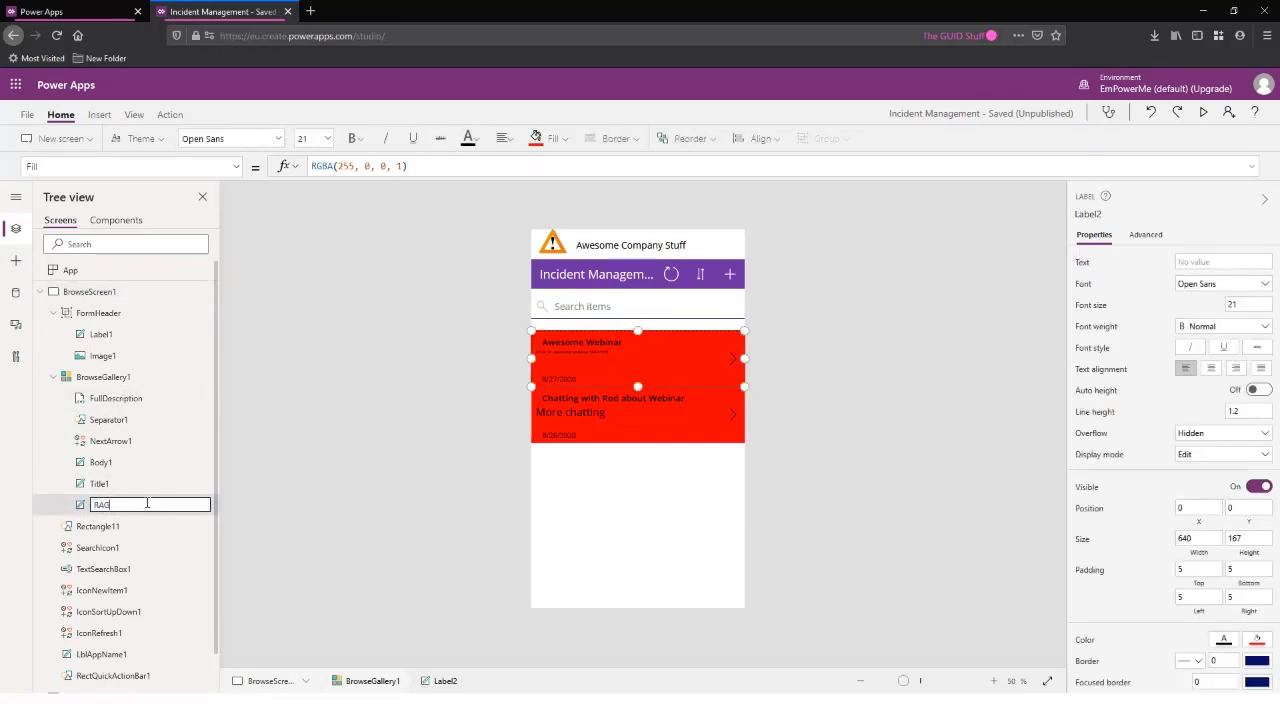
key(Escape)
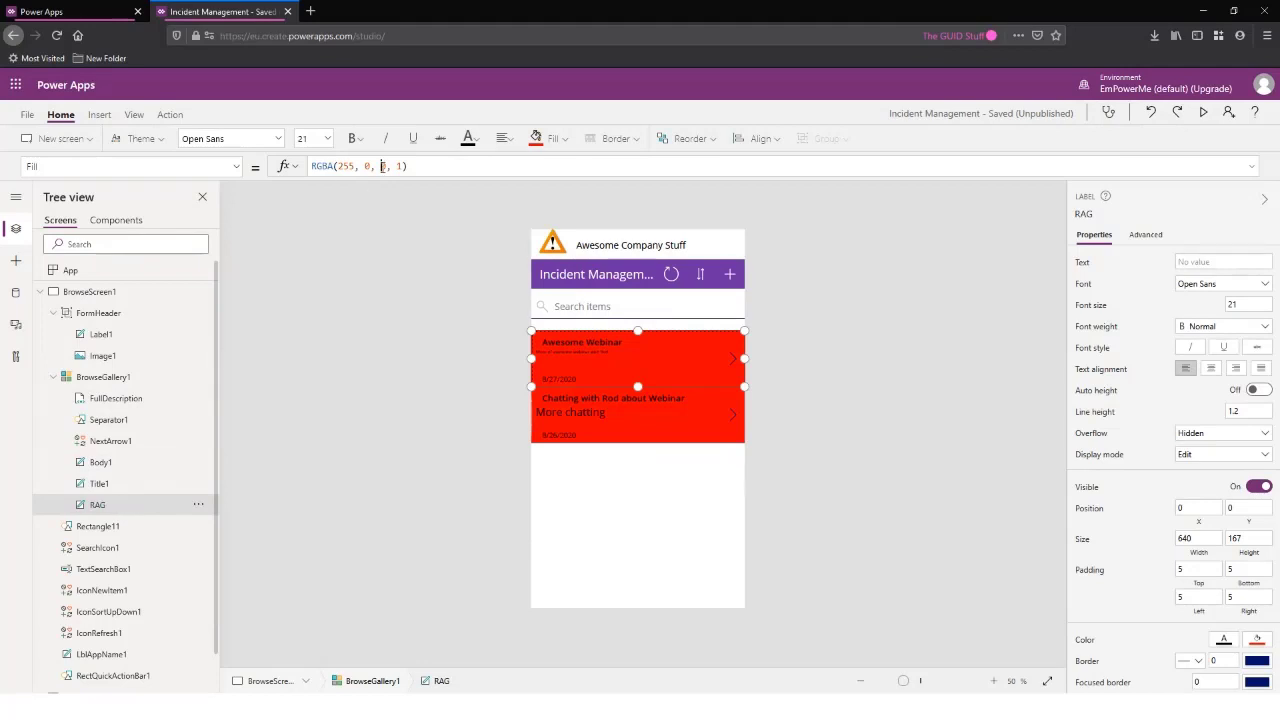
Select the RAG label's red Fill formula for copying and bring up a blank Notepad window, resized to sit below the formula bar
drag(437, 165, 313, 171)
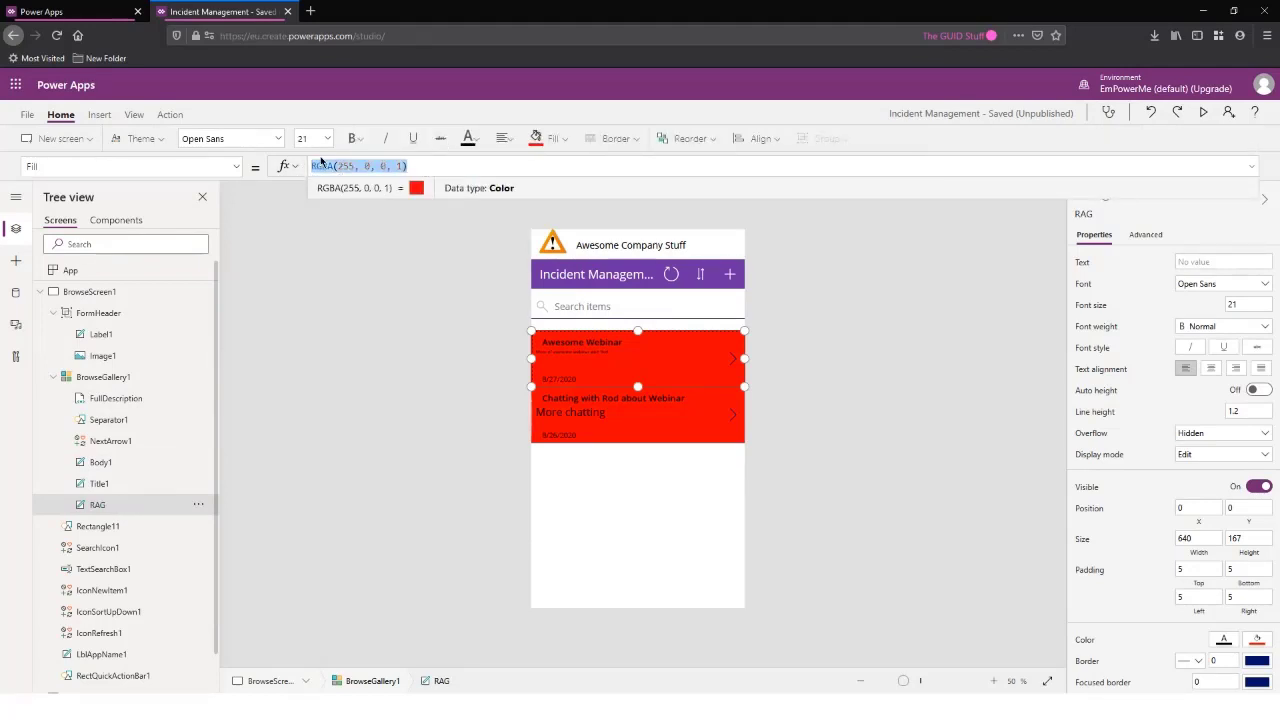
click(320, 161)
key(alt+Tab)
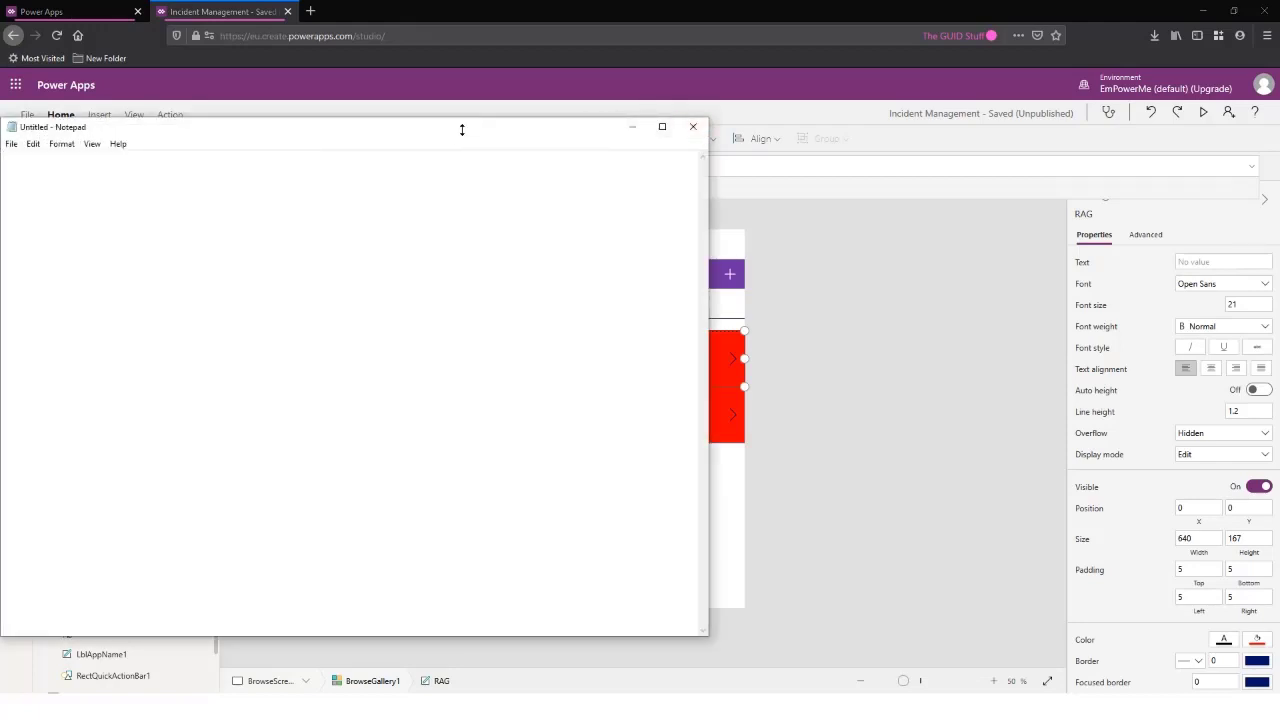
drag(463, 129, 463, 190)
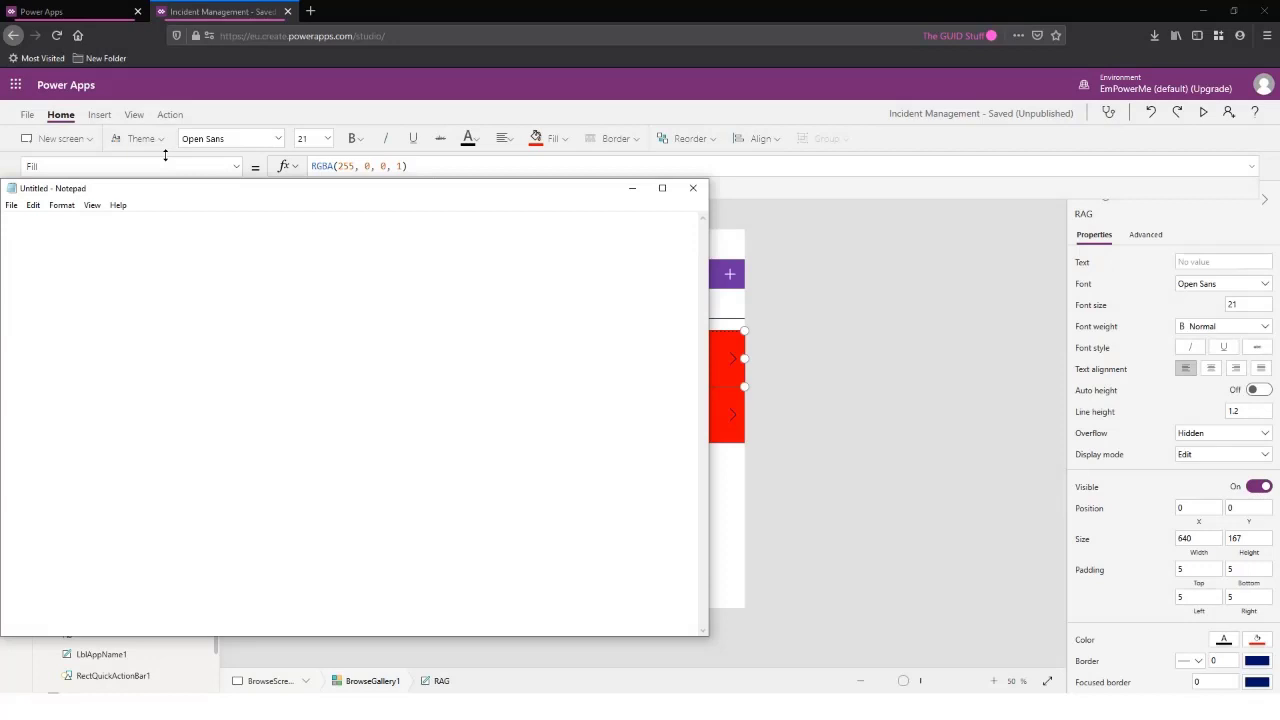
drag(165, 155, 165, 131)
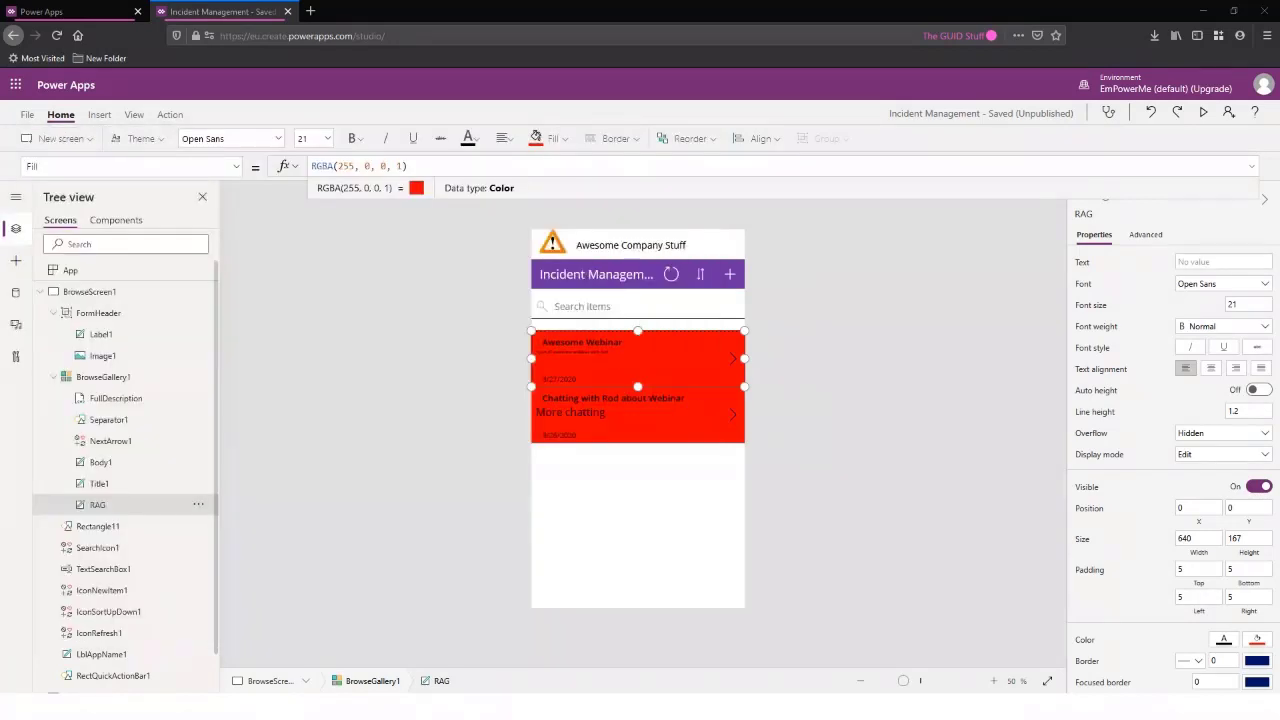
drag(409, 166, 187, 173)
Set the RAG label's Fill to the standard green, RGBA(54, 176, 75, 1), and keep the label selected
click(570, 144)
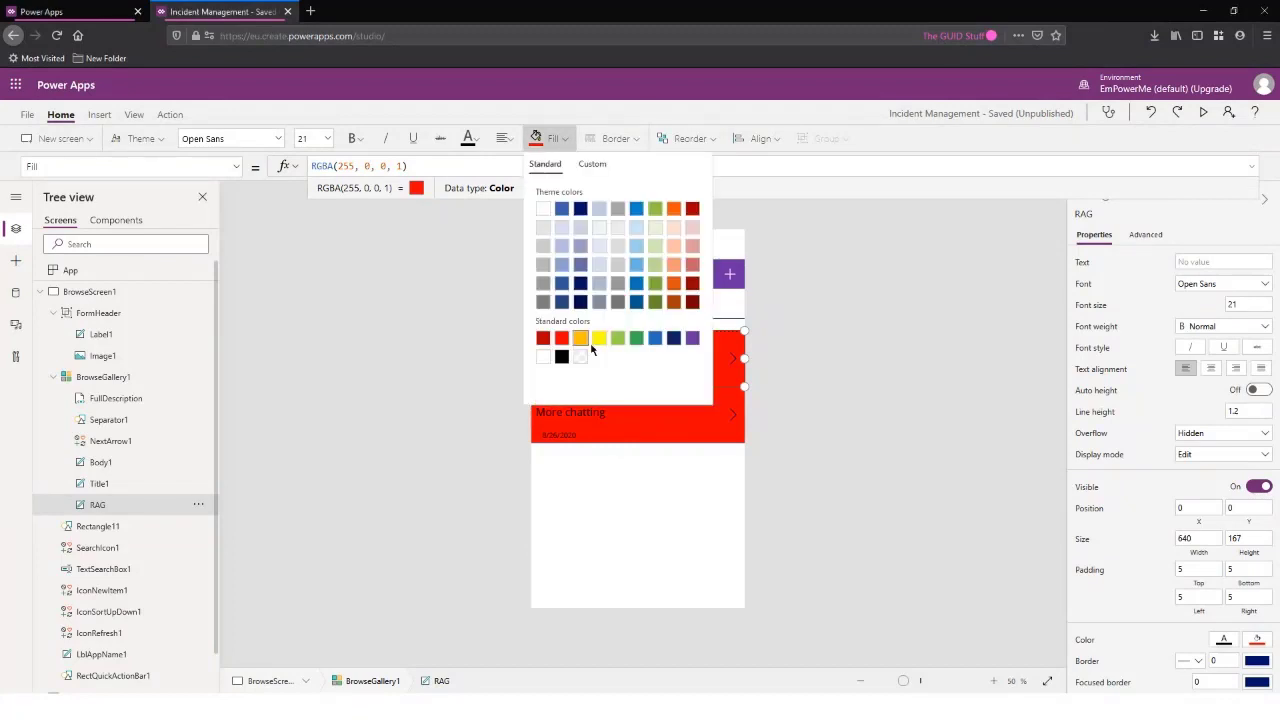
click(632, 341)
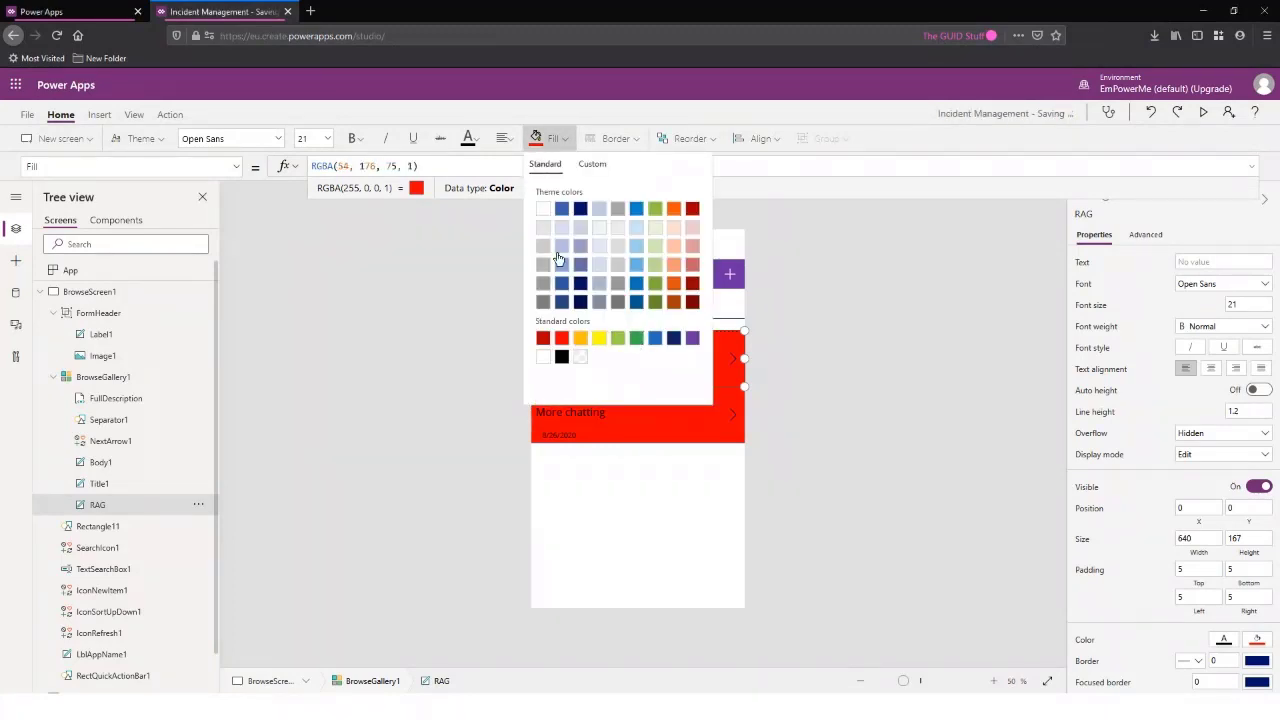
click(446, 316)
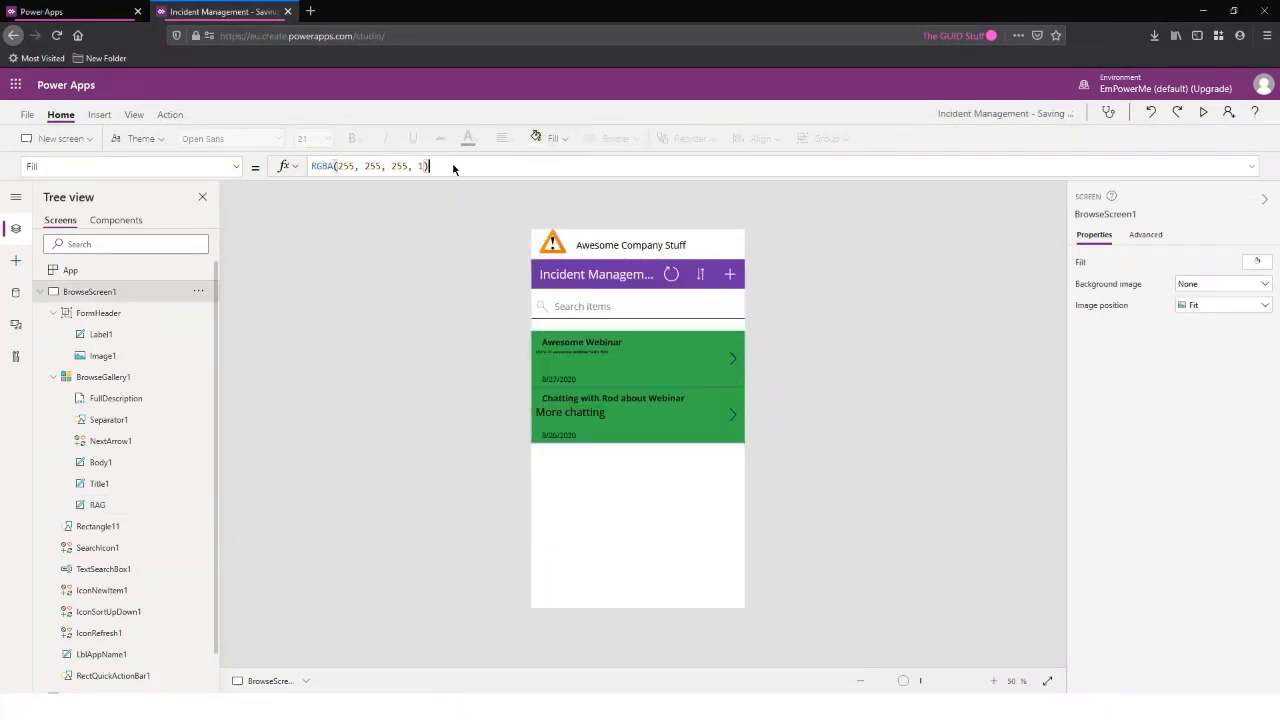
click(97, 505)
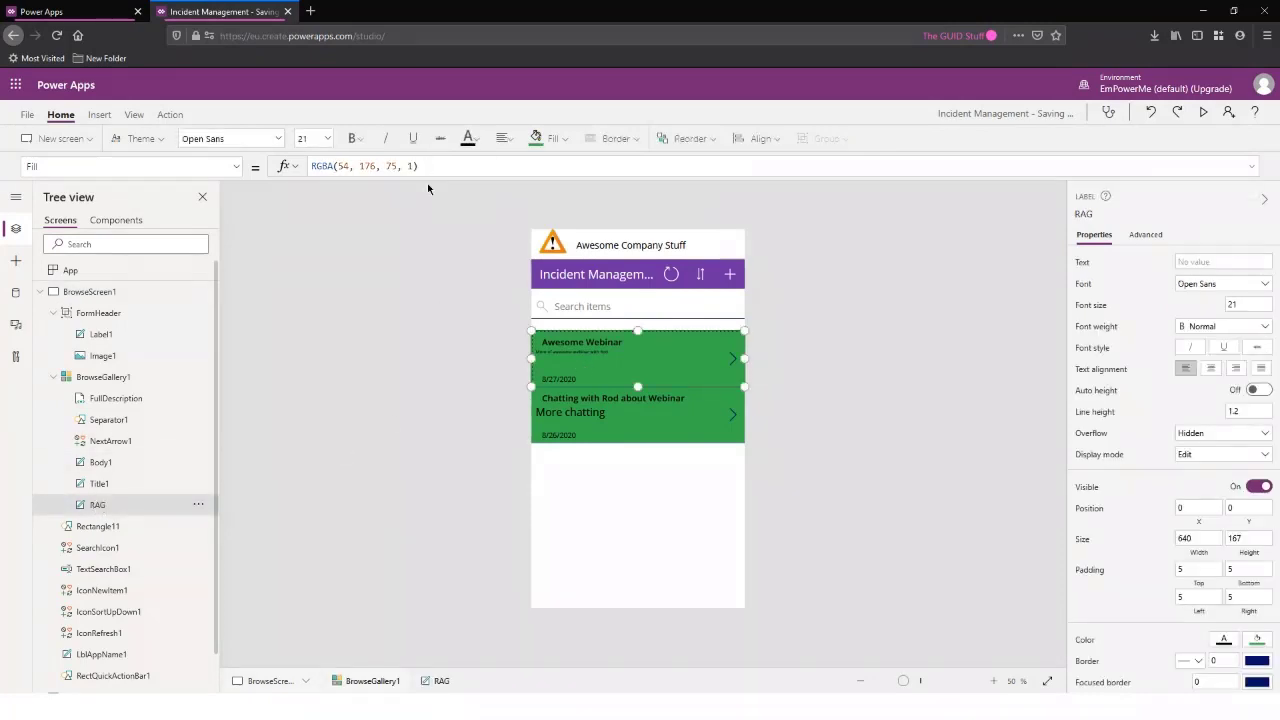
Copy the RAG label's green Fill formula into the Notepad window beneath the red one
drag(455, 166, 308, 169)
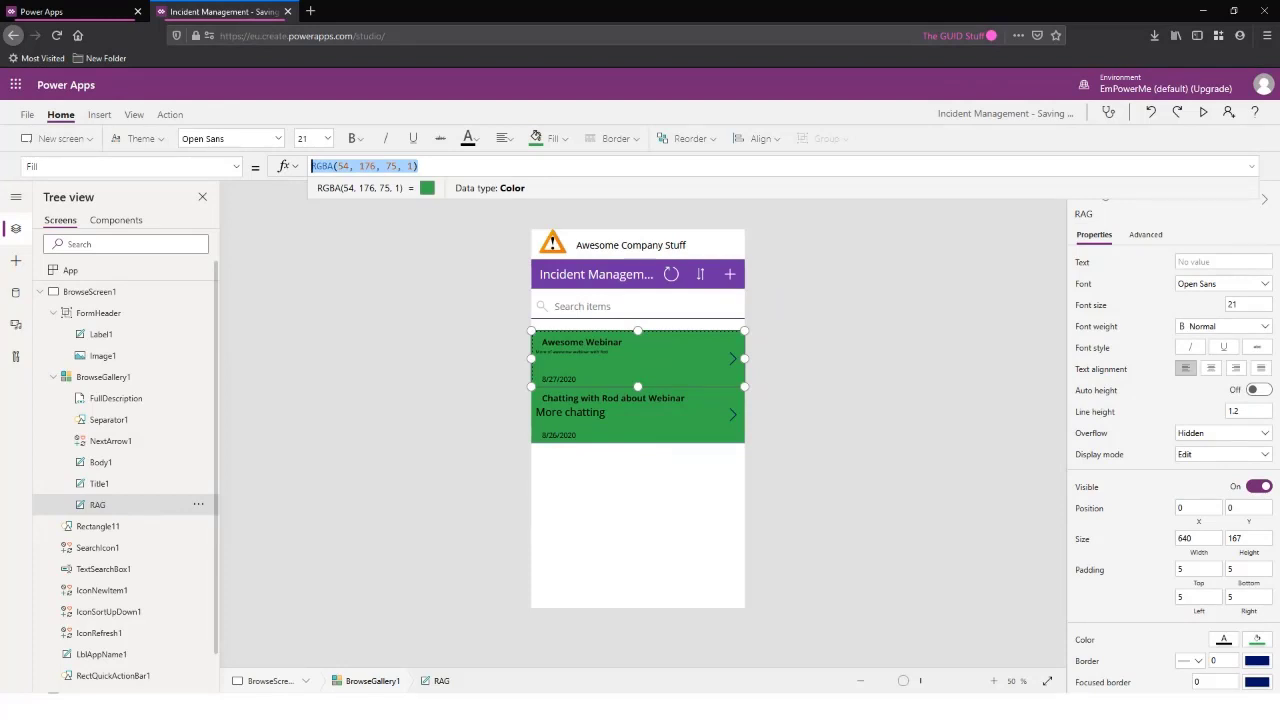
key(ctrl+c)
key(alt+Tab)
key(ctrl+v)
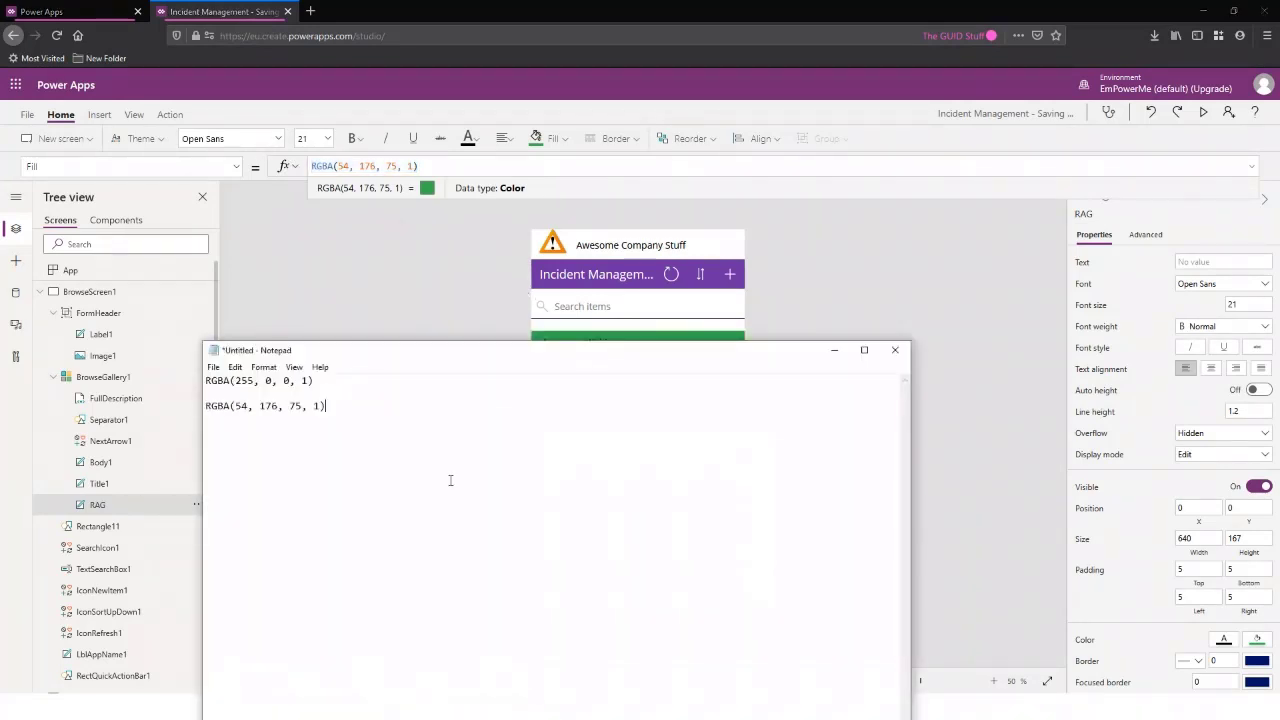
Return to Power Apps and set the RAG label's Fill to the standard amber, RGBA(255, 191, 0, 1)
click(470, 205)
click(565, 142)
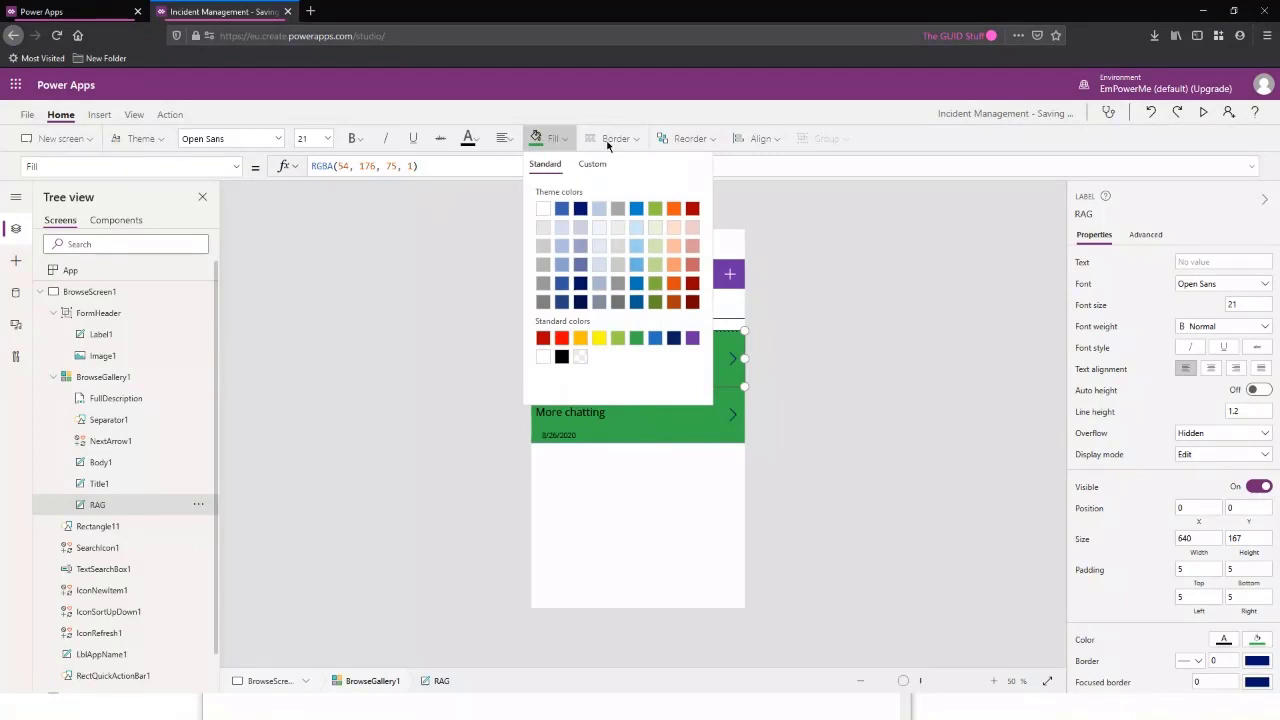
click(580, 338)
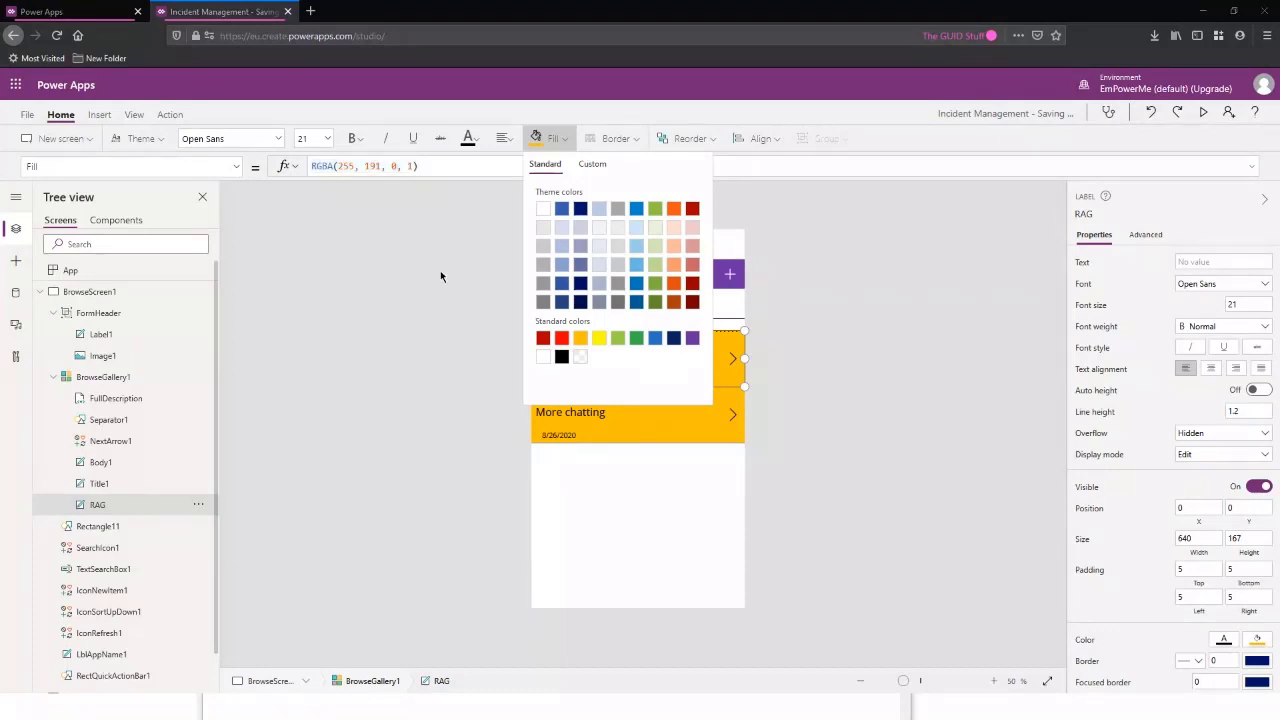
Paste the amber Fill formula into Notepad below the green one, leaving a blank line between, and switch back to Power Apps
key(alt+Tab)
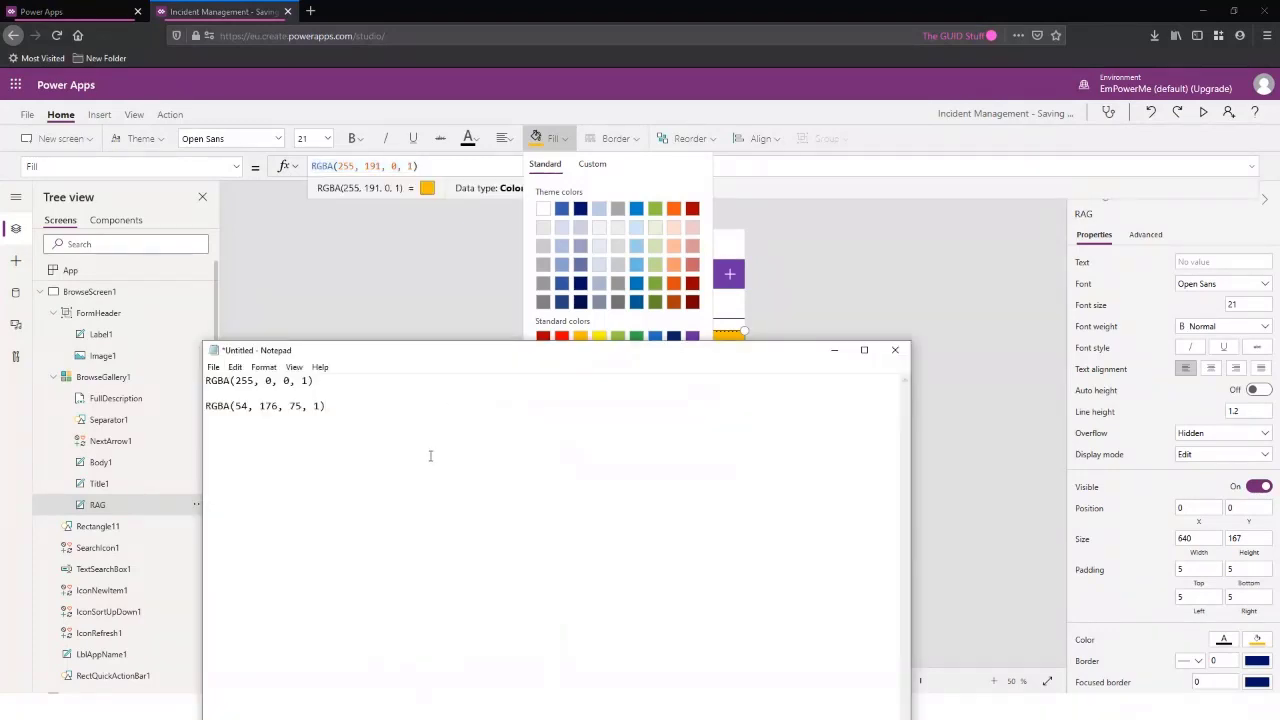
key(Return)
key(Return)
key(ctrl+v)
key(alt+Tab)
Clear the entire Fill formula of the RAG label
triple_click(443, 168)
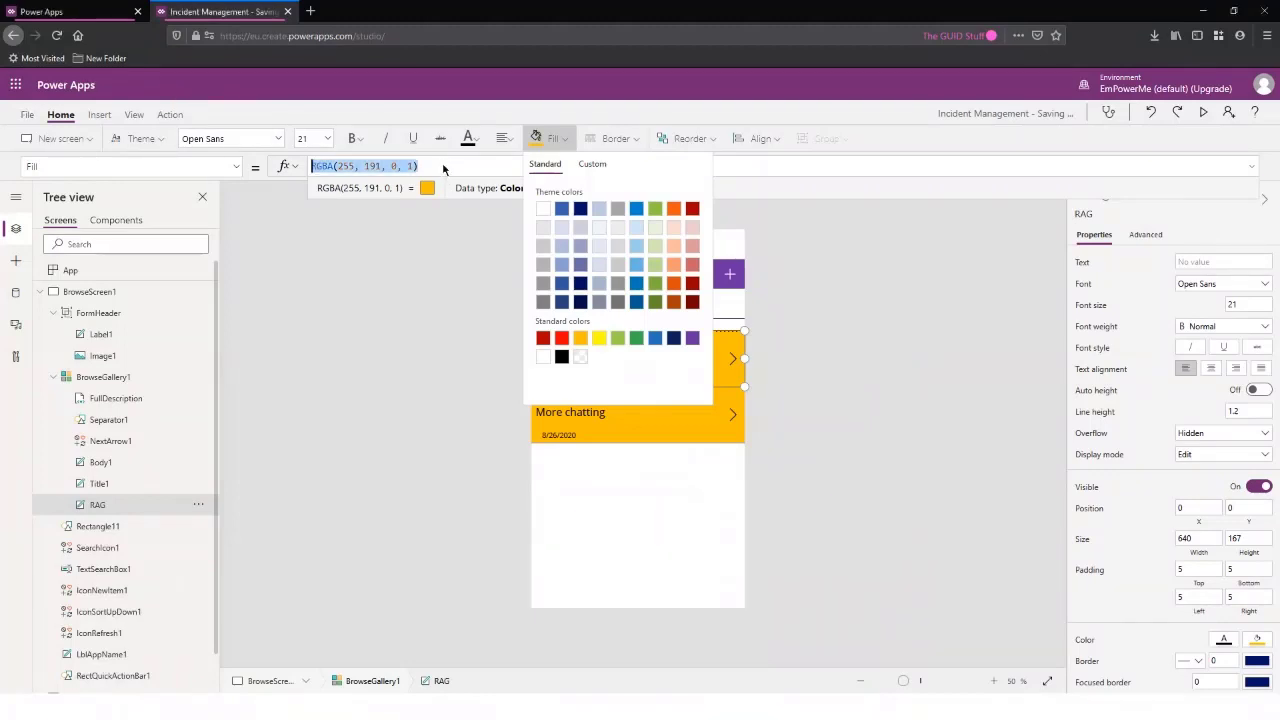
mouse_move(443, 168)
mouse_down()
mouse_move(528, 163)
mouse_move(418, 167)
mouse_up()
drag(520, 168, 434, 149)
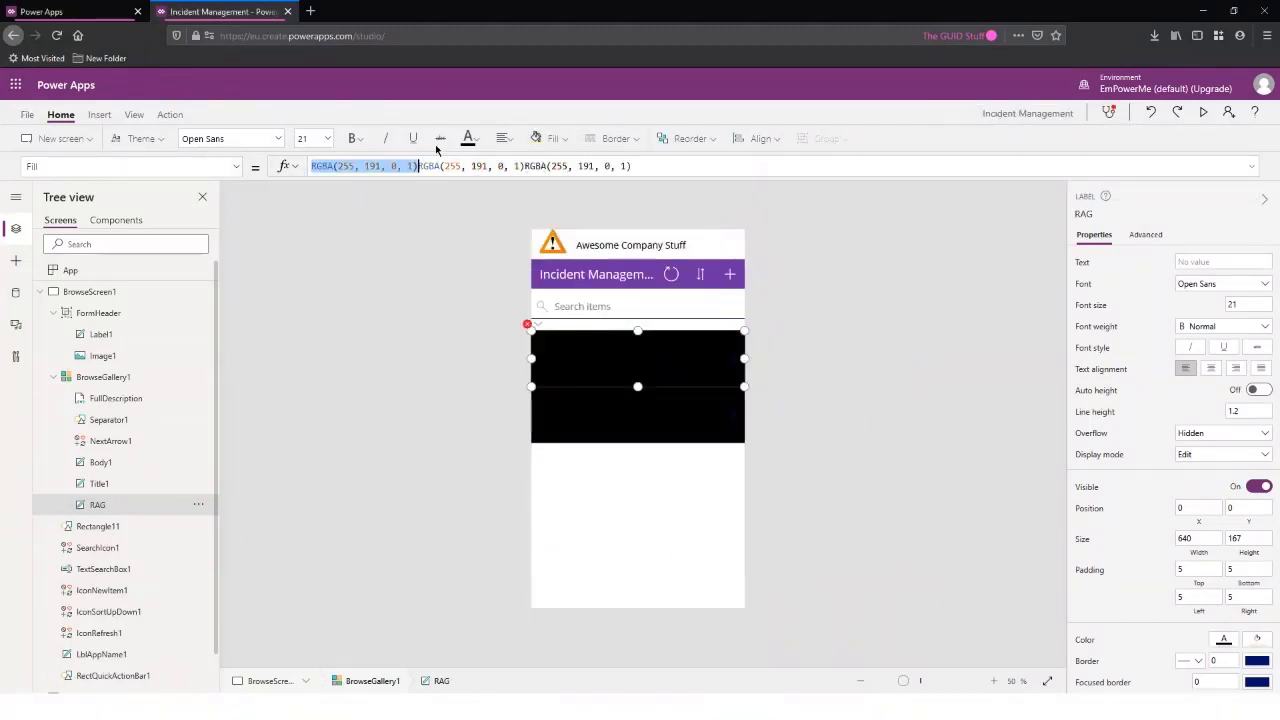
click(541, 166)
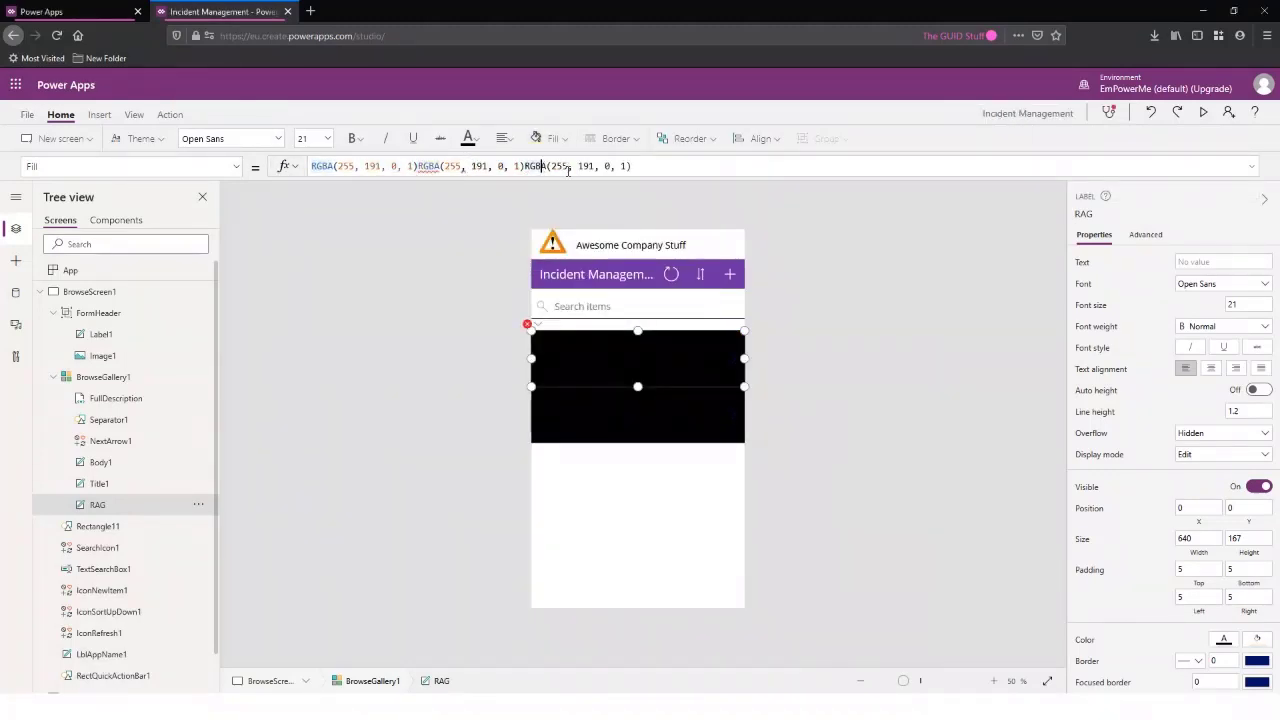
key(ctrl+a)
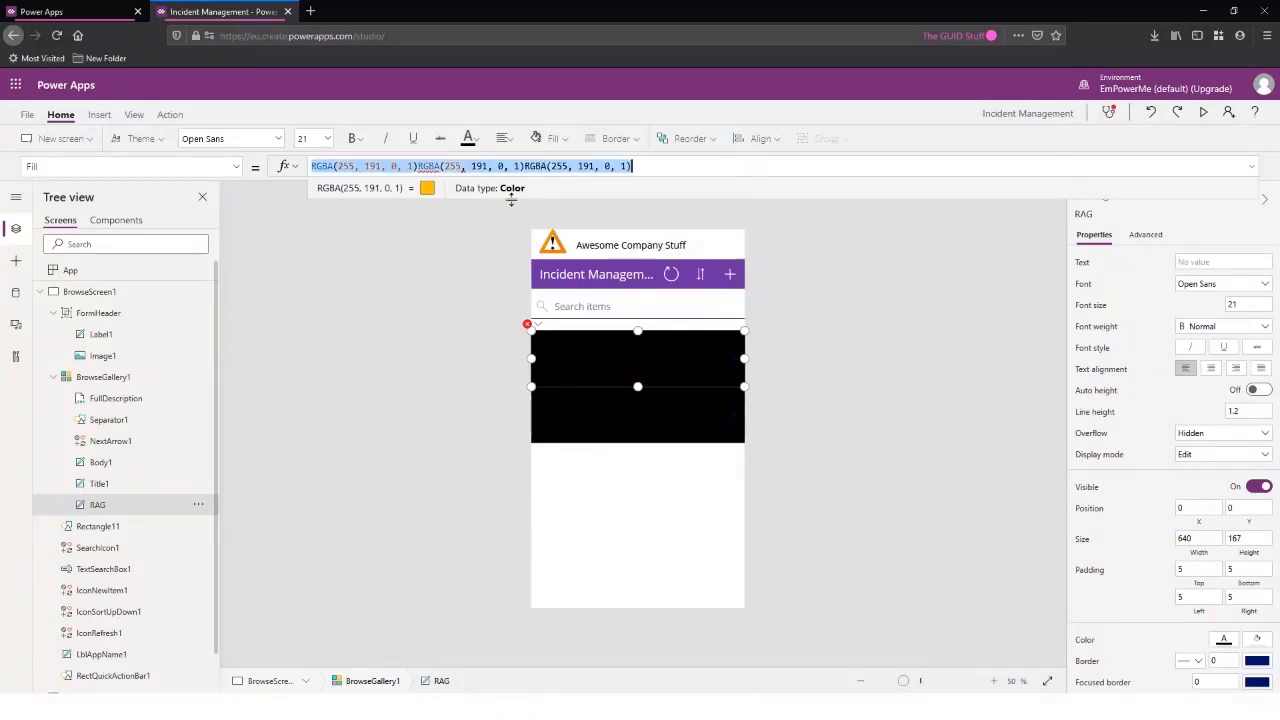
key(BackSpace)
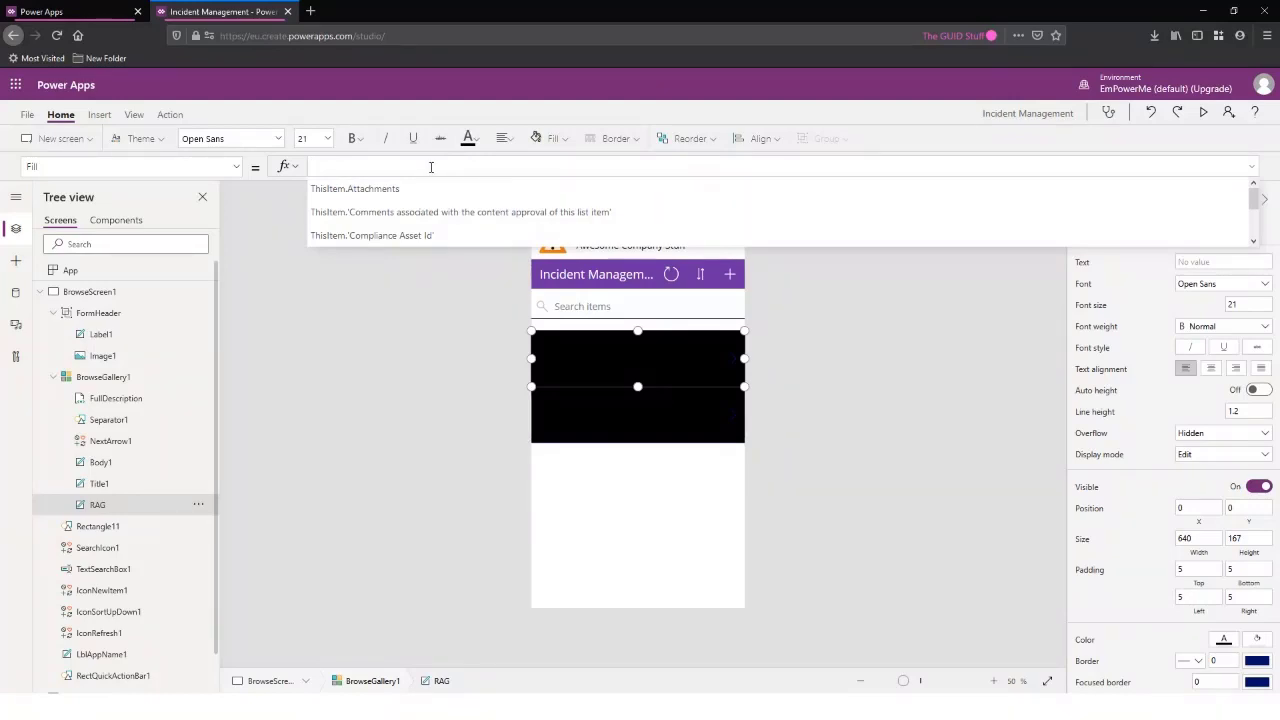
Begin the RAG label's Fill formula with If(ThisItem.Severity.Value as the condition to test
text(If()
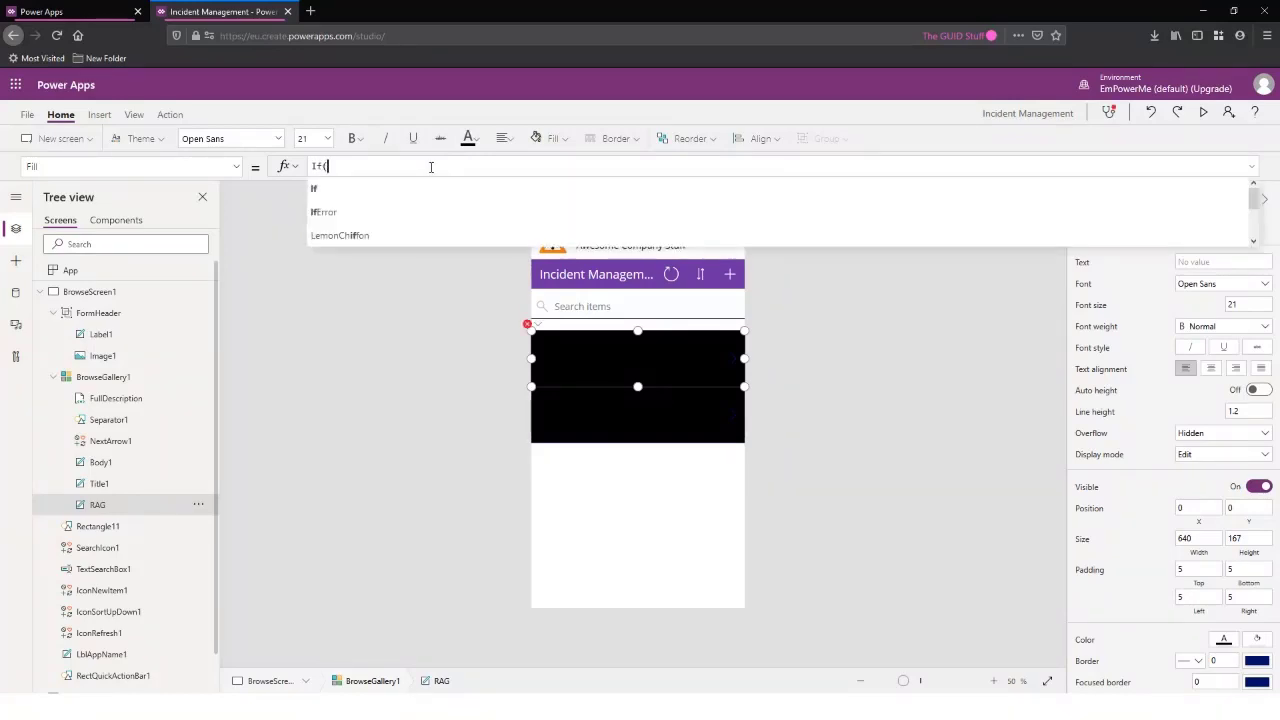
text(This)
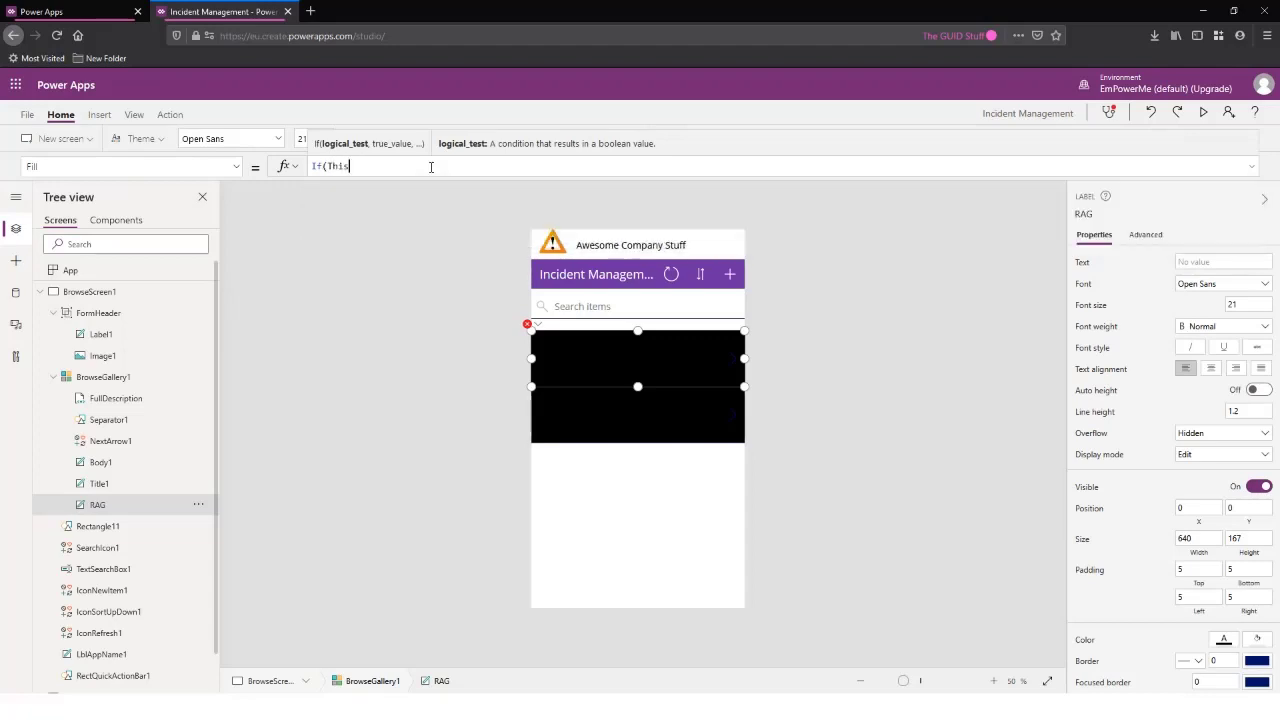
text(Item.)
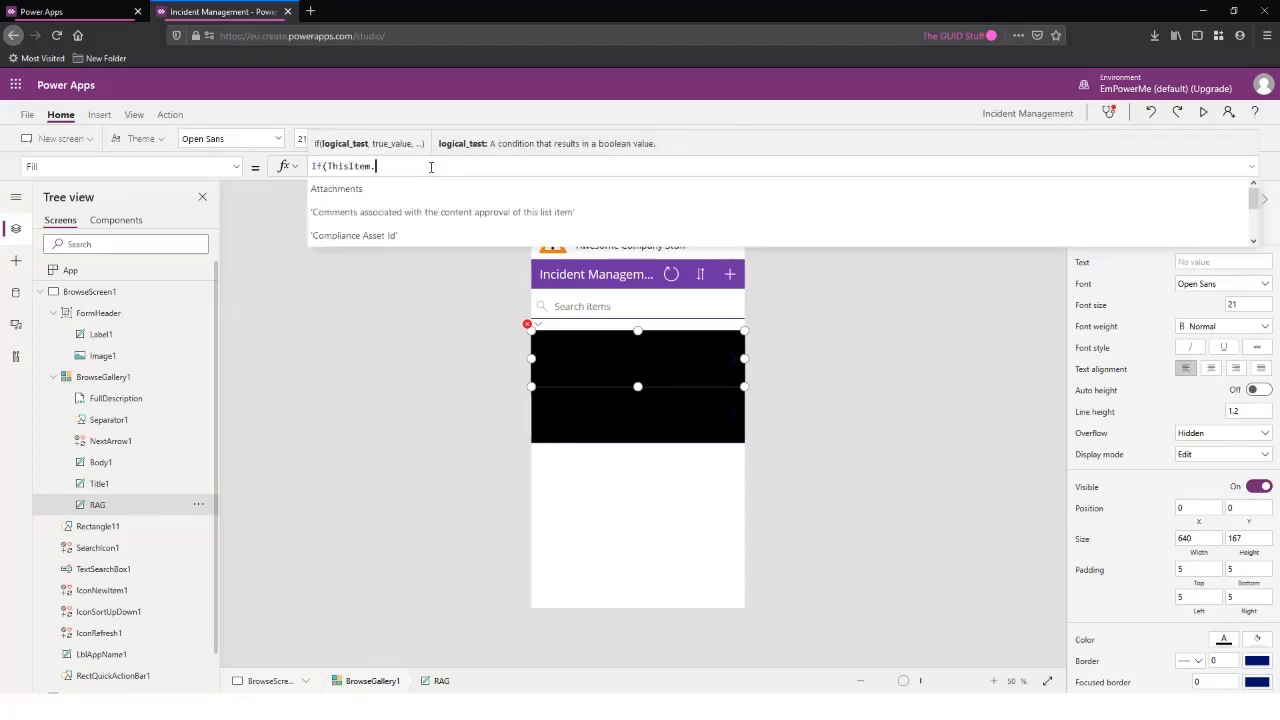
text(Severity)
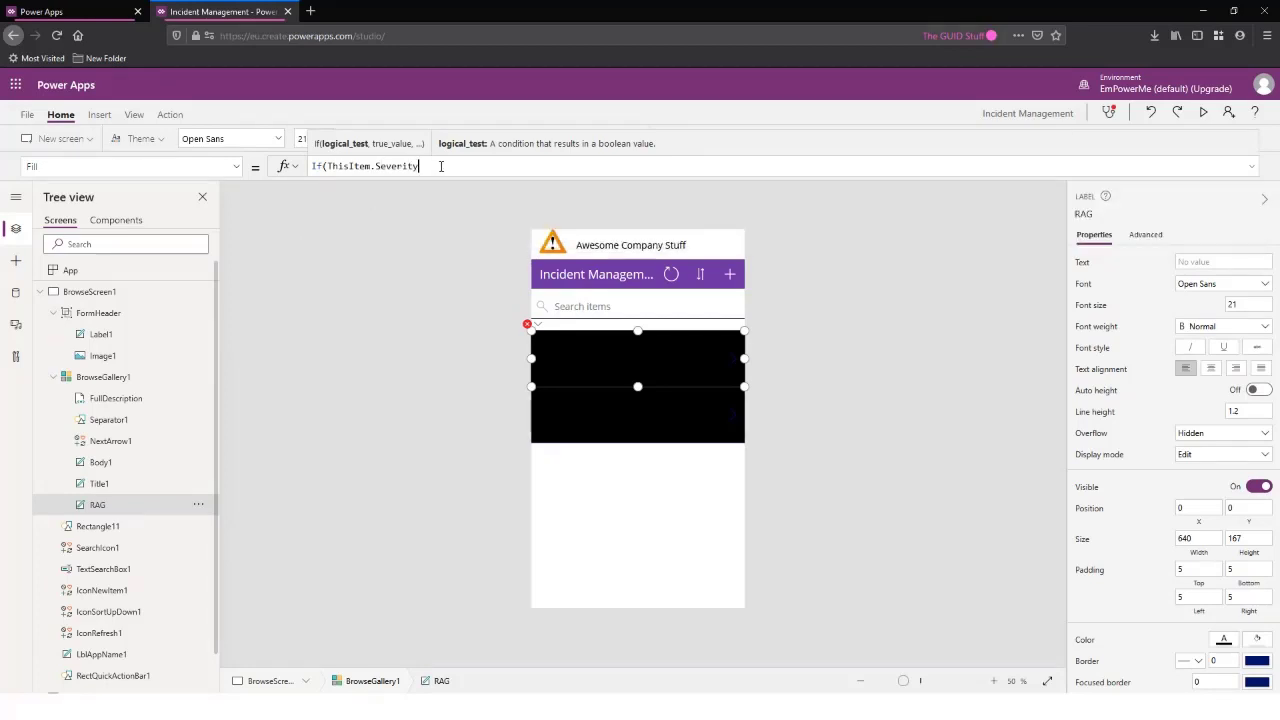
text(.)
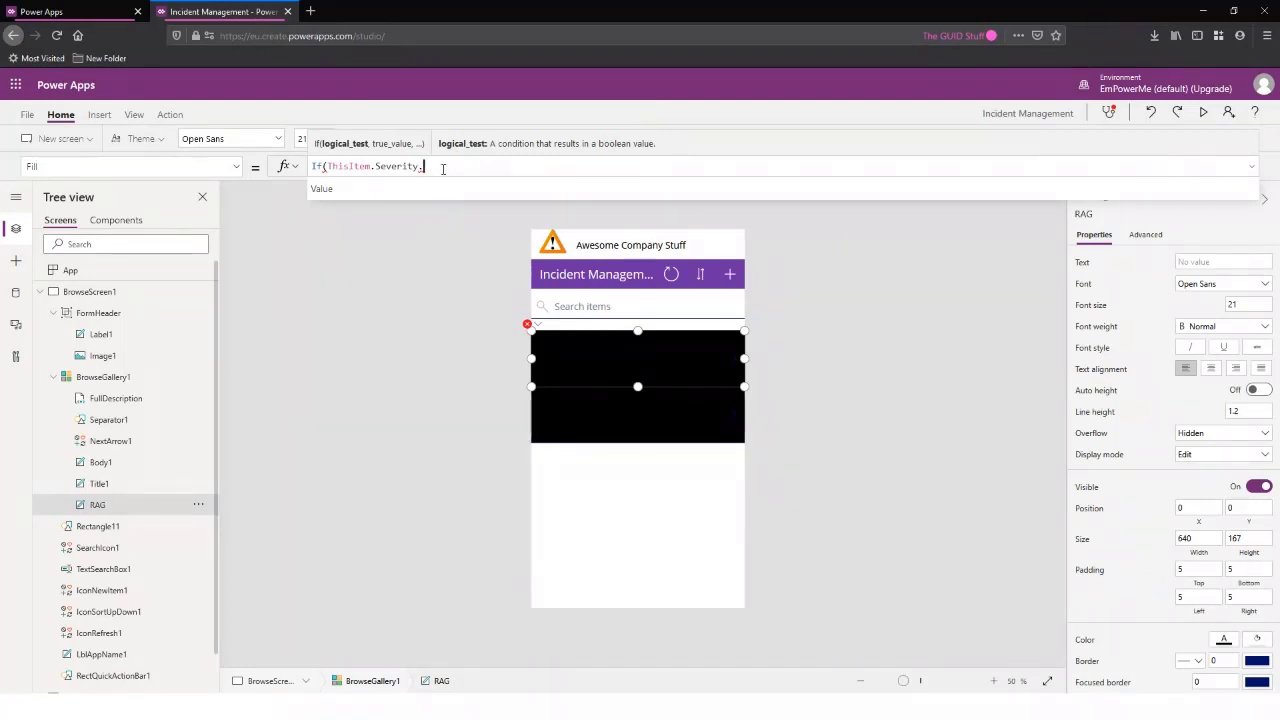
text(Va)
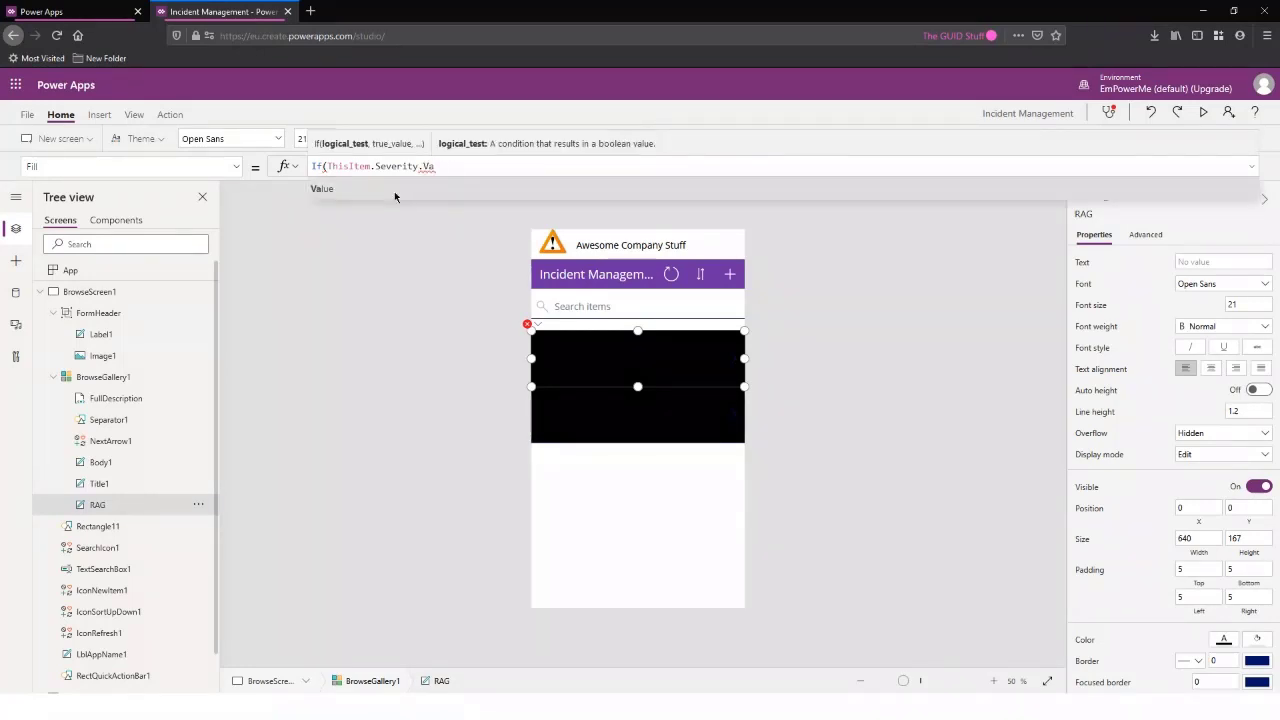
click(394, 191)
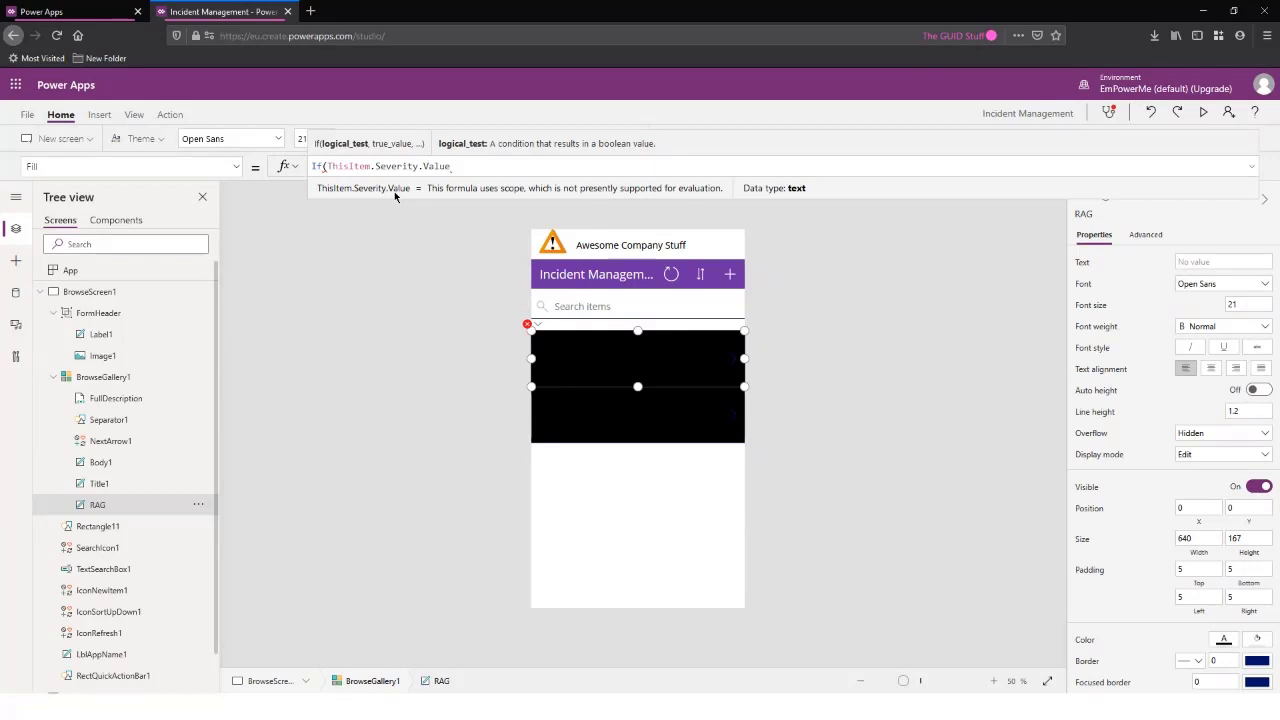
Complete the Fill formula so a Severity value equal to "High" returns RGBA(255, 0, 0, 1), and keep the RAG label selected
text(=)
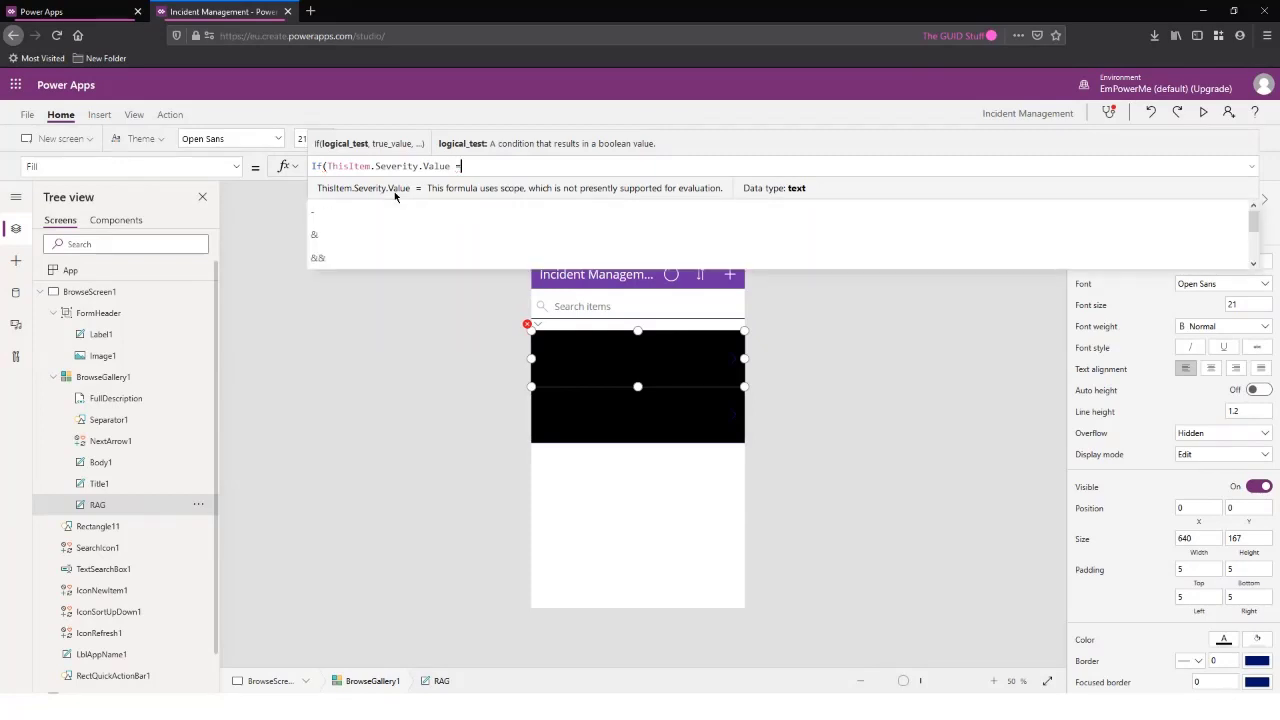
text( ")
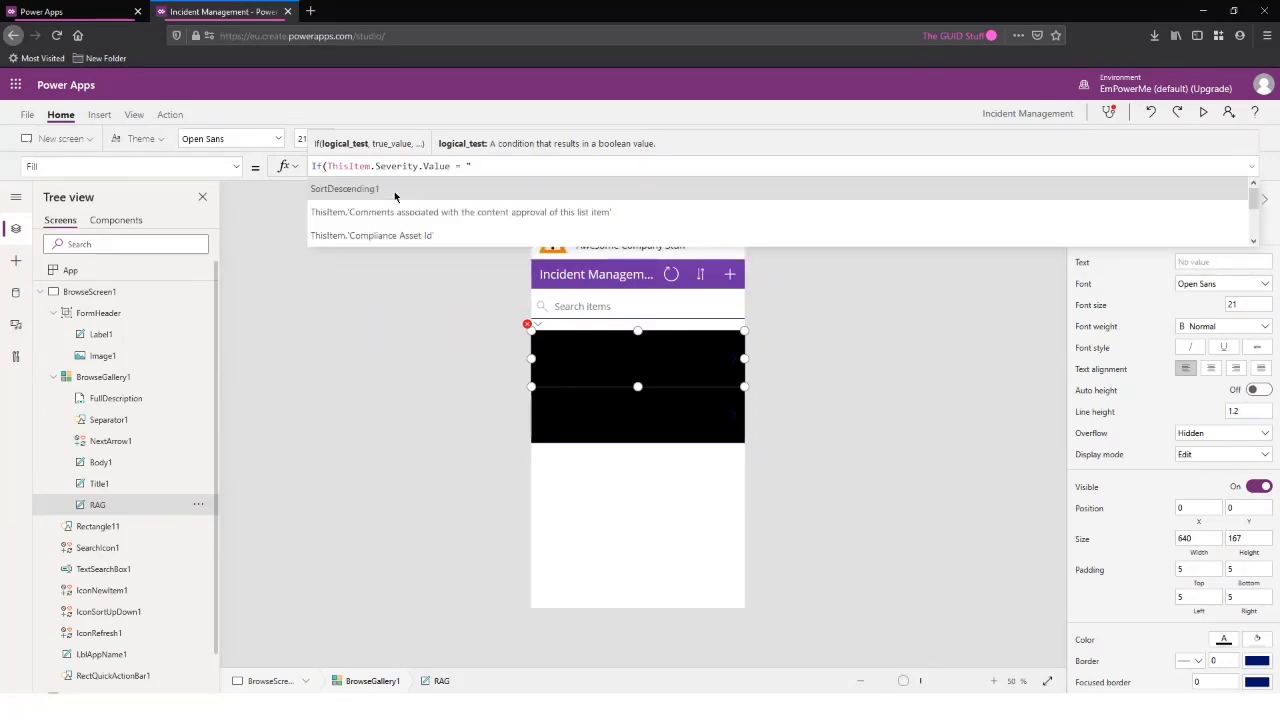
text(High")
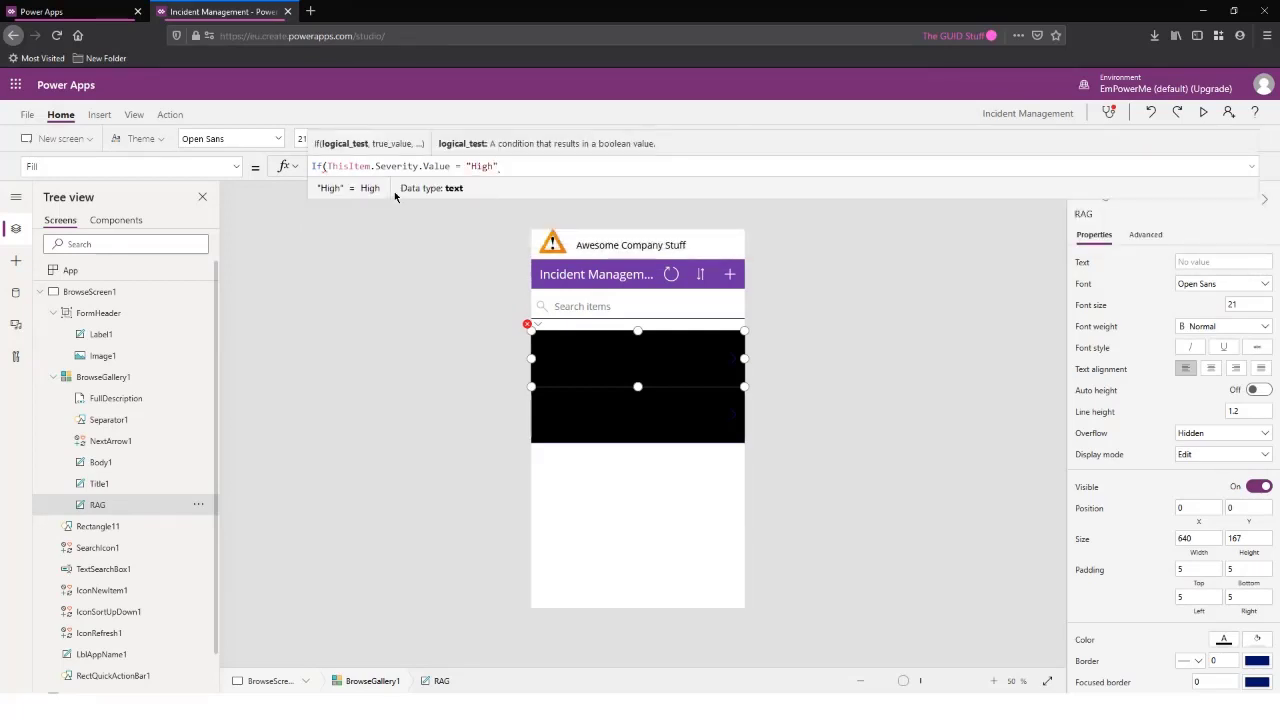
text(,)
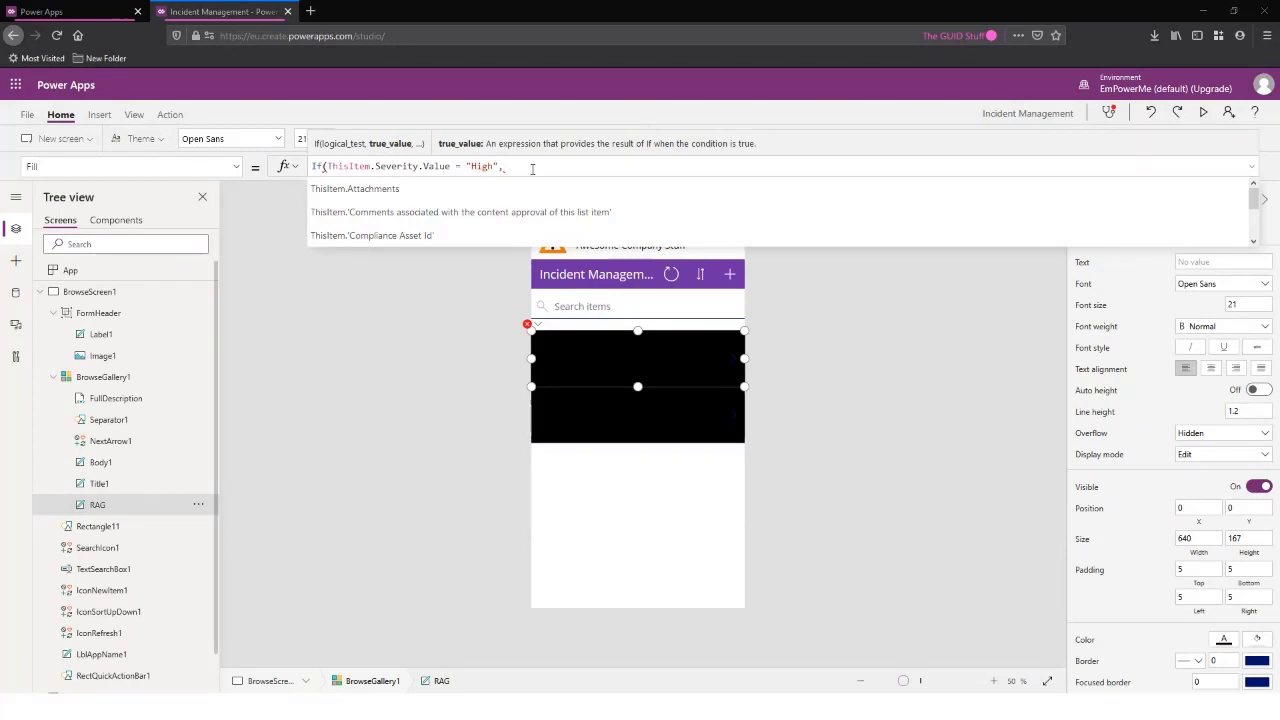
key(ctrl+v)
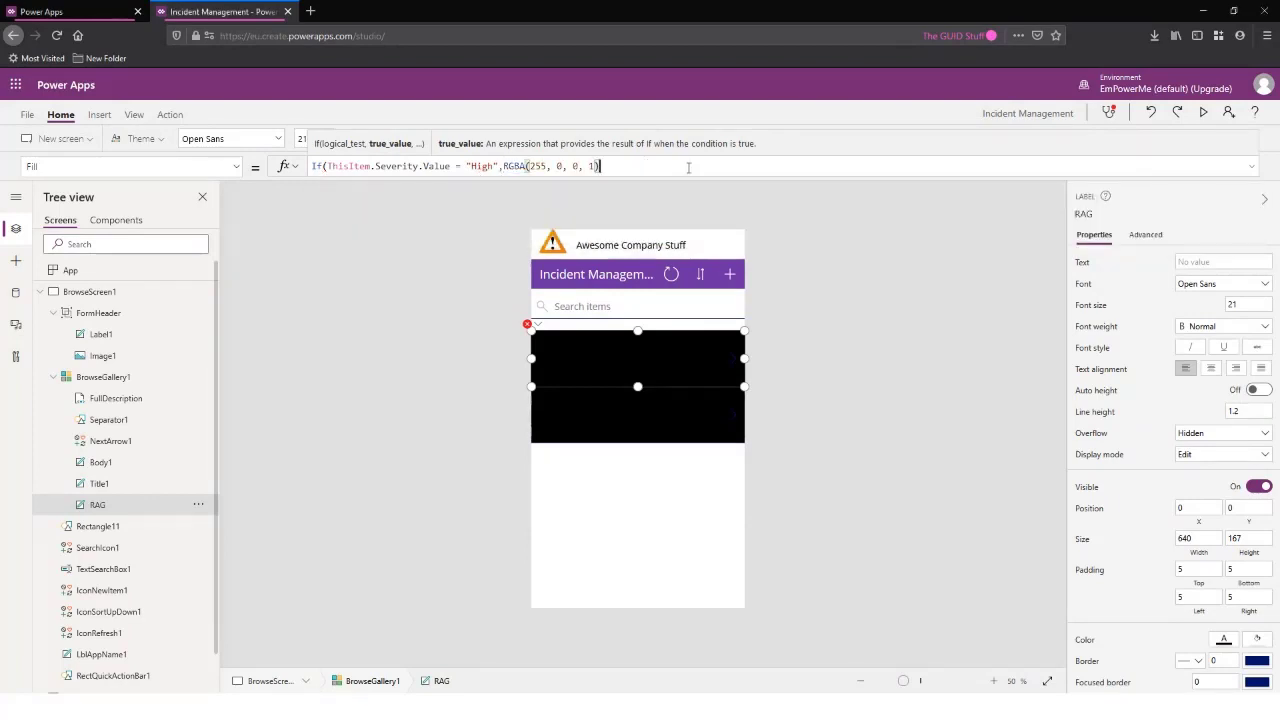
text())
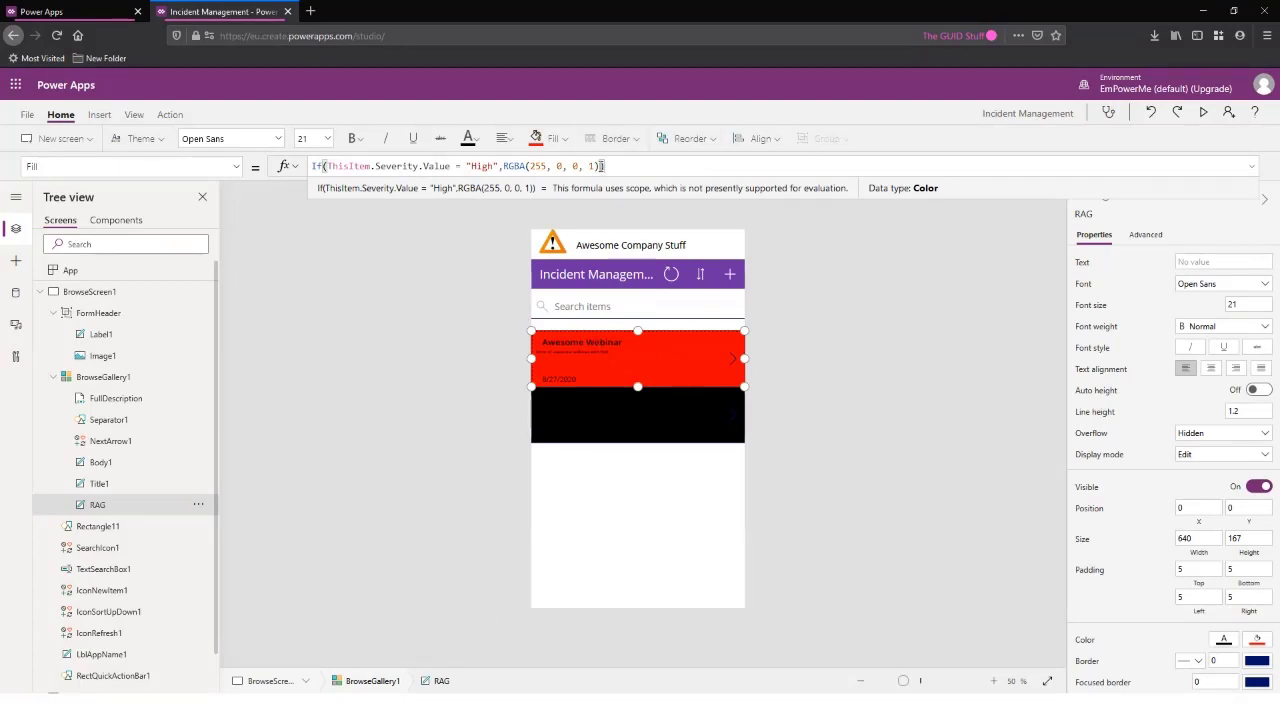
click(600, 166)
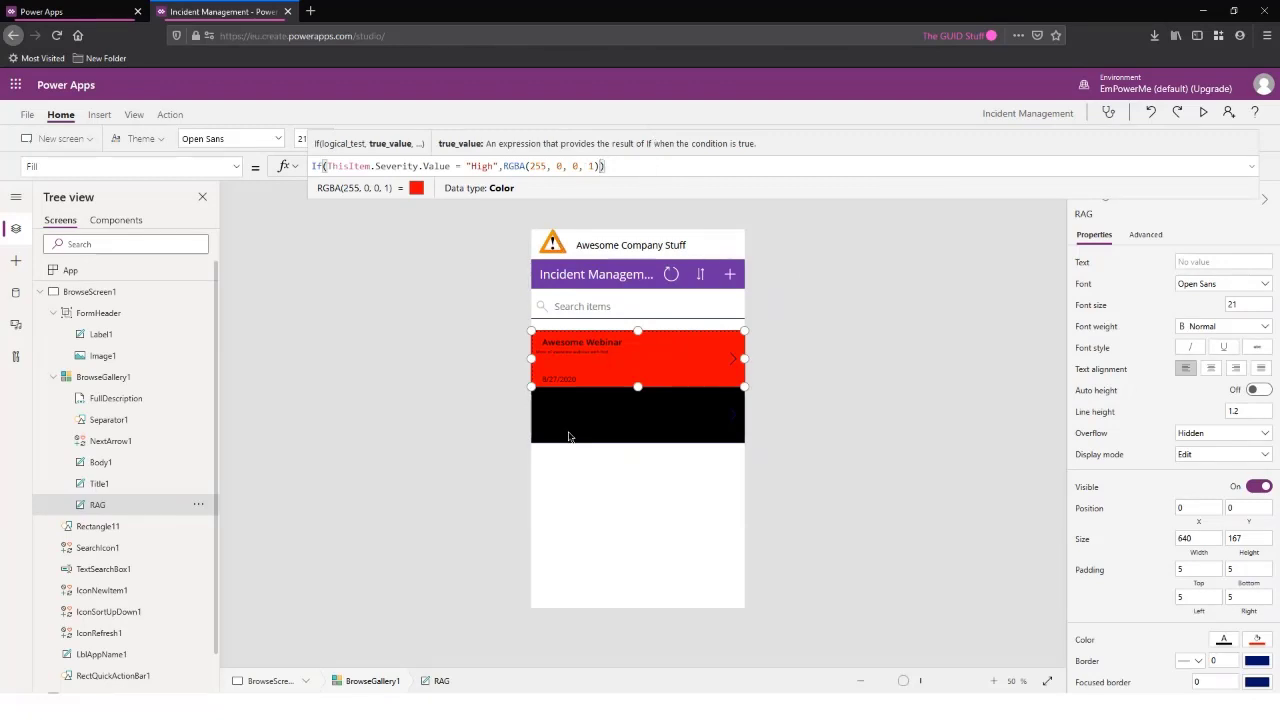
click(600, 428)
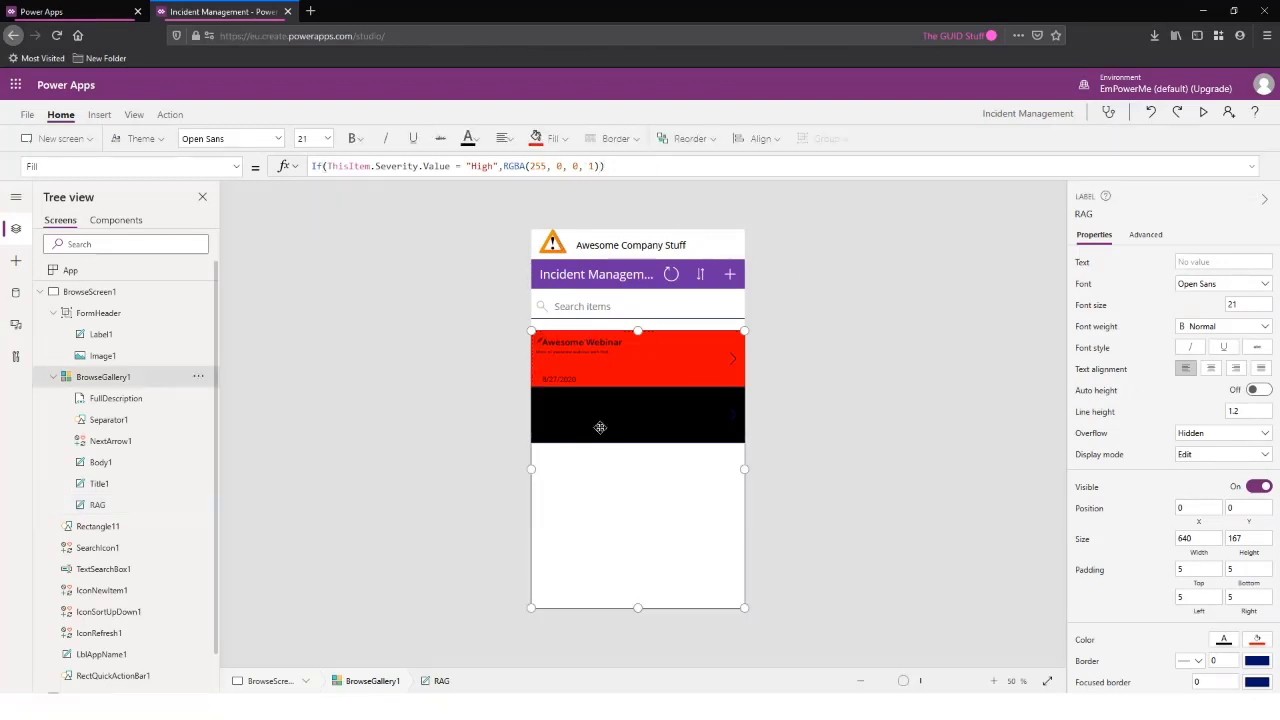
click(114, 503)
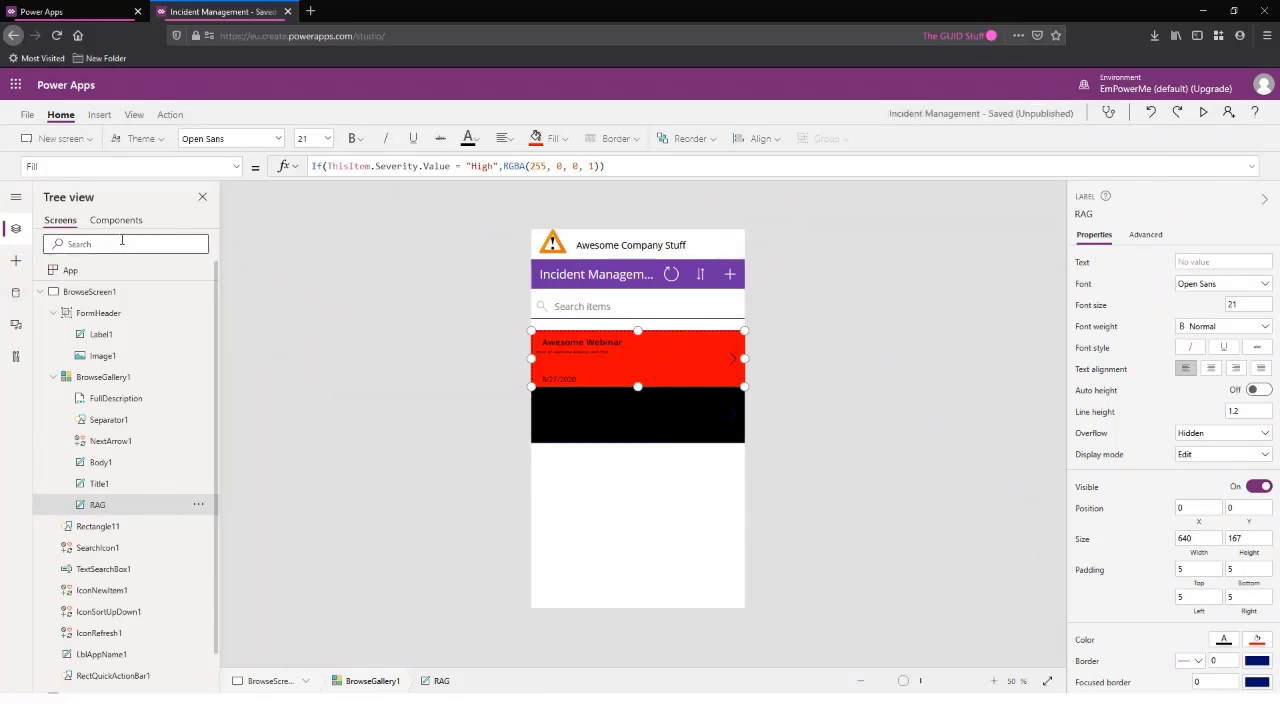
Open the Incident Management data source's SharePoint list from the app's data connections
click(16, 294)
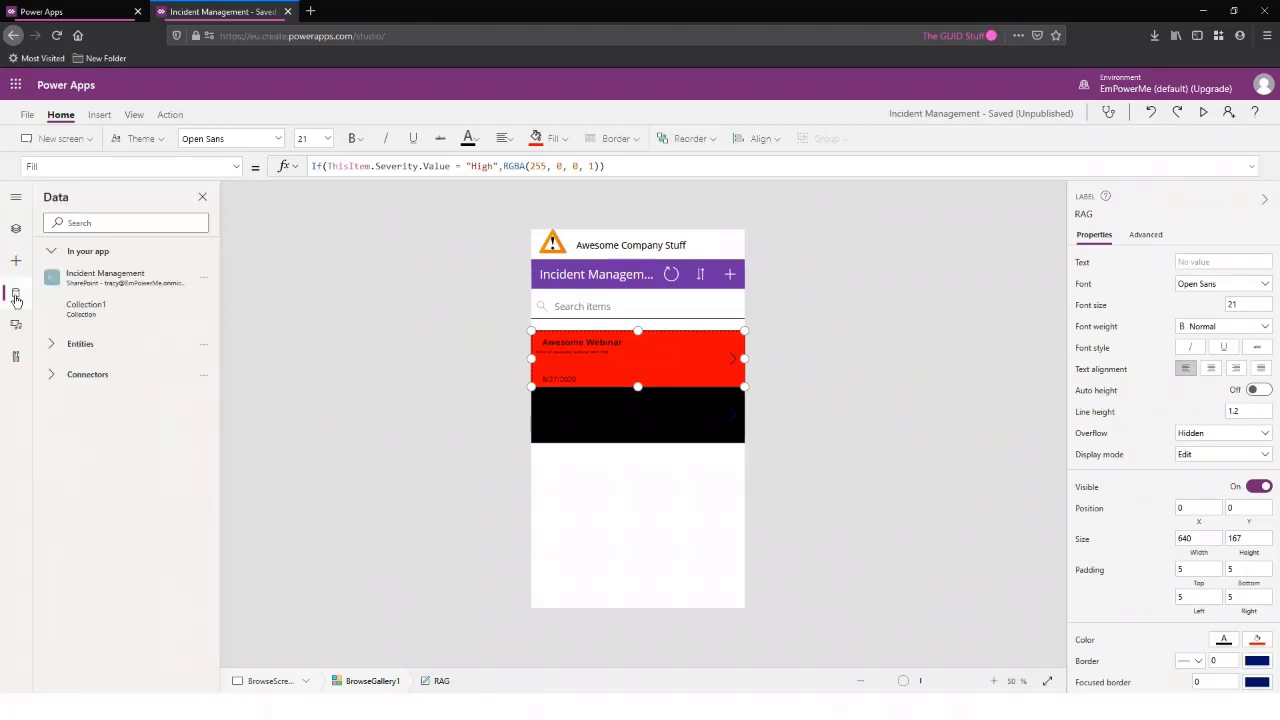
mouse_move(200, 280)
mouse_move(115, 284)
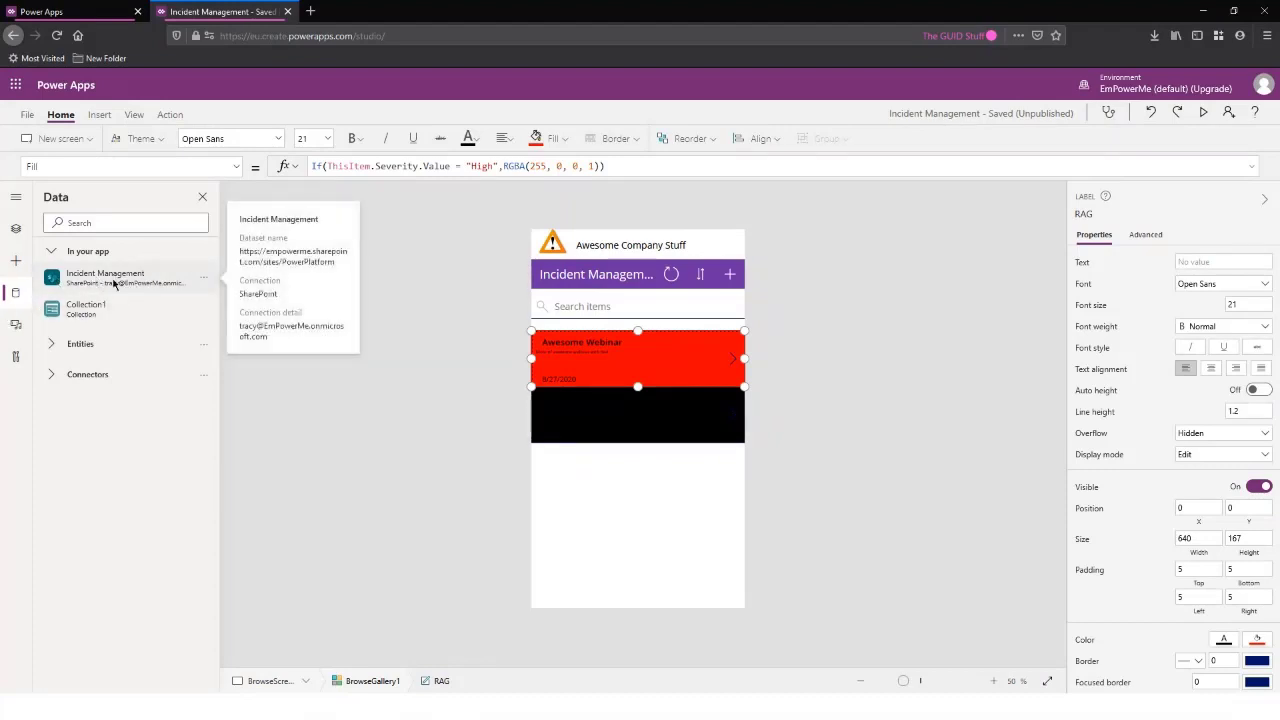
click(203, 282)
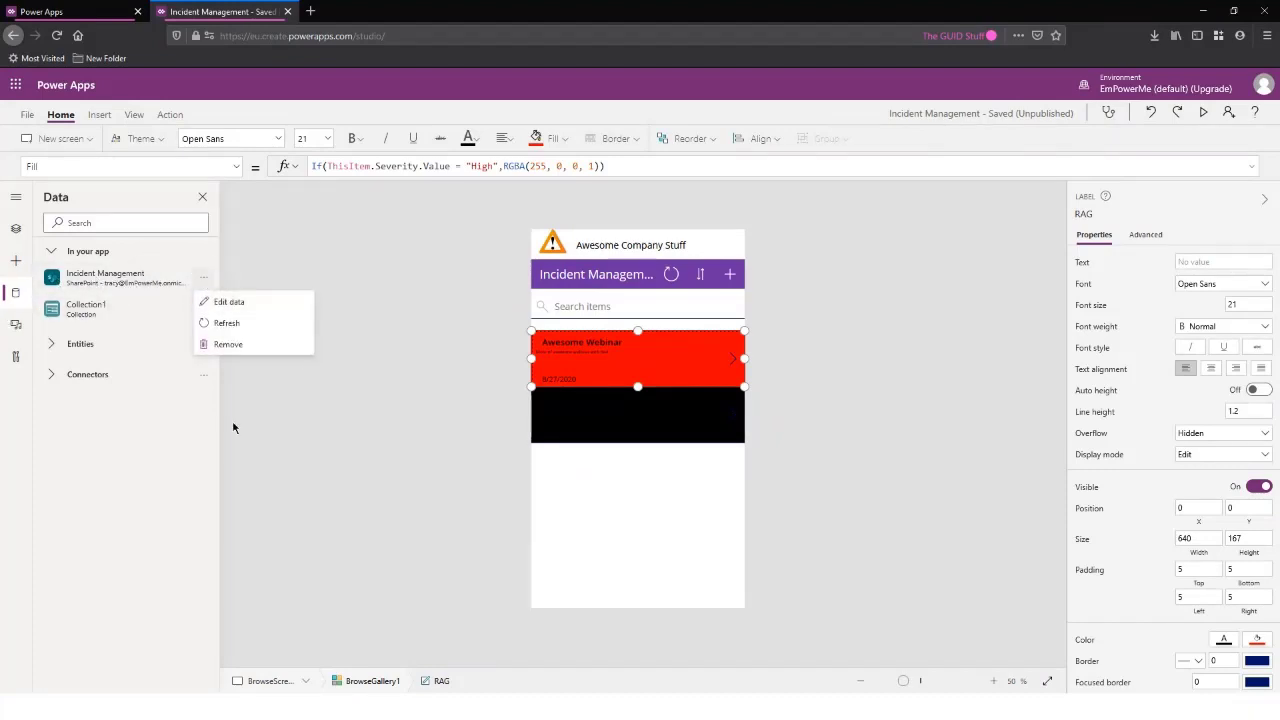
click(229, 304)
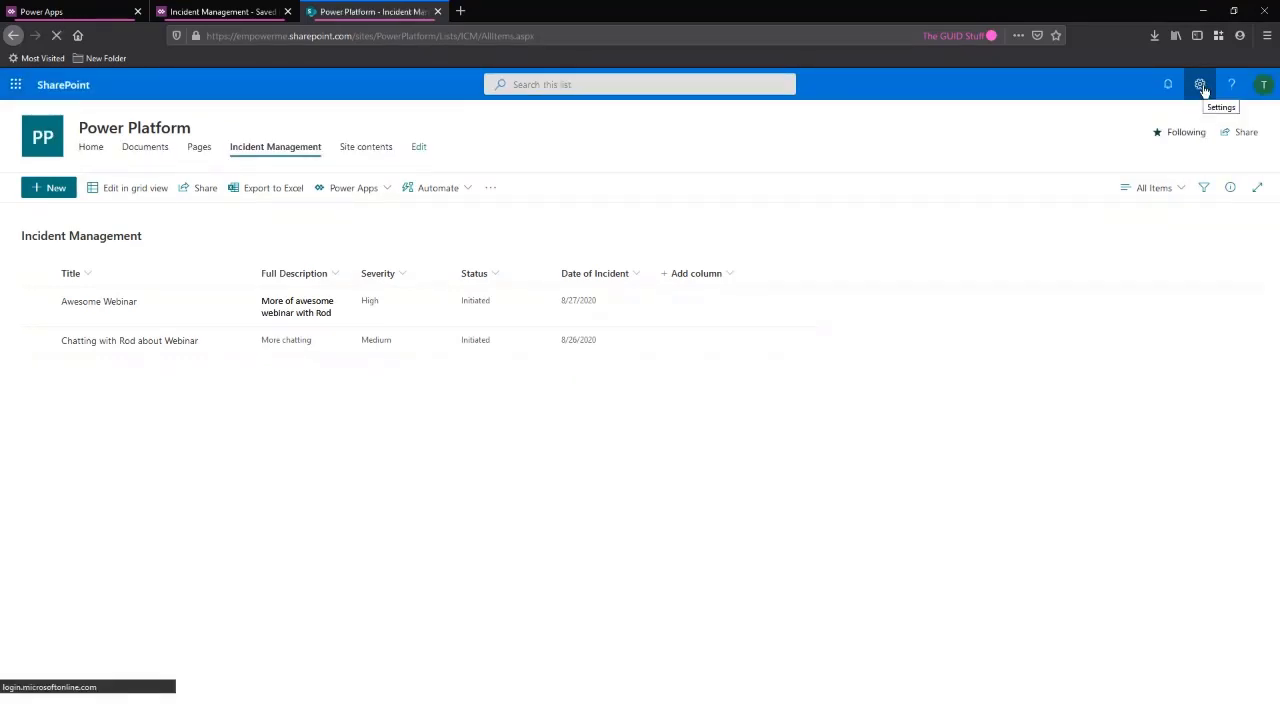
Open the list settings and check the exact wording of the Severity column's choices, selecting the Medium entry
click(490, 189)
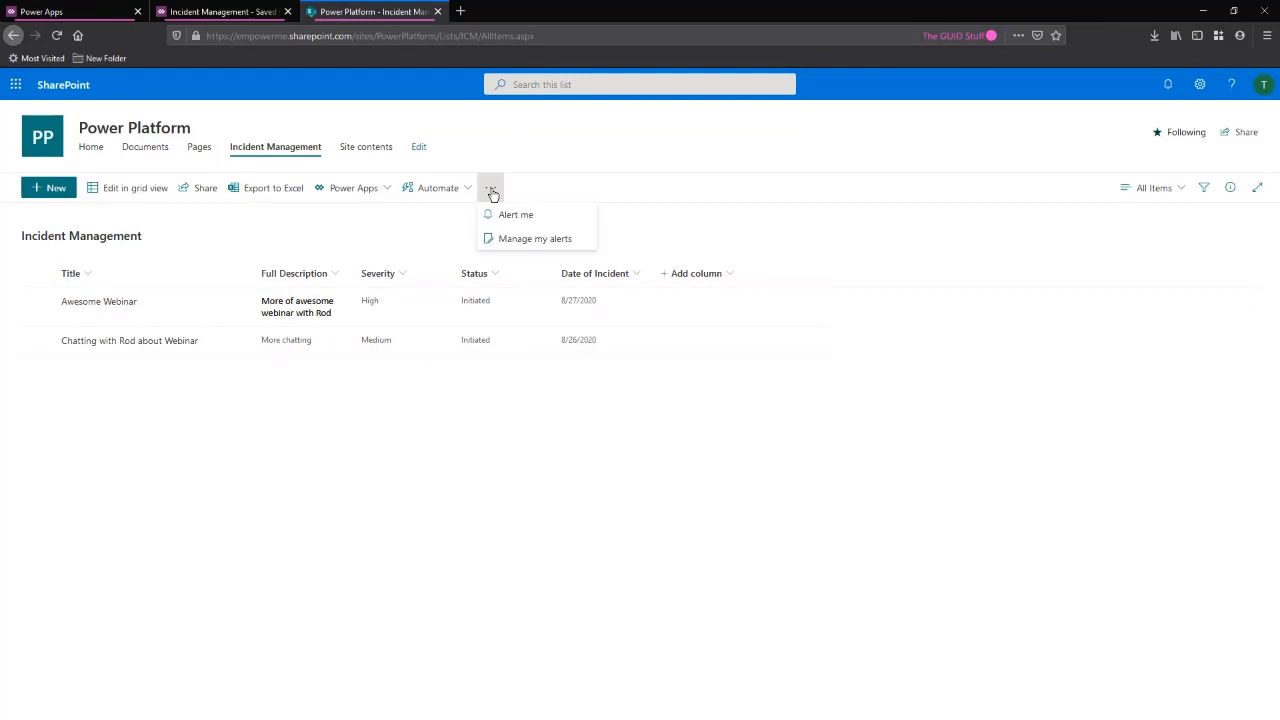
click(775, 234)
click(1200, 85)
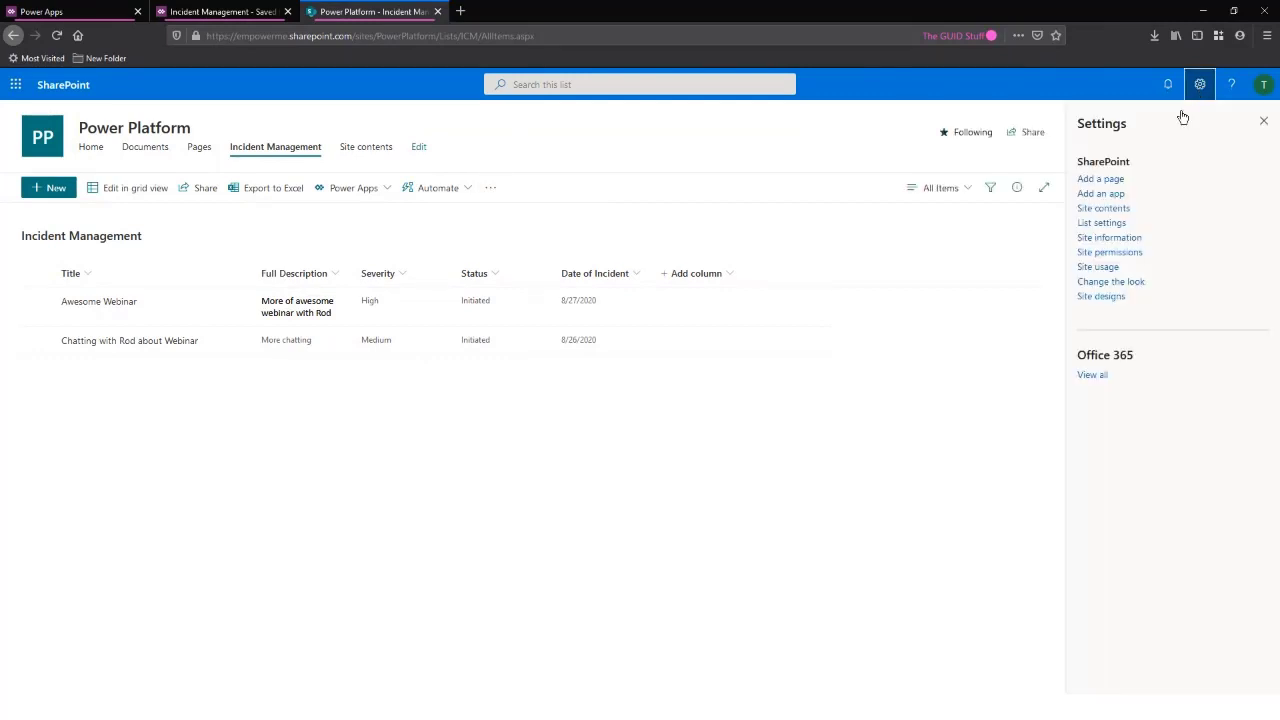
click(1104, 224)
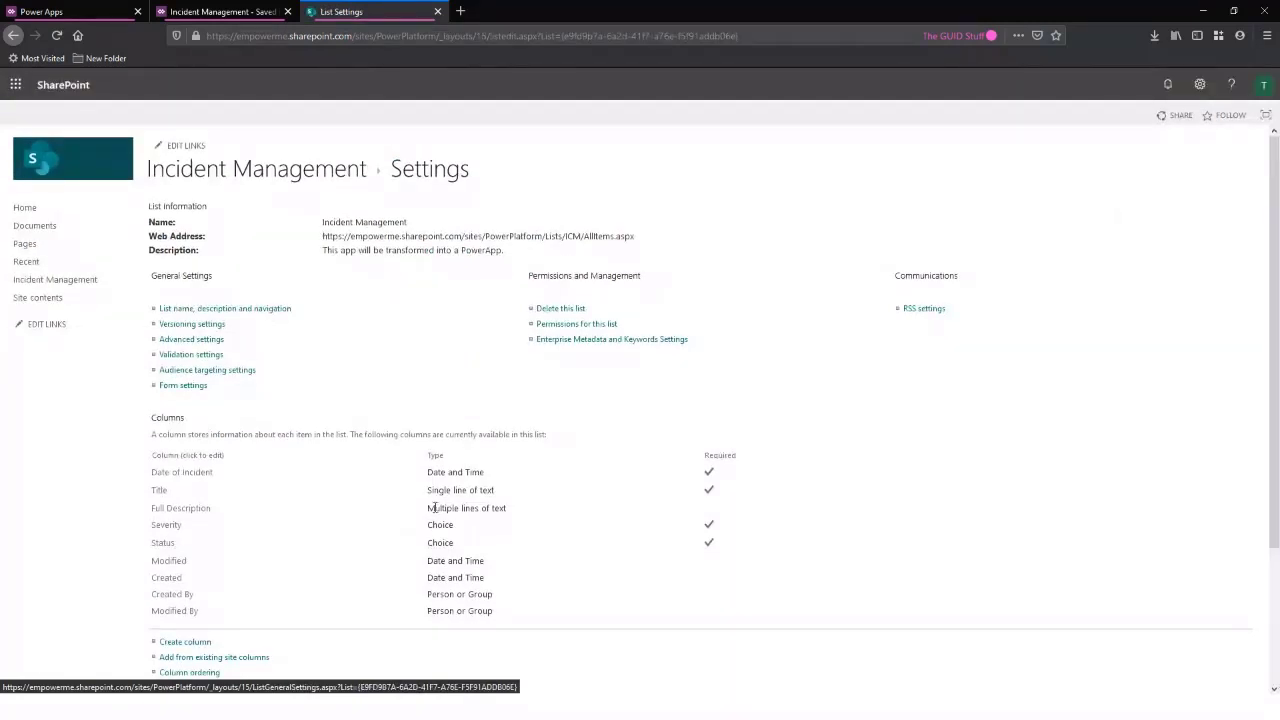
click(167, 525)
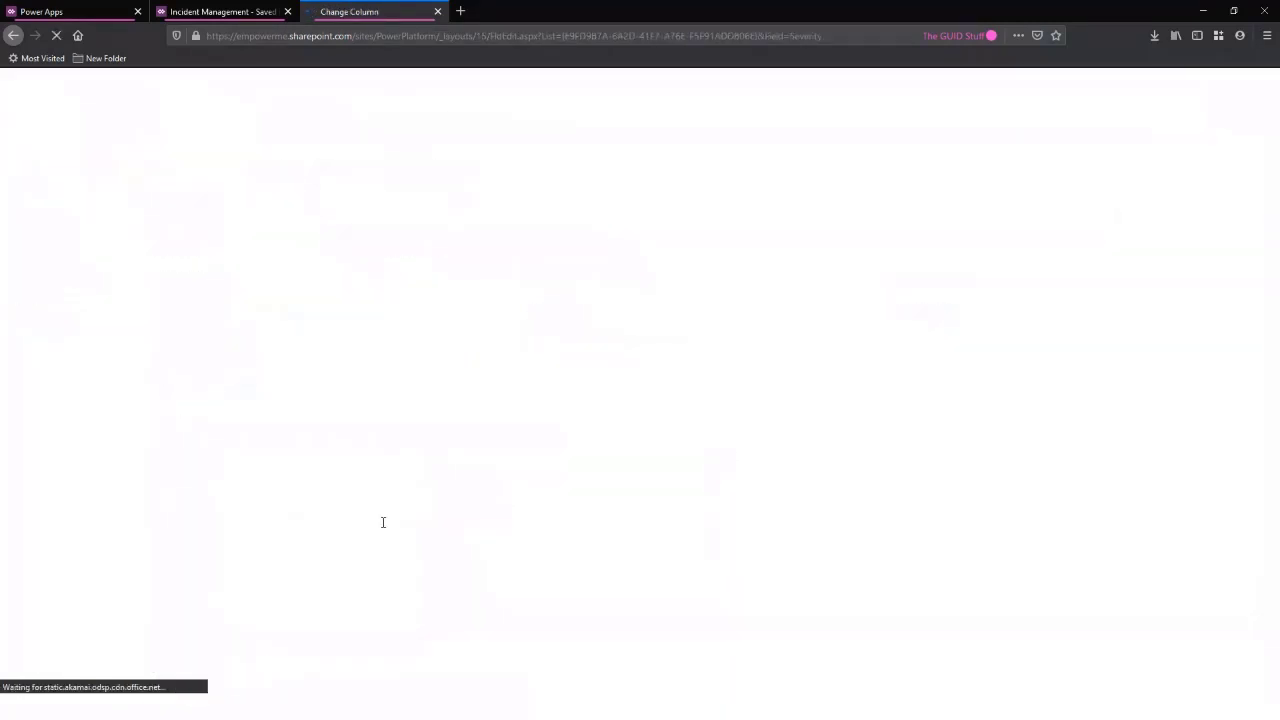
drag(331, 521, 278, 525)
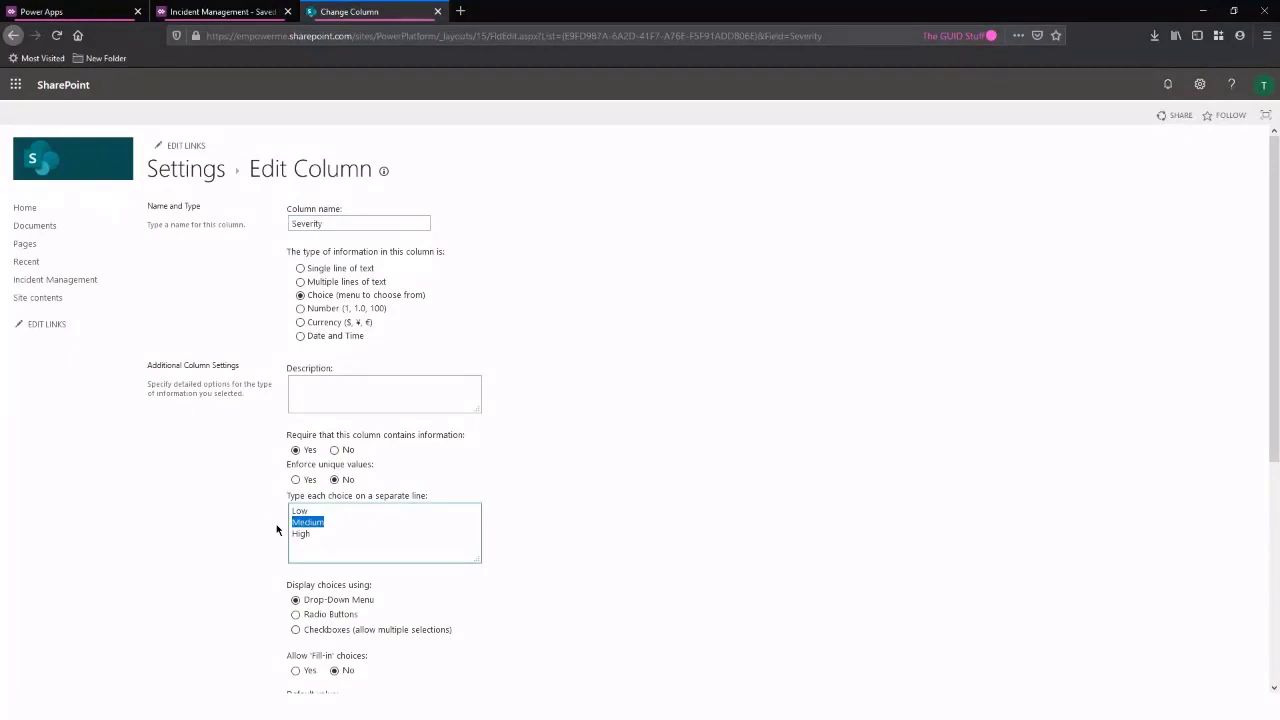
Switch back to Power Apps and begin a nested If( as the else value after the red RGBA in the RAG Fill formula
click(229, 14)
click(711, 169)
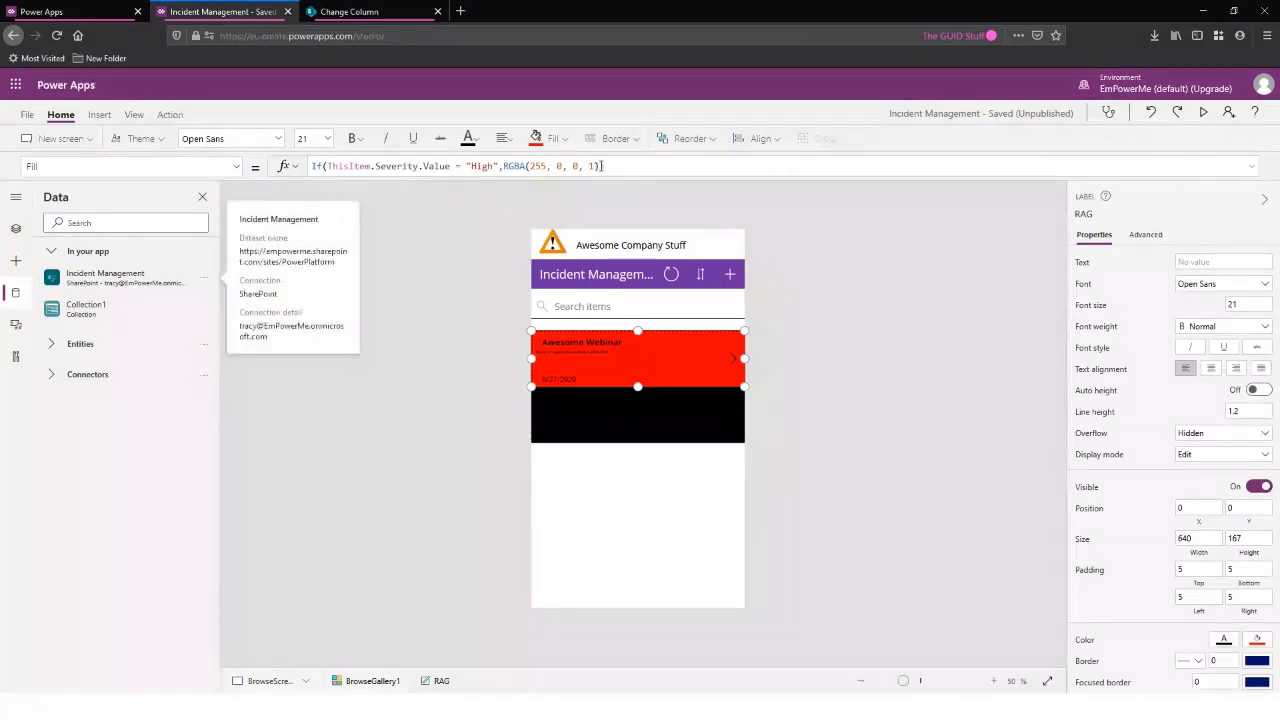
key(Left)
text(,)
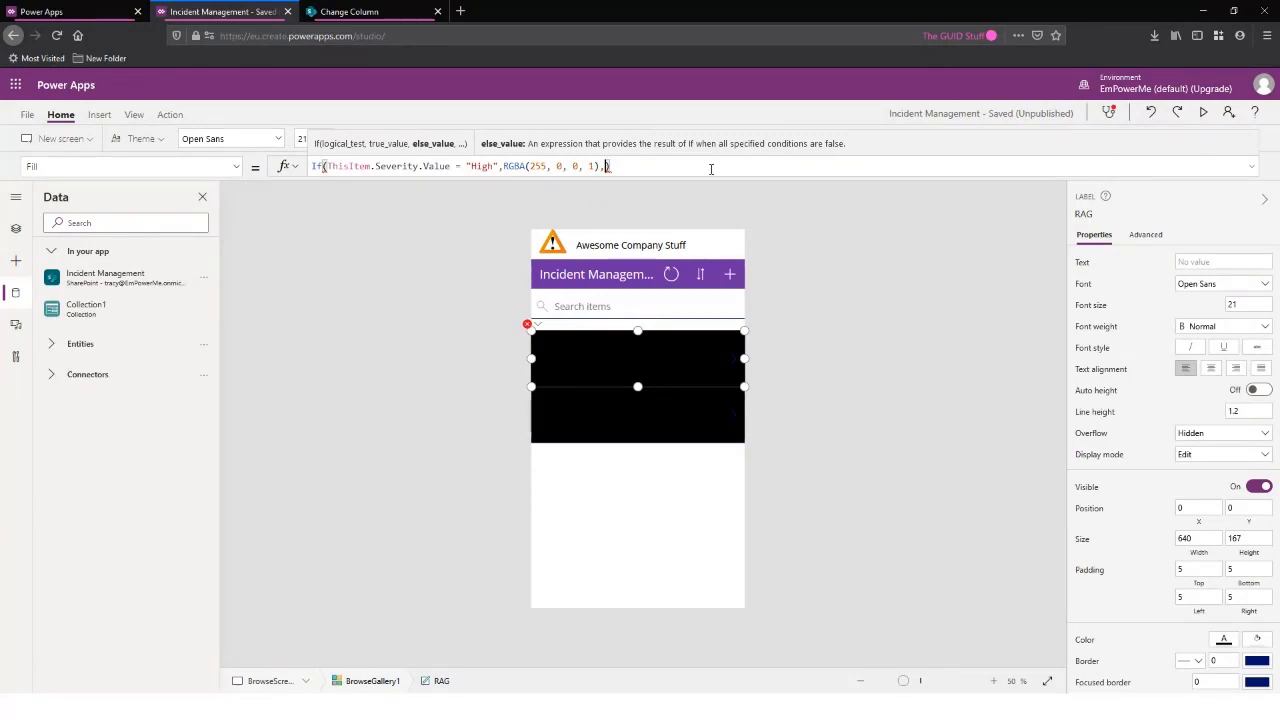
text(If)
text(()
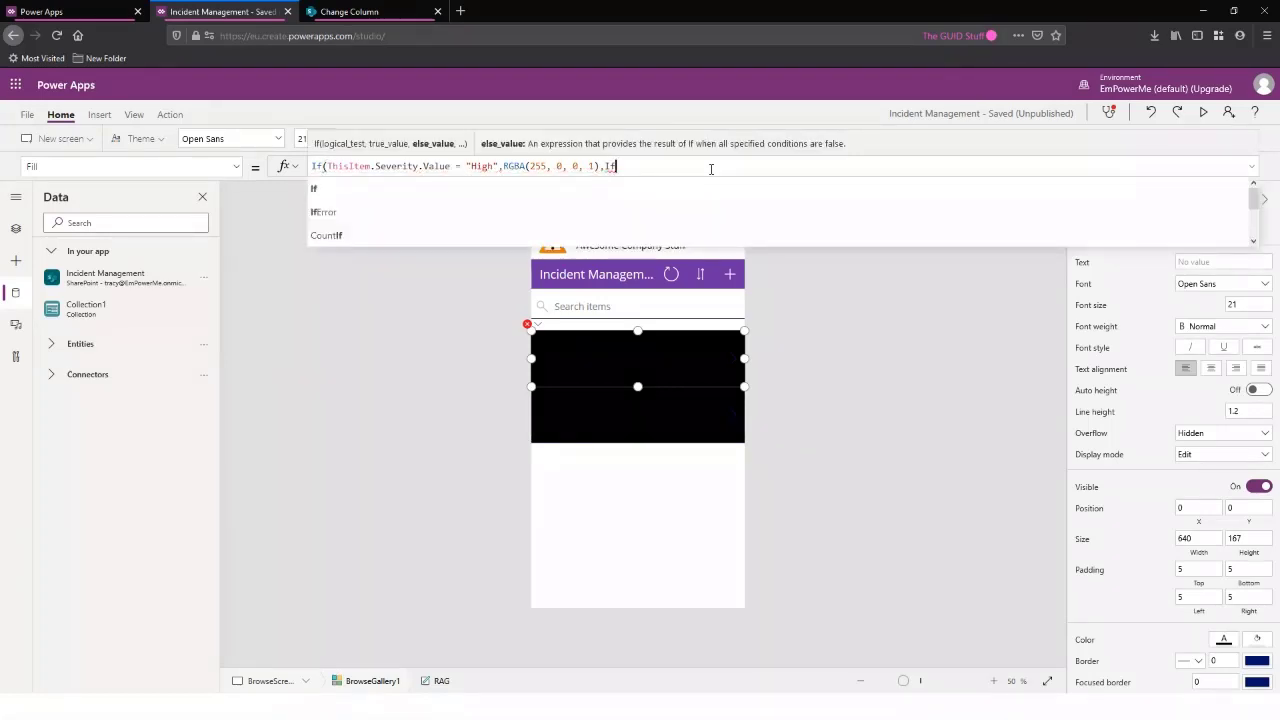
Enter ThisItem.Severity.Value = "Medium" as the nested If's condition, followed by a comma
text(ThisItem)
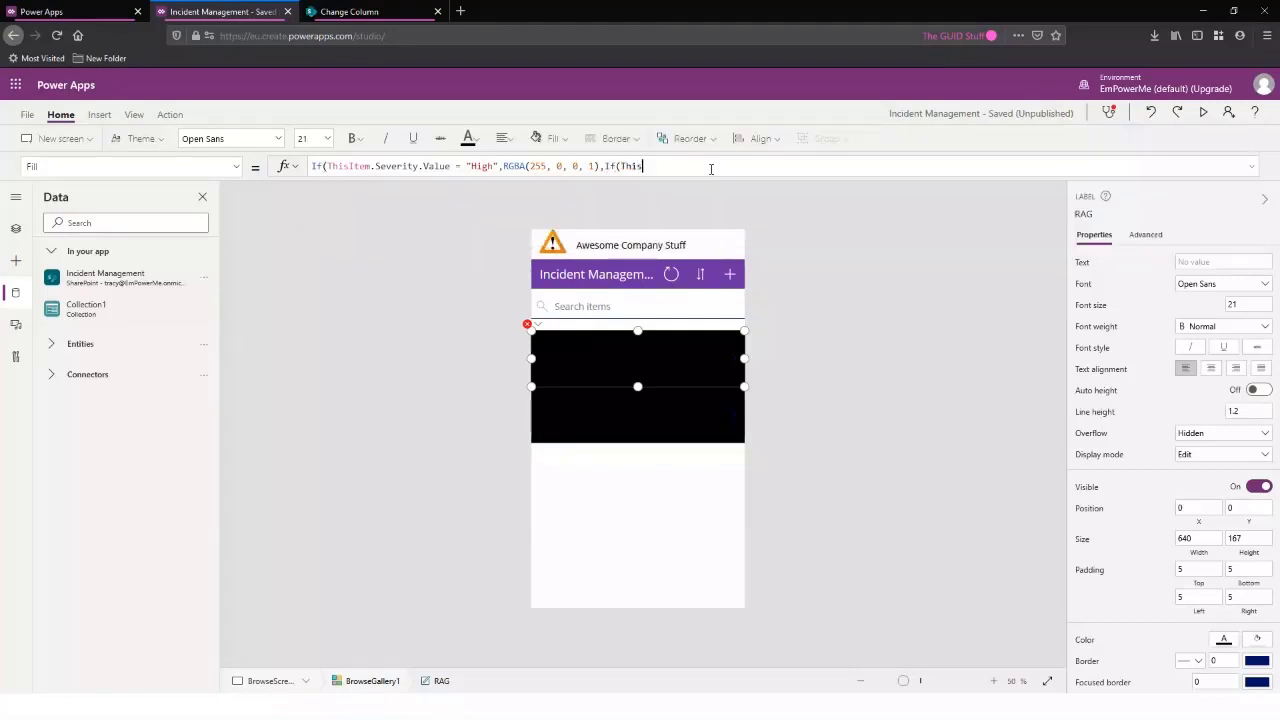
text(.Sev)
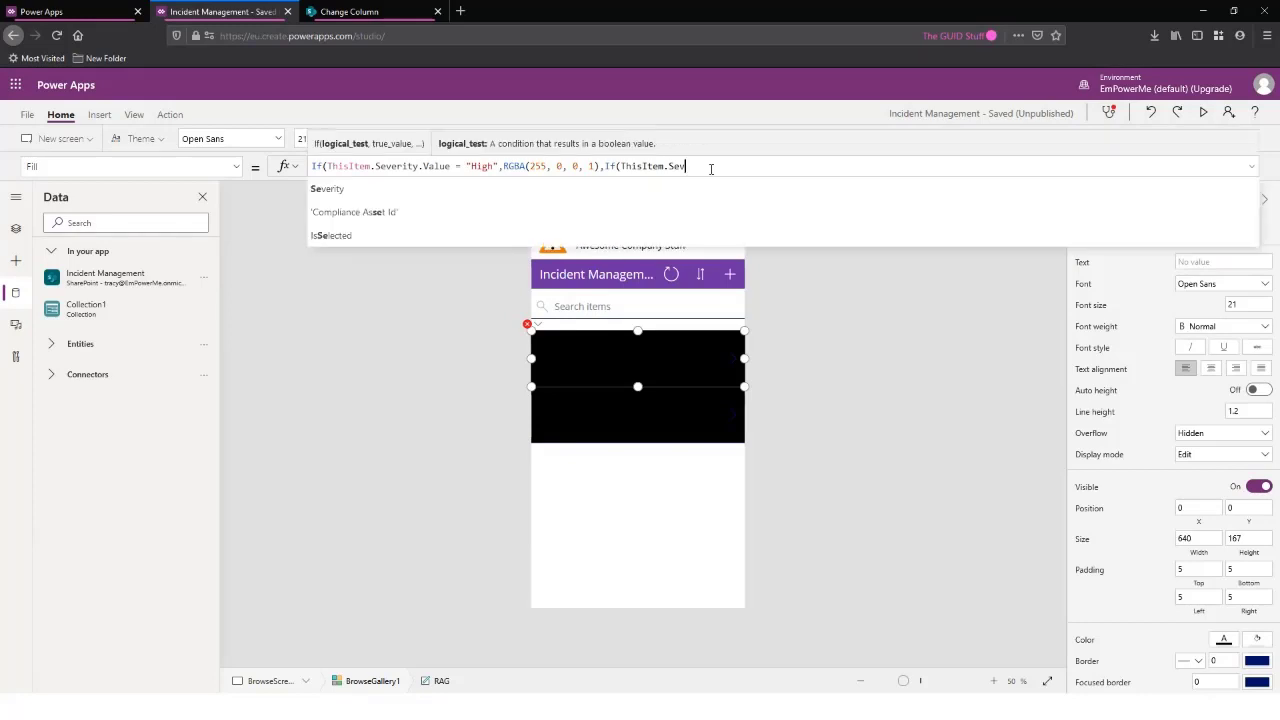
key(Tab)
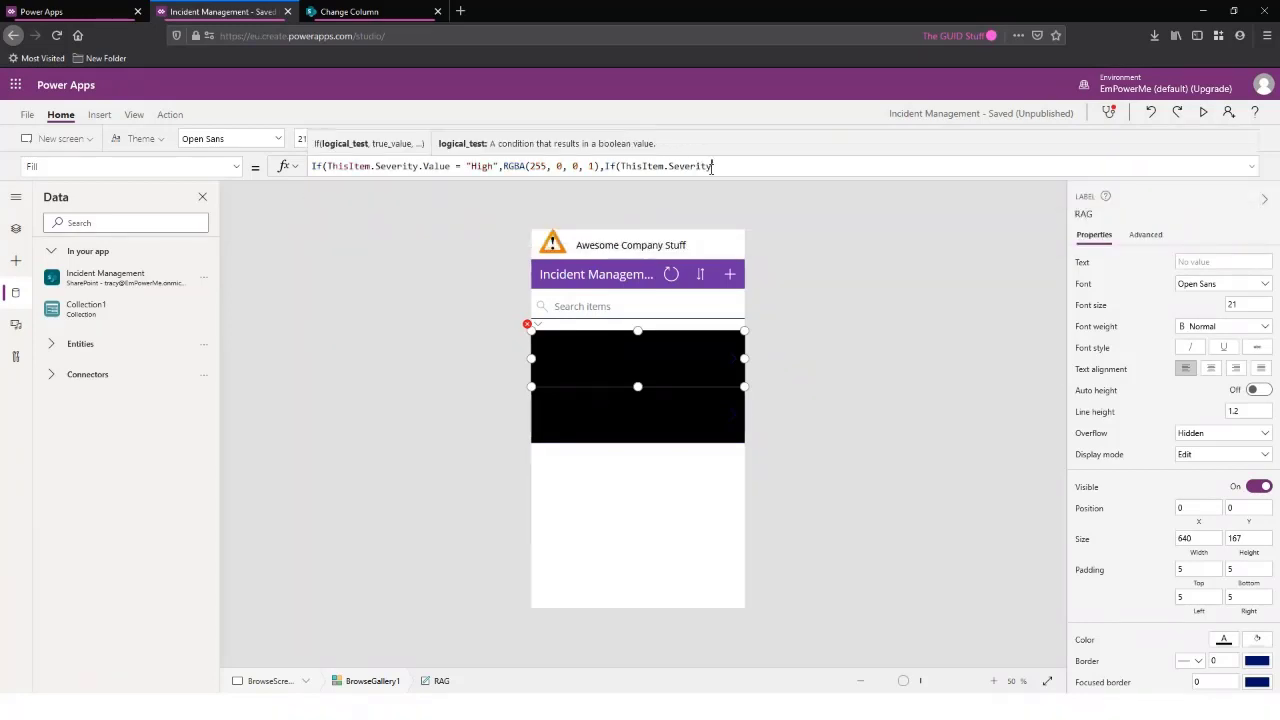
text(.)
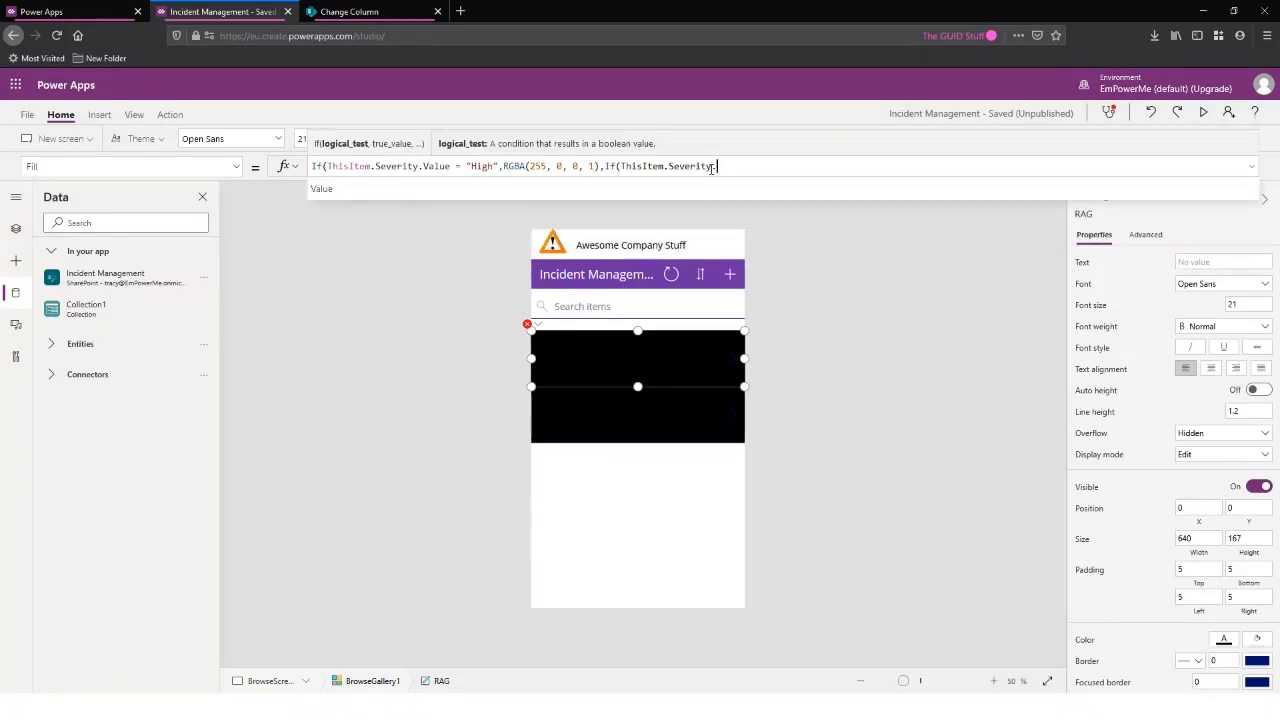
text(V)
key(Tab)
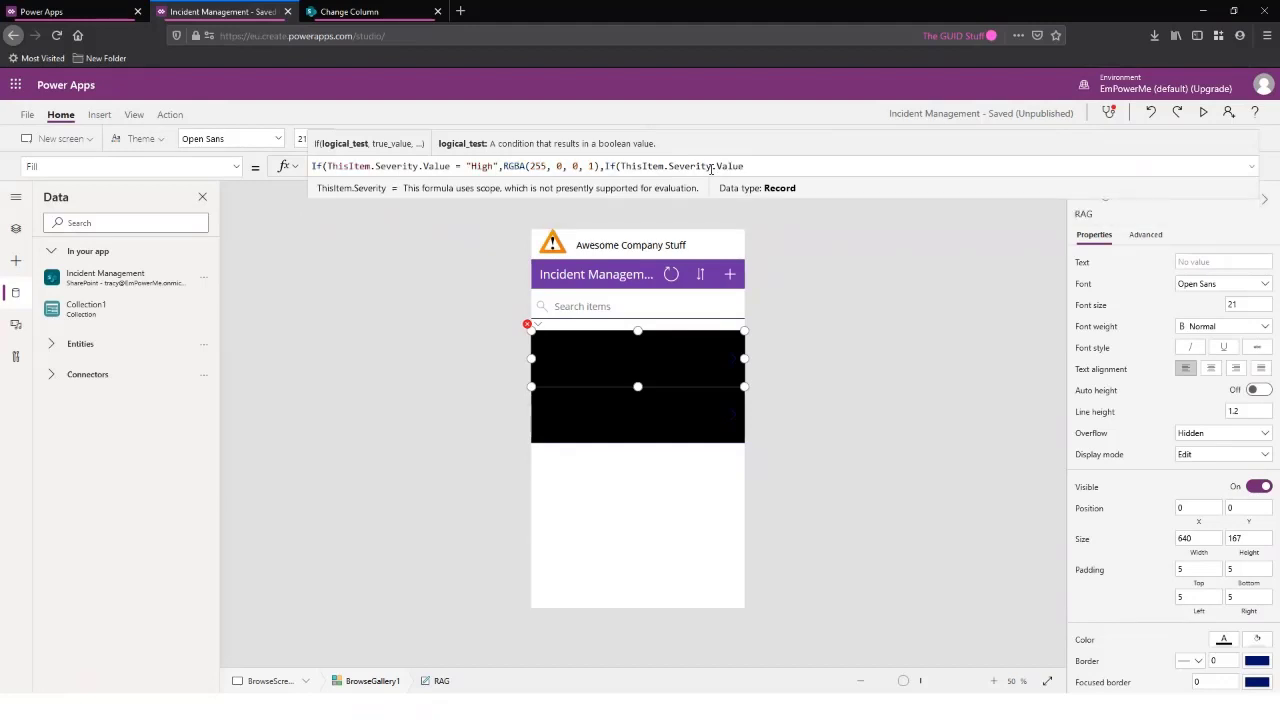
text(= )
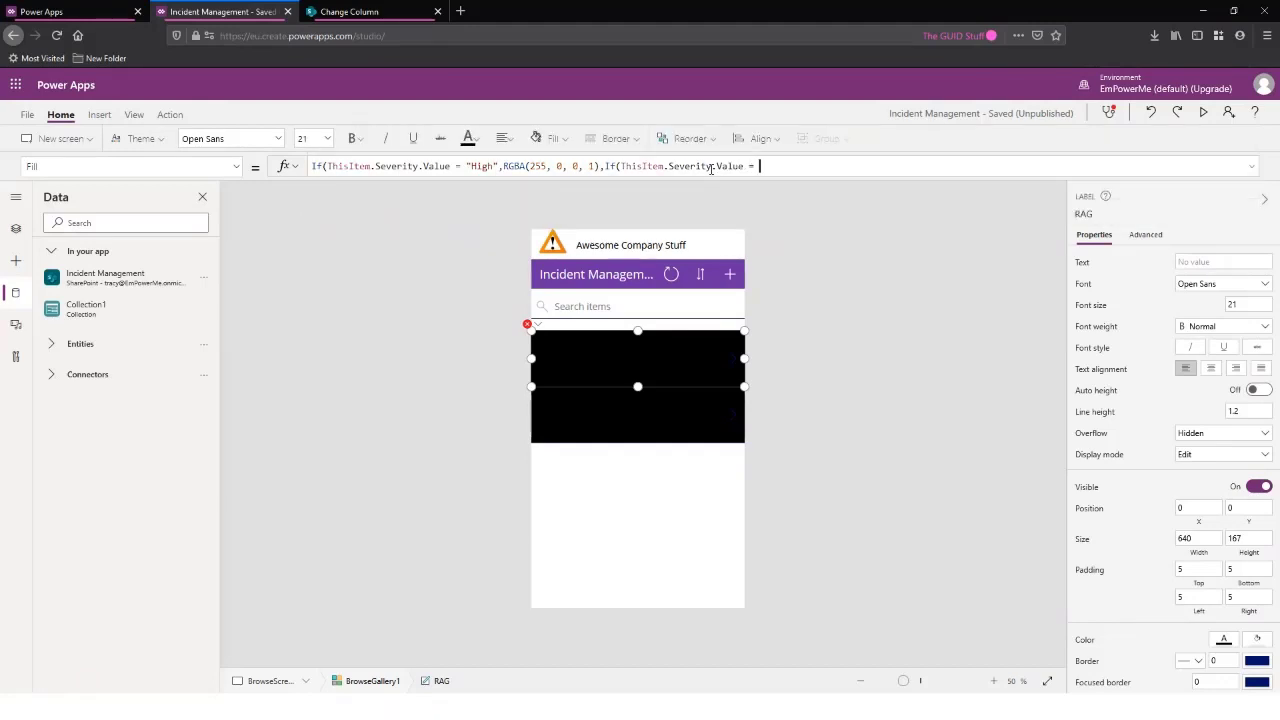
text("Medium)
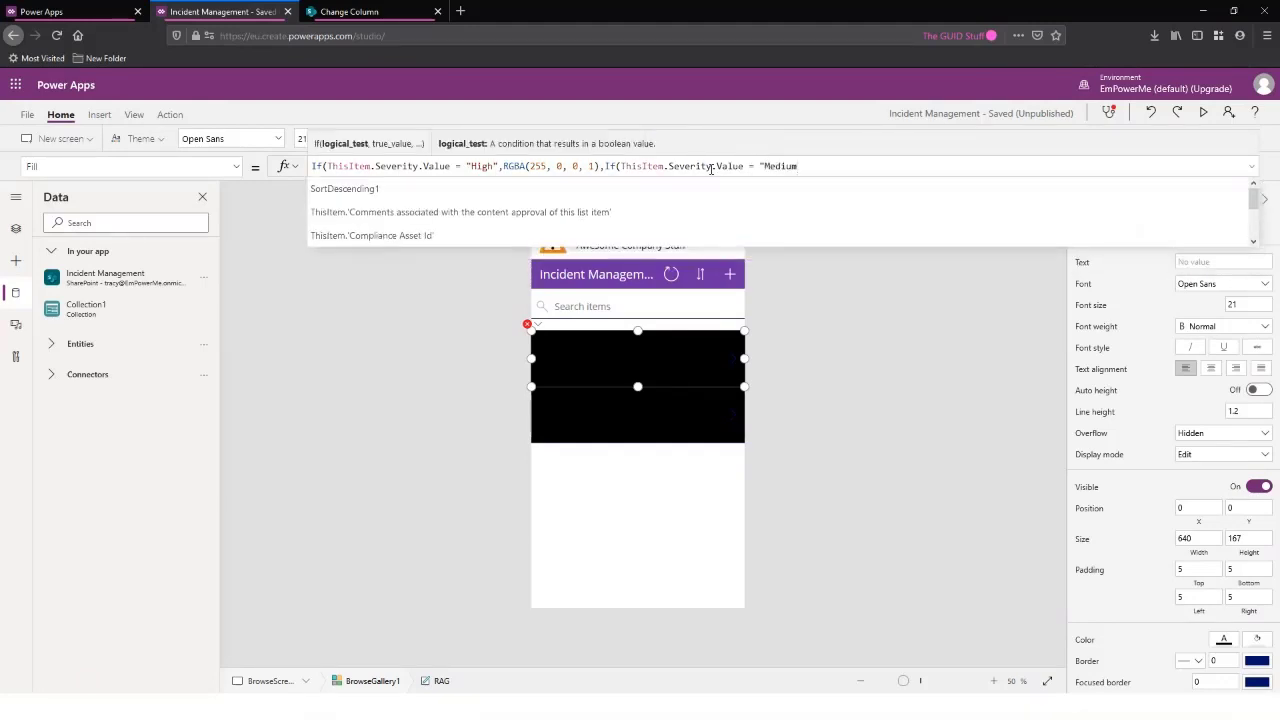
text(",)
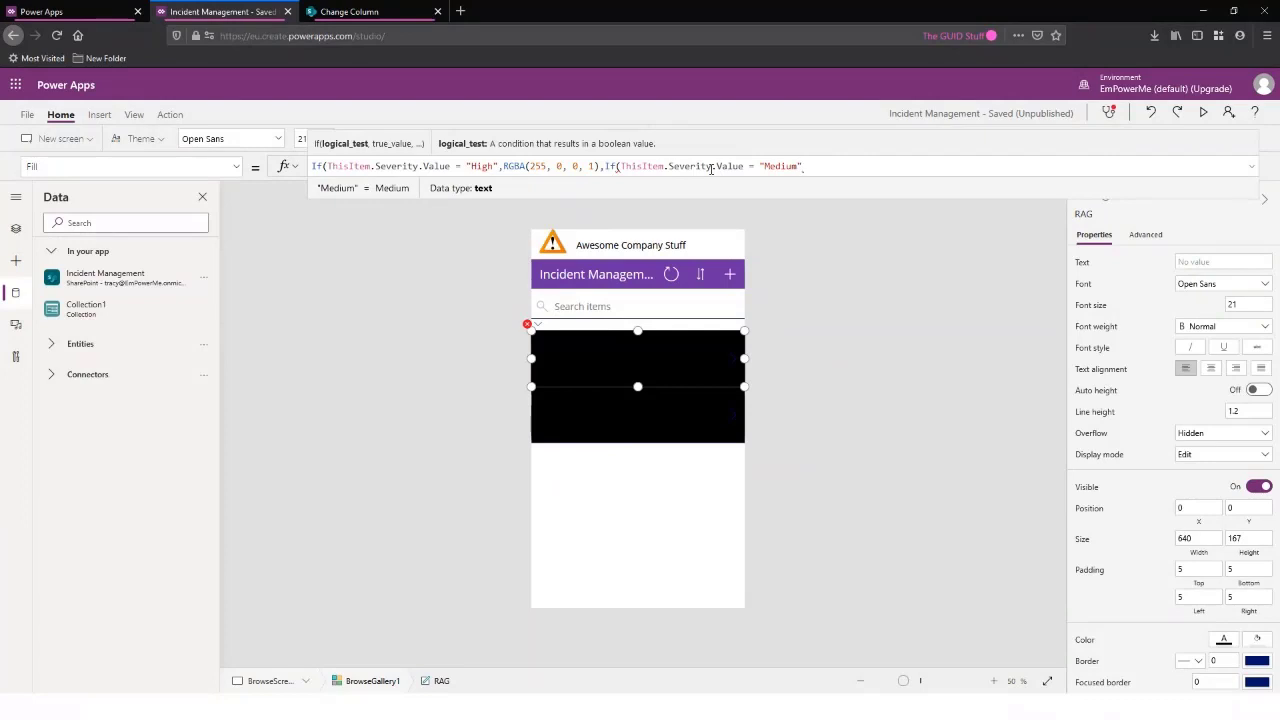
Complete the nested If with RGBA(54, 176, 75, 1) as both the true and else values, and close both If functions
text(,)
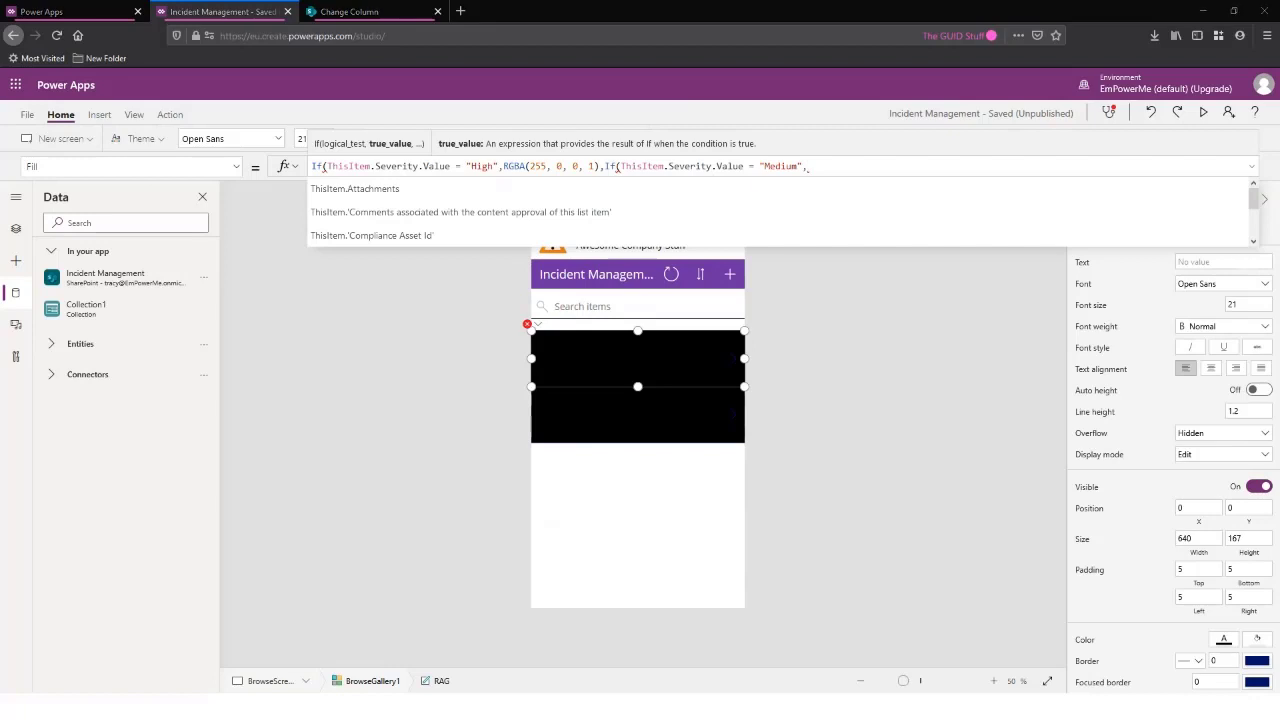
text(RGBA(54, 176, 75, 1))
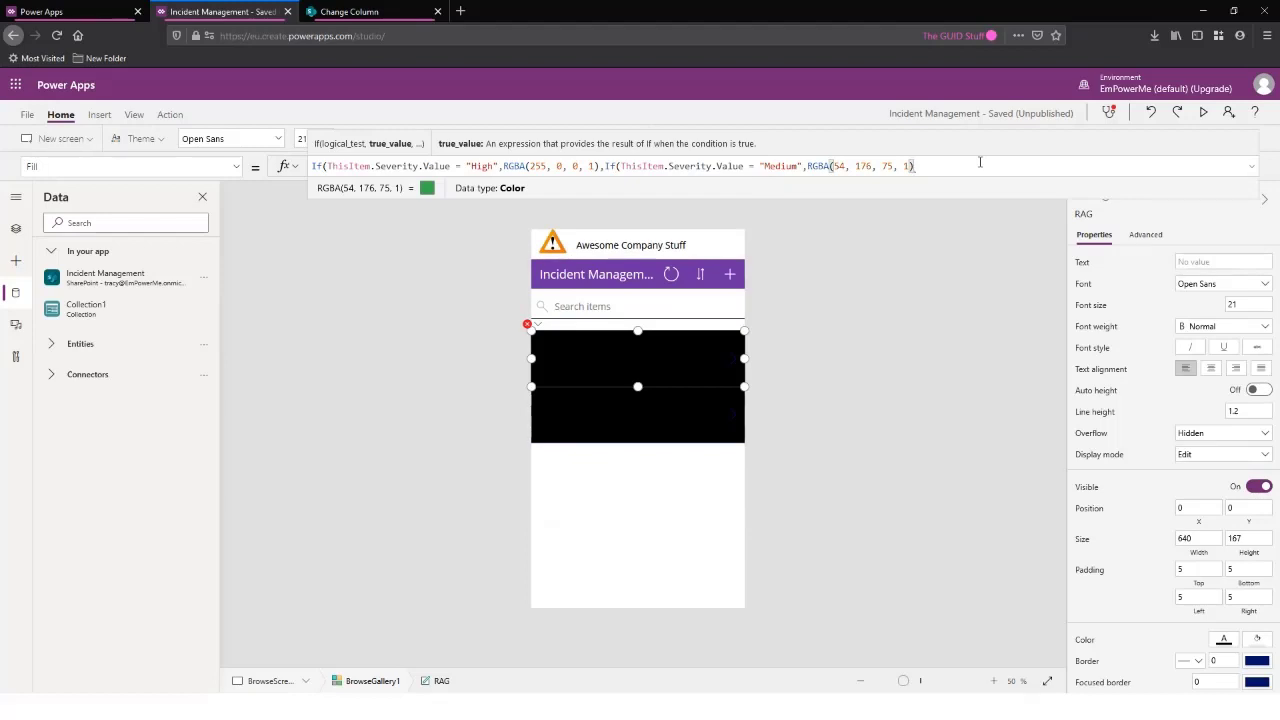
text(,)
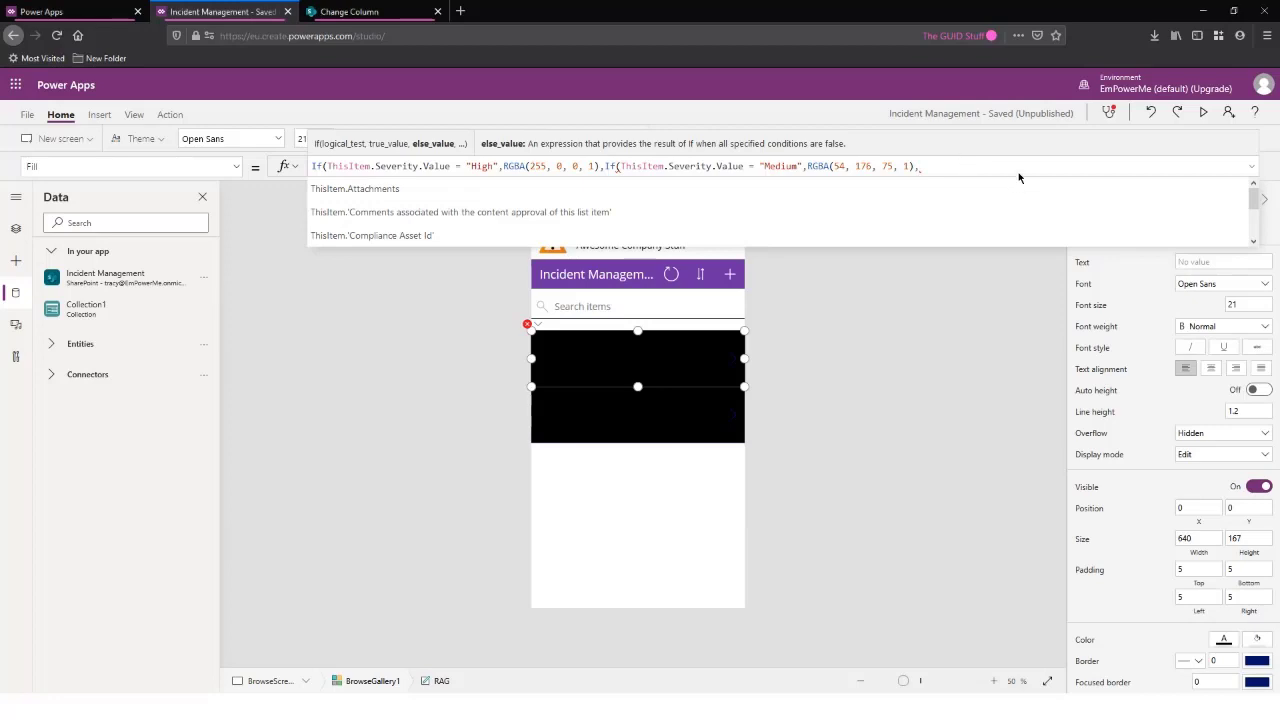
text(RGBA(54, 176, 75, 1))
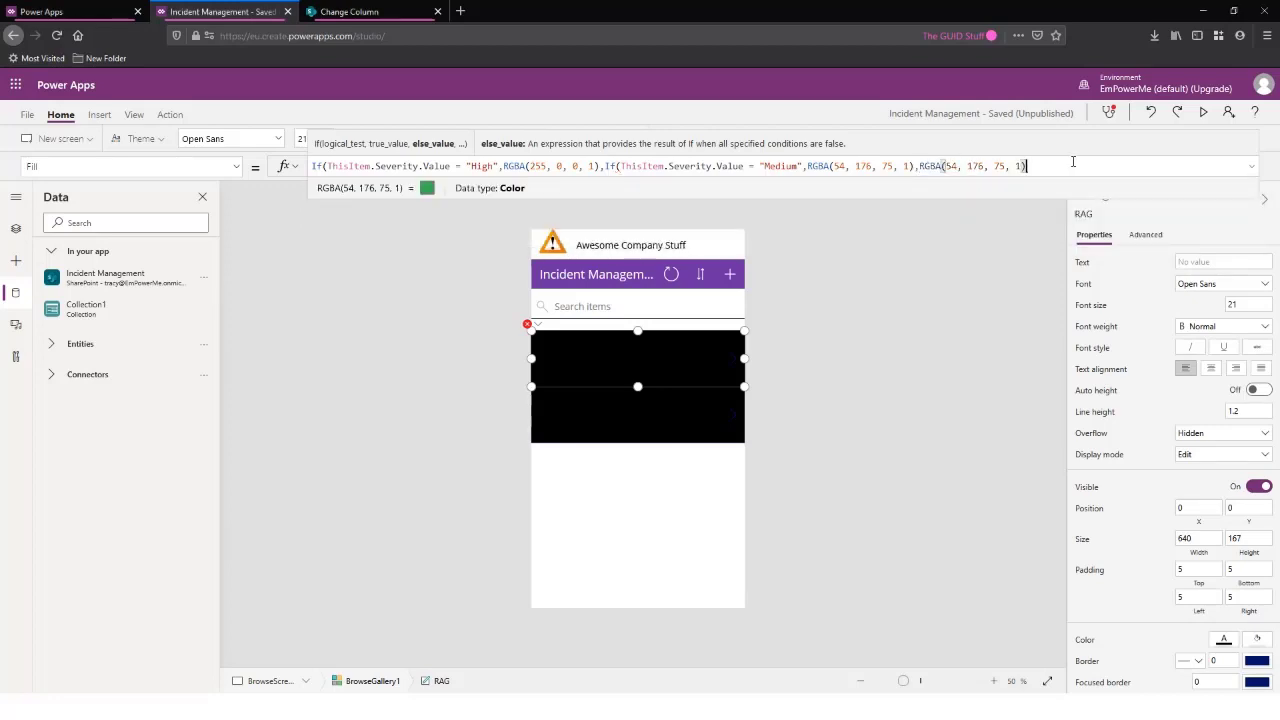
text())
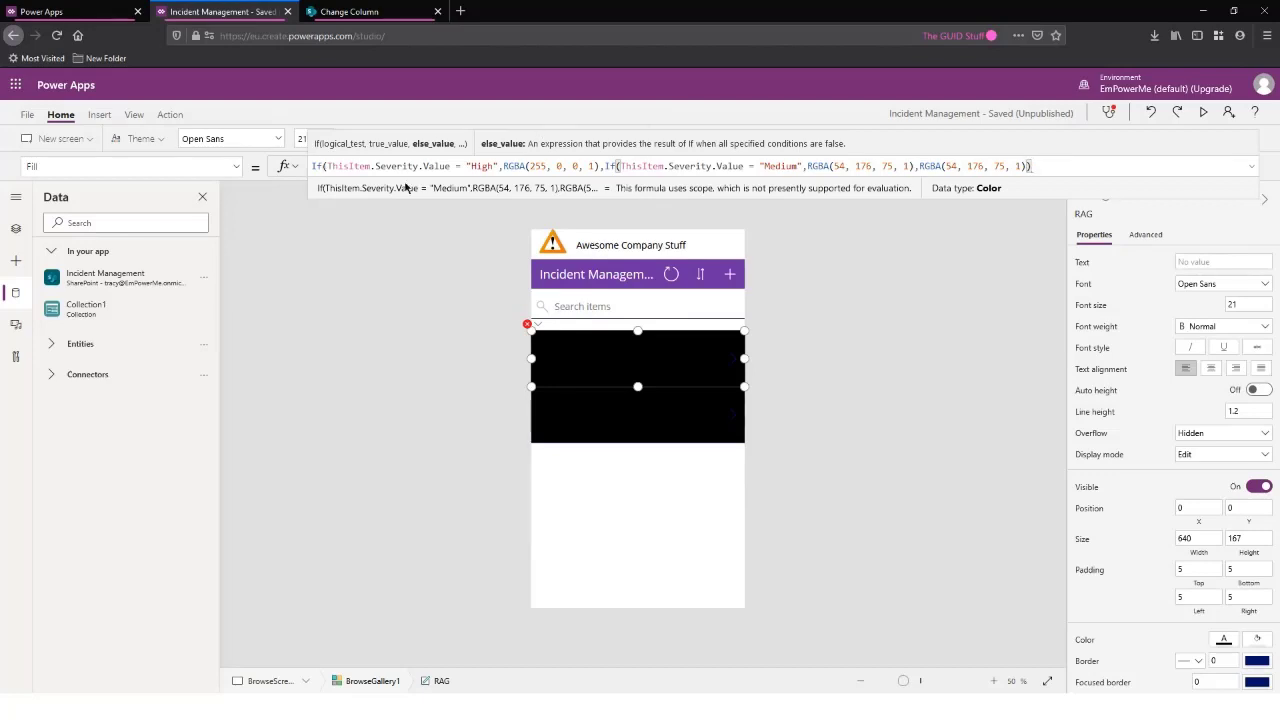
text())
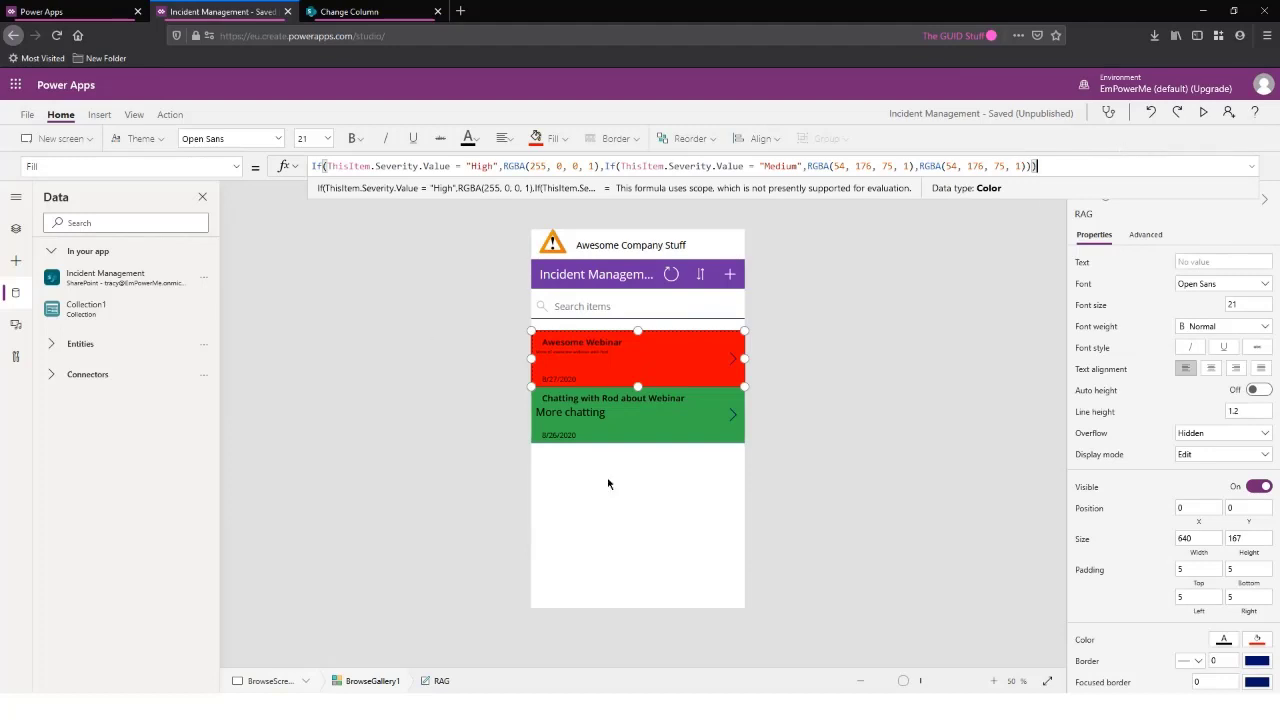
Save the app, format the Fill formula text over multiple lines, and enlarge the formula area to show it entirely
click(1251, 167)
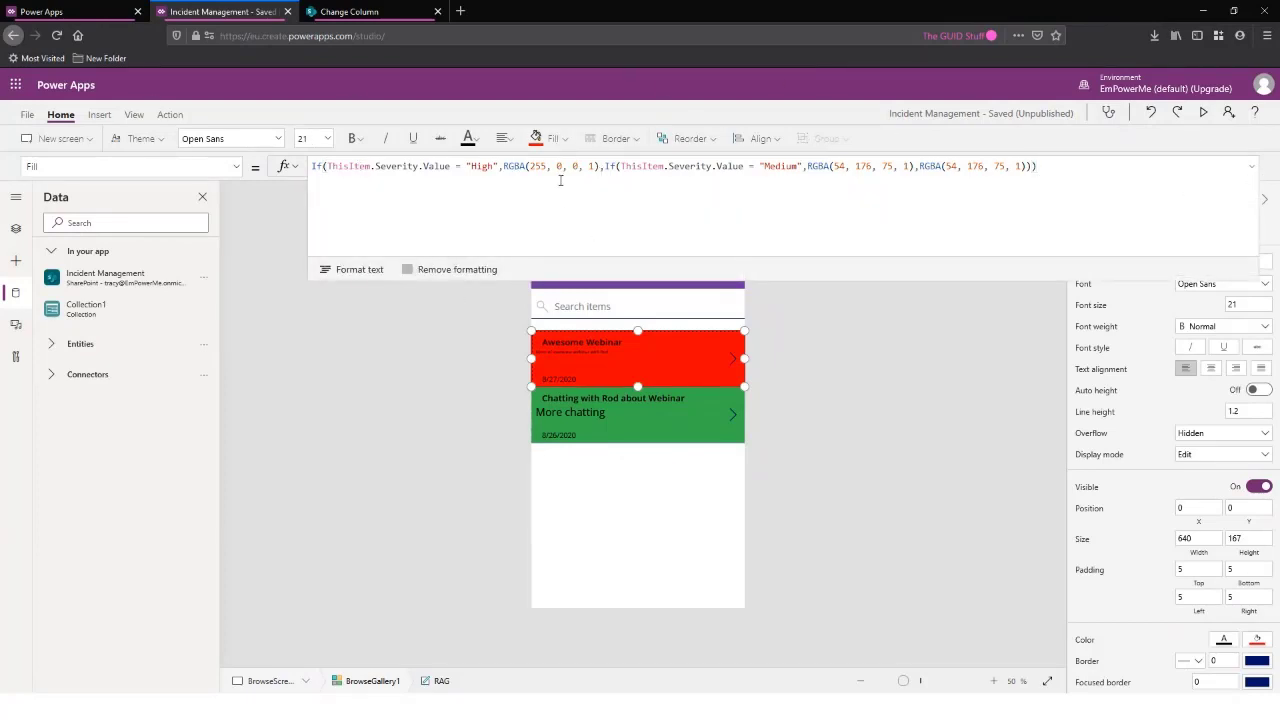
key(ctrl+s)
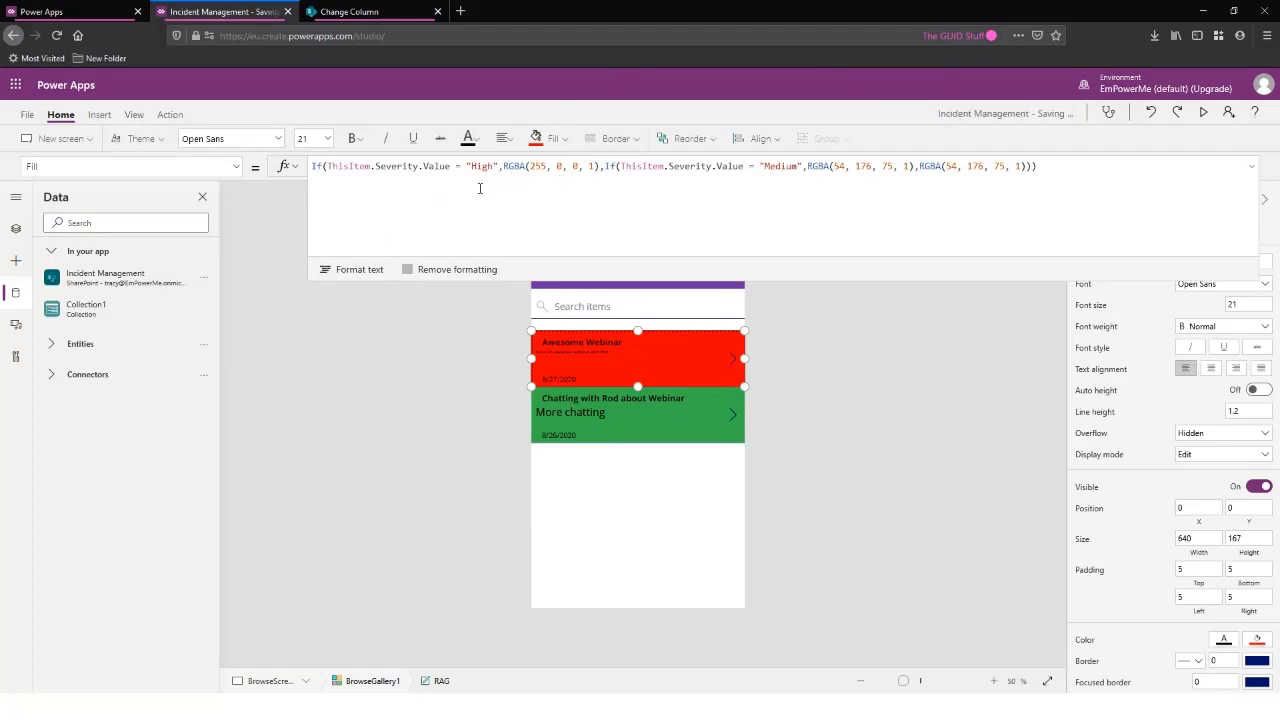
click(342, 270)
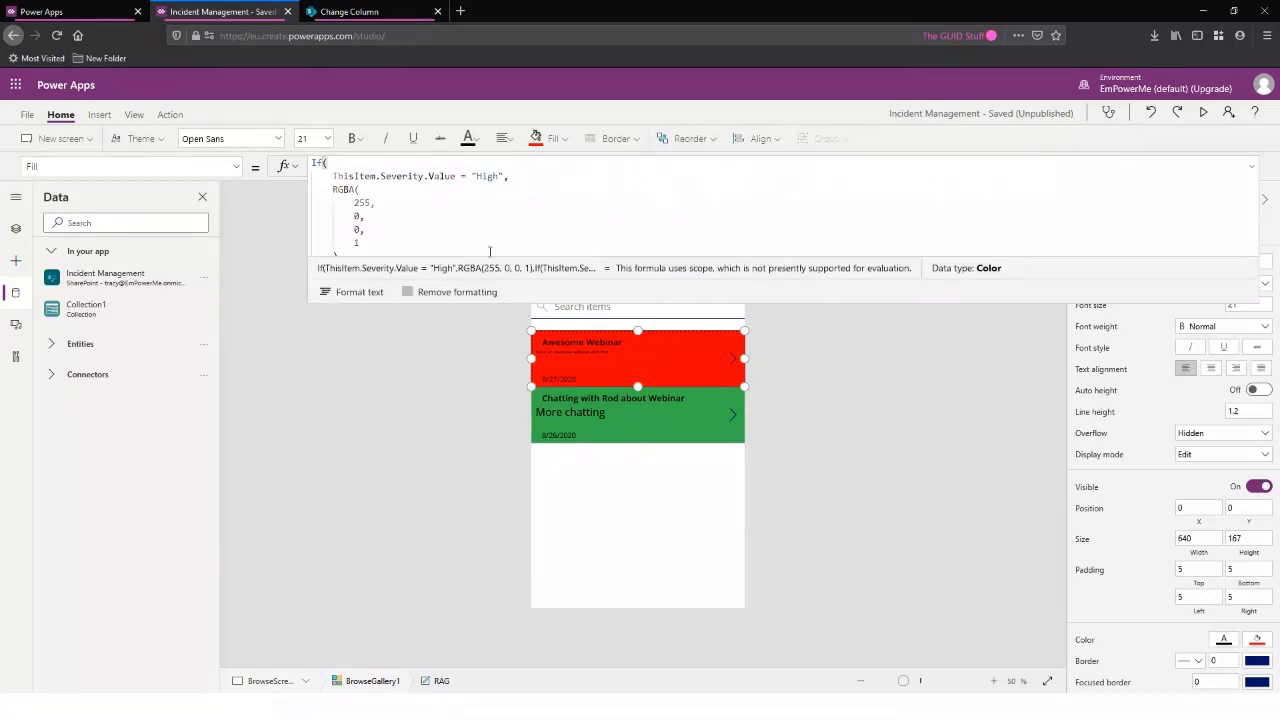
drag(540, 305, 491, 588)
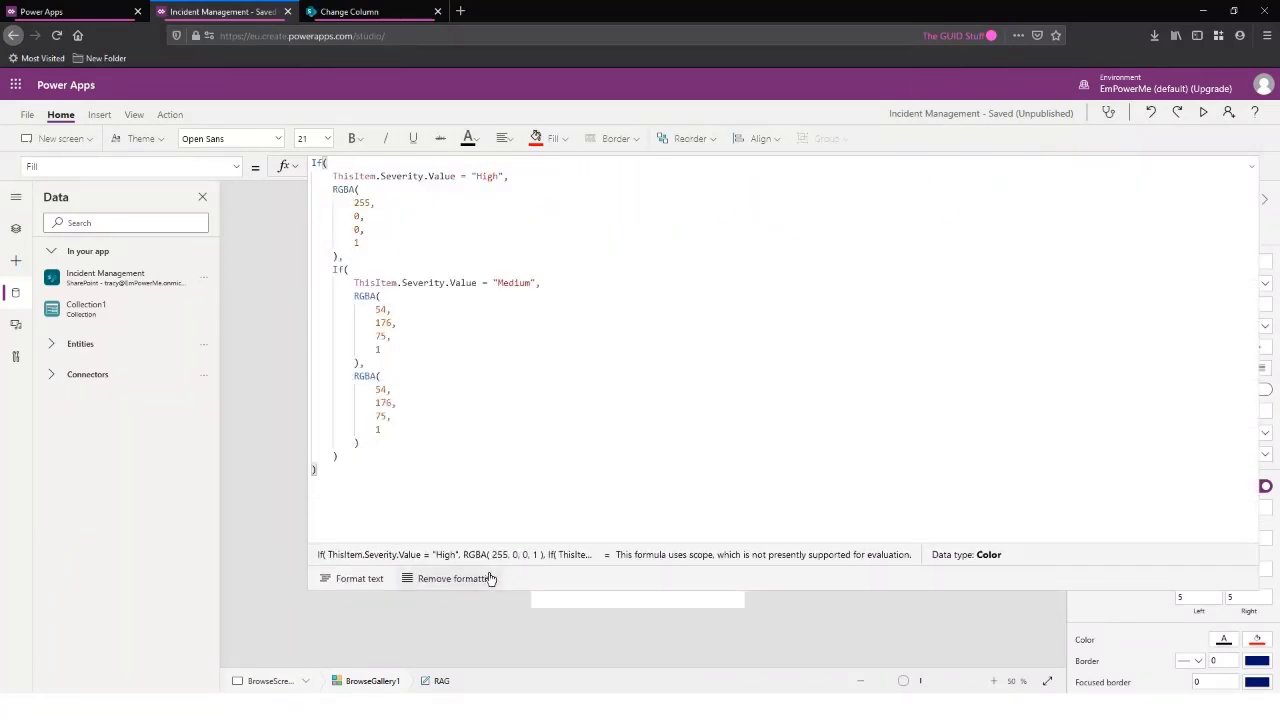
Collapse the RGBA color after the "High" condition onto one line as RGBA(255,0,0,1), by removing its line breaks and spaces
click(413, 189)
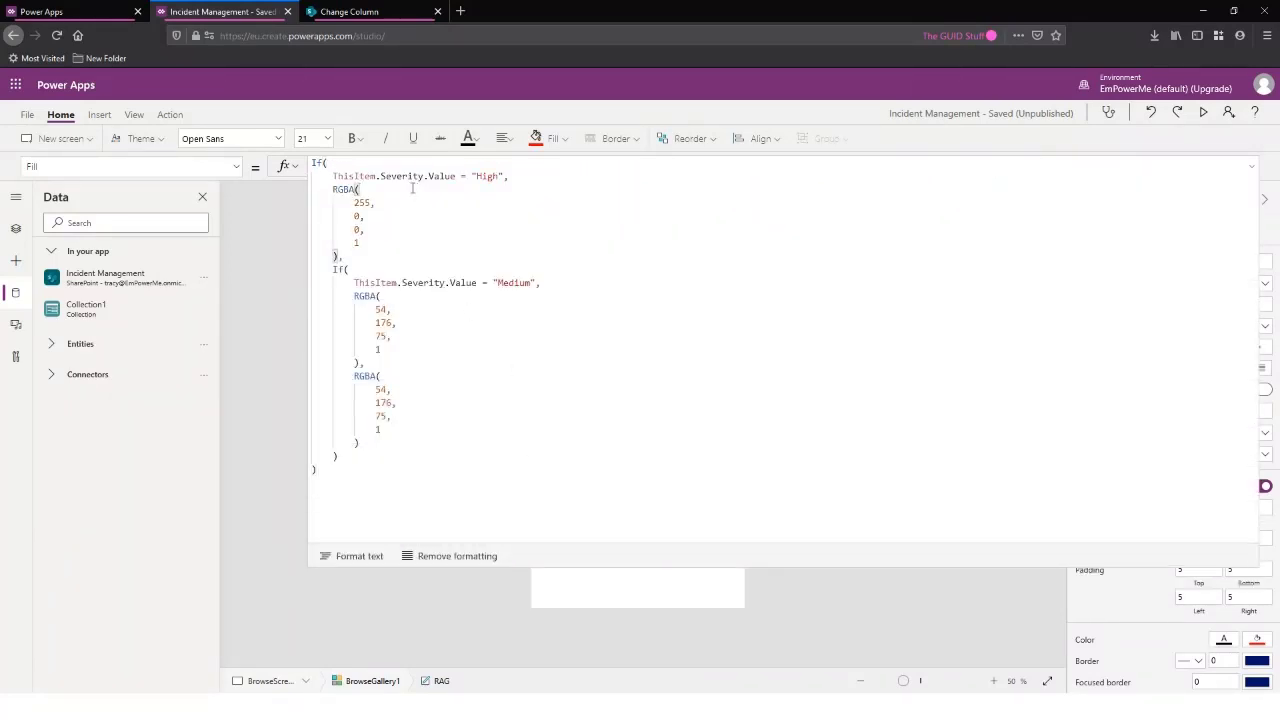
key(Delete)
key(Delete)
key(Delete)
key(Delete)
key(Delete)
key(Delete)
key(Delete)
key(Delete)
key(Delete)
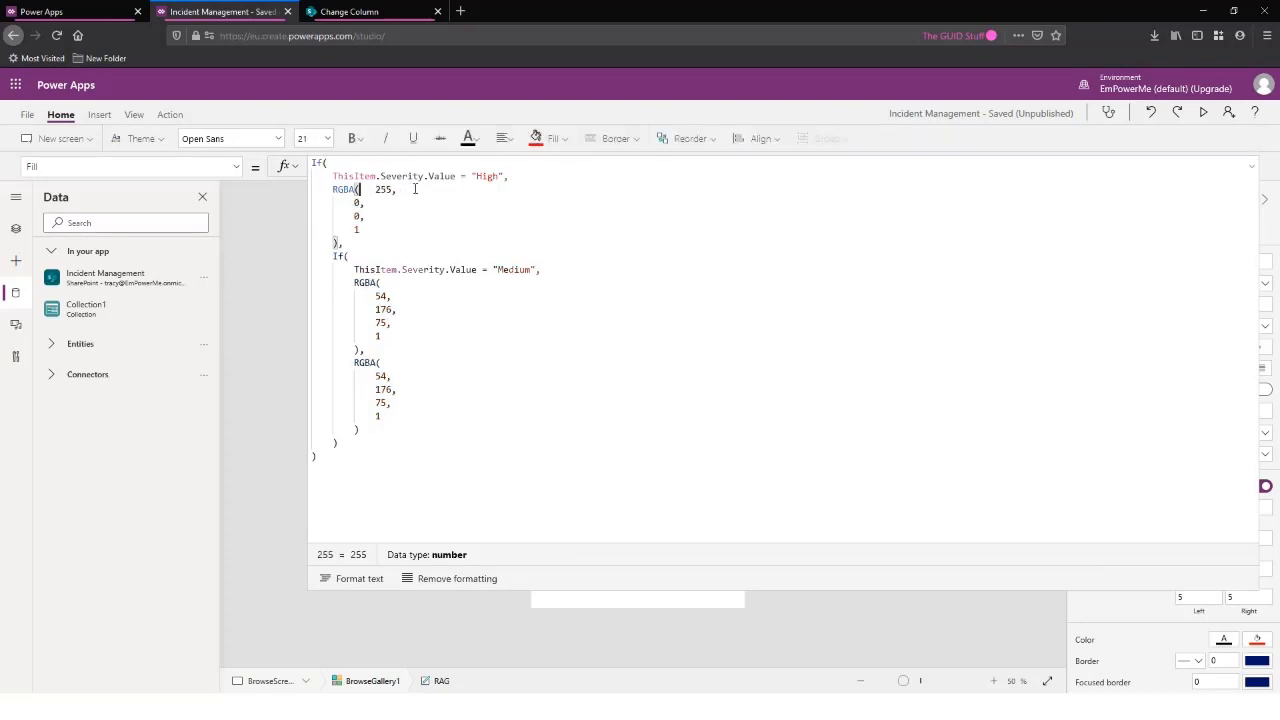
click(404, 189)
key(Delete)
key(Delete)
key(Delete)
key(Delete)
key(Delete)
key(Delete)
key(Delete)
key(Delete)
key(Delete)
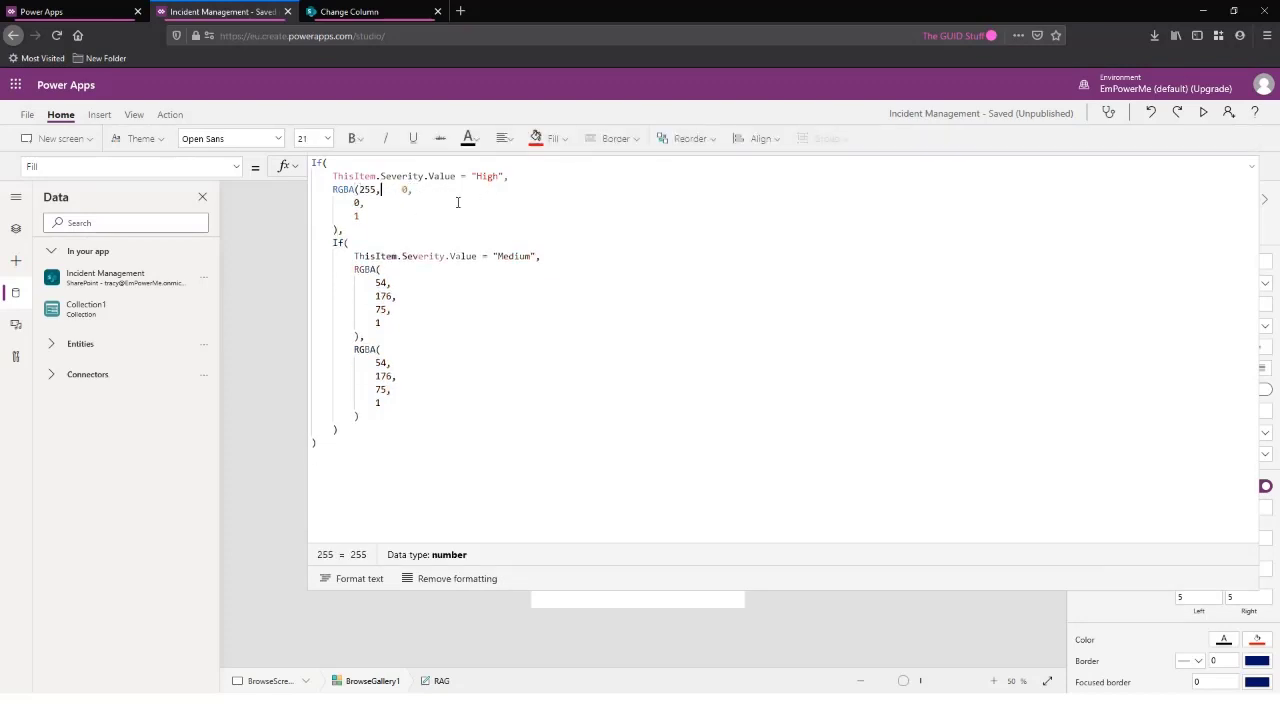
key(Delete)
key(Delete)
key(Delete)
key(Delete)
key(Delete)
key(Delete)
key(Delete)
key(Delete)
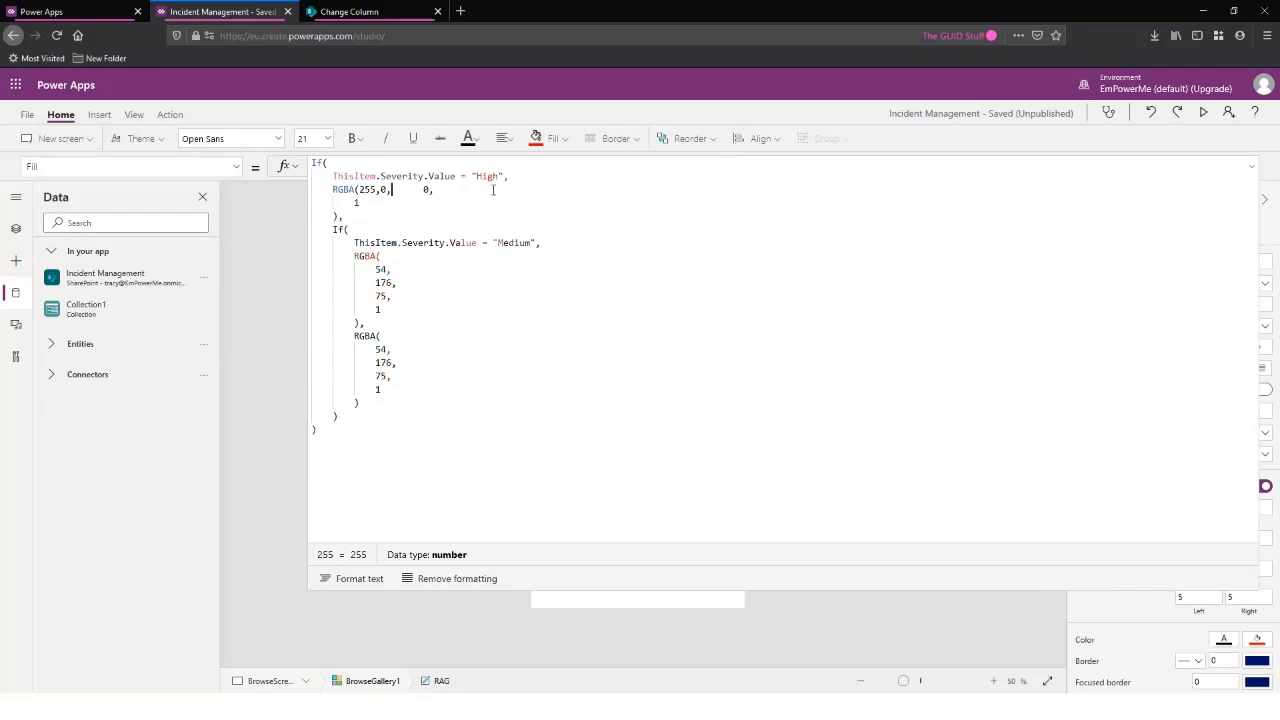
key(Delete)
key(Delete)
key(Delete)
key(Delete)
key(Delete)
key(Delete)
key(Delete)
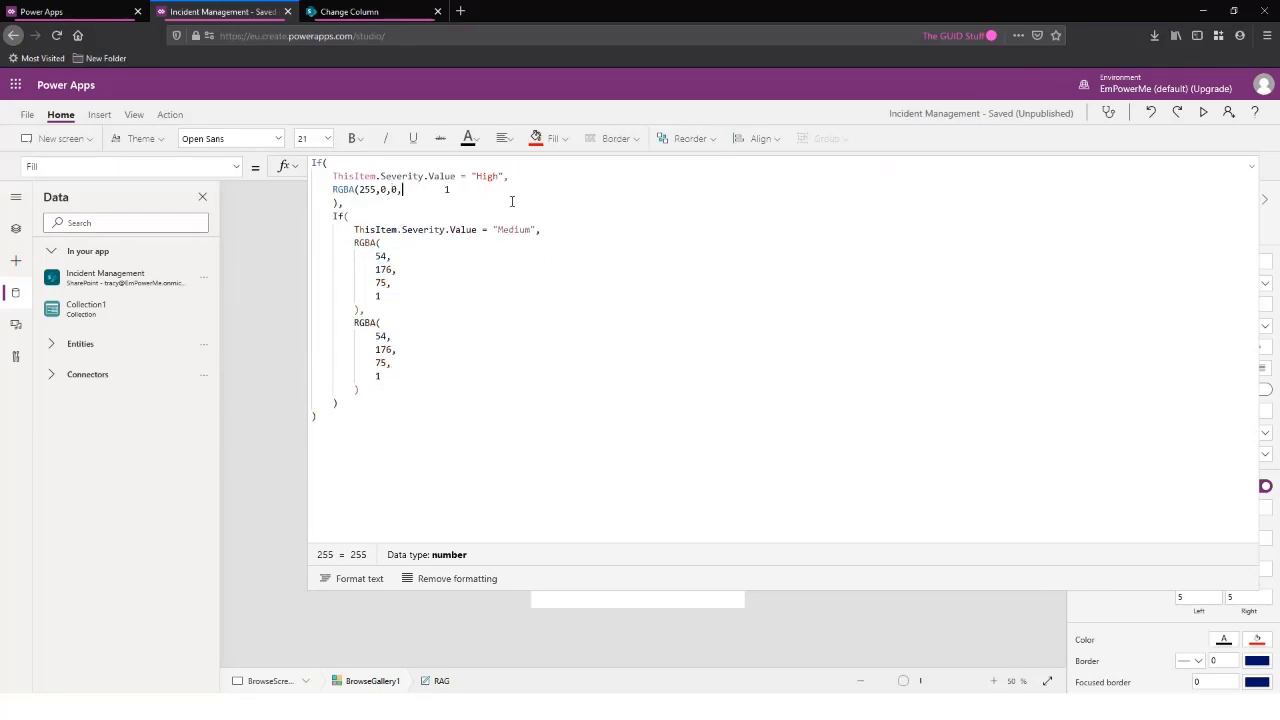
key(Delete)
key(Delete)
key(Delete)
click(428, 191)
key(Delete)
key(Delete)
key(Delete)
key(Delete)
key(Delete)
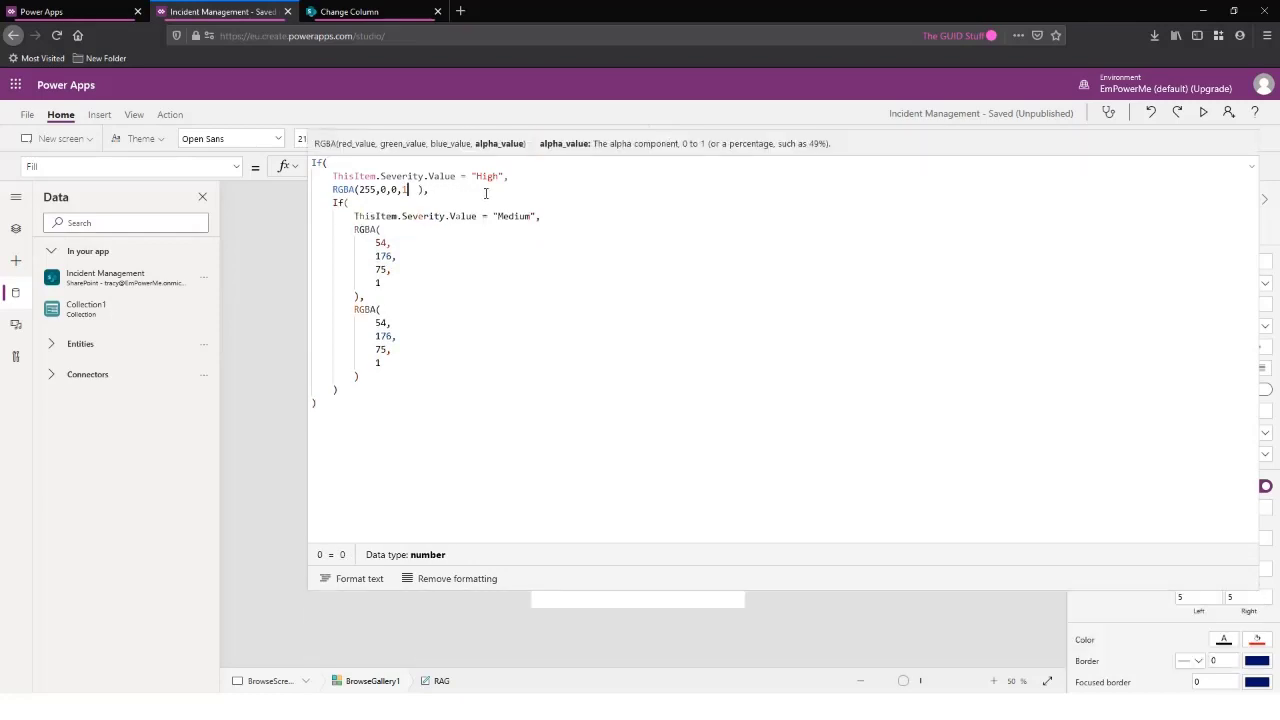
Collapse the RGBA color after the "Medium" condition onto a single line, reading RGBA(54,176,75,1) followed by a comma
click(405, 230)
key(Delete)
key(Delete)
key(Delete)
key(Delete)
key(Delete)
key(Delete)
key(Delete)
key(Delete)
key(Delete)
key(Delete)
key(Delete)
key(Delete)
key(Delete)
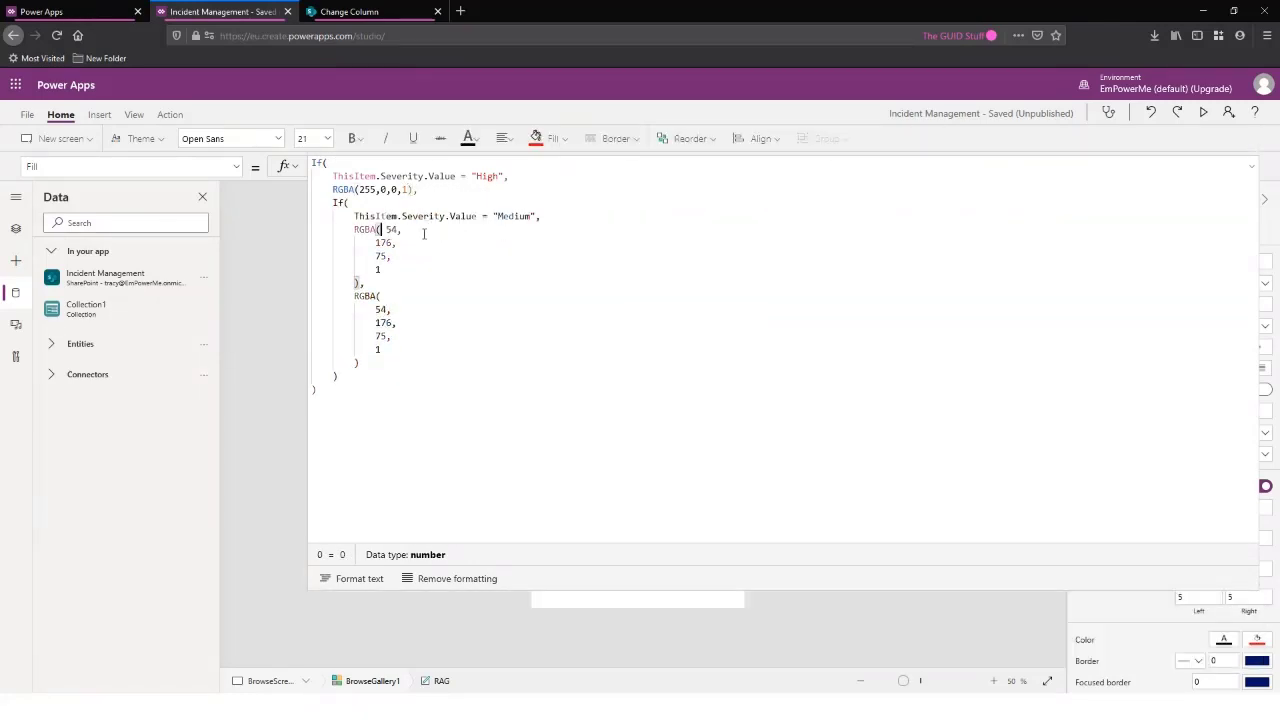
click(456, 230)
key(Delete)
key(Delete)
key(Delete)
key(Delete)
key(Delete)
key(Delete)
key(Delete)
key(Delete)
key(Delete)
key(Delete)
key(Delete)
key(Delete)
key(Delete)
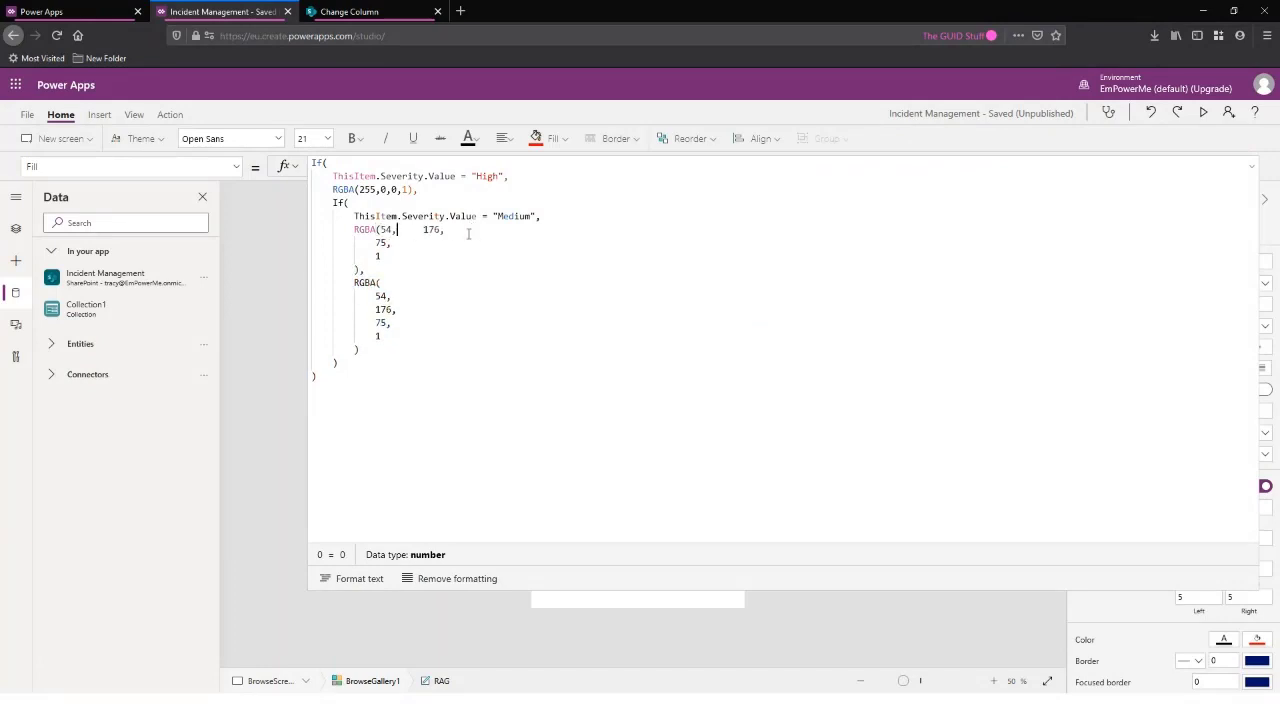
click(431, 232)
key(Delete)
key(Delete)
key(Delete)
key(Delete)
key(Delete)
key(Delete)
key(Delete)
key(Delete)
key(Delete)
key(Delete)
key(Delete)
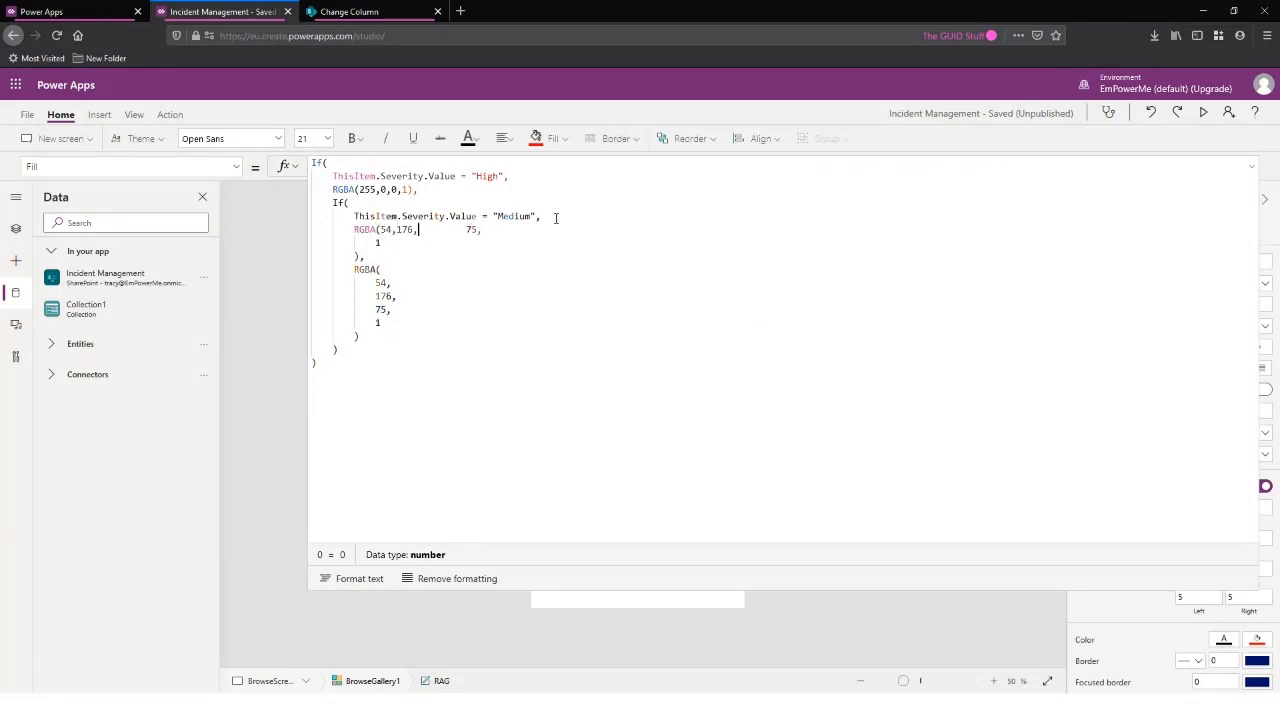
key(Delete)
key(Delete)
key(Delete)
key(Delete)
key(Delete)
key(Delete)
key(Delete)
key(Delete)
key(Delete)
key(Delete)
key(Delete)
key(Delete)
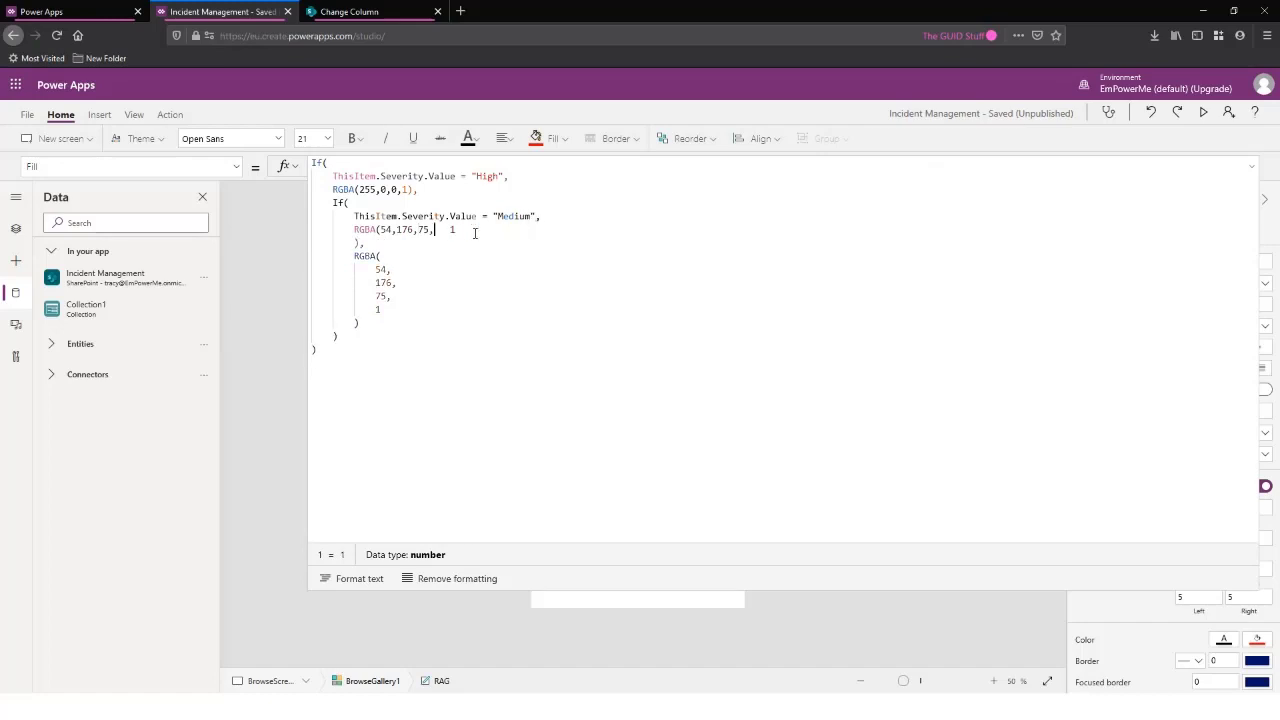
key(Delete)
key(Delete)
key(Delete)
key(Right)
key(Delete)
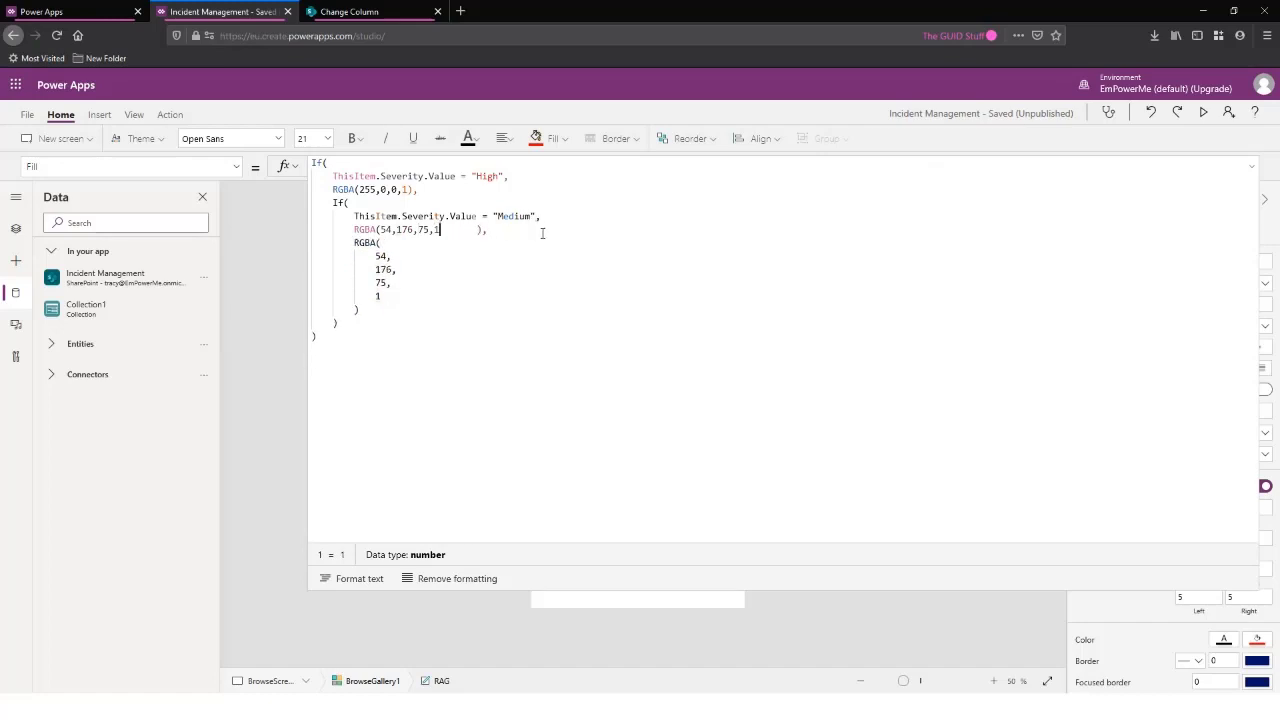
key(Delete)
key(Delete)
key(Delete)
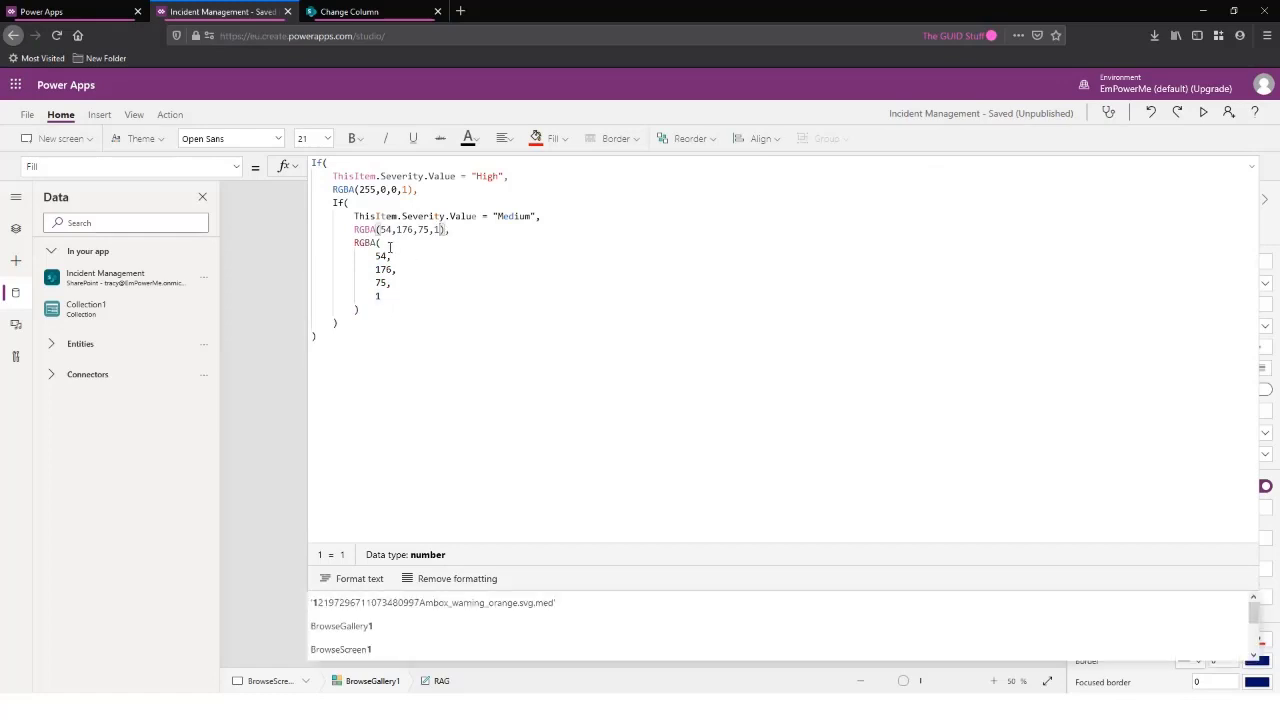
Collapse the nested If's else color onto a single line as RGBA(54,176,75,1), and highlight the "High" condition line
click(391, 243)
key(Delete)
key(Delete)
key(Delete)
key(Delete)
key(Delete)
key(Delete)
key(Delete)
key(Delete)
key(Delete)
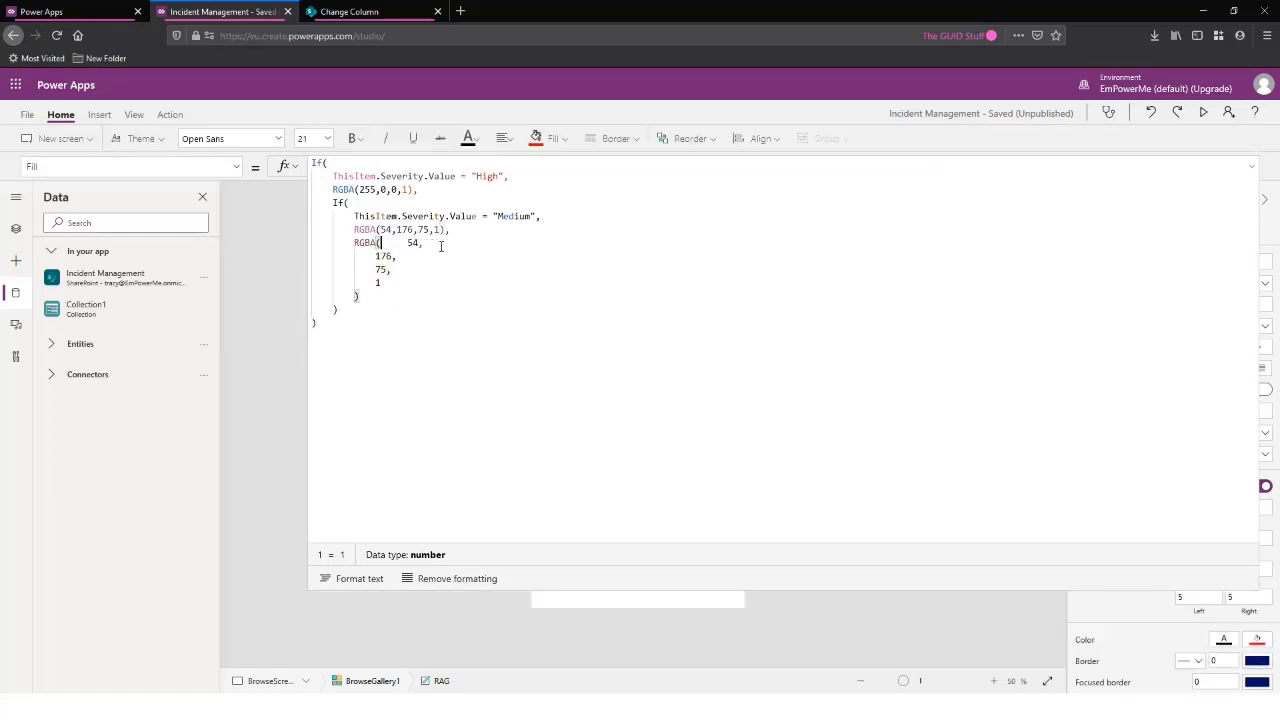
key(Delete)
key(Delete)
key(Delete)
key(Delete)
key(Right)
key(Right)
key(Right)
key(Delete)
key(Delete)
key(Delete)
key(Delete)
key(Delete)
key(Delete)
key(Delete)
key(Delete)
key(Delete)
key(Delete)
key(Delete)
key(Right)
key(Right)
key(Right)
key(Right)
key(Delete)
key(Delete)
key(Delete)
key(Delete)
key(Delete)
key(Delete)
key(Delete)
key(Delete)
key(Delete)
key(Delete)
key(Delete)
key(Delete)
key(Delete)
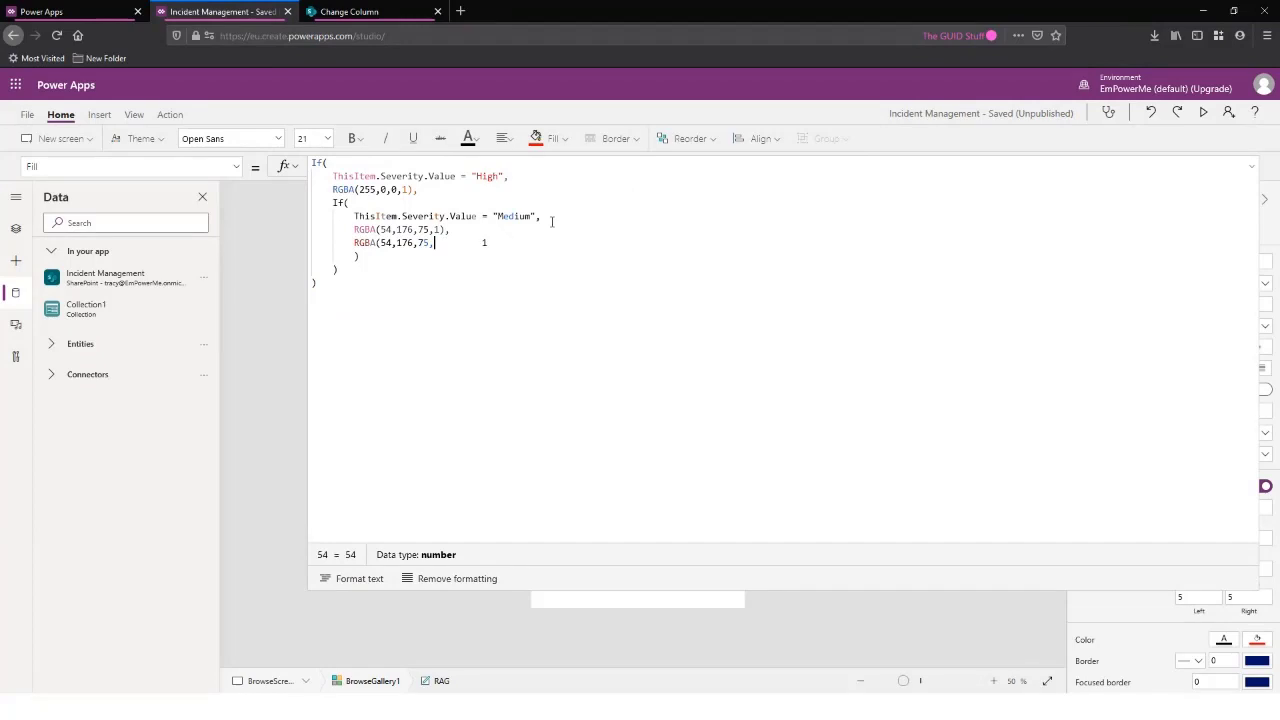
key(Delete)
key(Delete)
key(Delete)
key(Delete)
key(Delete)
key(Delete)
key(Delete)
key(Delete)
key(Delete)
key(Right)
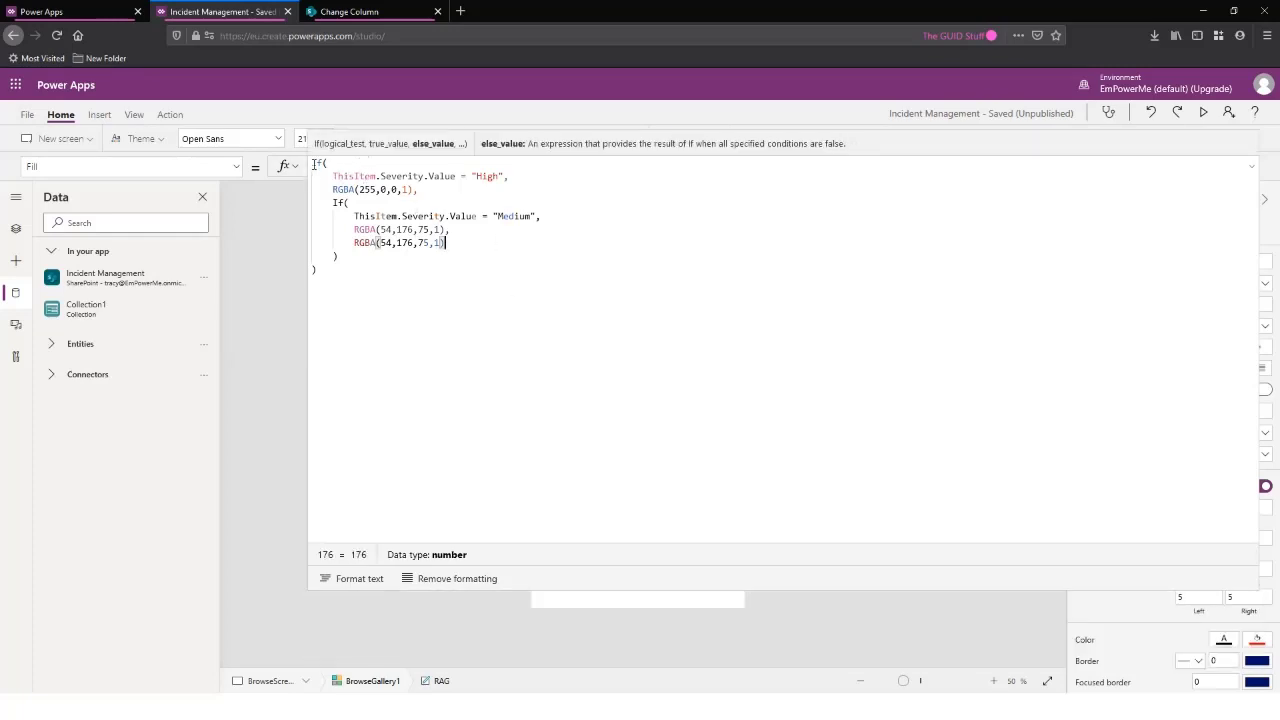
drag(312, 163, 504, 177)
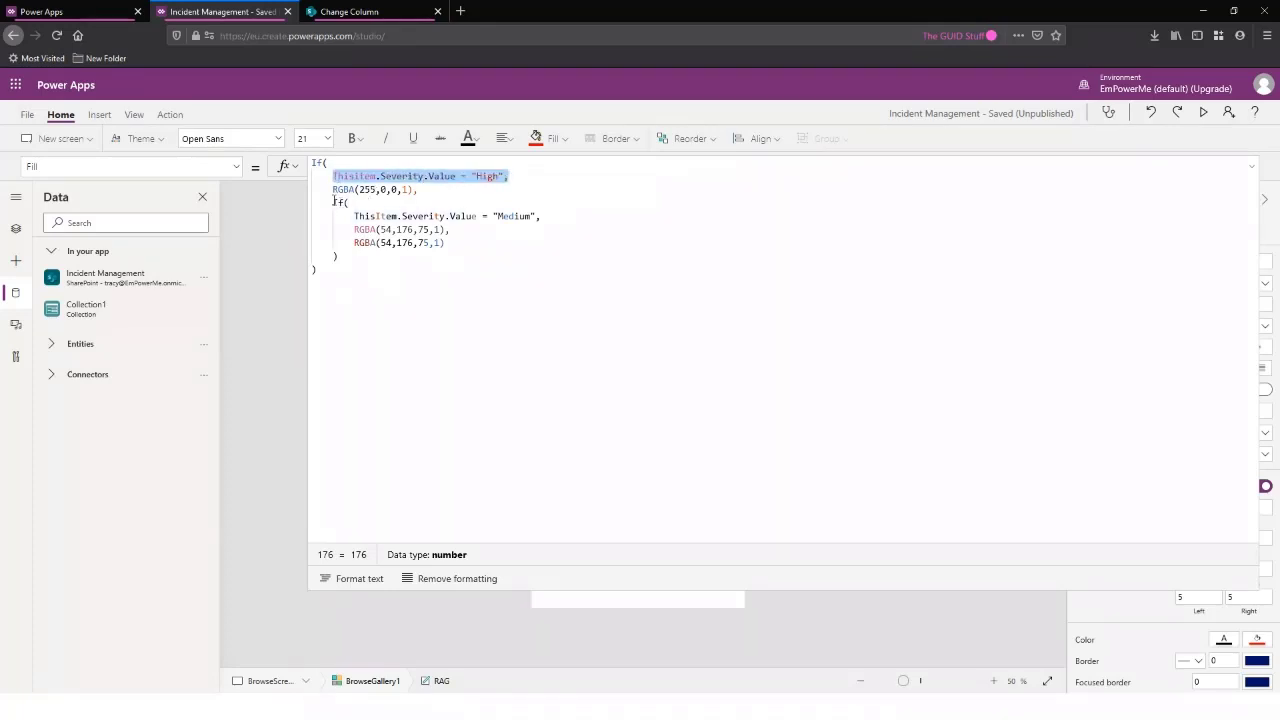
Highlight the Fill formula's High color, Medium condition and else color one after another, and collapse the formula area
drag(333, 189, 420, 190)
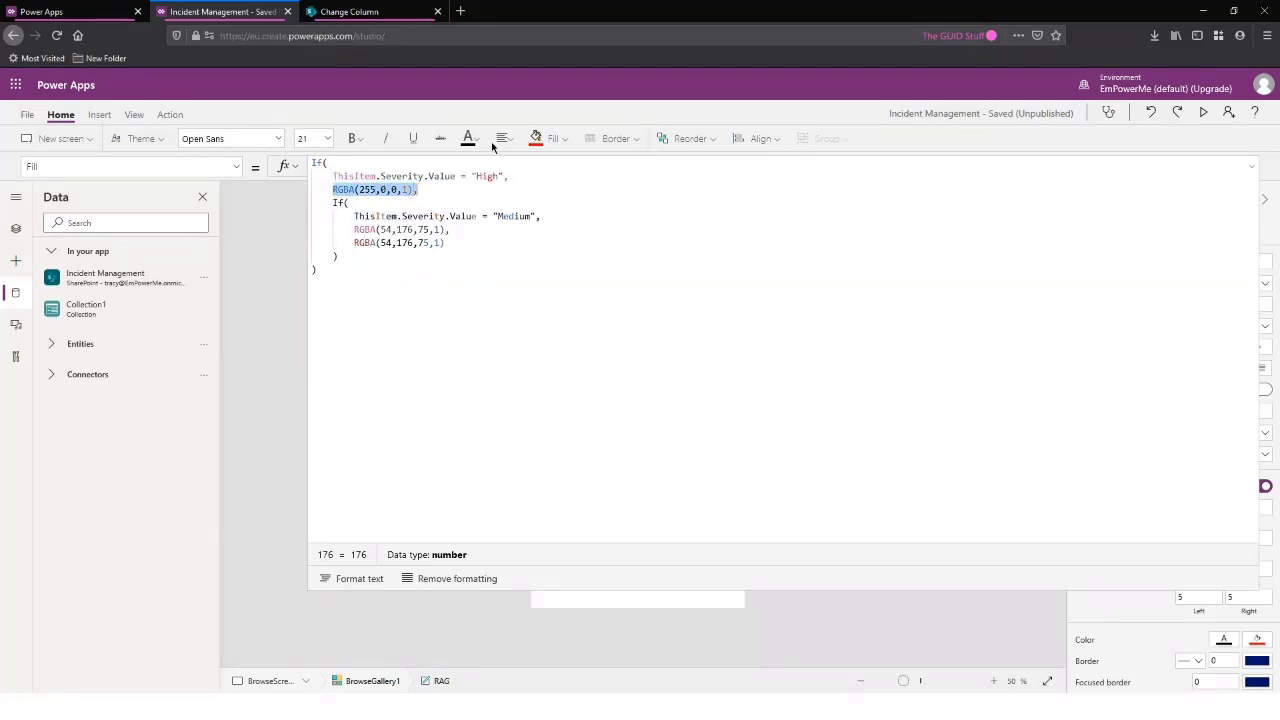
click(327, 206)
drag(354, 216, 452, 229)
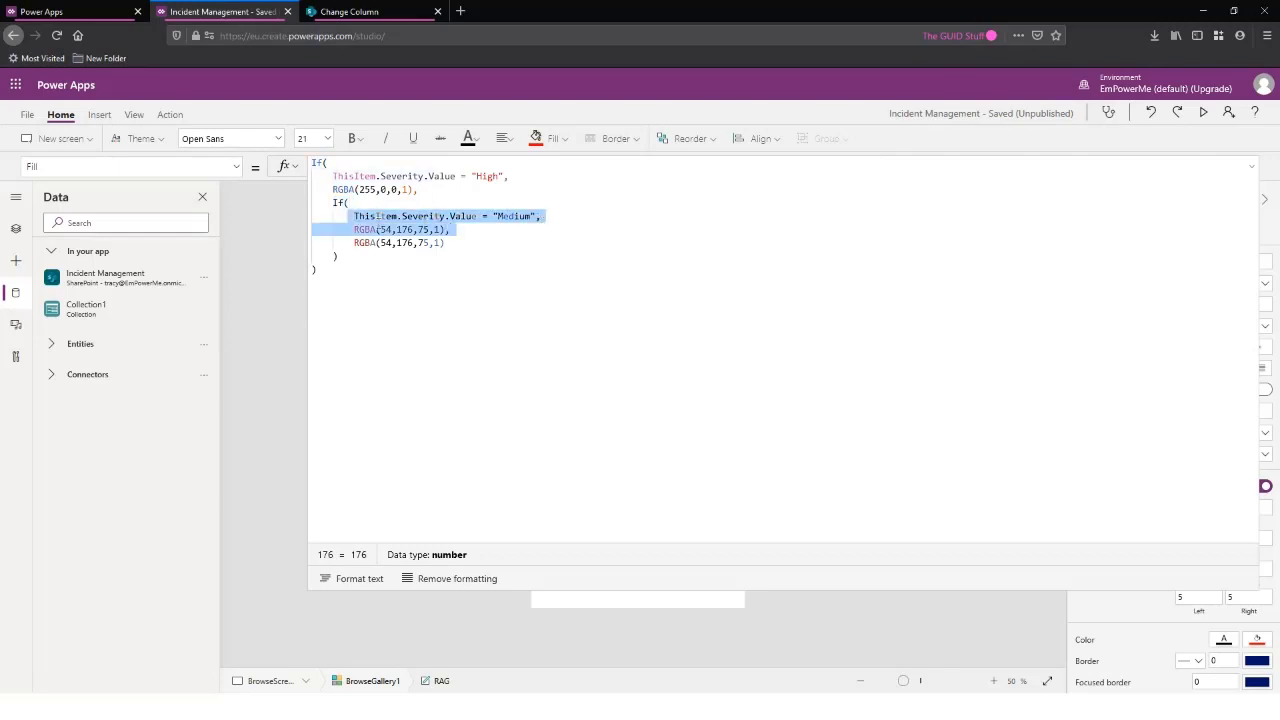
drag(354, 229, 451, 229)
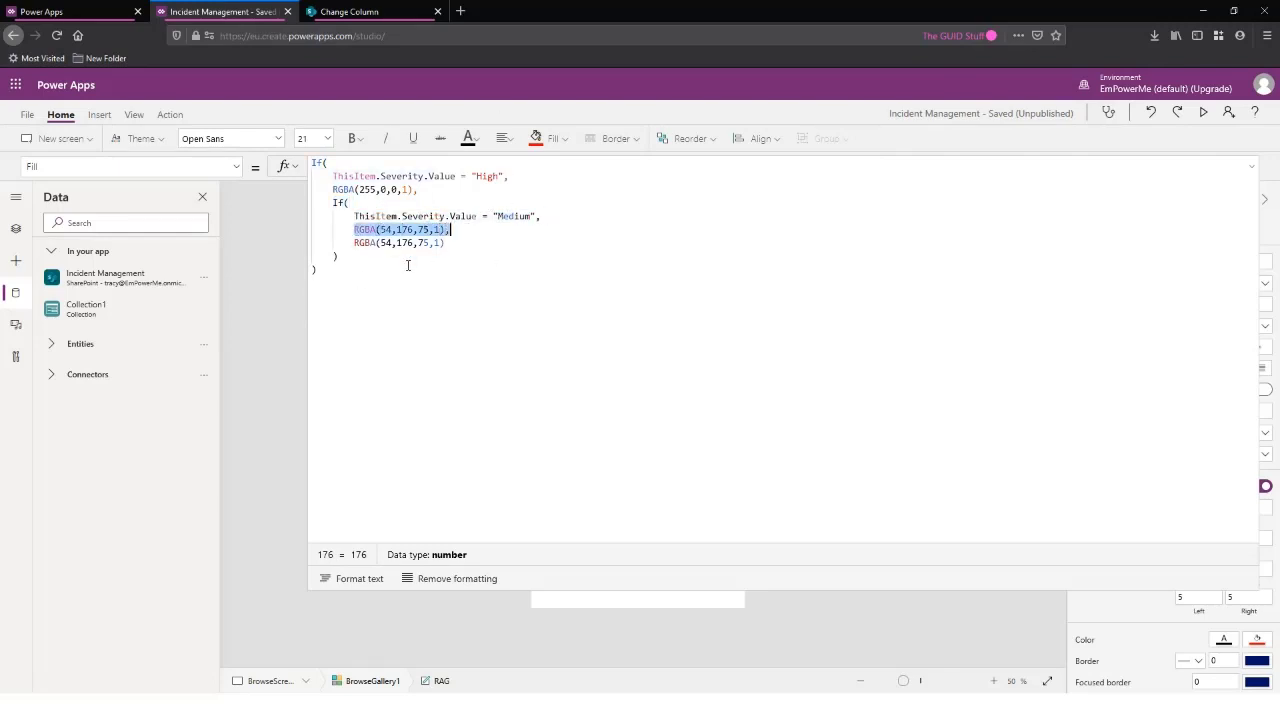
drag(355, 243, 450, 243)
click(499, 280)
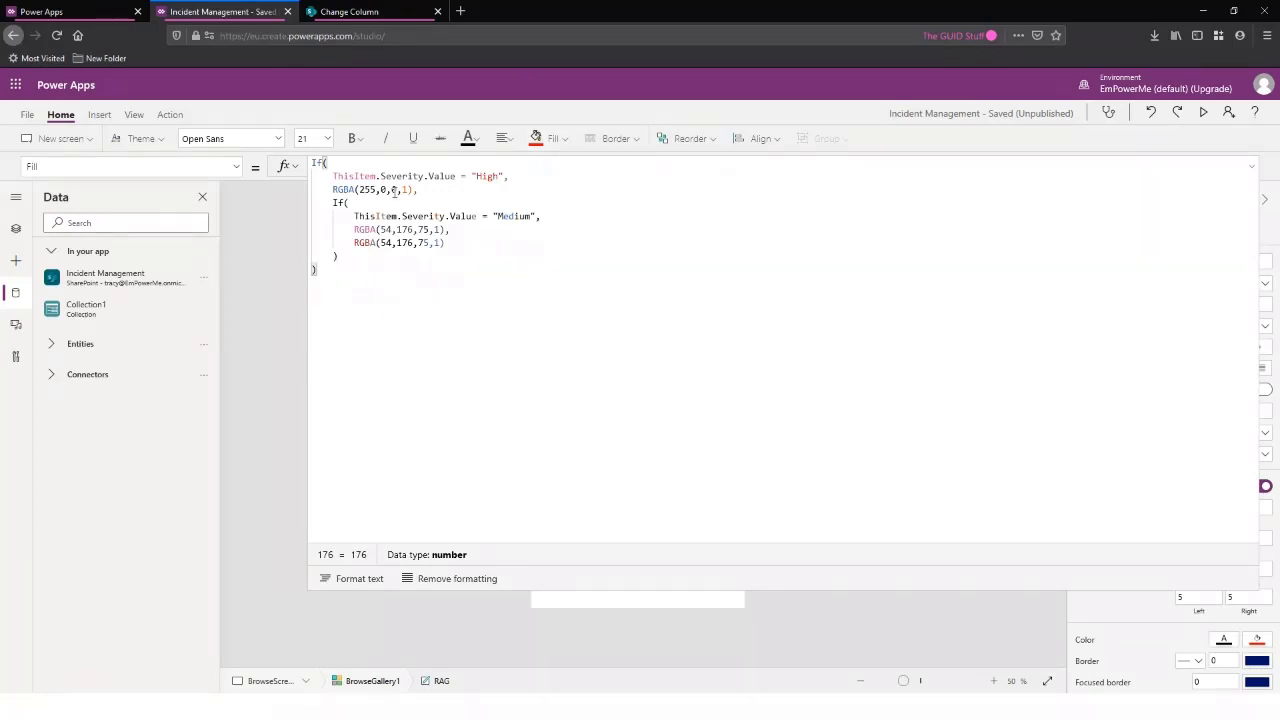
click(1251, 166)
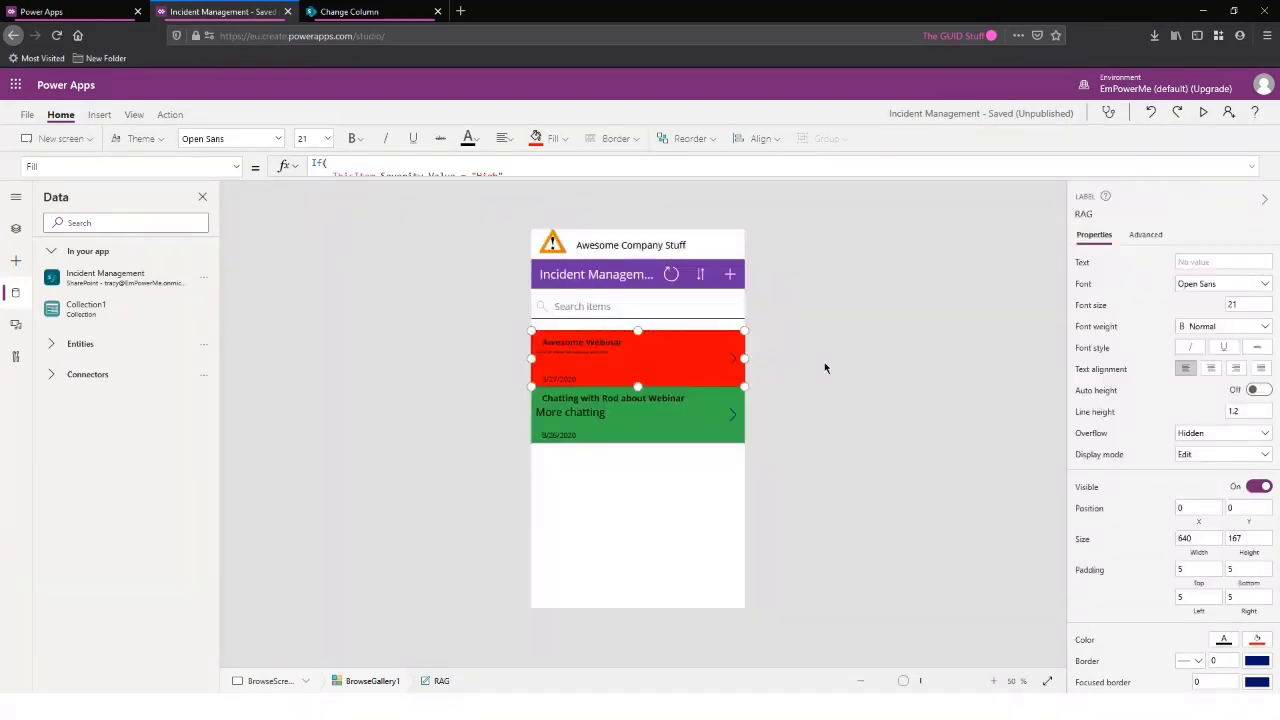
Show the screens' tree view, check the detail screen of the Awesome Webinar incident, and return to the browse screen
click(843, 344)
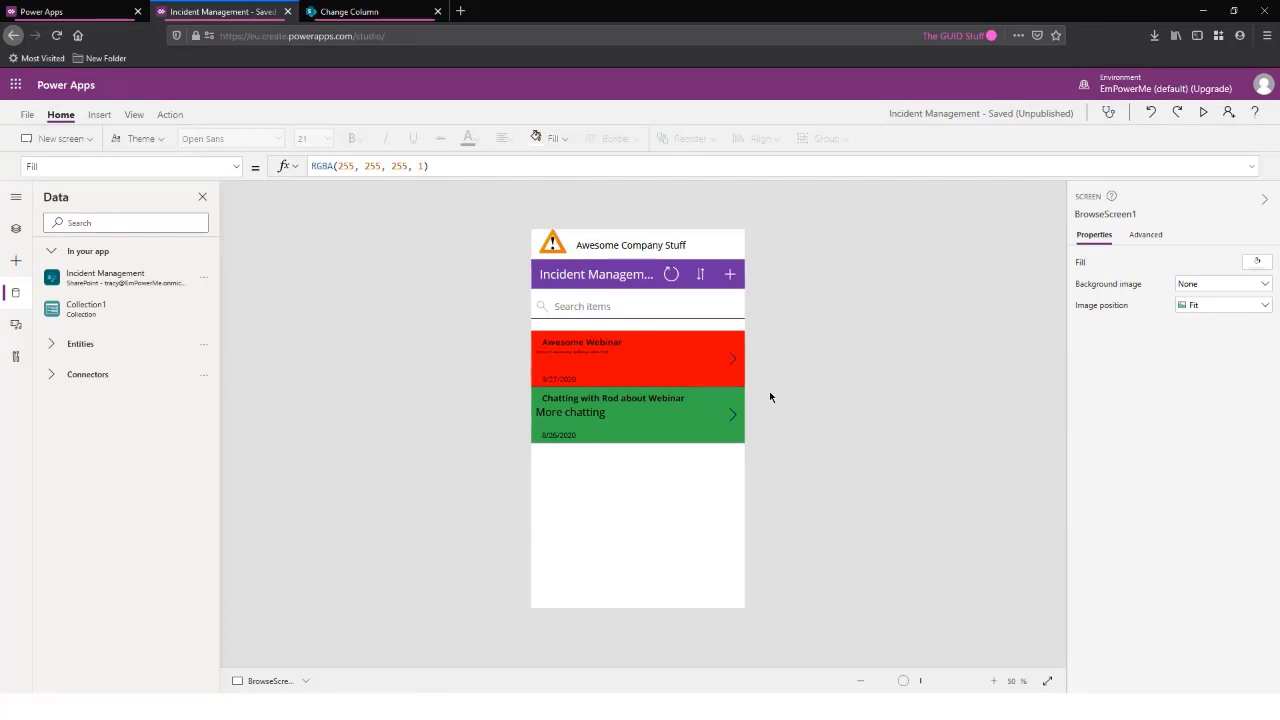
click(15, 228)
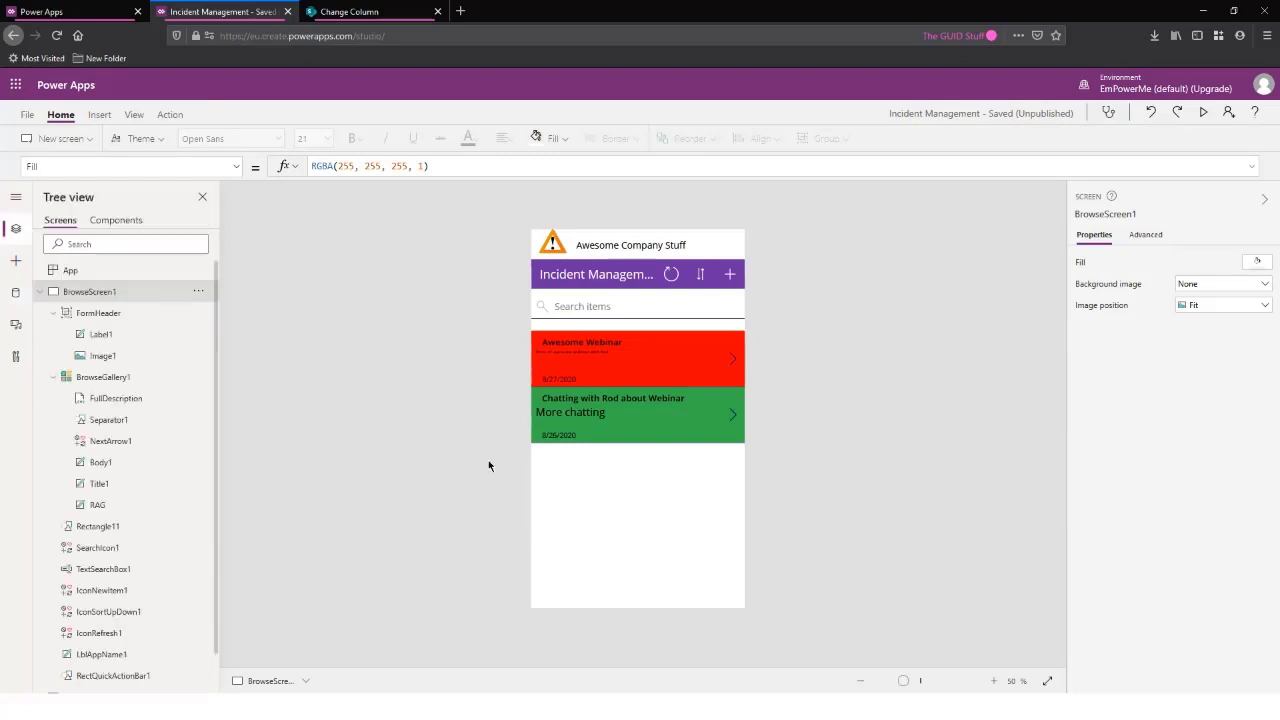
alt+click(735, 363)
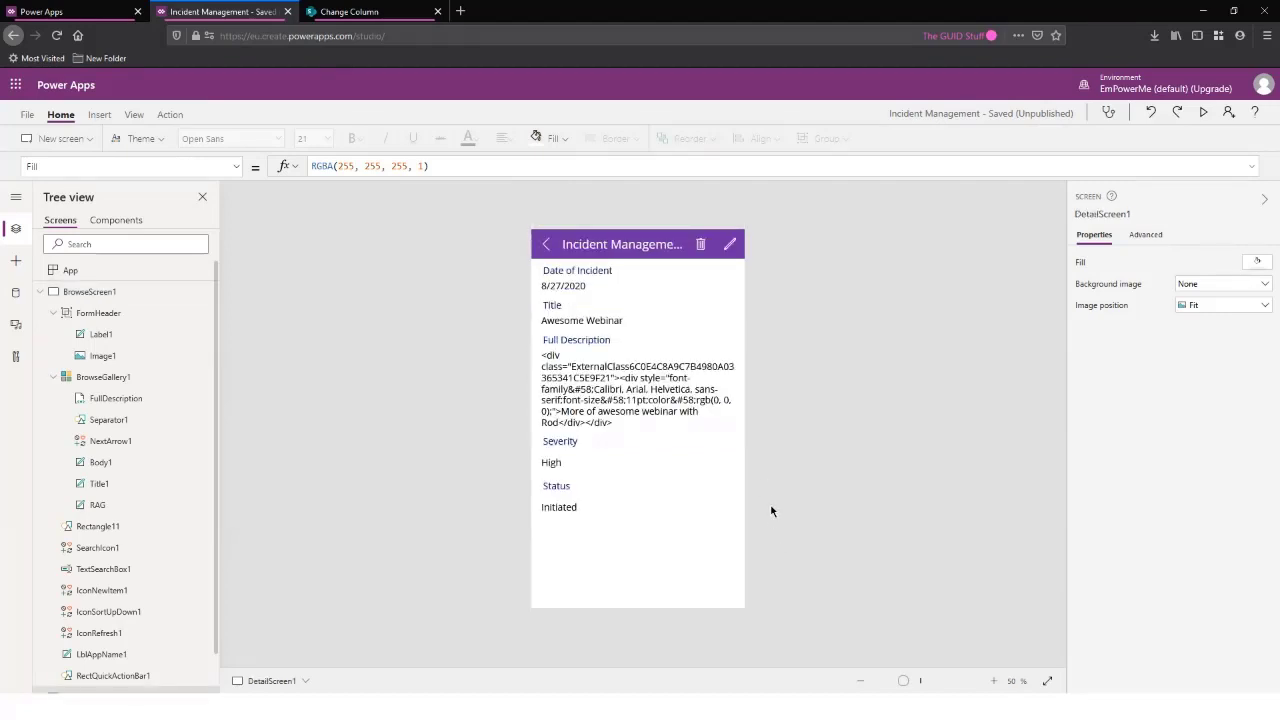
alt+click(546, 244)
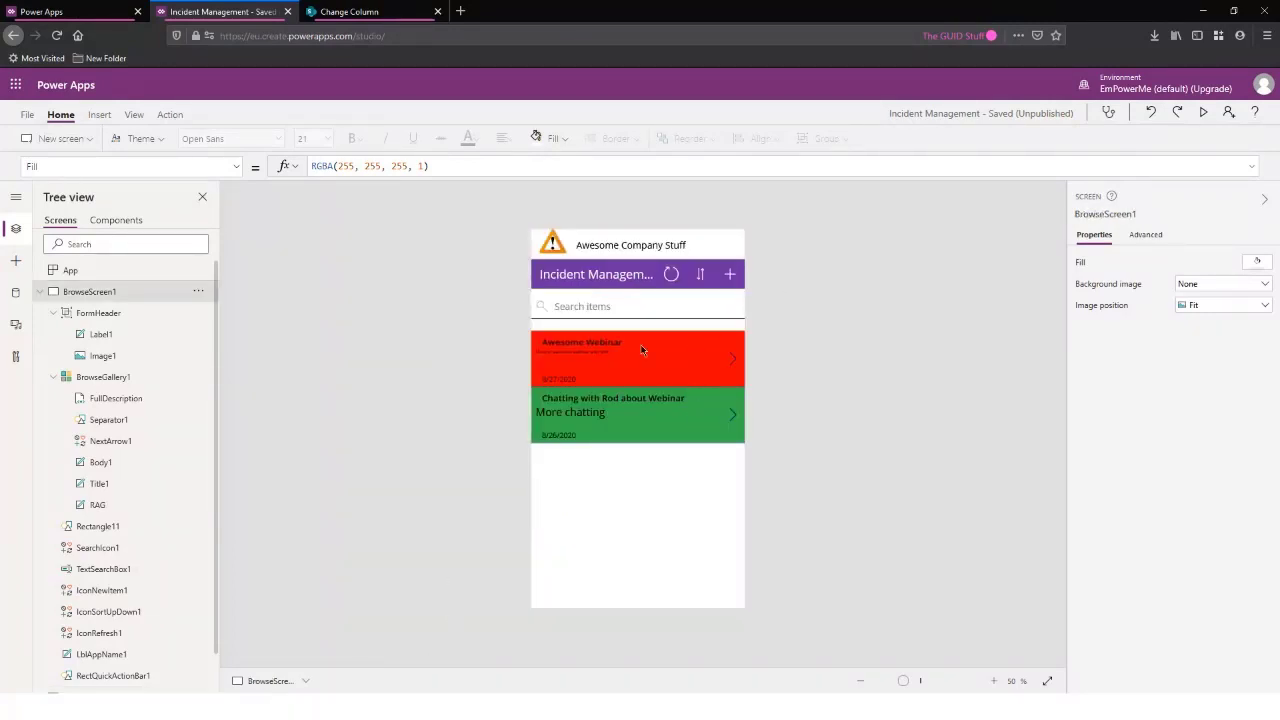
Preview the app, open the Awesome Webinar incident's details, and return to editing on that detail screen at 60 % zoom
click(1204, 113)
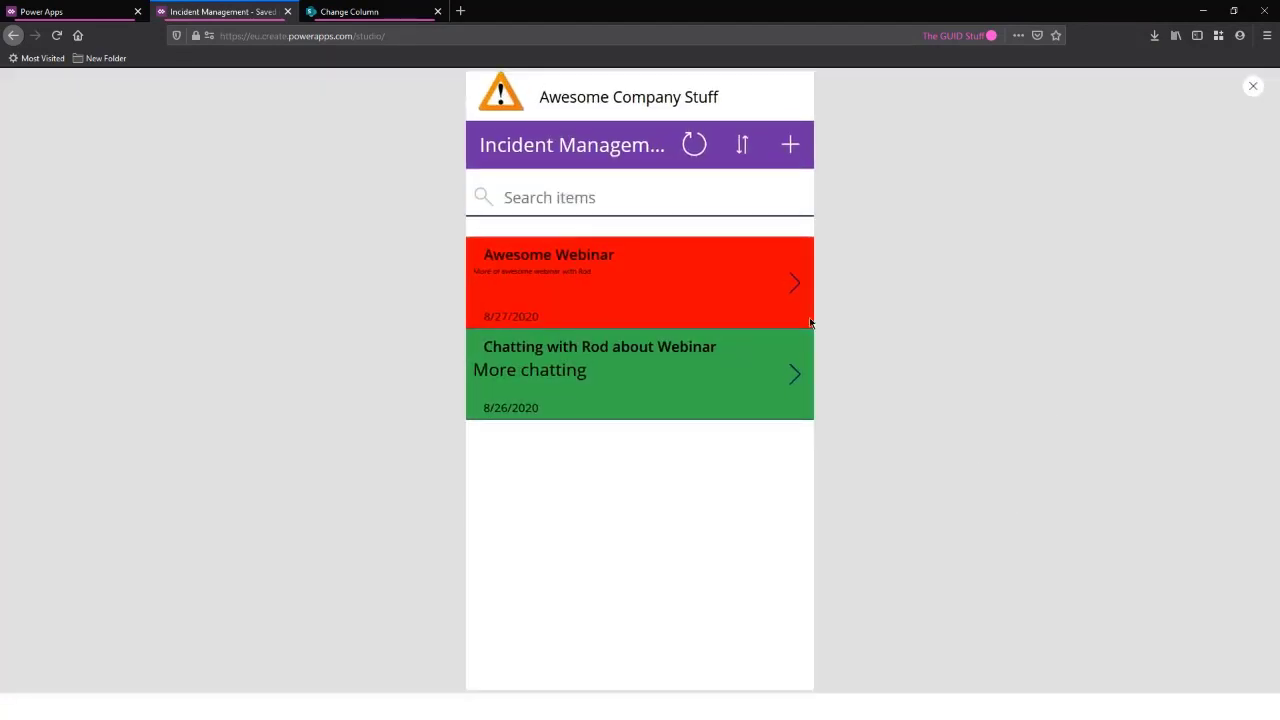
click(790, 285)
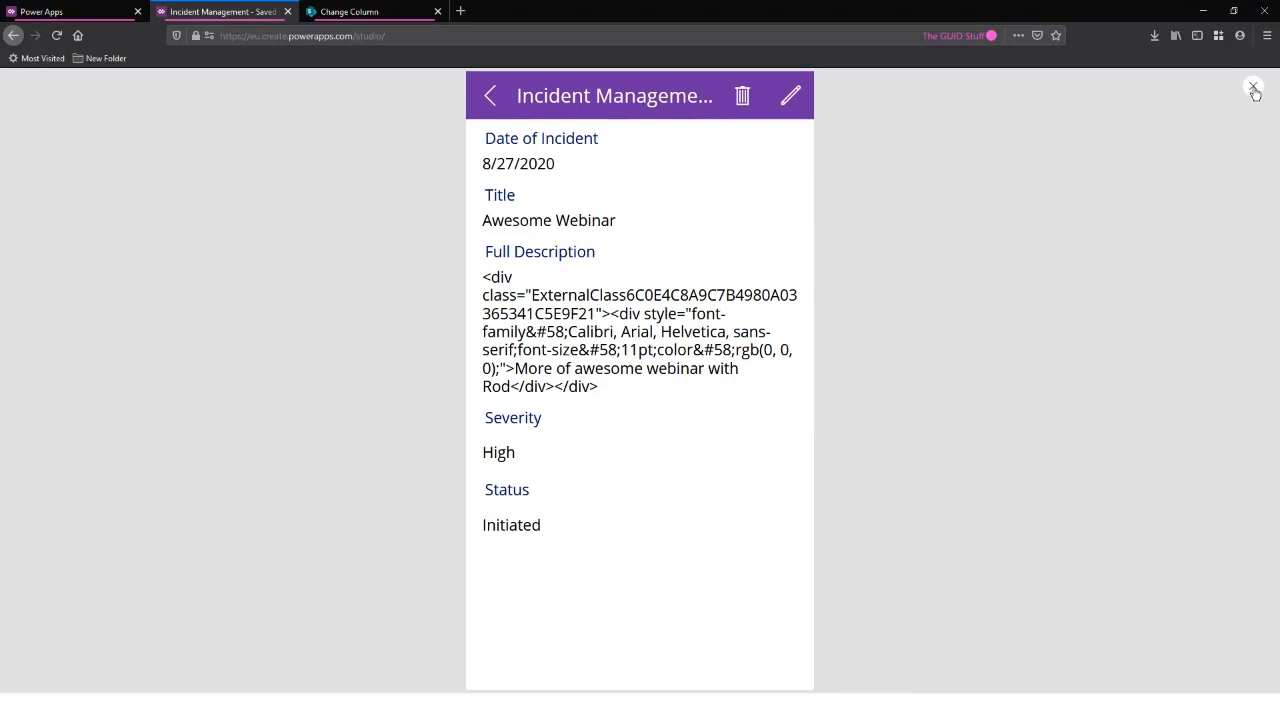
click(1252, 87)
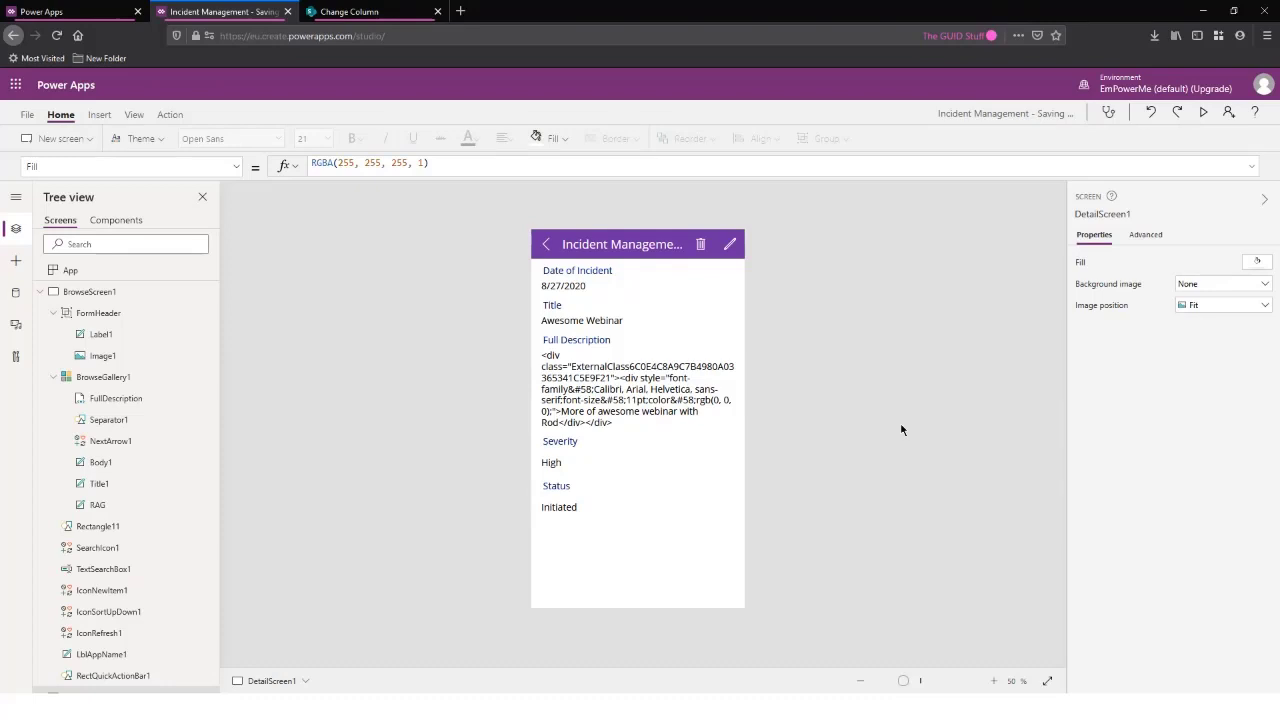
click(994, 681)
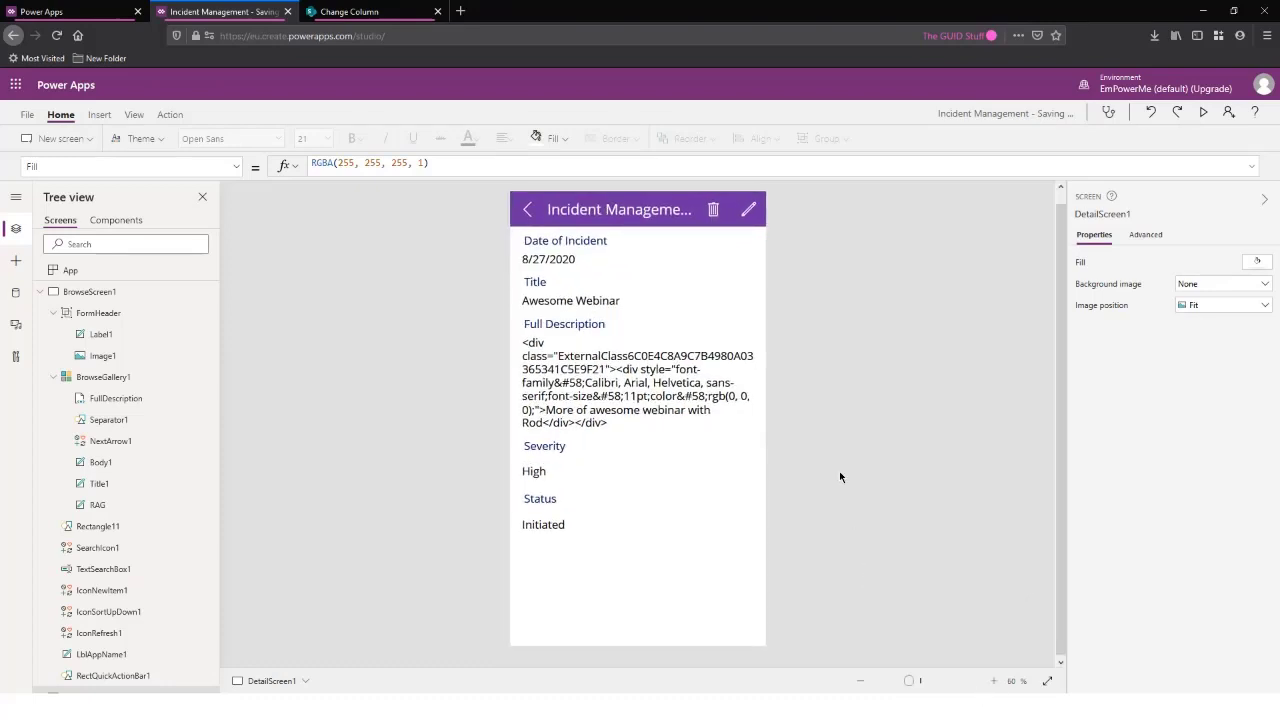
Locate the Full Description card within DetailForm1, expand it, and select its DataCardValue3 label
click(580, 376)
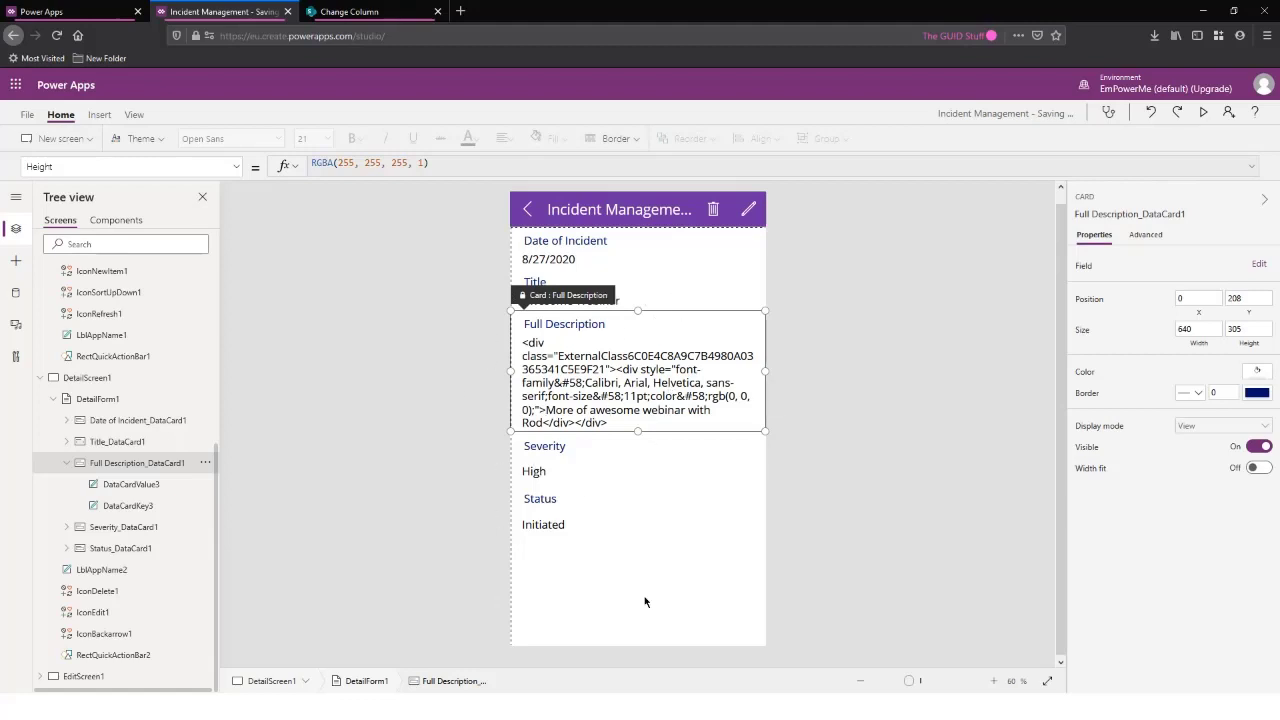
click(66, 463)
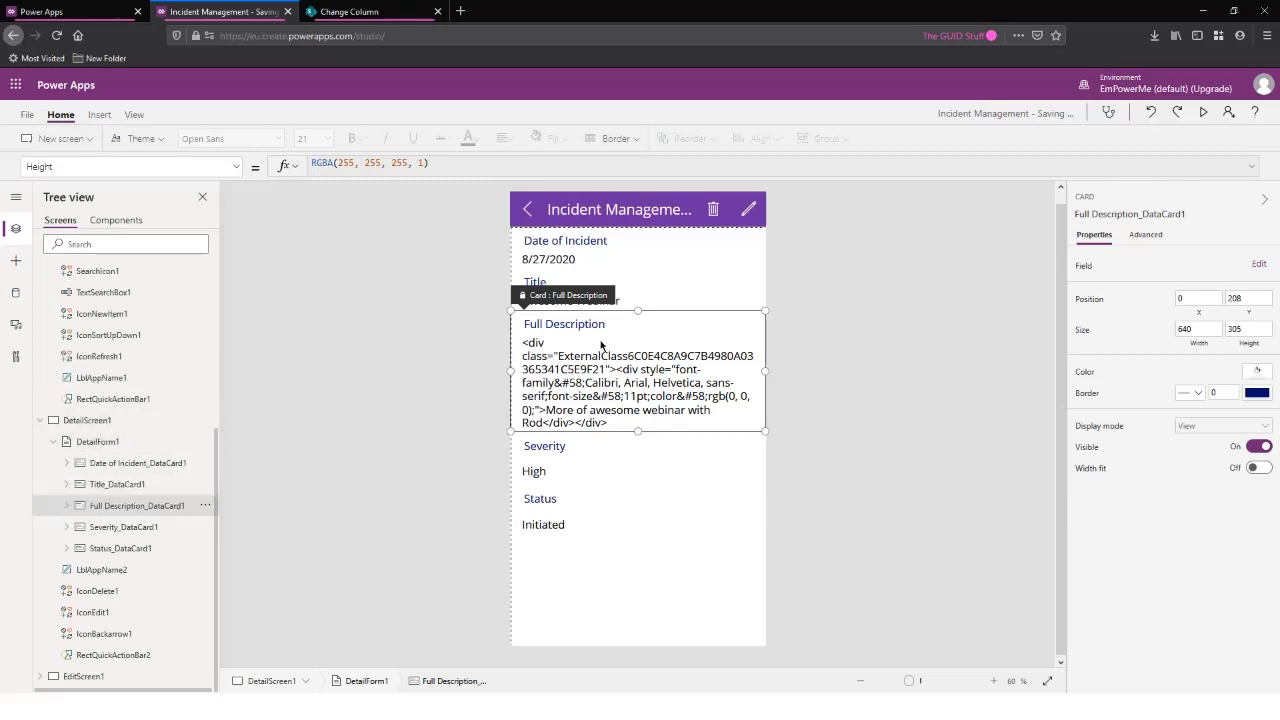
click(108, 443)
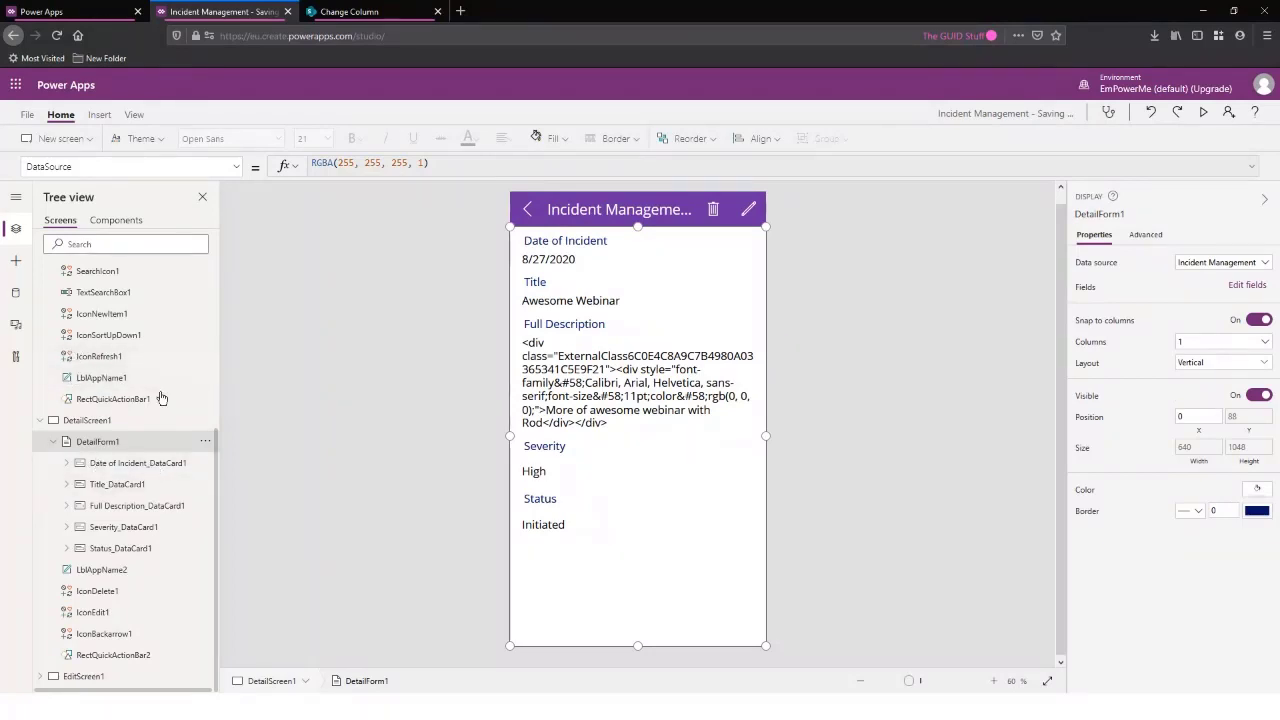
scroll(160, 397, up, 3)
scroll(108, 410, down, 5)
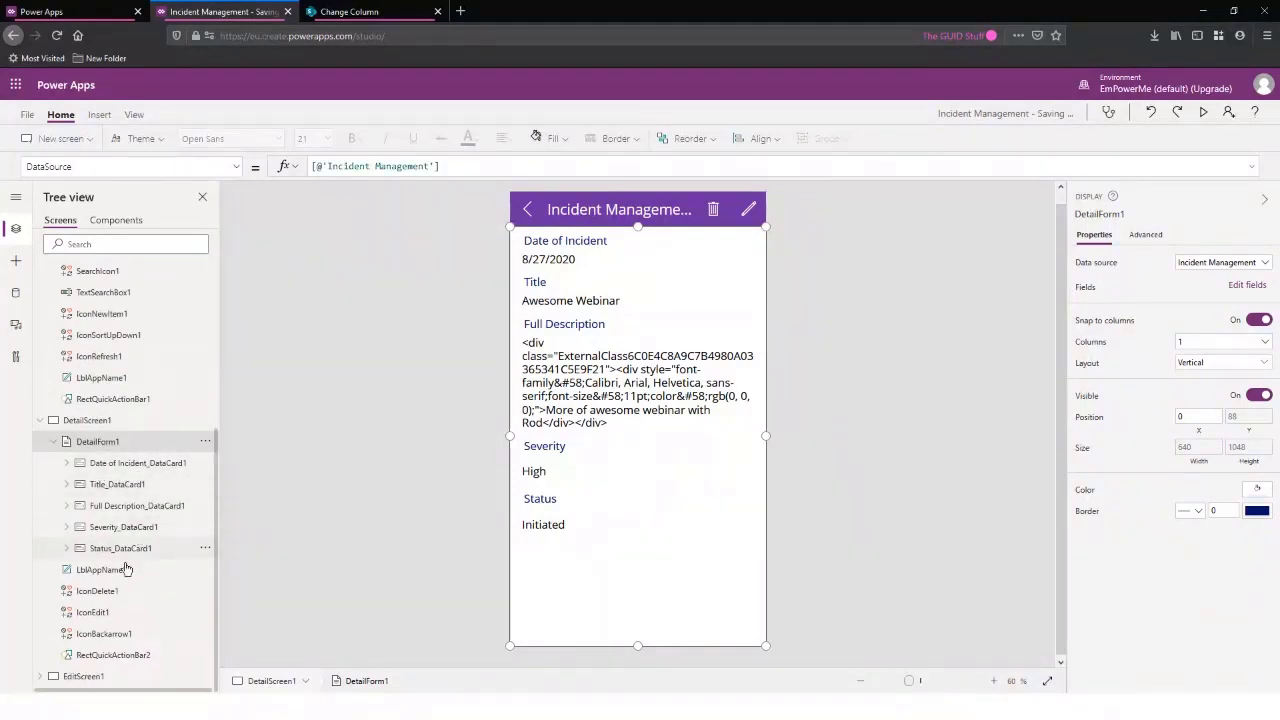
click(66, 506)
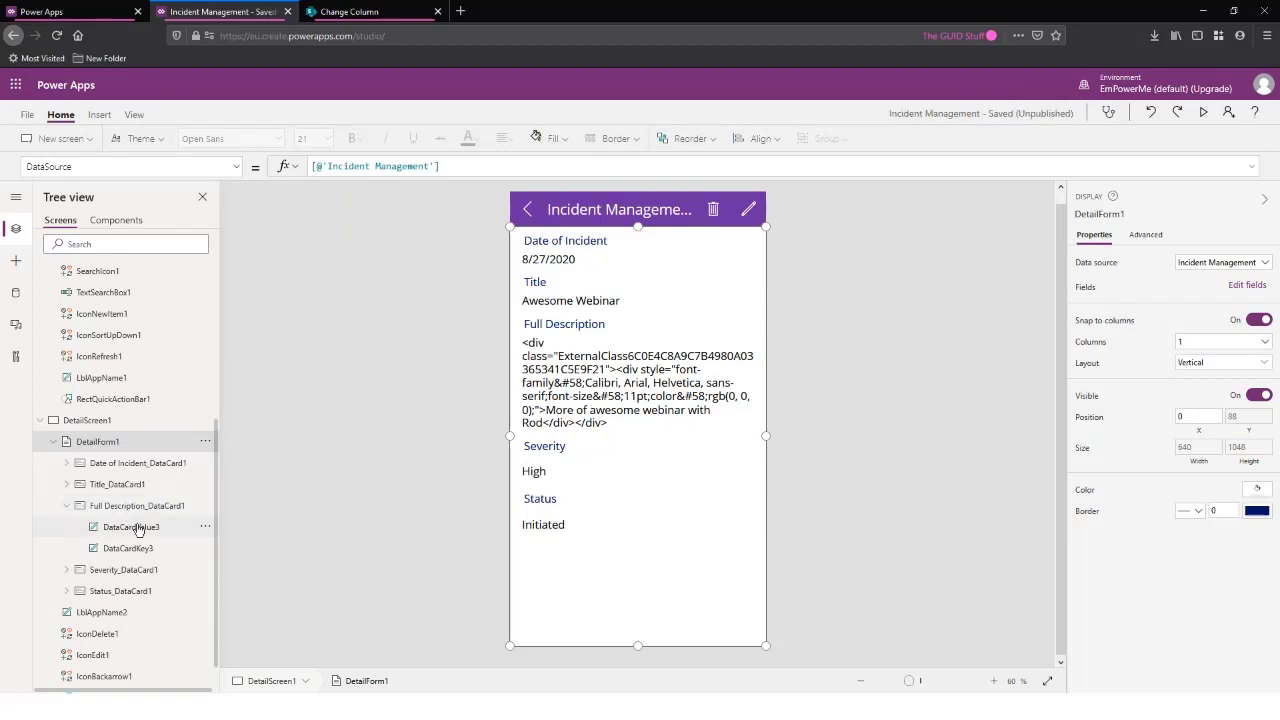
click(135, 527)
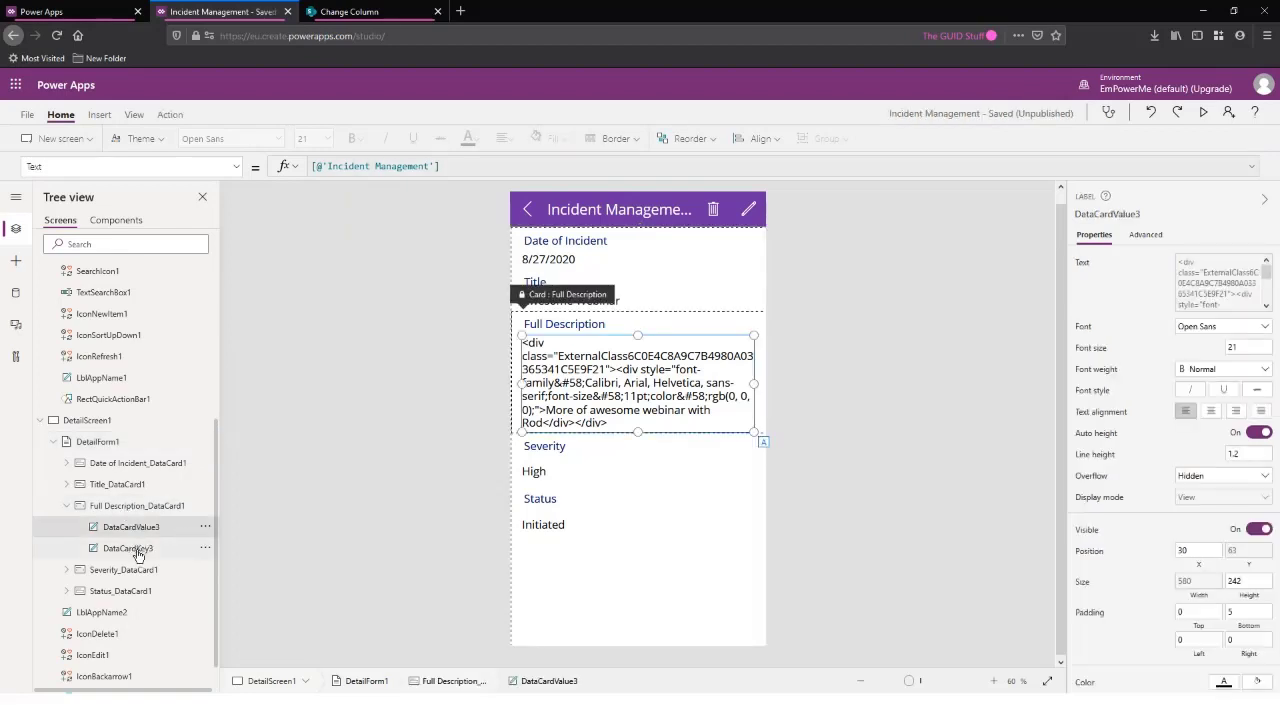
Compare the Text formulas of DataCardKey3 and DataCardValue3 with their parent Full Description card and DetailForm1
click(132, 548)
click(130, 530)
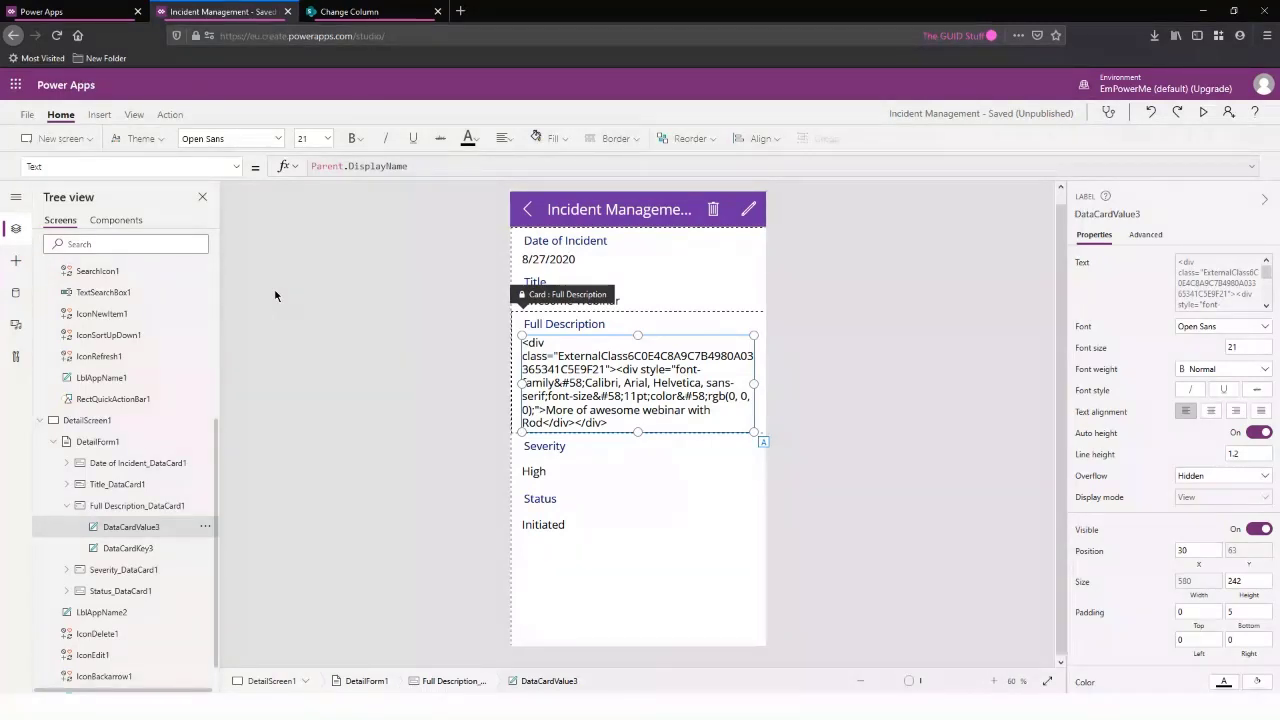
click(160, 507)
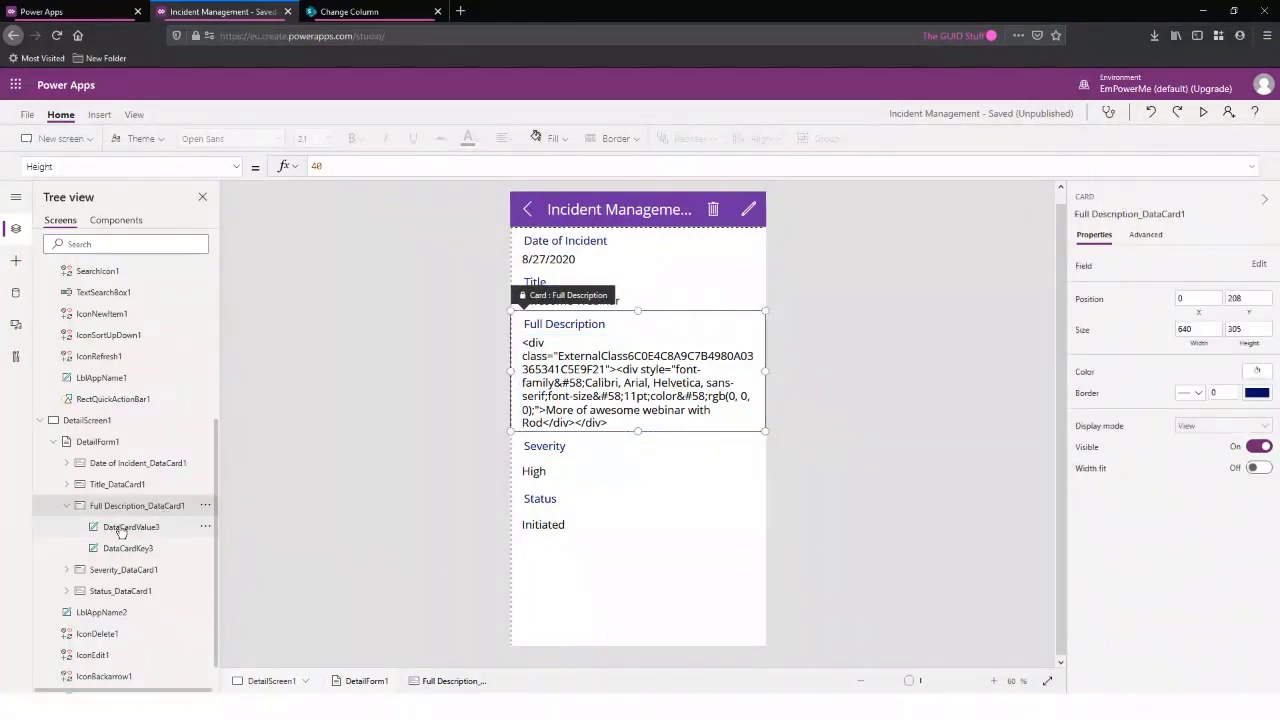
click(144, 529)
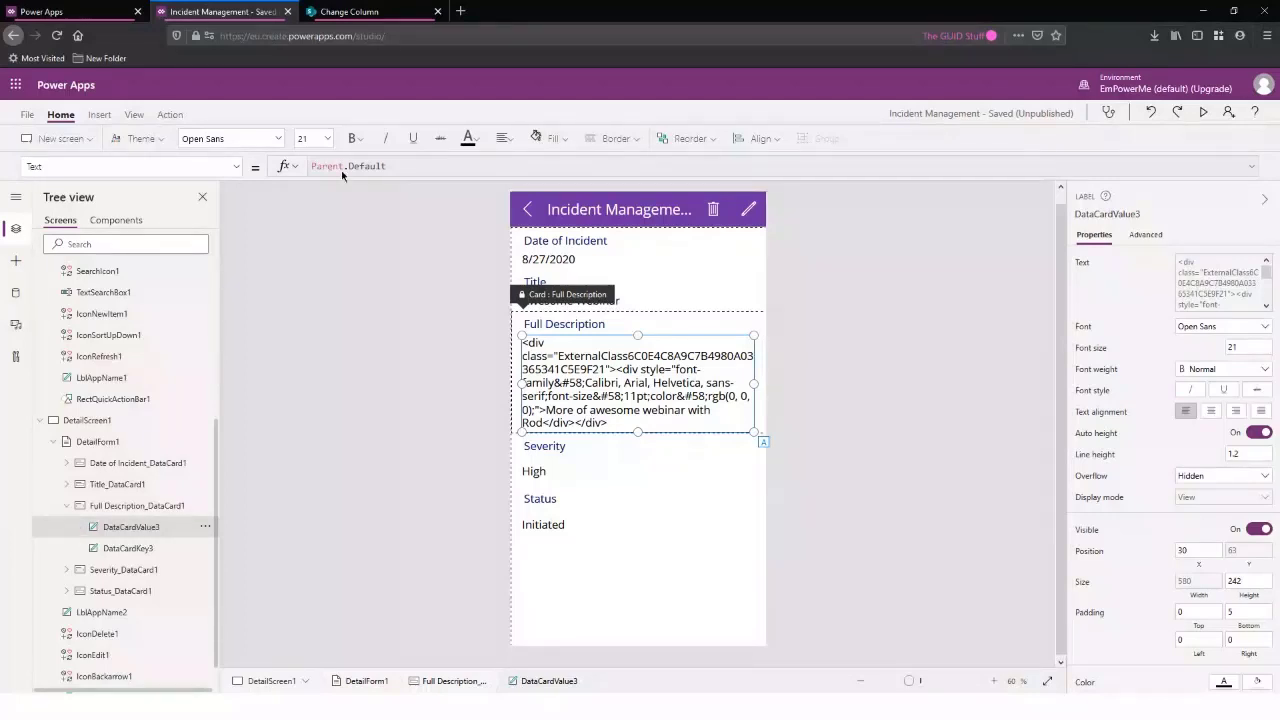
click(132, 511)
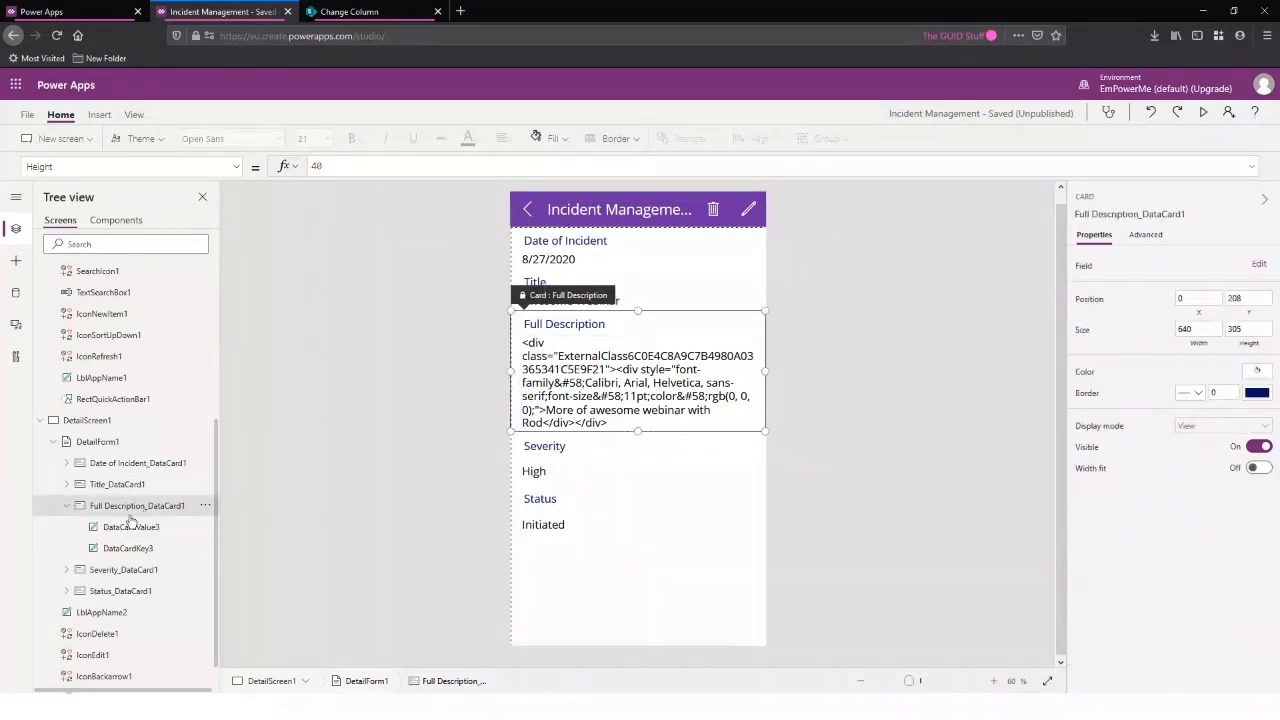
click(105, 441)
click(132, 508)
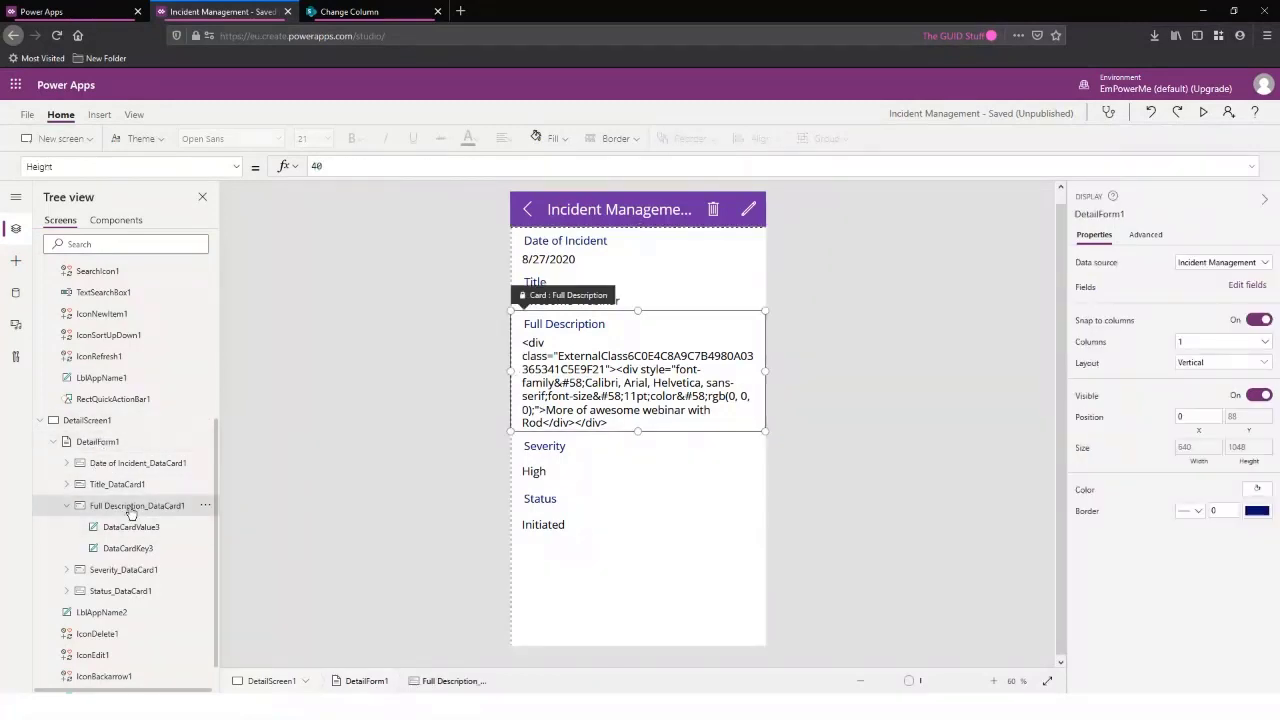
Show the Default property of the Full Description card and compare it with the Text formula of DataCardValue3
click(26, 166)
text(Default)
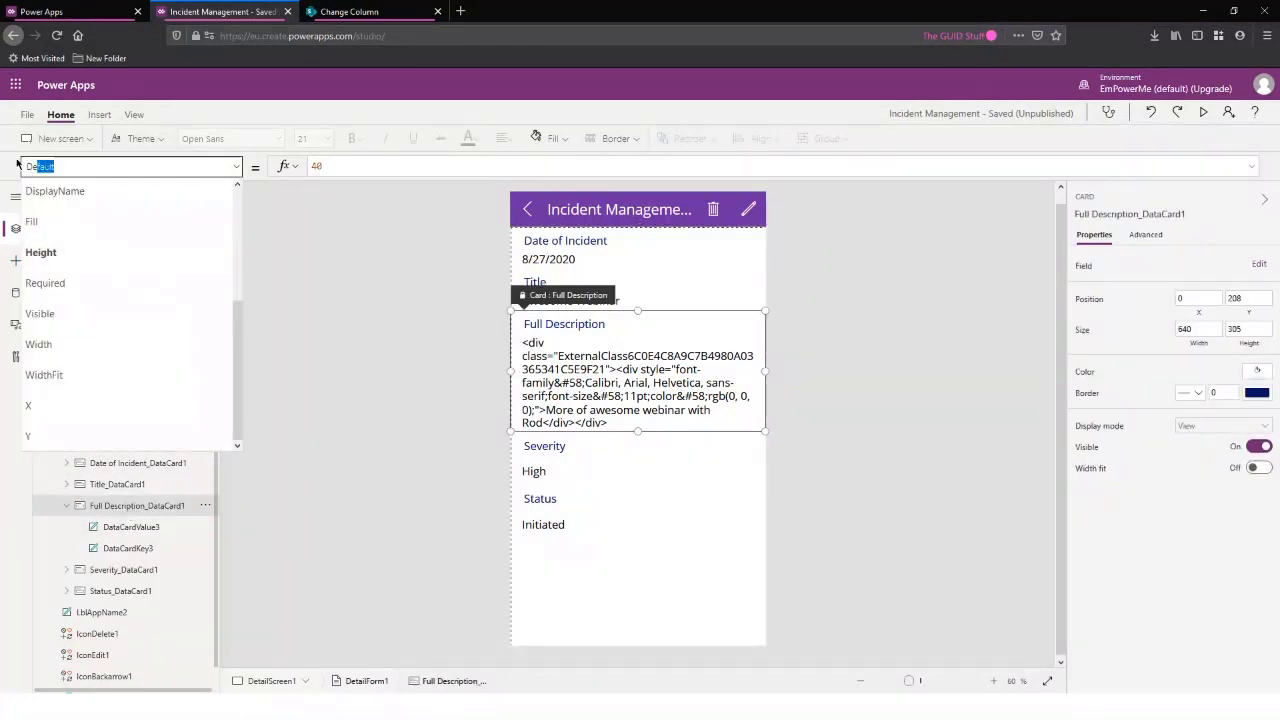
key(Return)
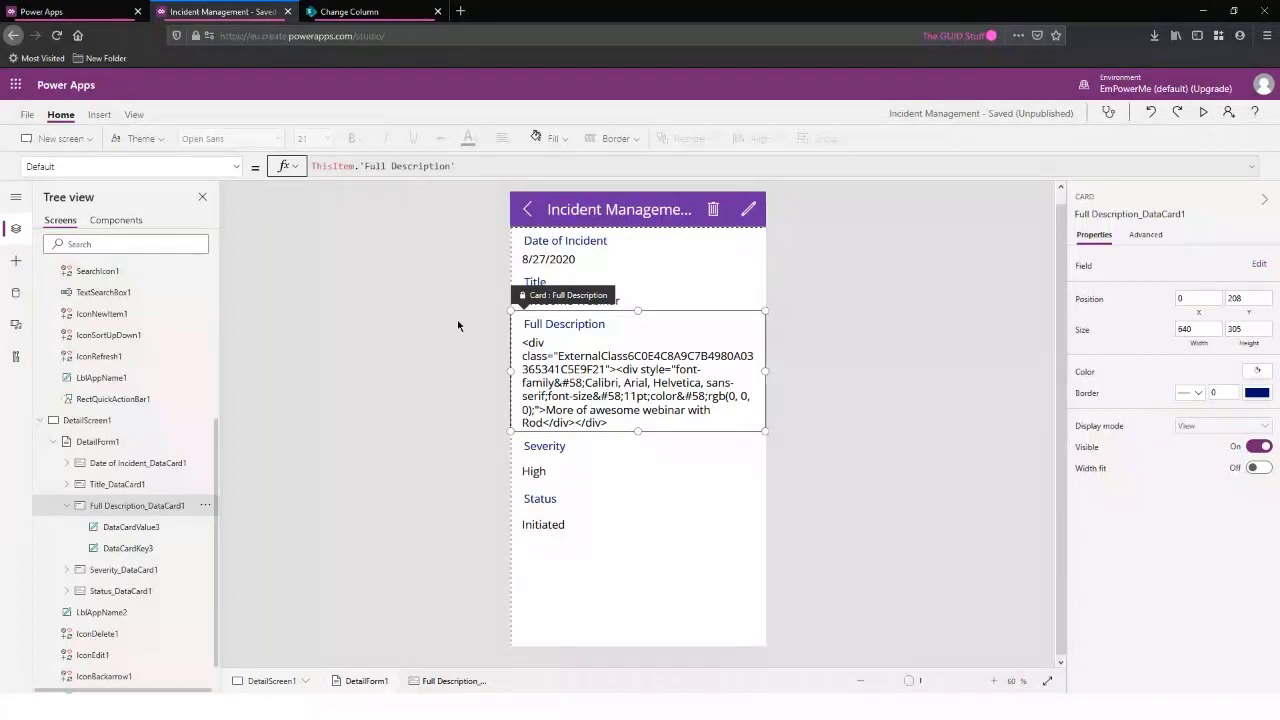
click(160, 527)
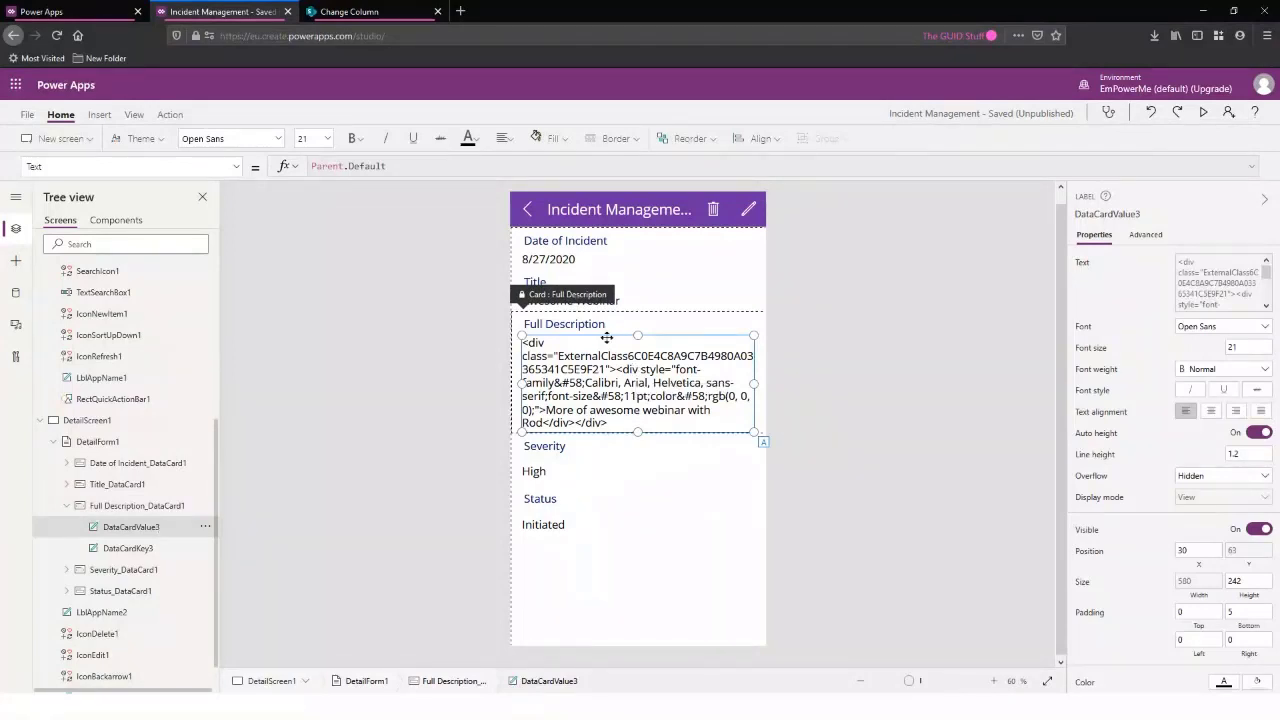
click(205, 526)
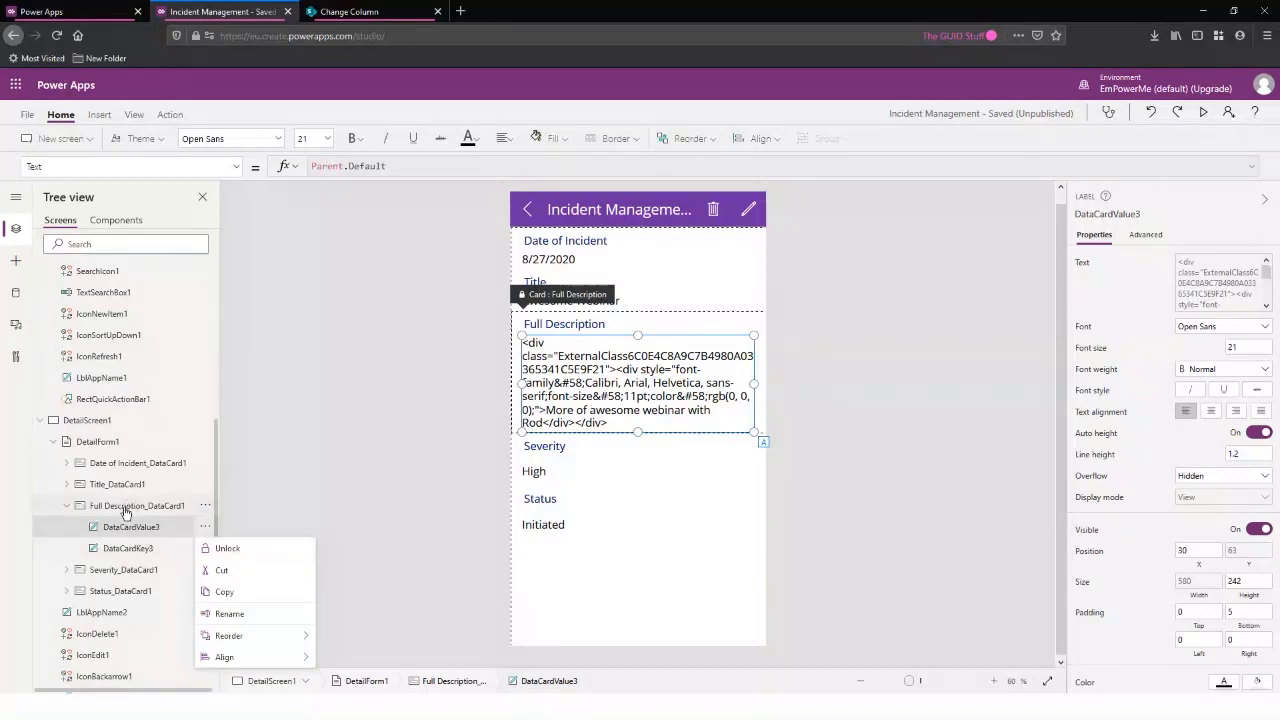
click(100, 506)
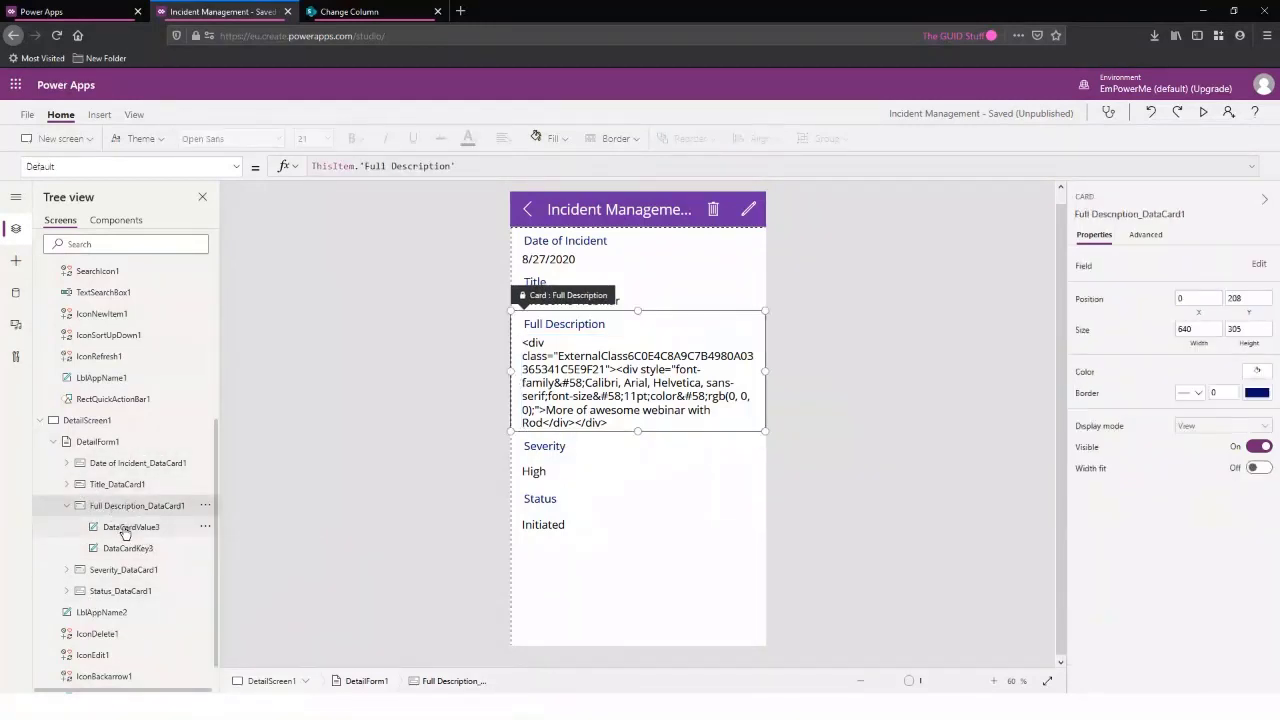
Unlock the Full Description card for changes from the advanced properties of DataCardValue3
click(126, 528)
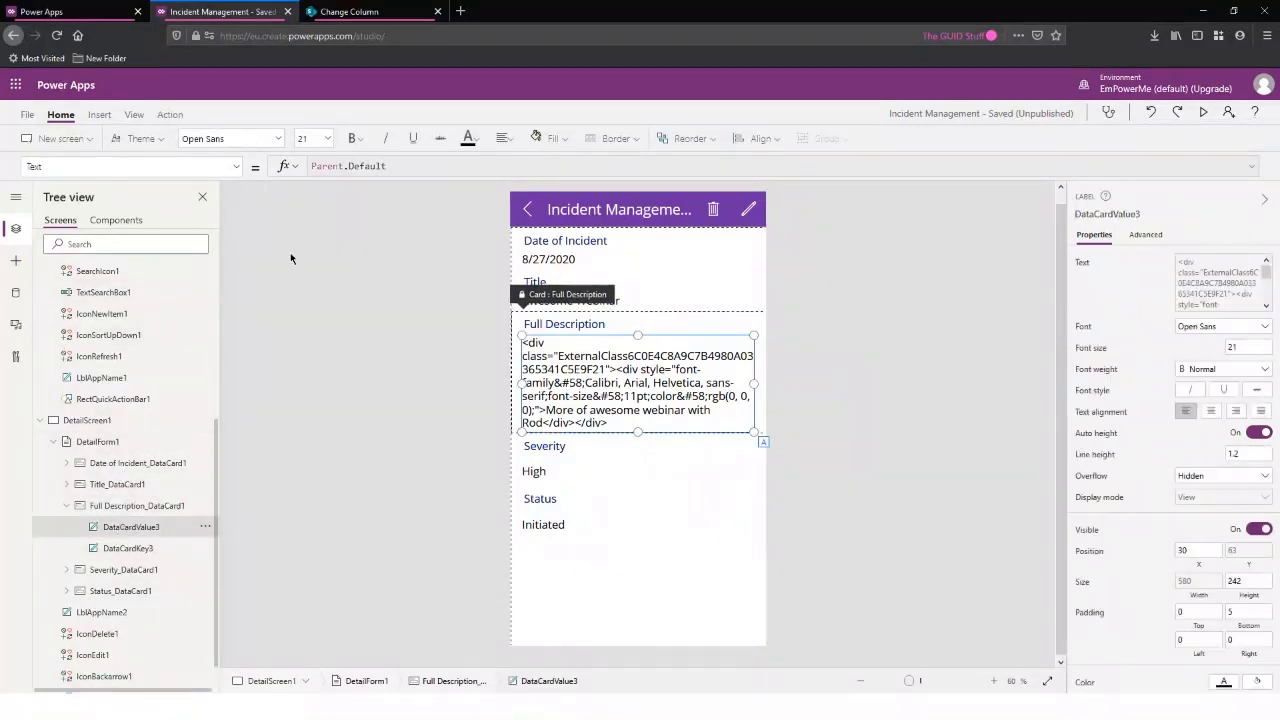
click(1147, 235)
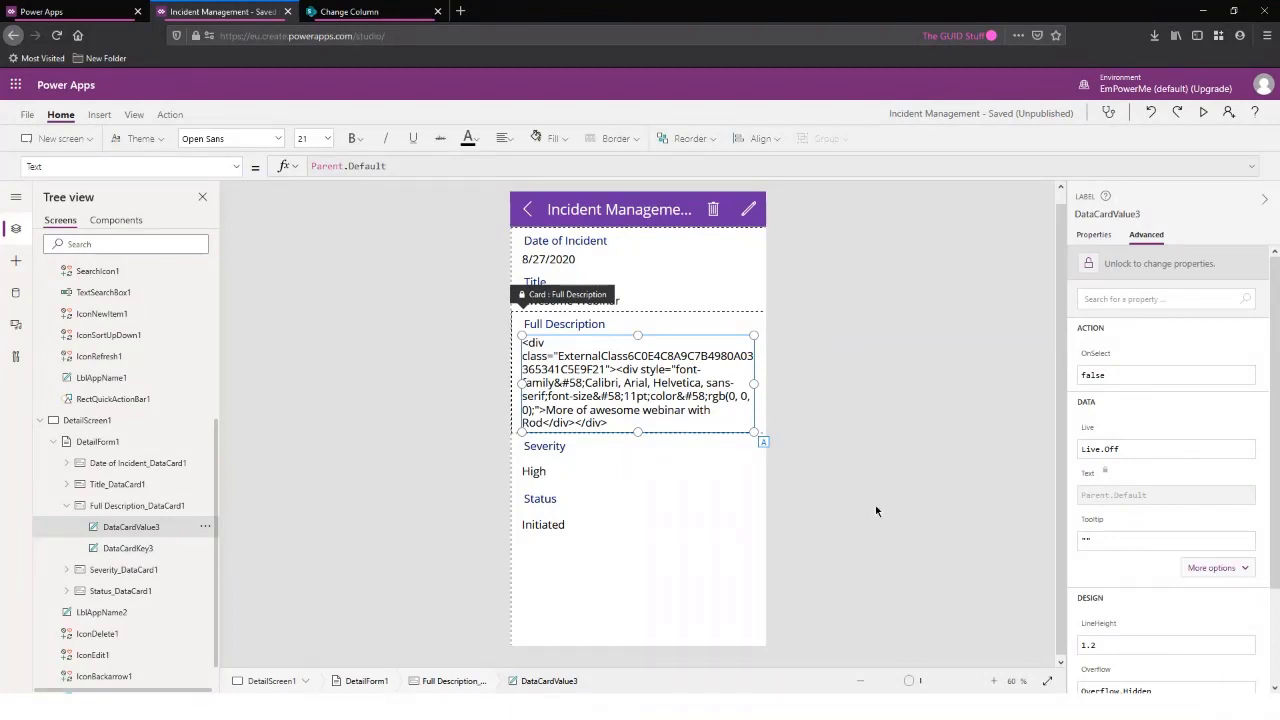
click(1164, 270)
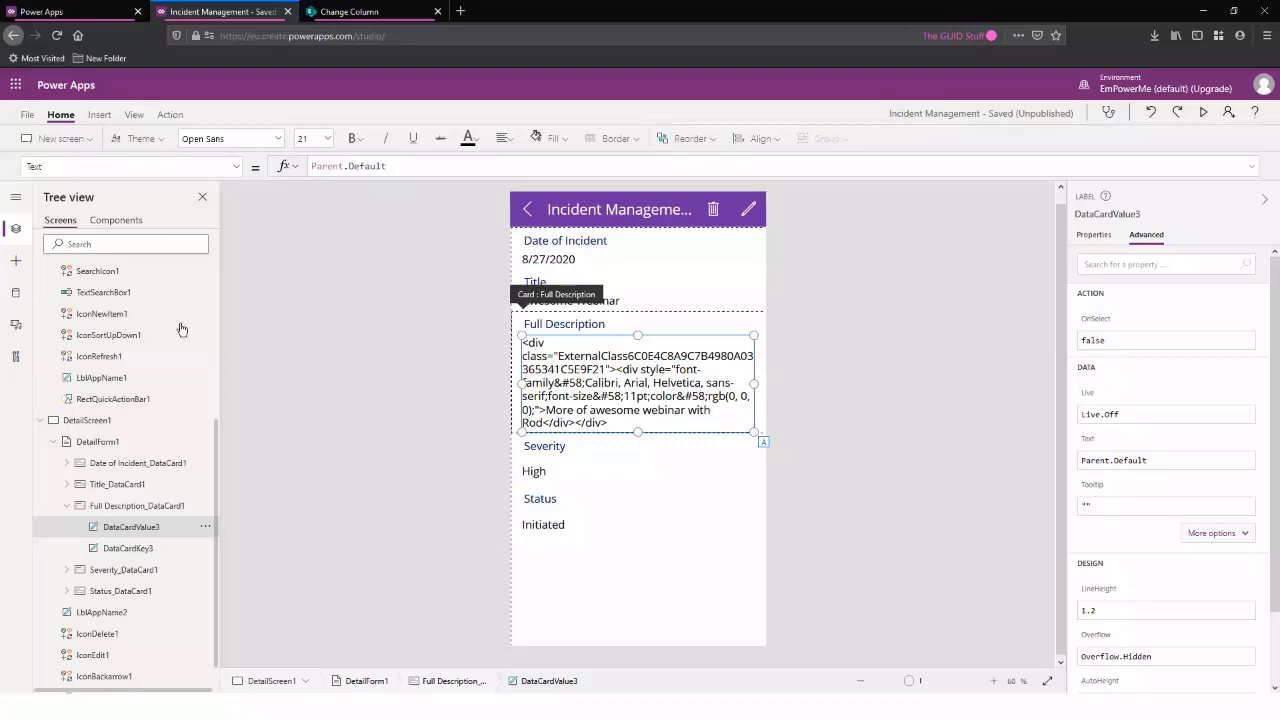
Delete DataCardValue3 from the Full Description card and insert an HTML text control in its place
key(Delete)
click(99, 114)
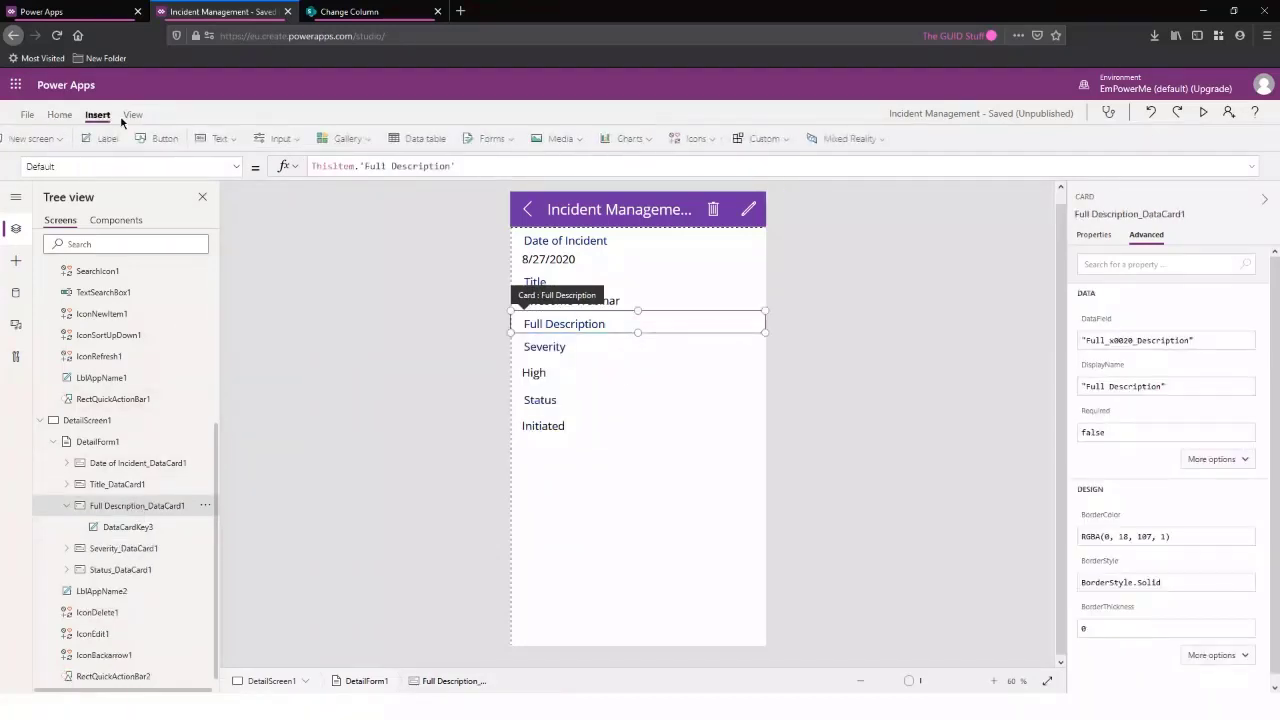
click(246, 144)
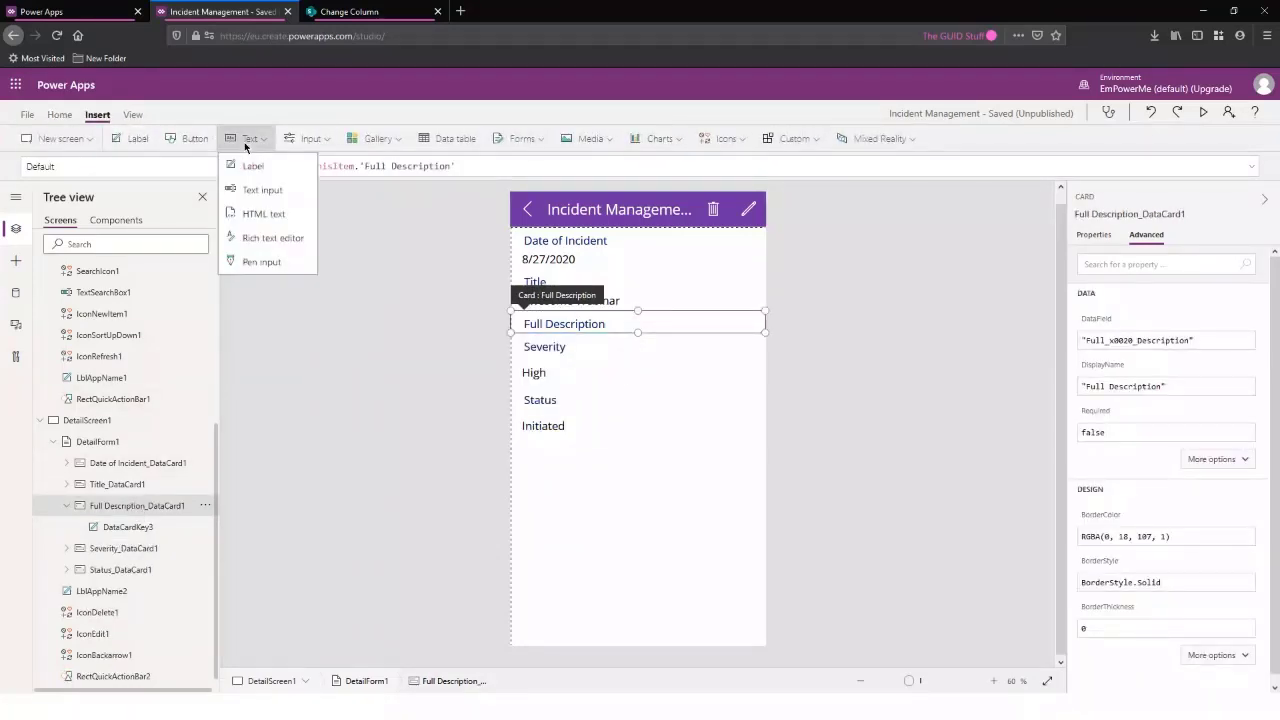
click(273, 216)
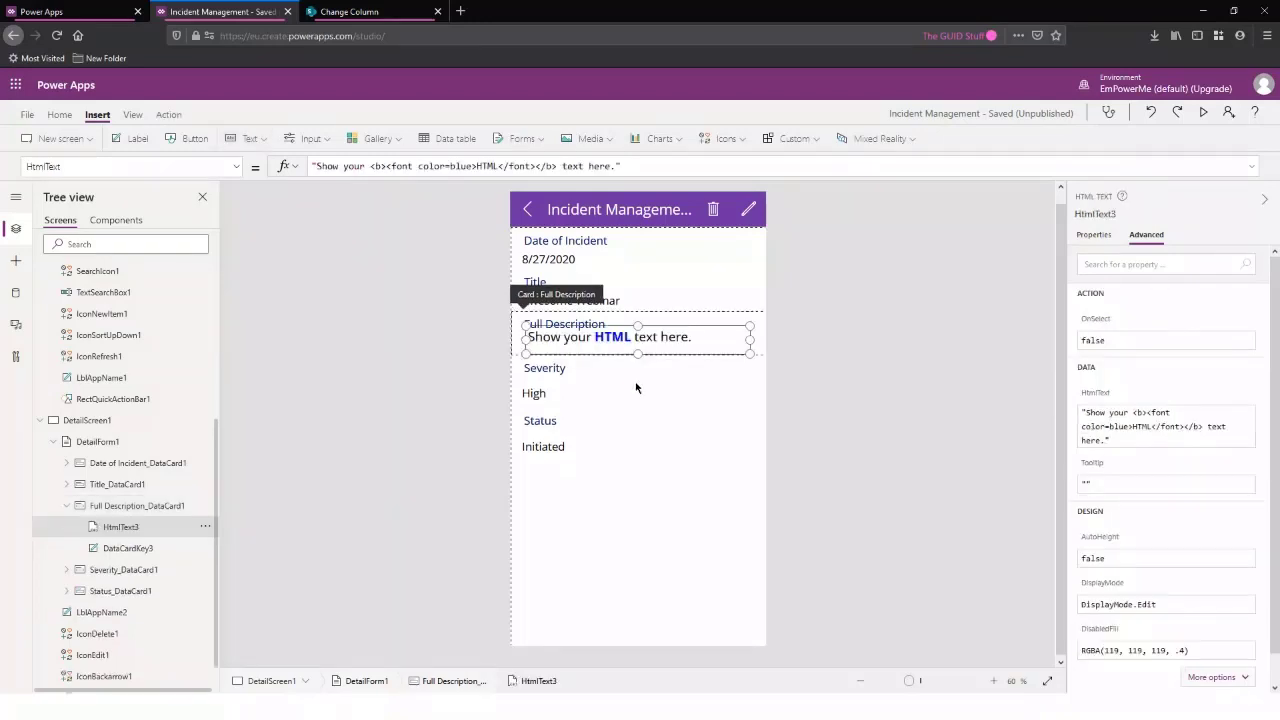
Enlarge the HTML text control in the Full Description card and position it just below the card's label
click(651, 329)
click(669, 340)
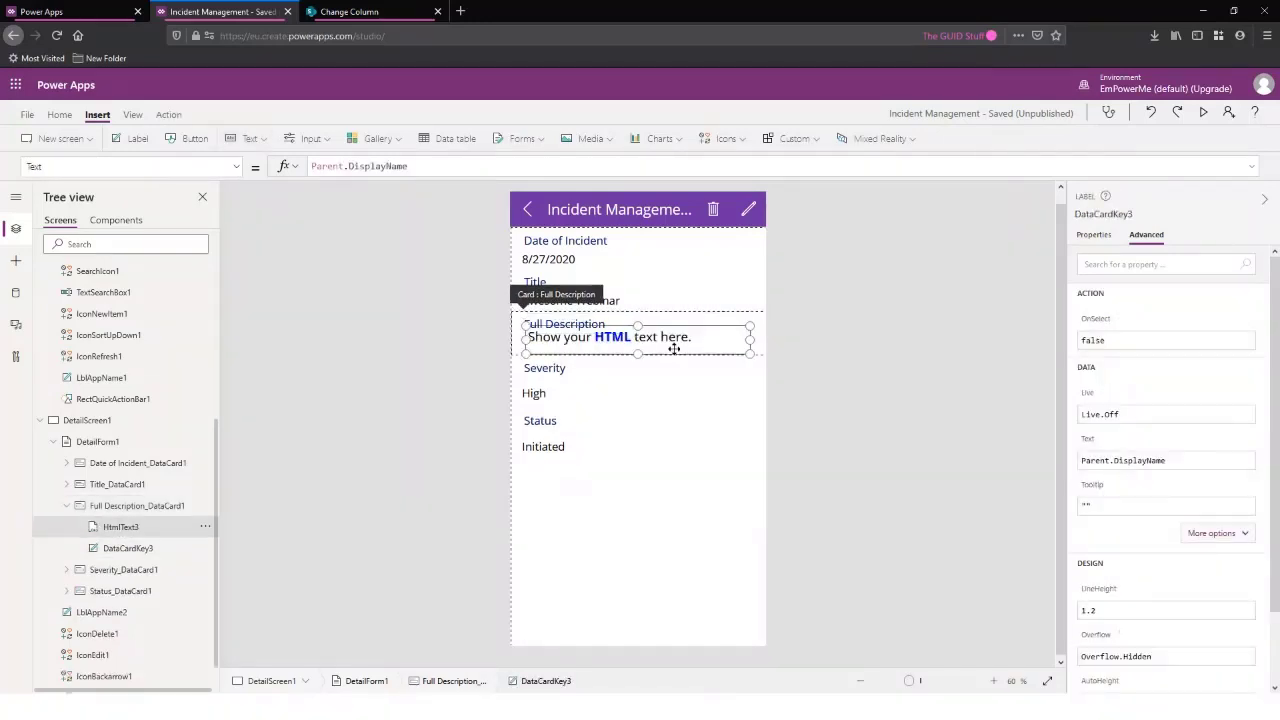
click(762, 329)
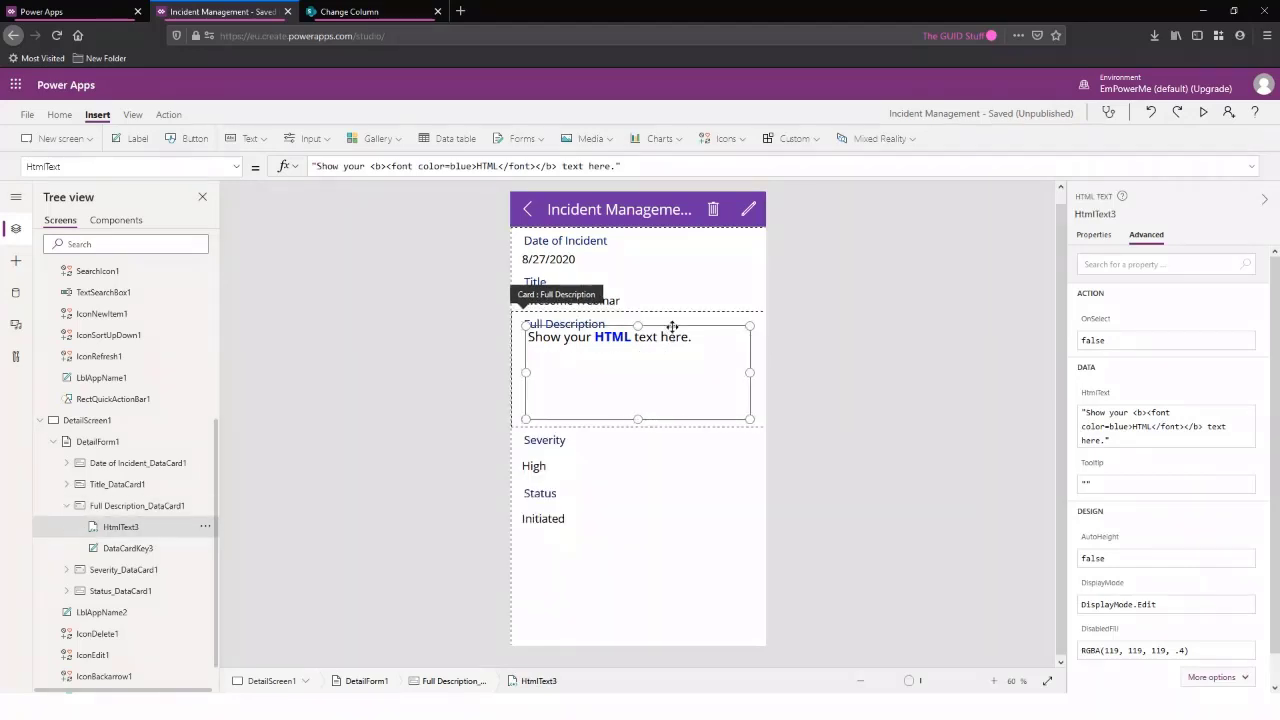
drag(671, 327, 667, 336)
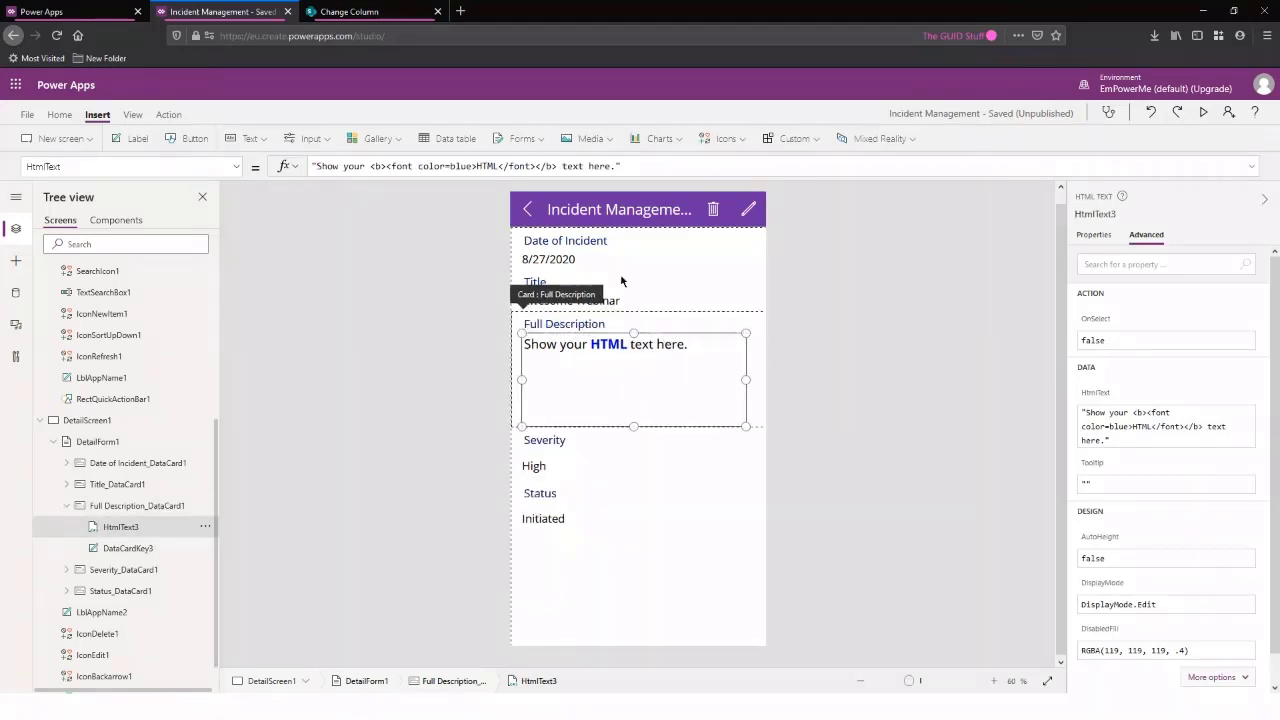
Set the HtmlText property of the HTML text control in the Full Description card to Parent.Default
drag(640, 167, 162, 164)
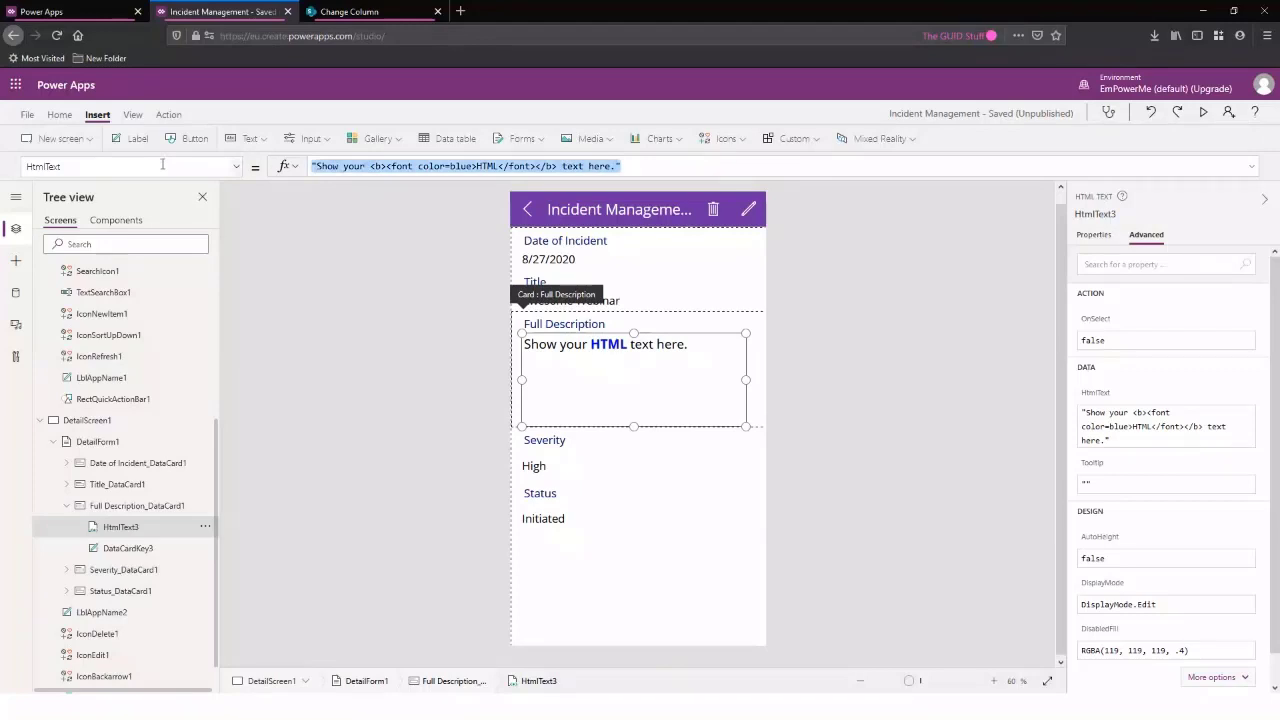
text(Parent.Default)
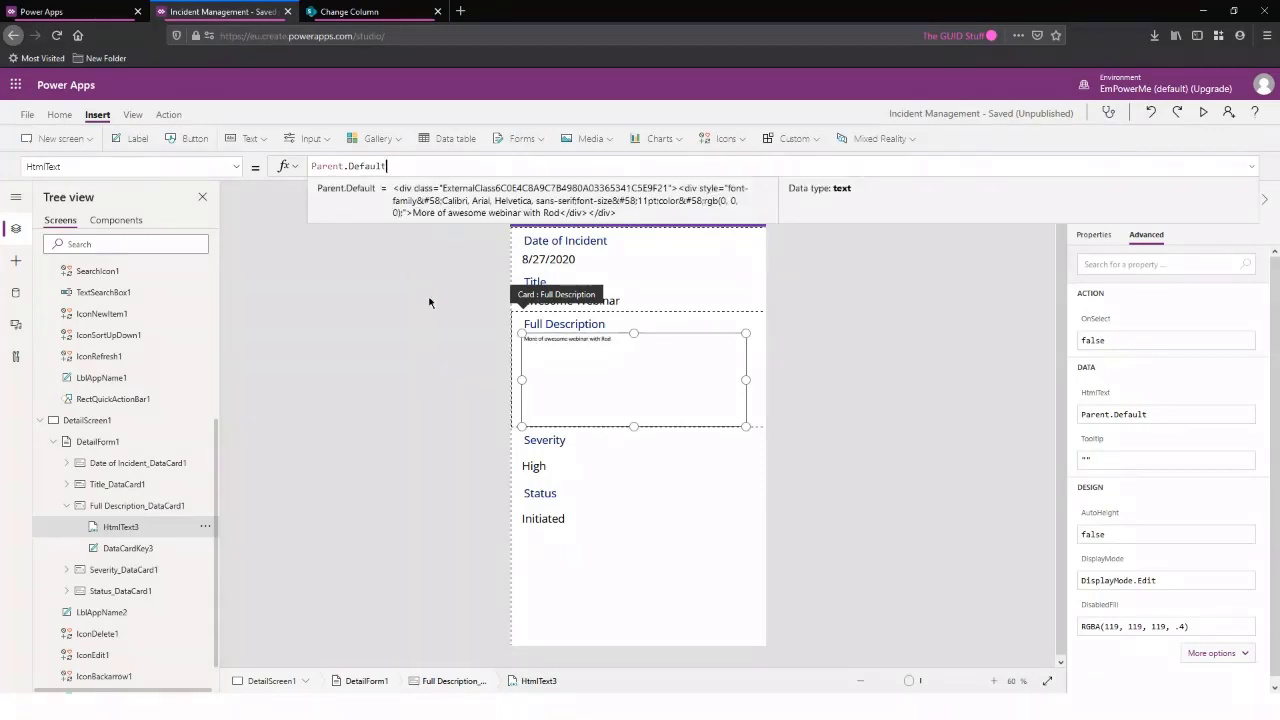
click(476, 376)
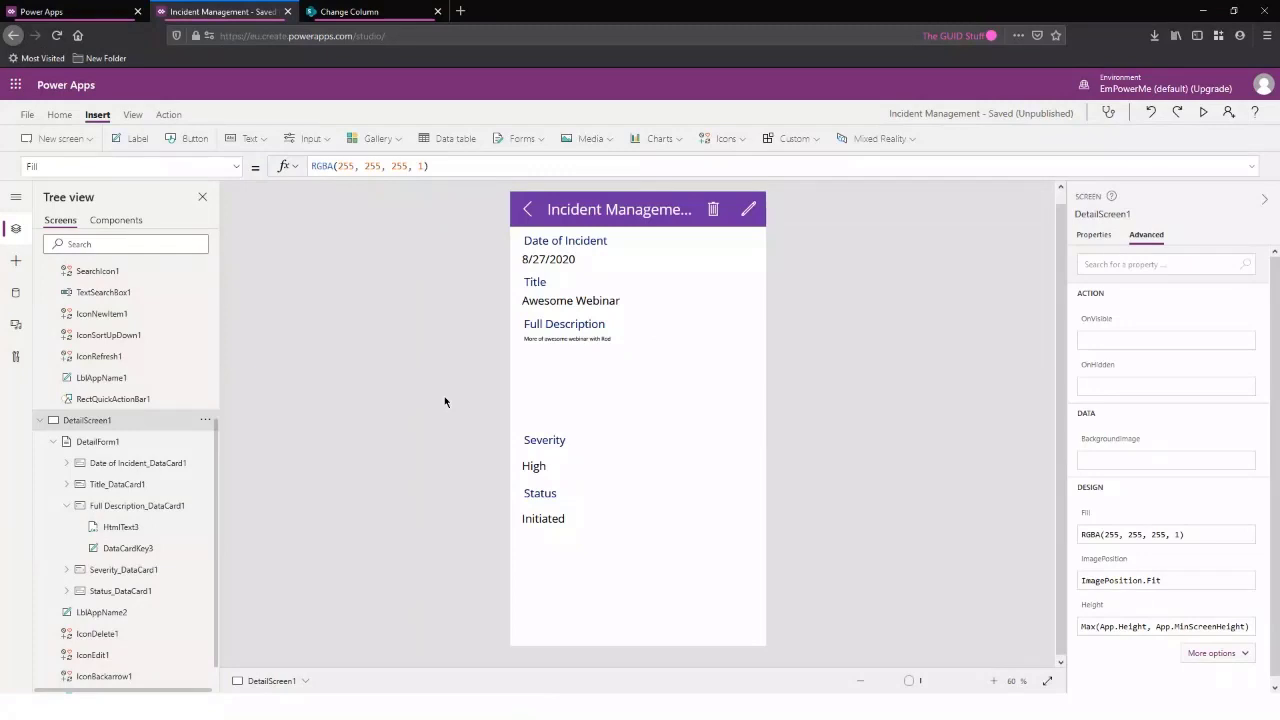
click(529, 372)
click(567, 363)
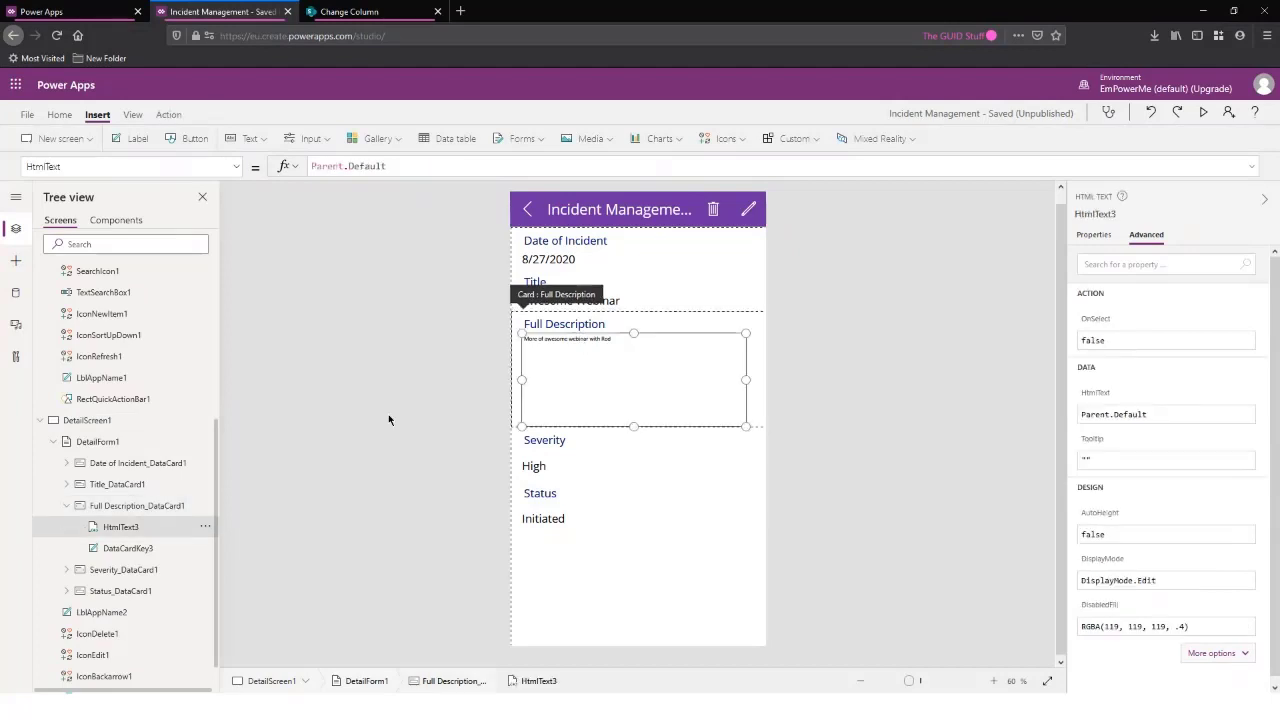
click(388, 414)
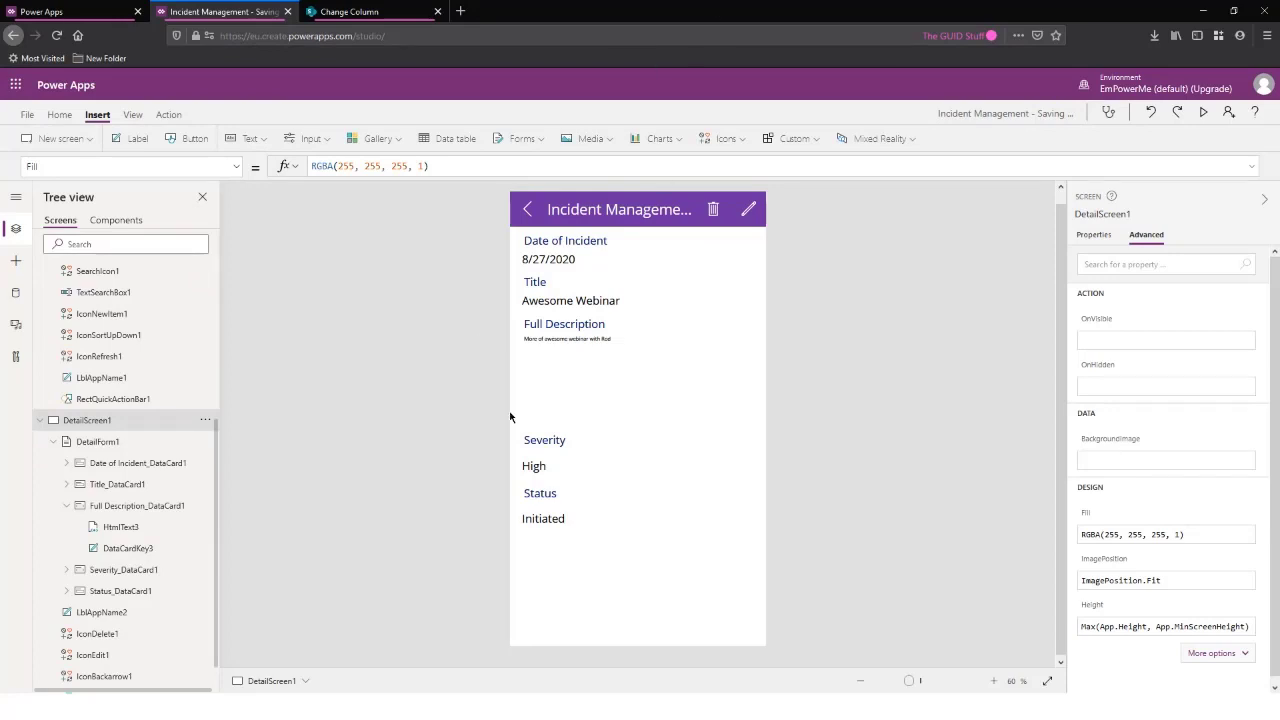
Show the OnSelect formulas of the delete and edit icons in the detail screen's header
click(544, 476)
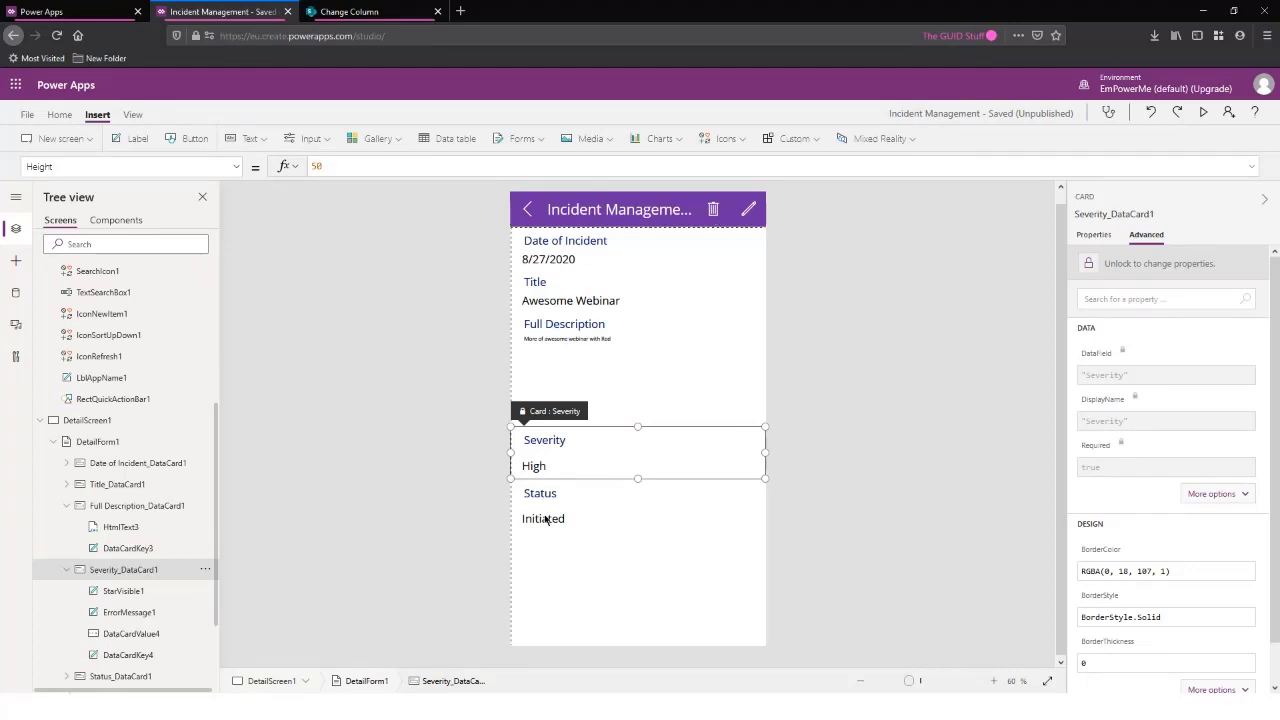
click(714, 211)
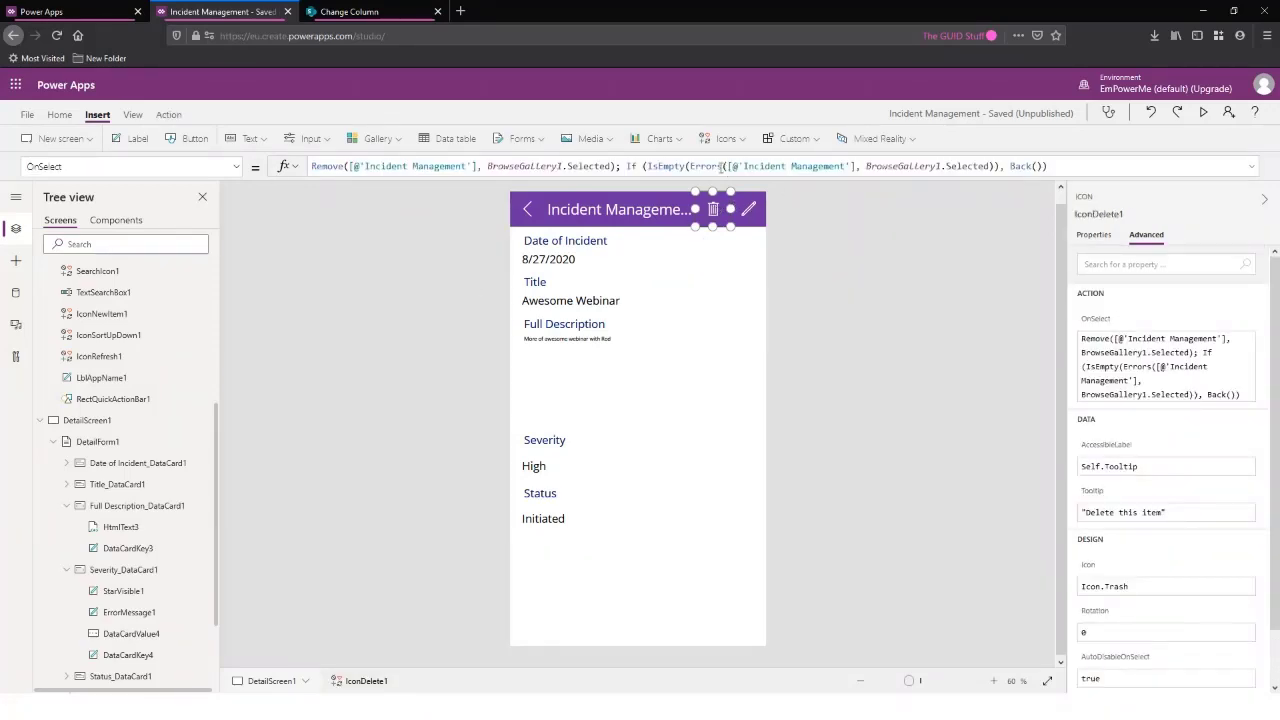
click(750, 212)
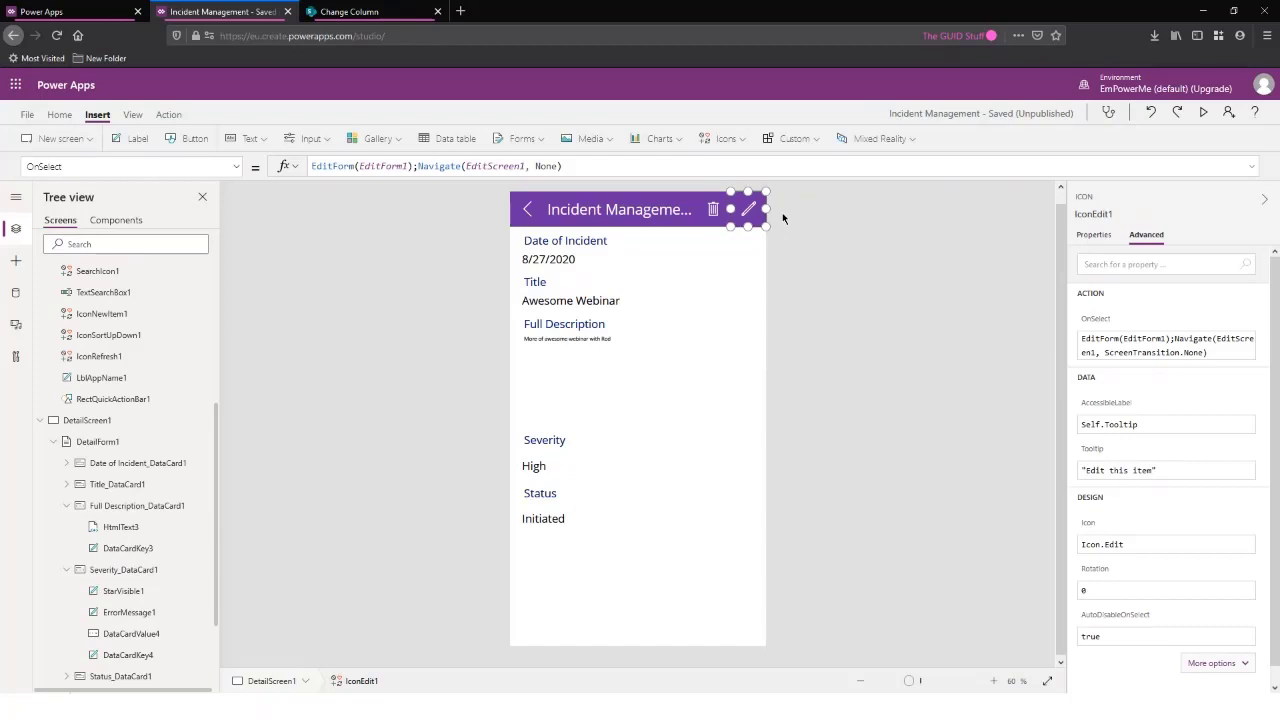
Go to EditScreen1 through the edit icon and select DataCardValue8, the text input in the Full Description card
key(alt)
alt+click(749, 216)
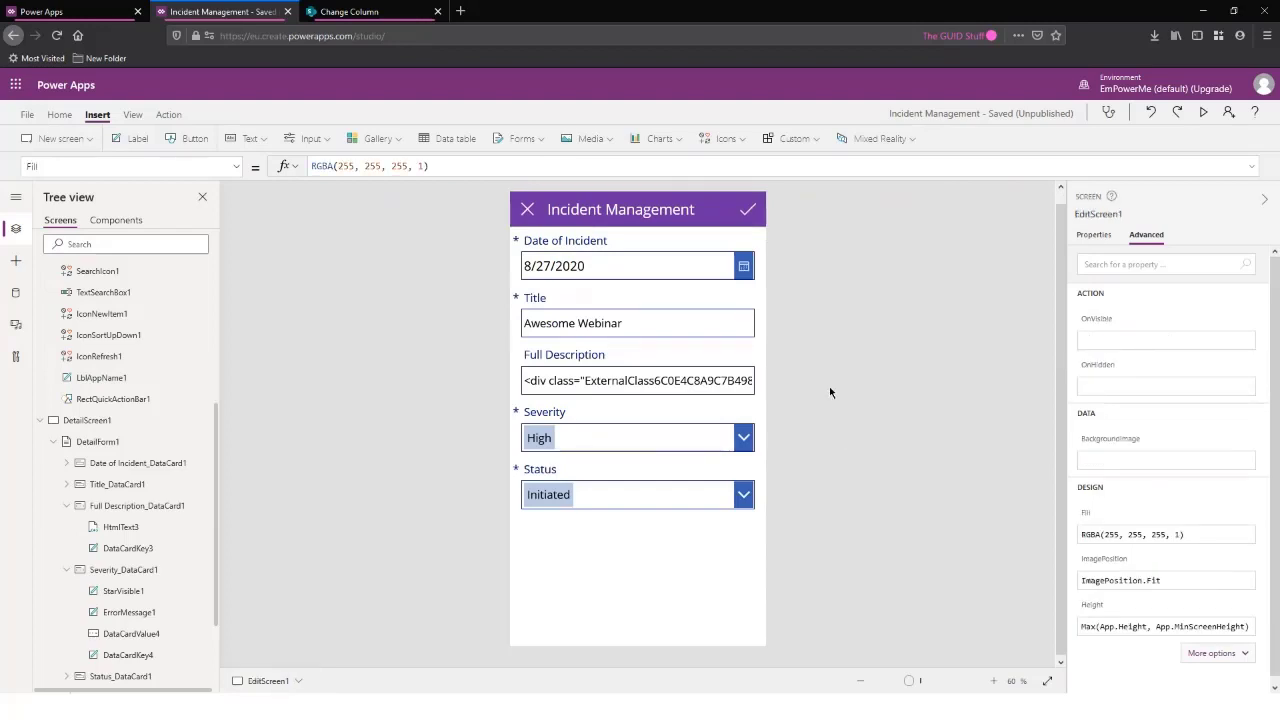
click(590, 389)
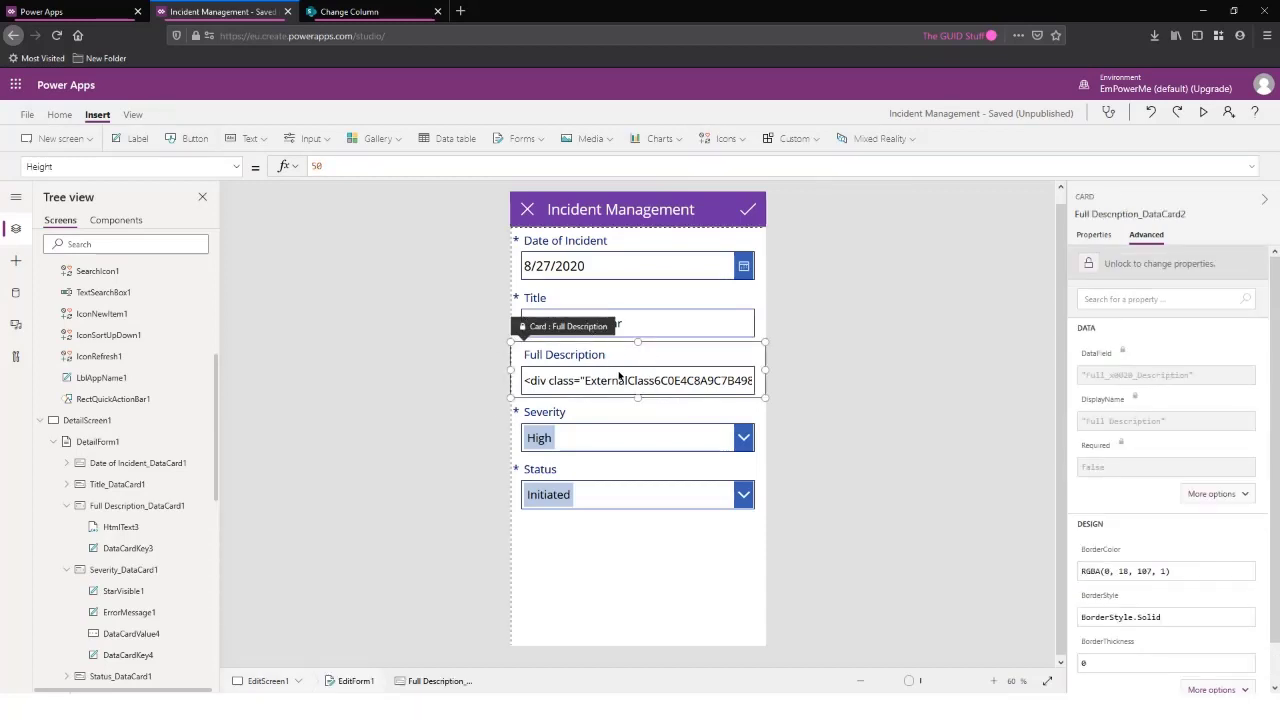
click(621, 379)
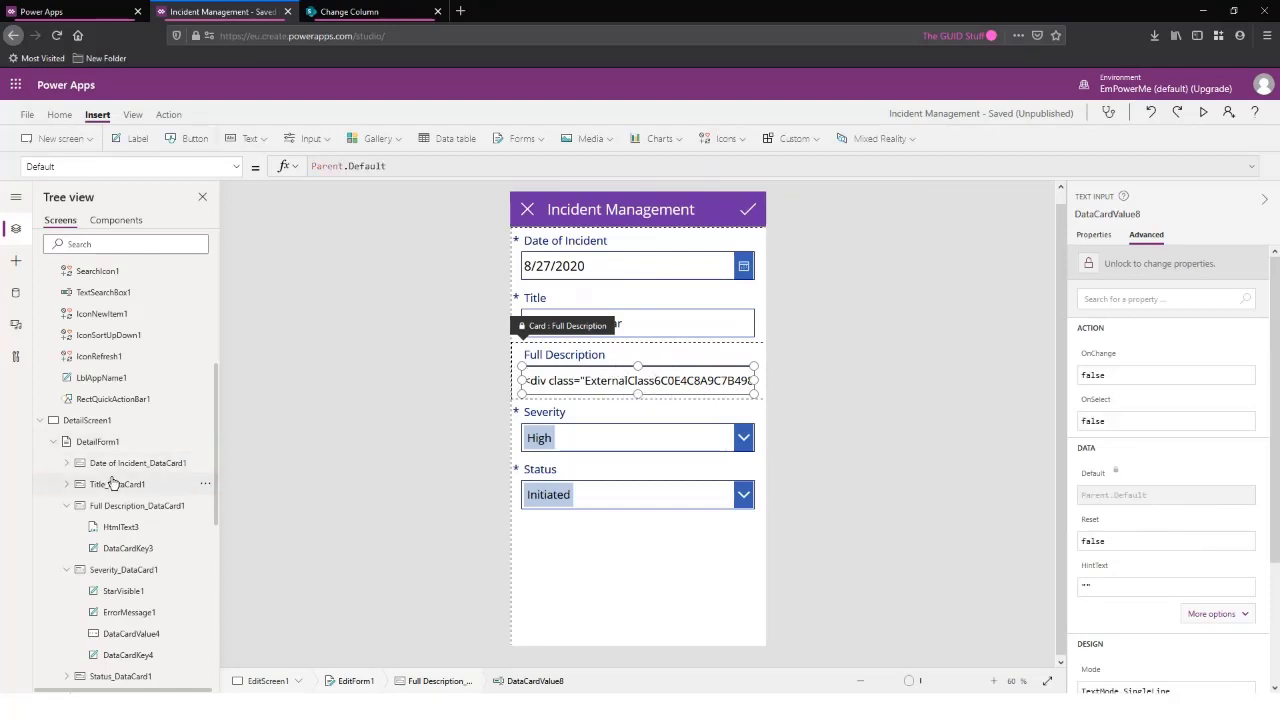
scroll(160, 470, down, 10)
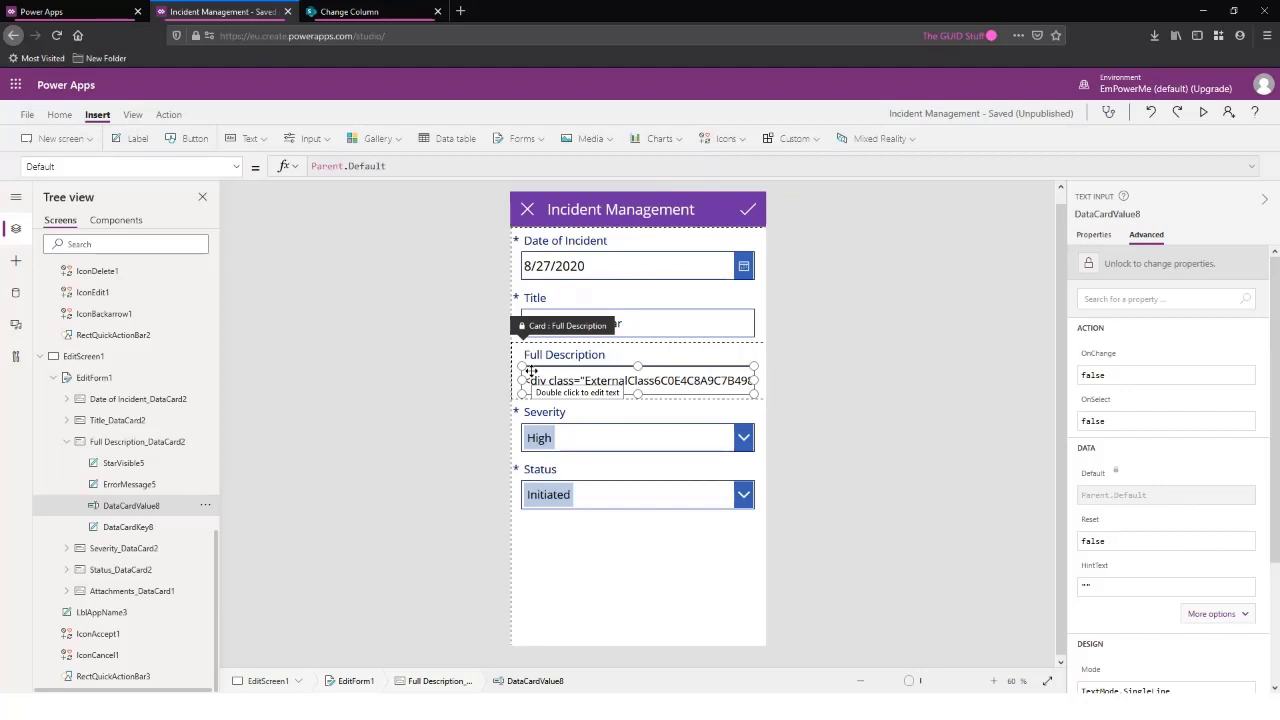
click(262, 140)
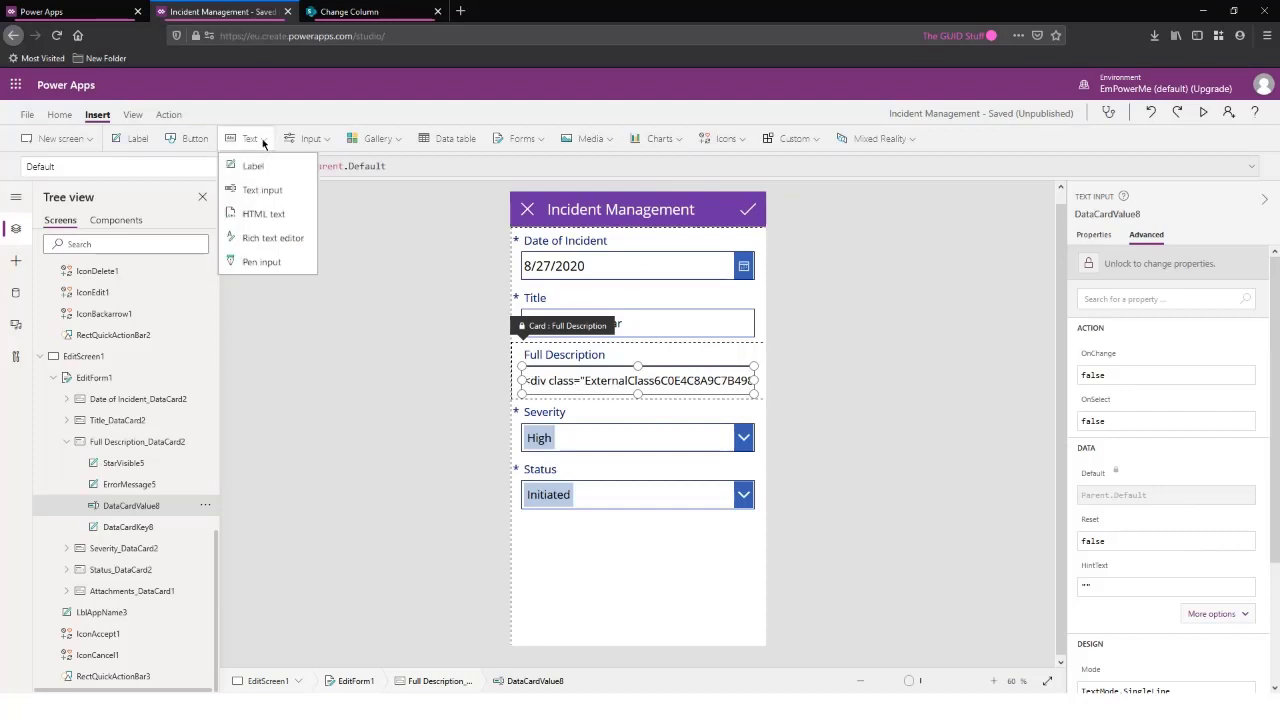
click(274, 238)
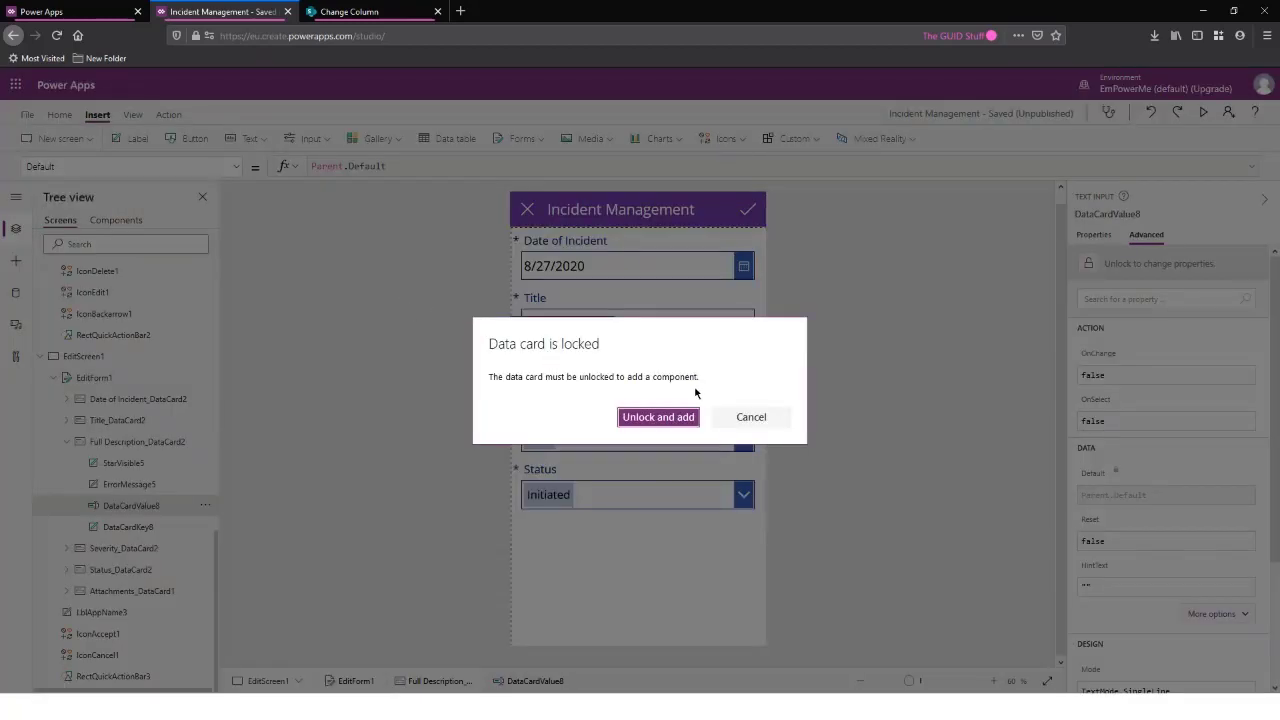
click(751, 416)
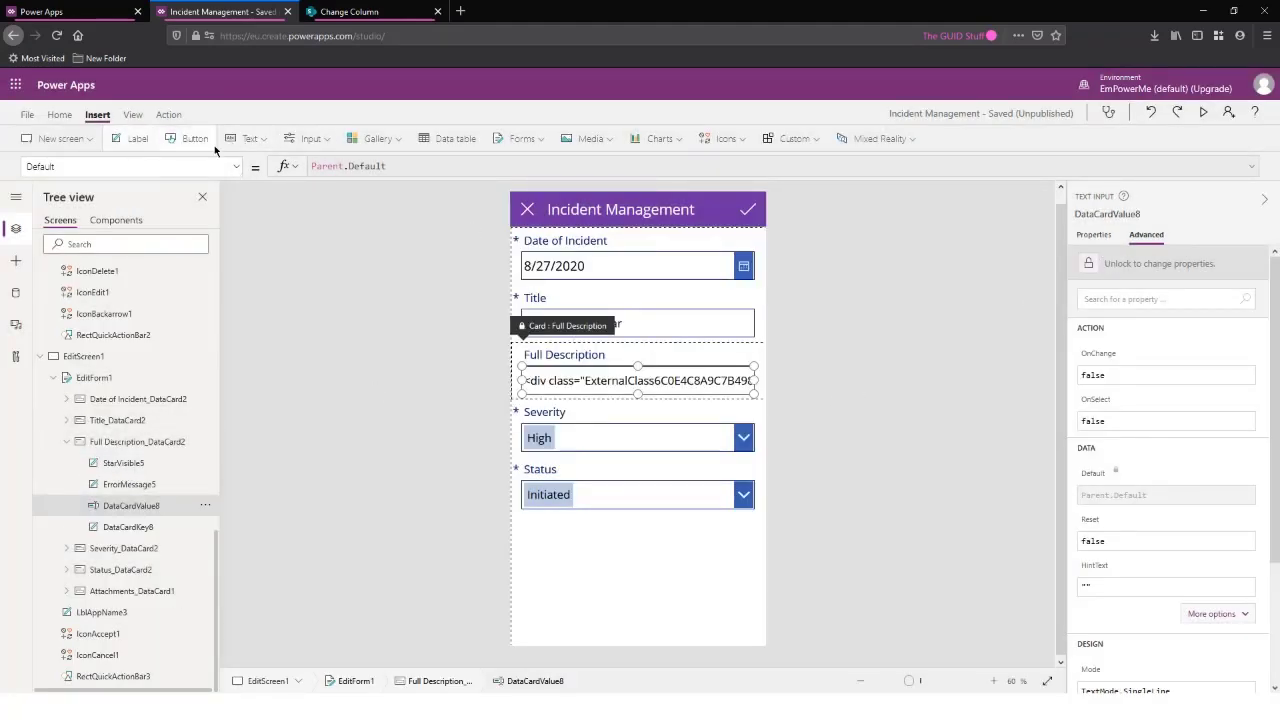
Insert a rich text editor into the edit form's Full Description card, unlocking the card
click(266, 139)
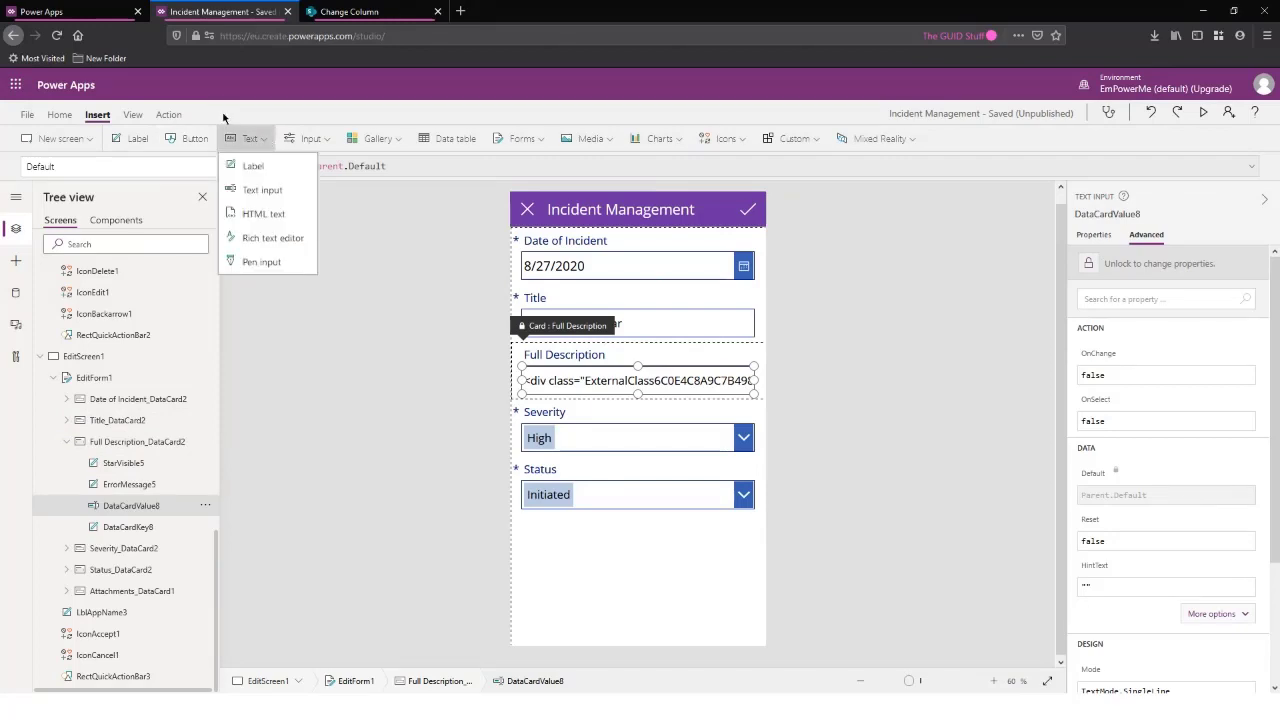
click(273, 239)
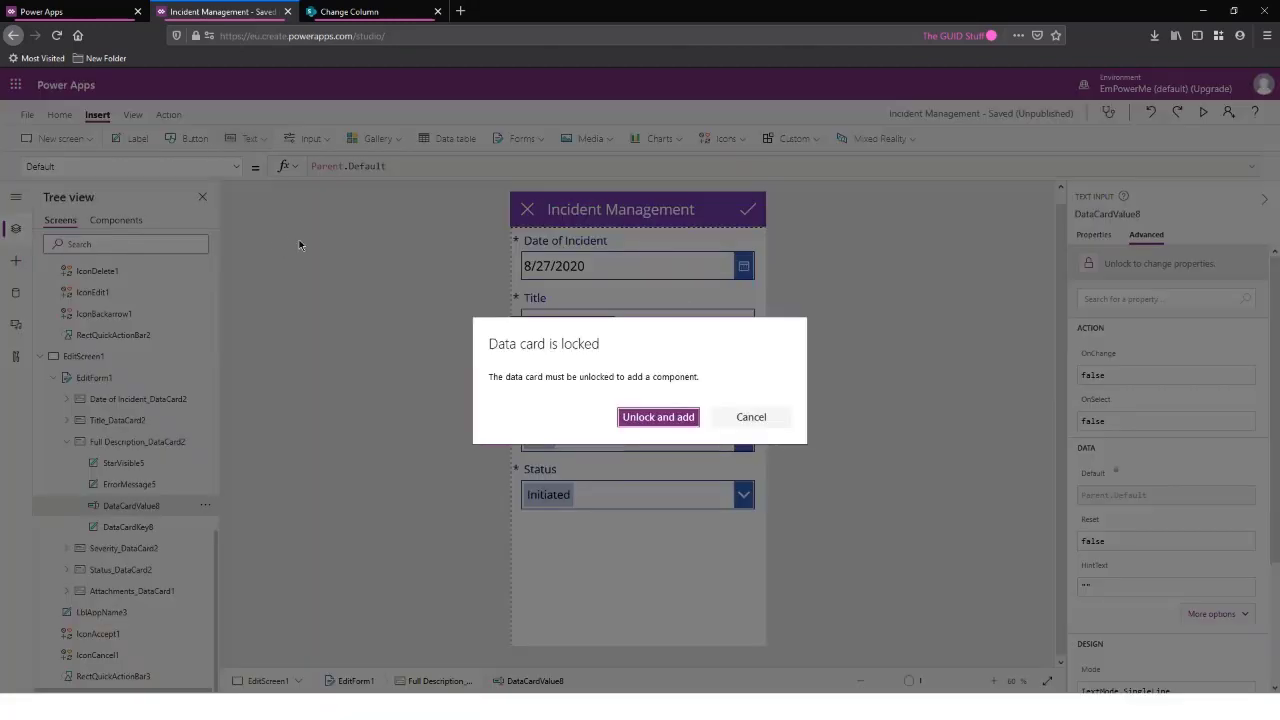
click(659, 417)
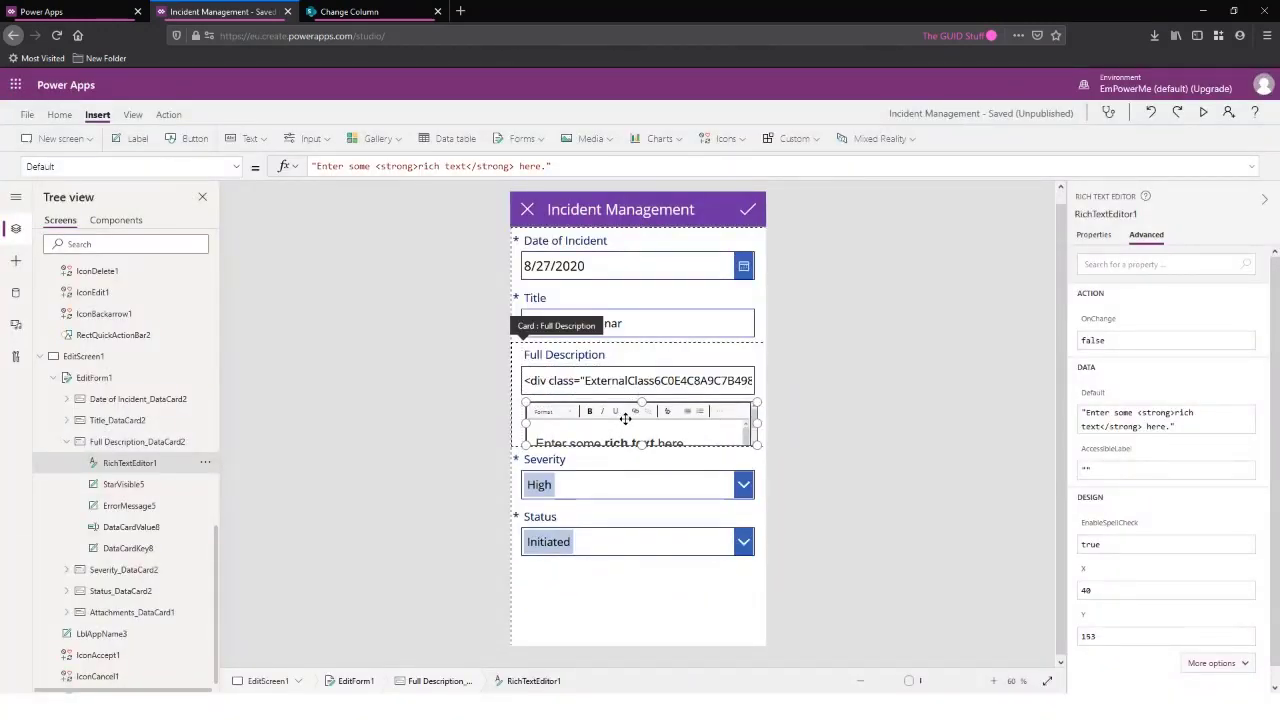
Set the rich text editor's Default property to Parent.Default
drag(552, 166, 312, 166)
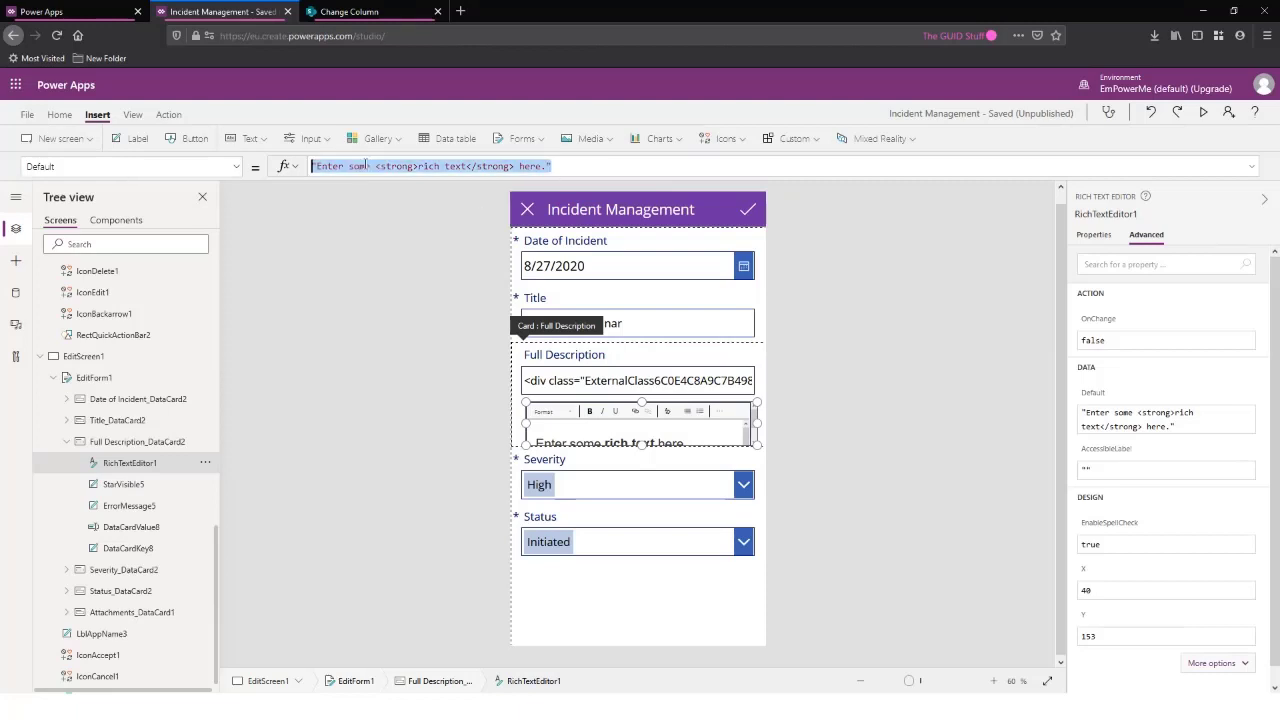
text(Pare)
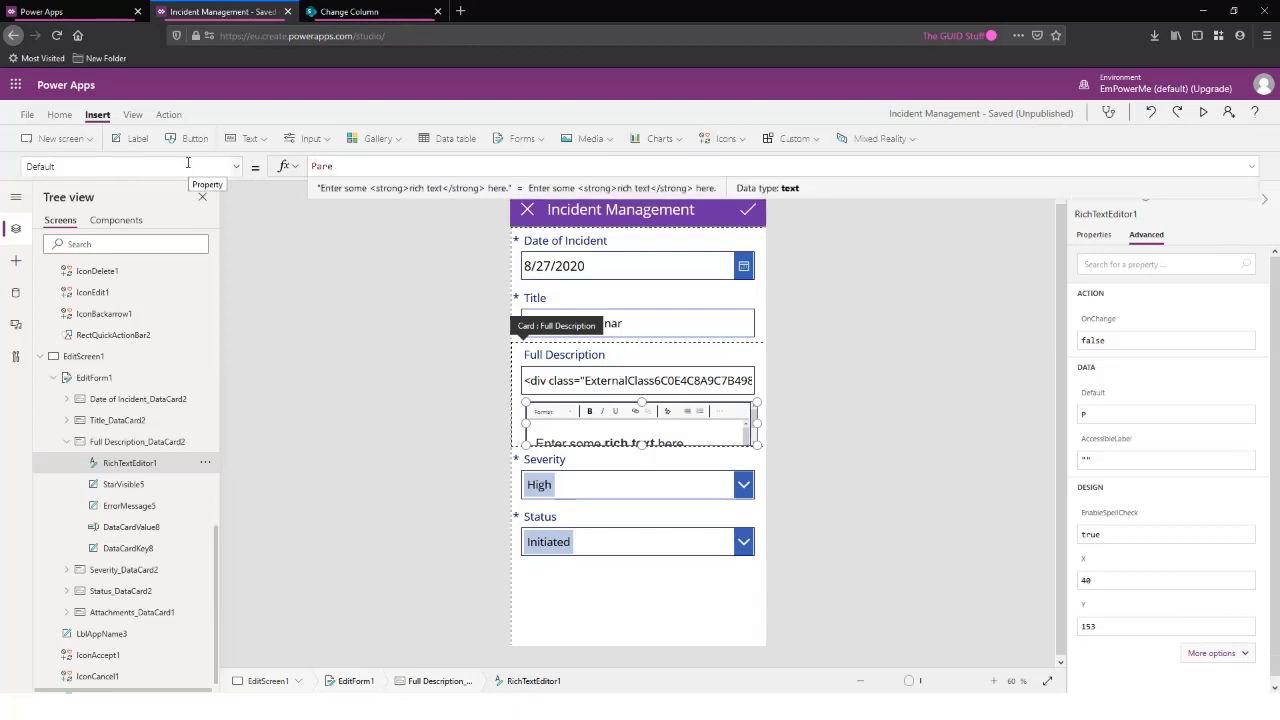
text(nt.Def)
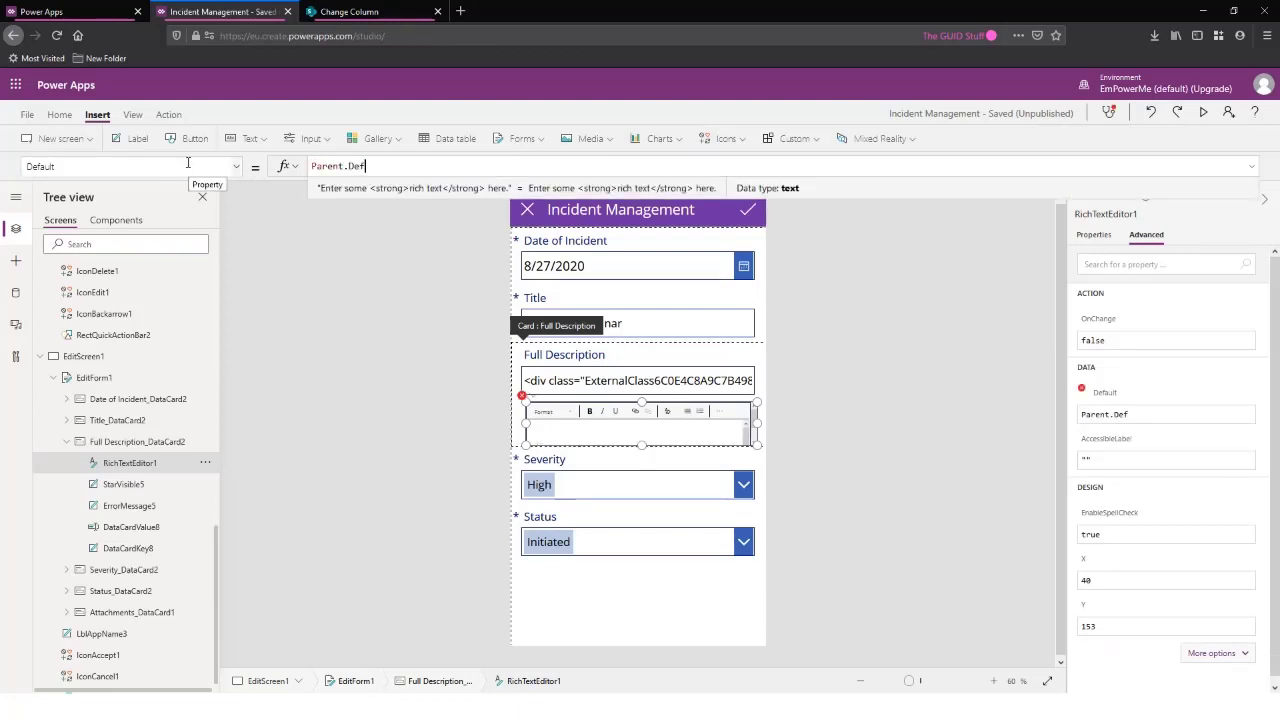
click(340, 189)
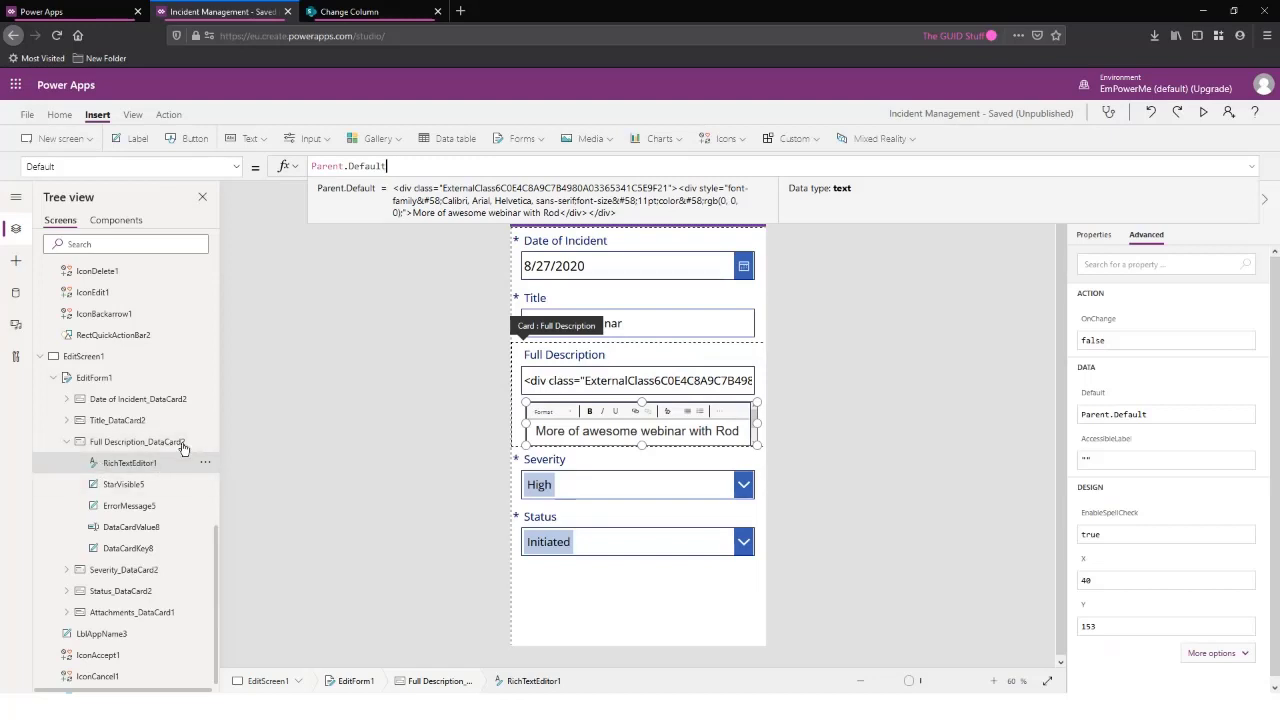
Try deleting the DataCardValue8 text input from the Full Description card, and undo the deletion
click(115, 528)
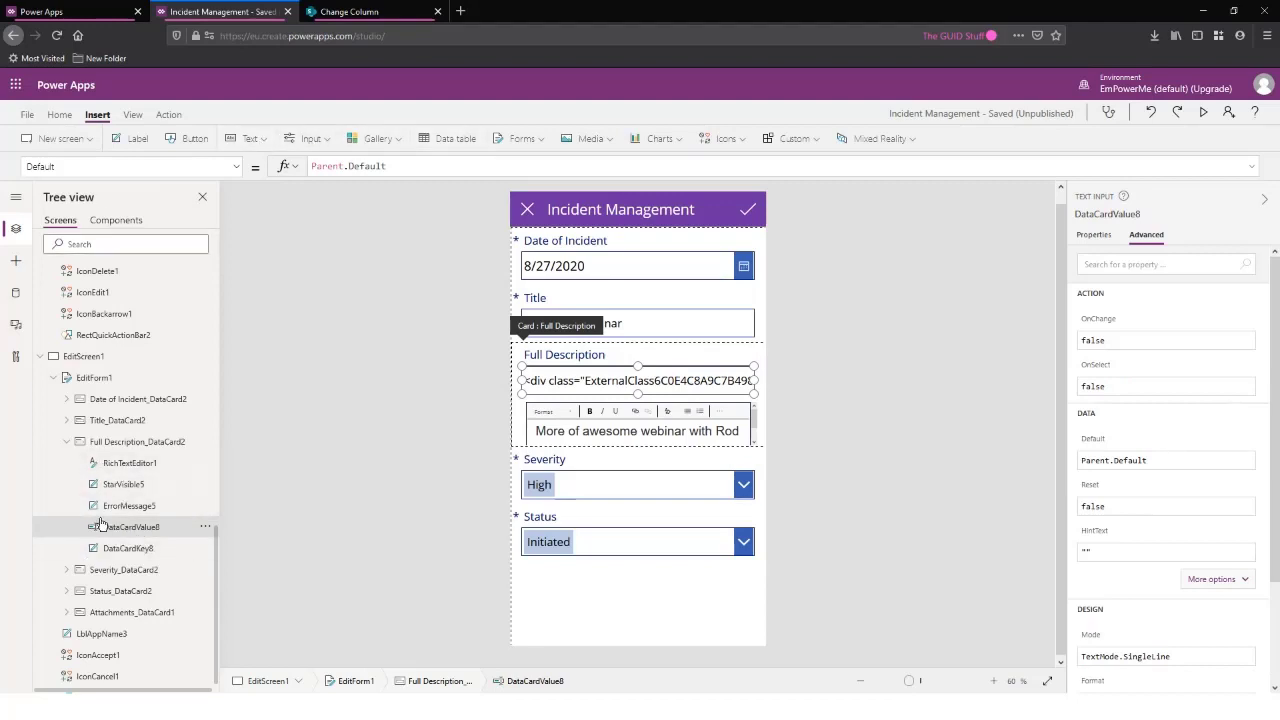
click(205, 526)
click(246, 590)
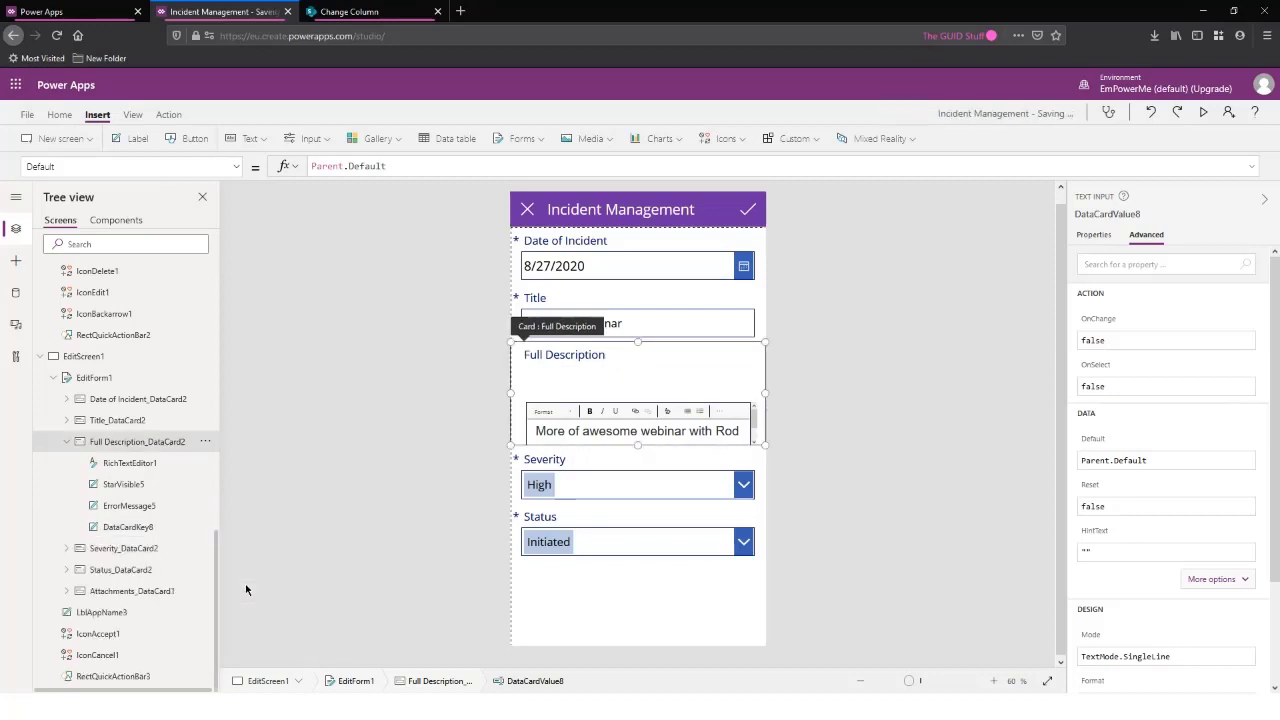
click(561, 415)
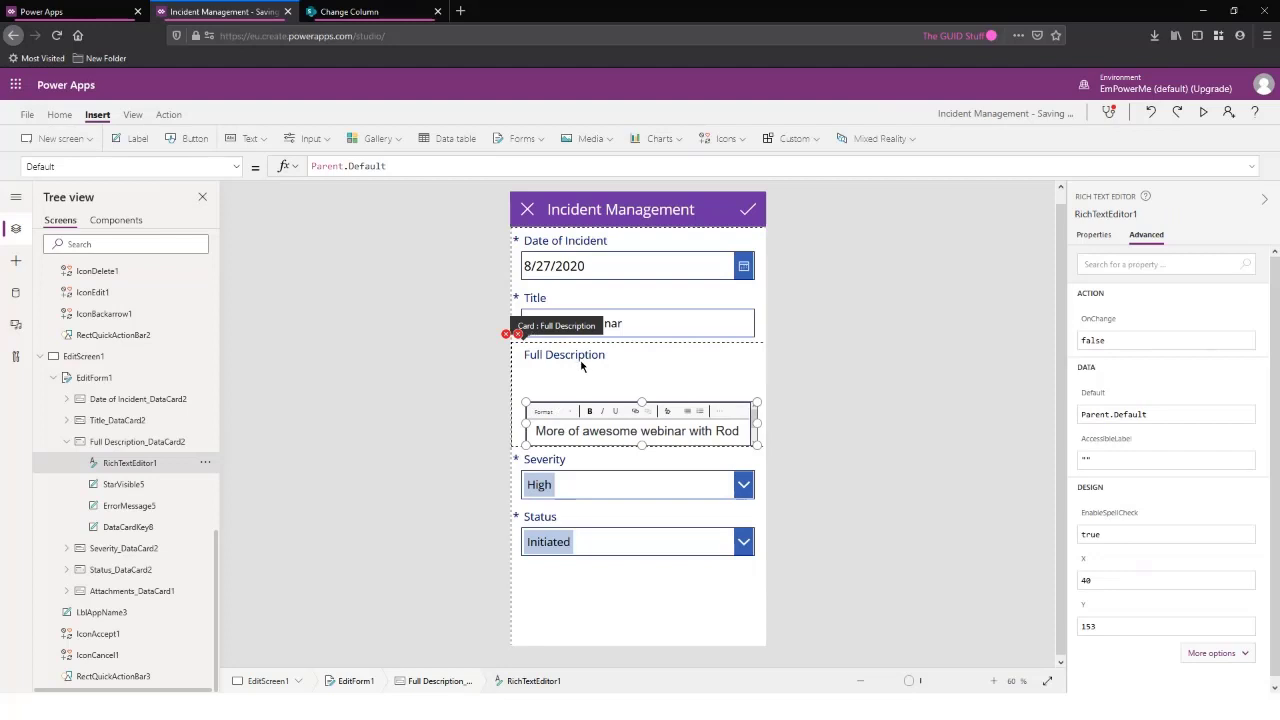
key(ctrl+z)
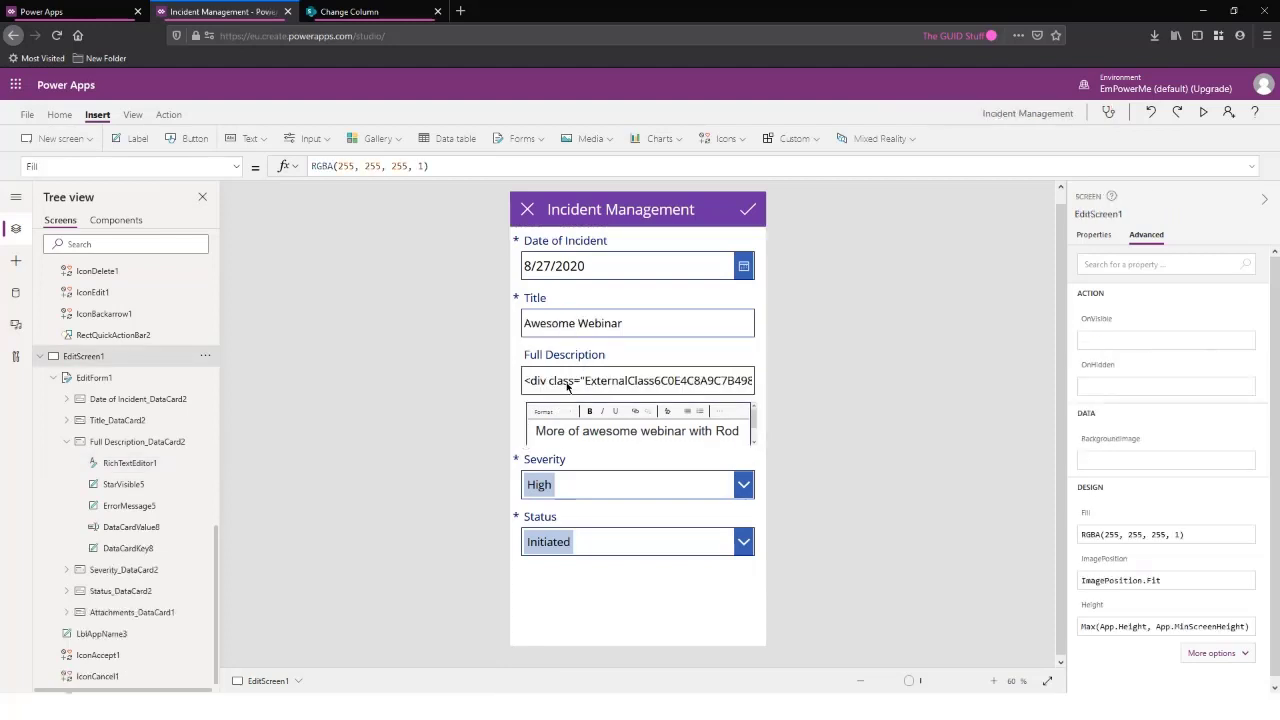
Examine the OnChange property and the other available properties of DataCardValue8, the text input in the Full Description card
click(570, 385)
click(545, 385)
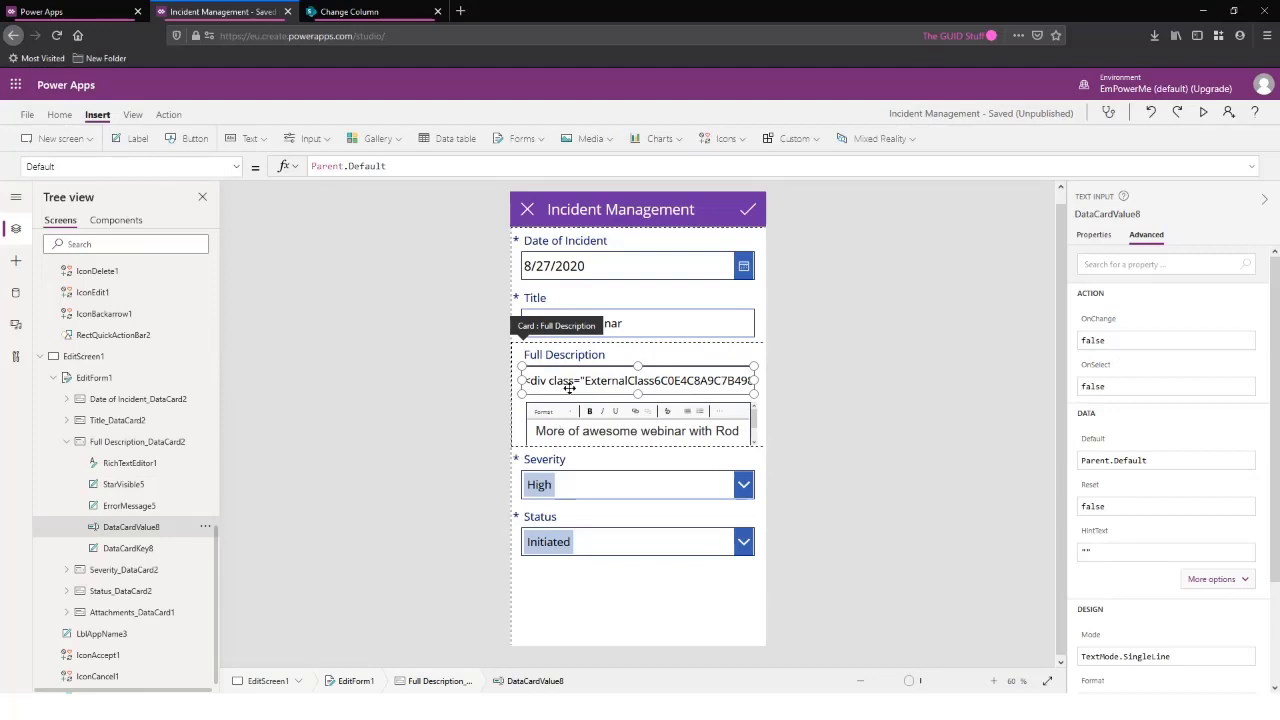
click(149, 166)
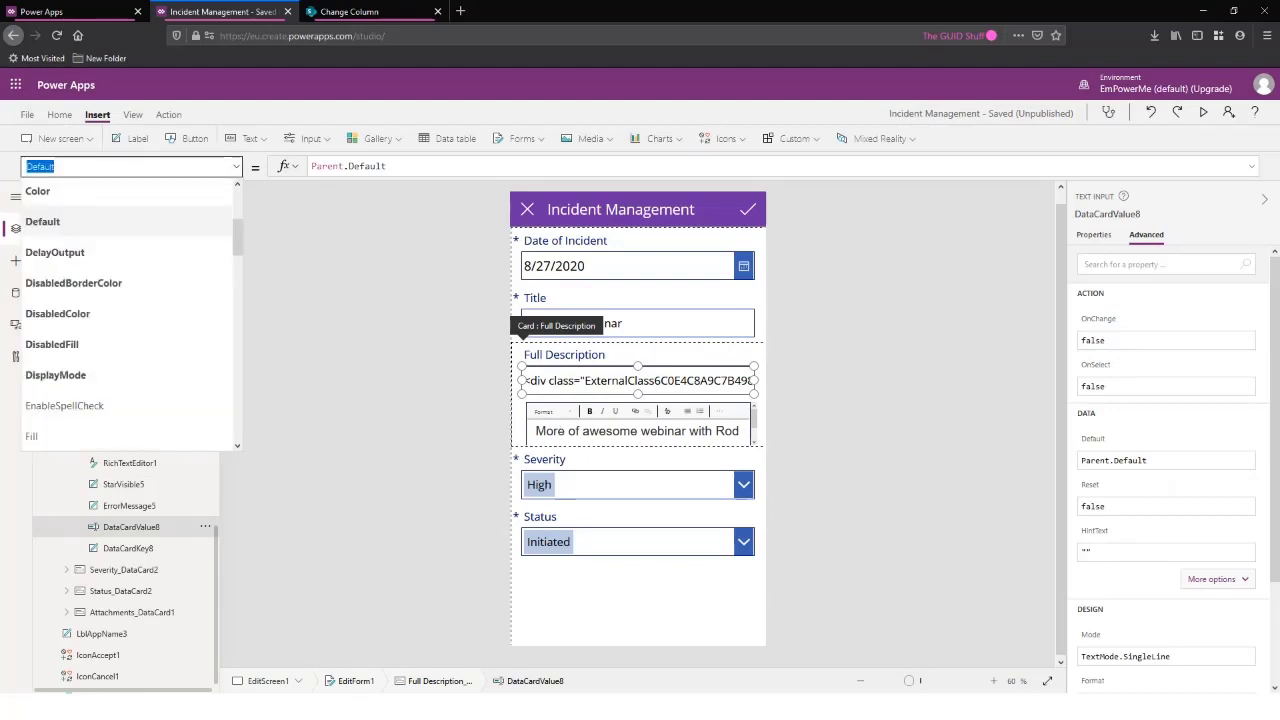
text(OnChange)
key(Return)
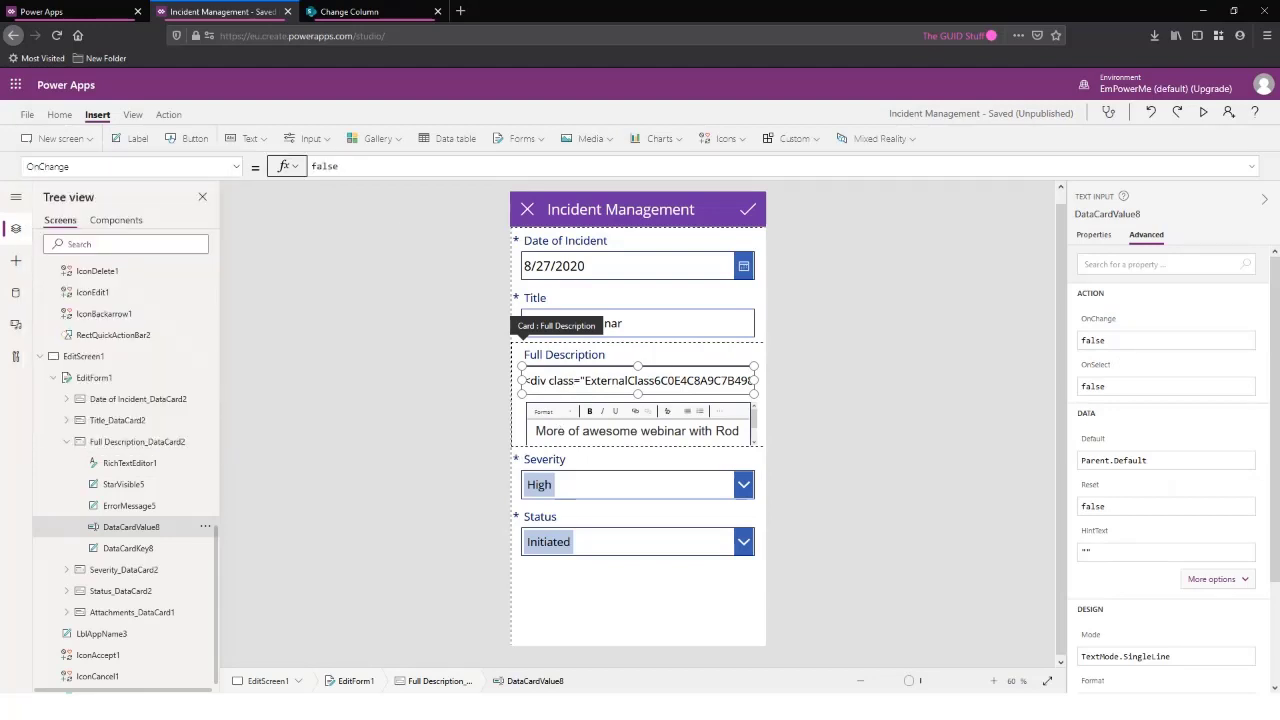
click(341, 166)
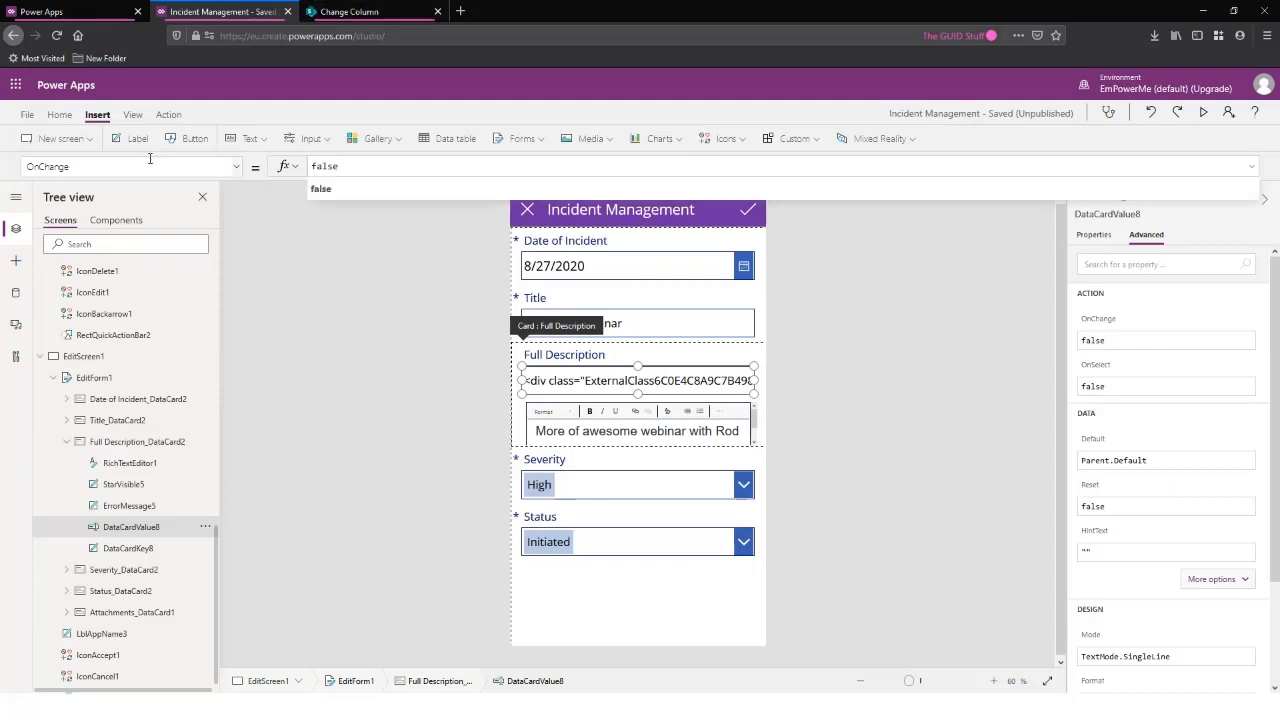
click(222, 166)
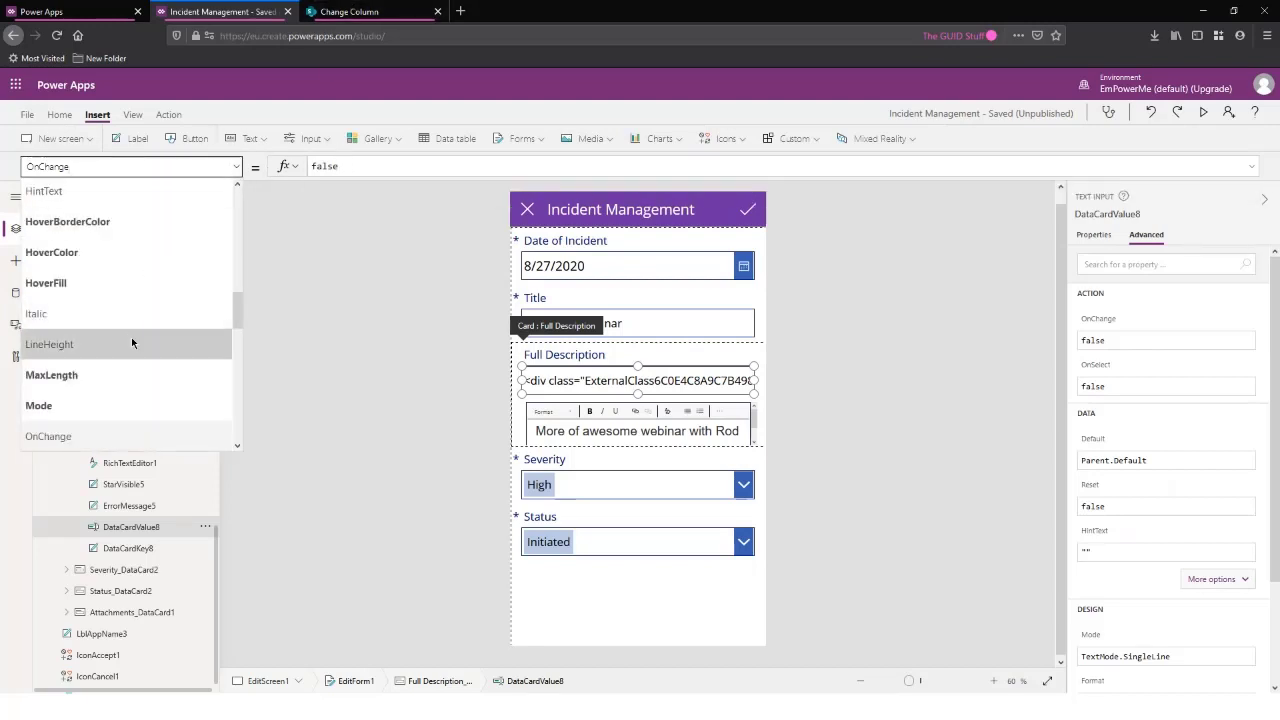
scroll(131, 338, down, 1)
scroll(141, 338, down, 5)
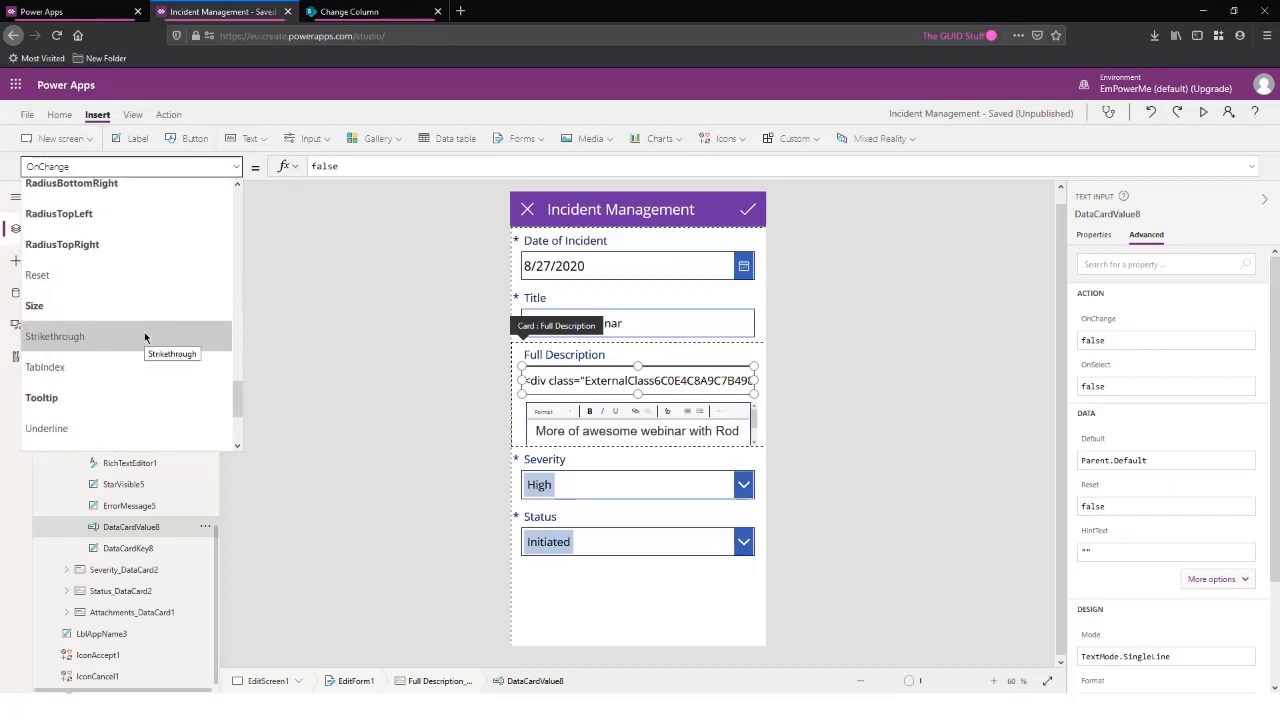
scroll(143, 337, down, 3)
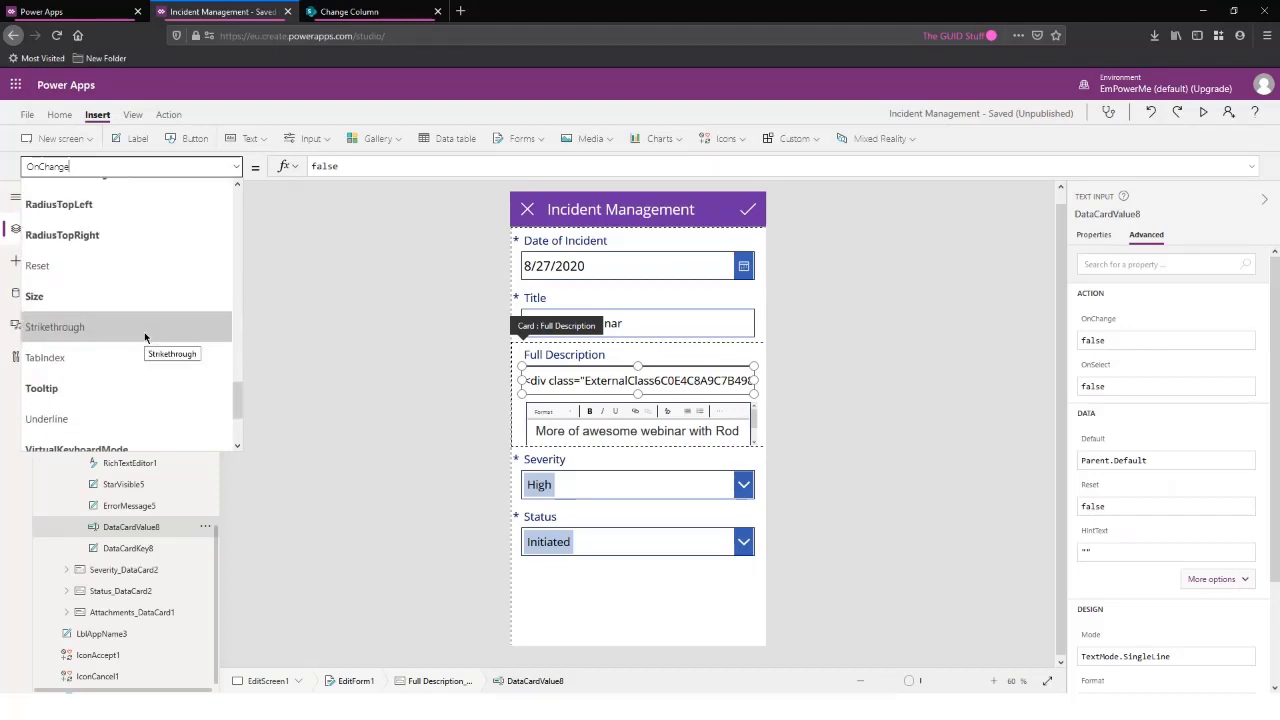
click(366, 342)
Delete the DataCardValue8 text input from the edit form's Full Description card
click(643, 379)
click(640, 377)
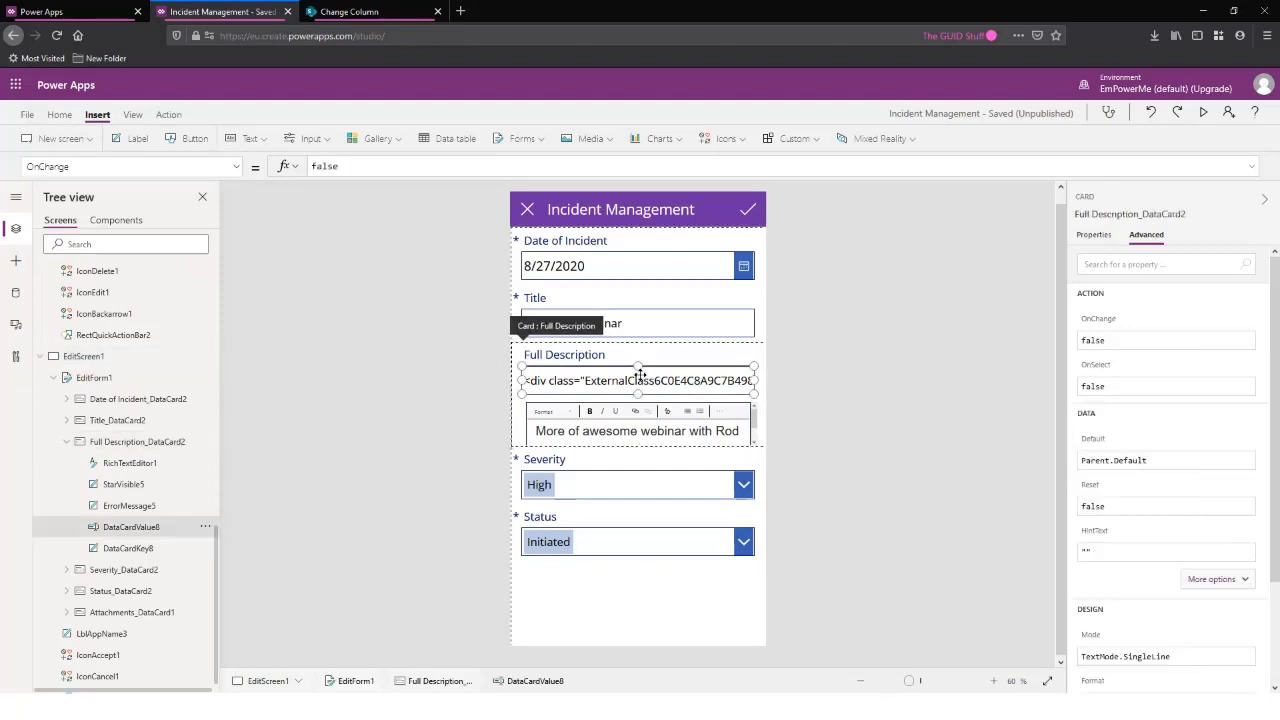
key(Delete)
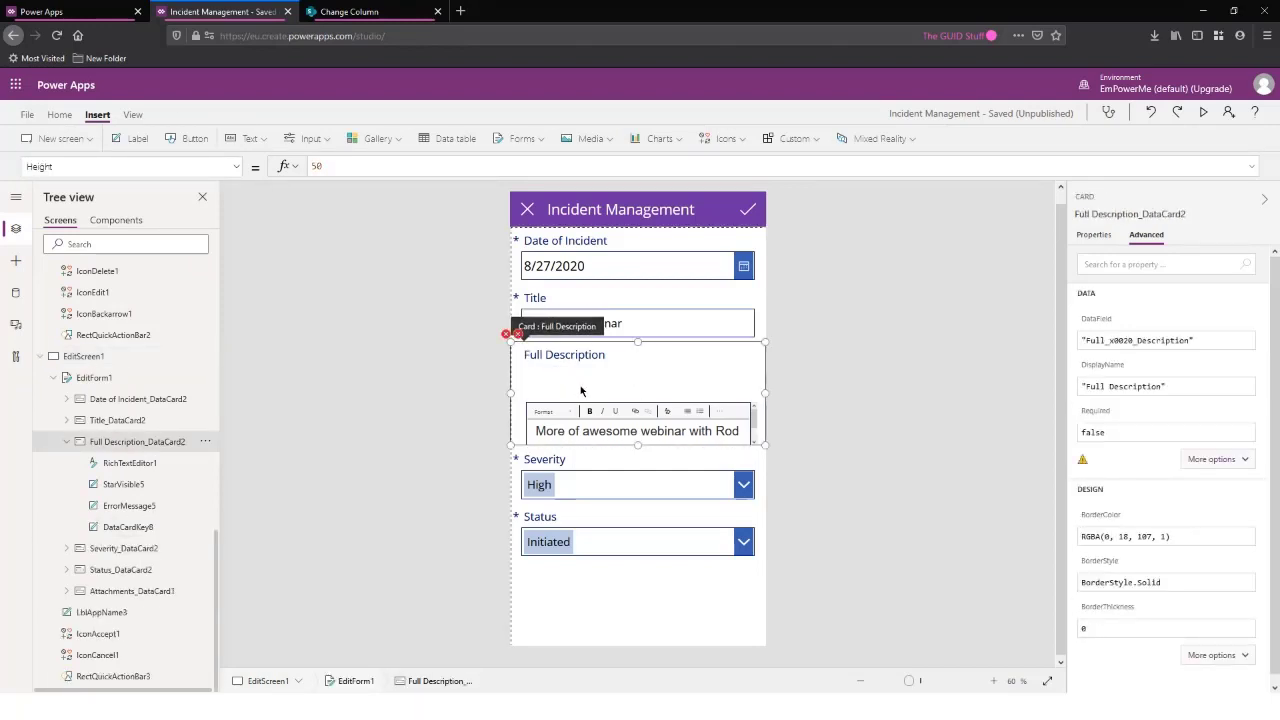
Resolve the Full Description card's Update error by setting the property to RichTextEditor1.HtmlText
click(507, 335)
click(518, 355)
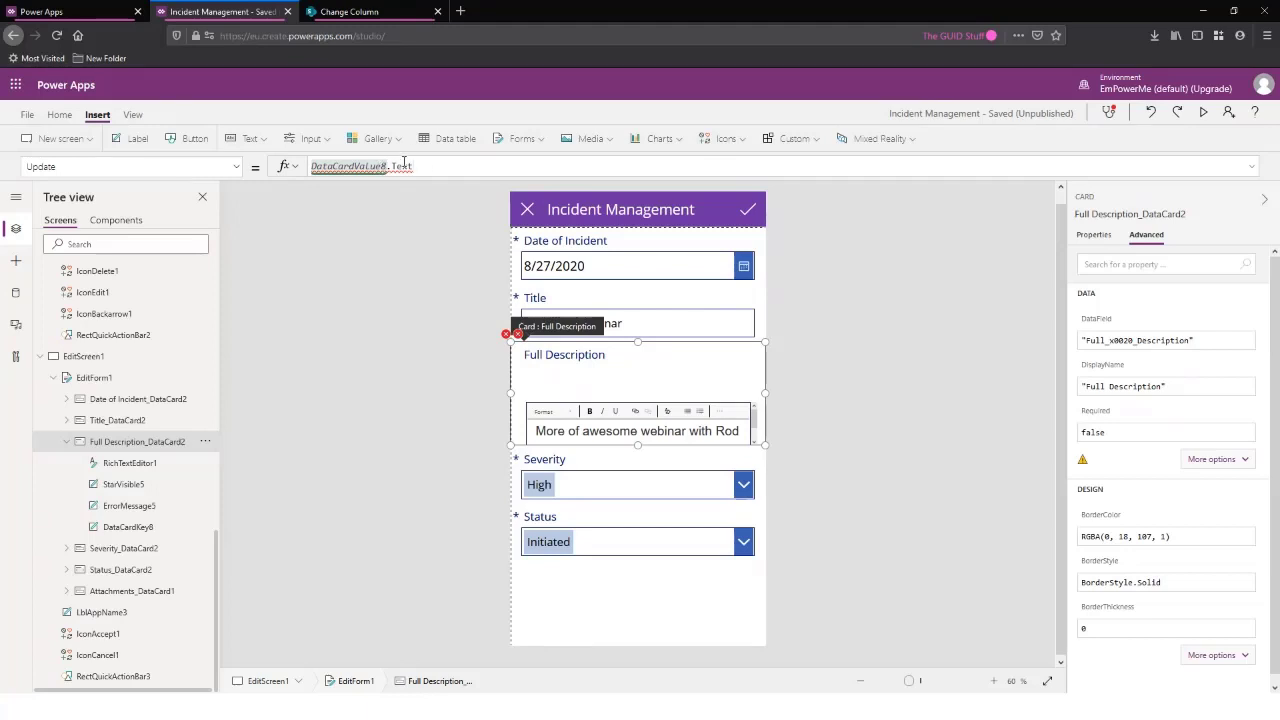
drag(417, 170, 285, 166)
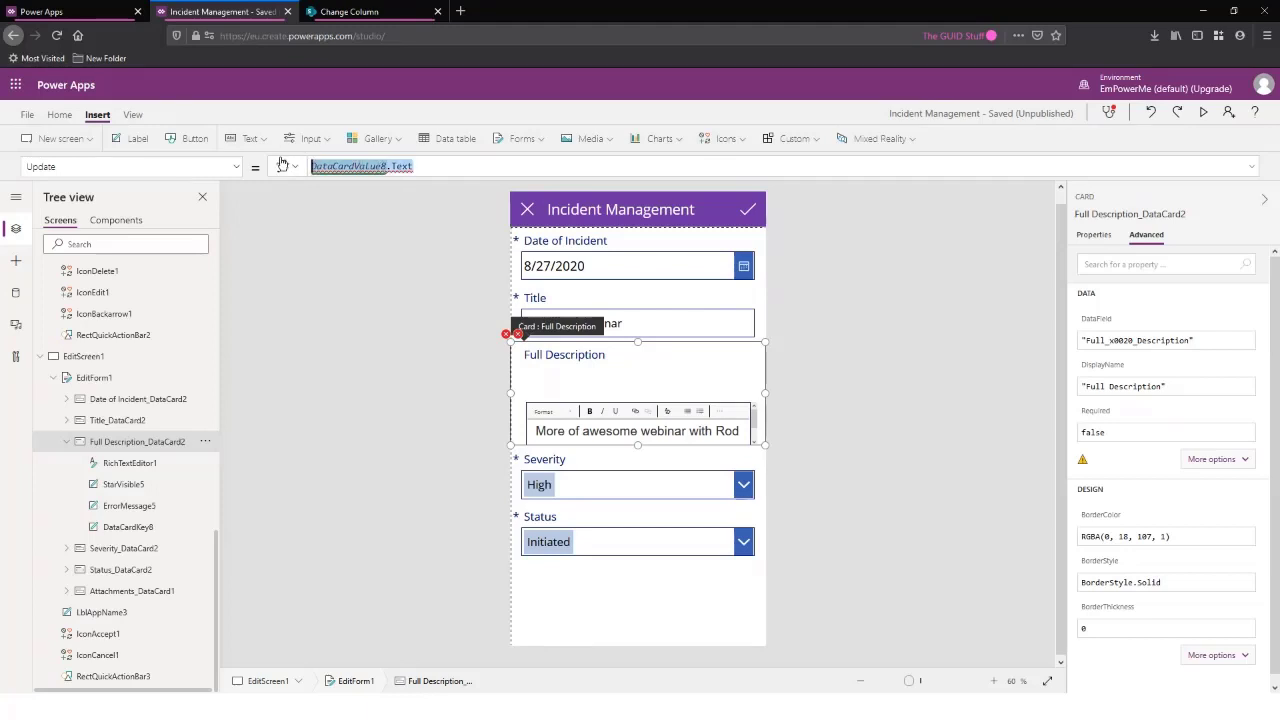
text(Ric)
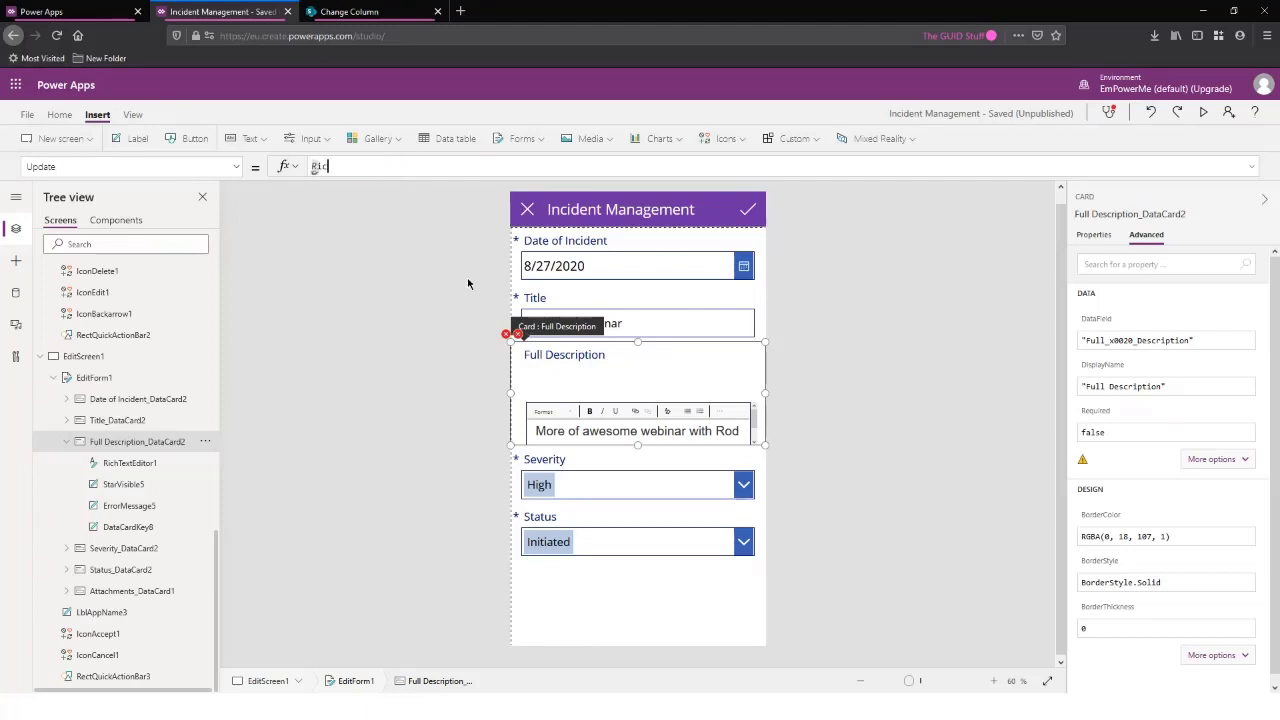
text(hTextEdit)
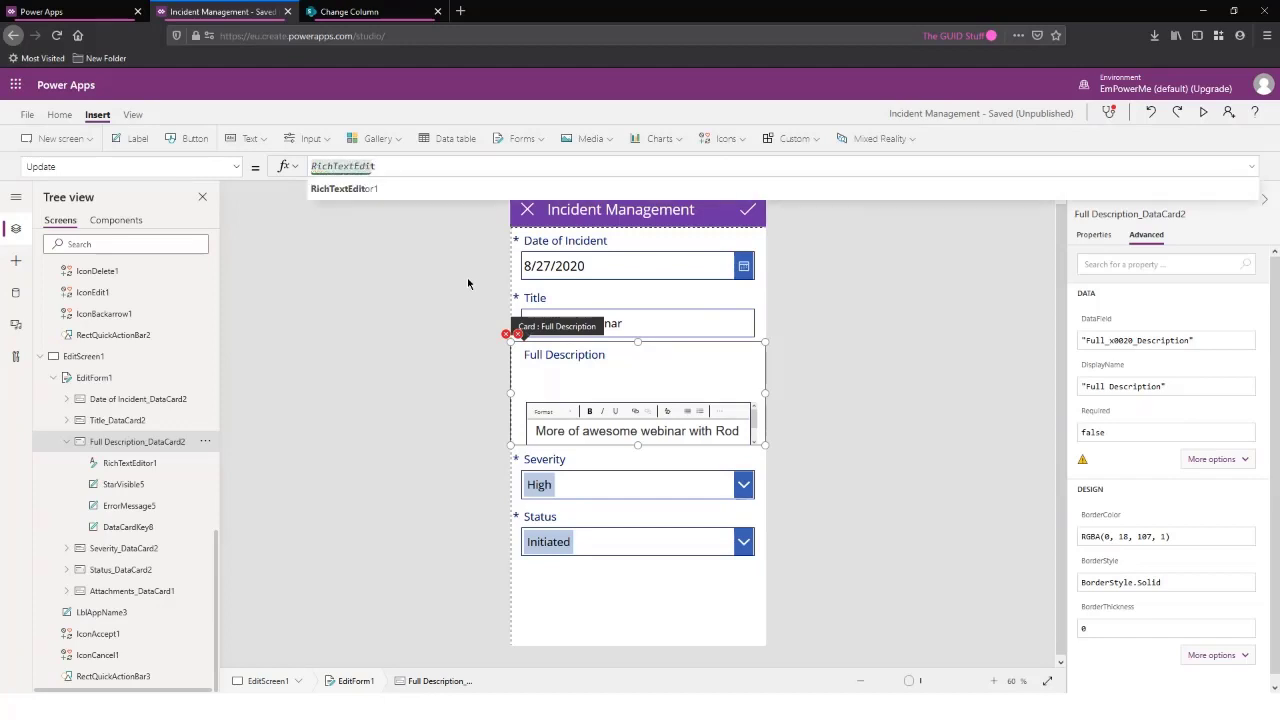
text(or1.)
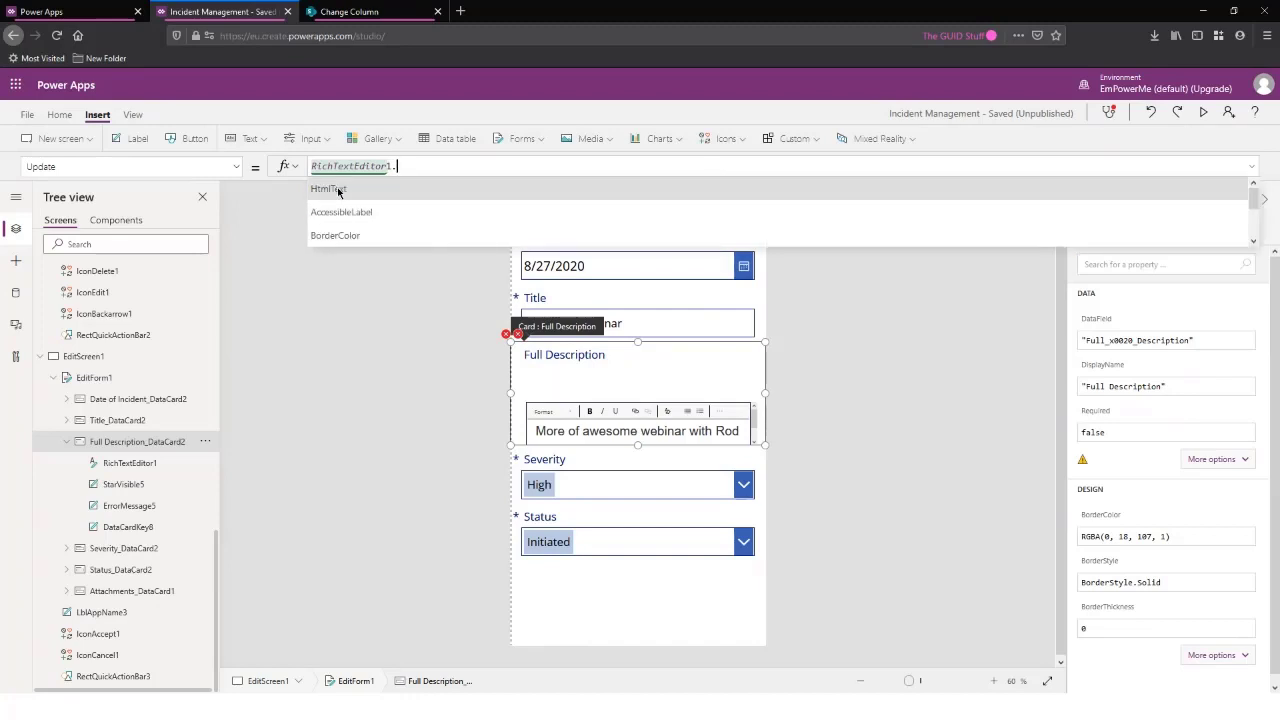
click(338, 191)
text(HtmlText)
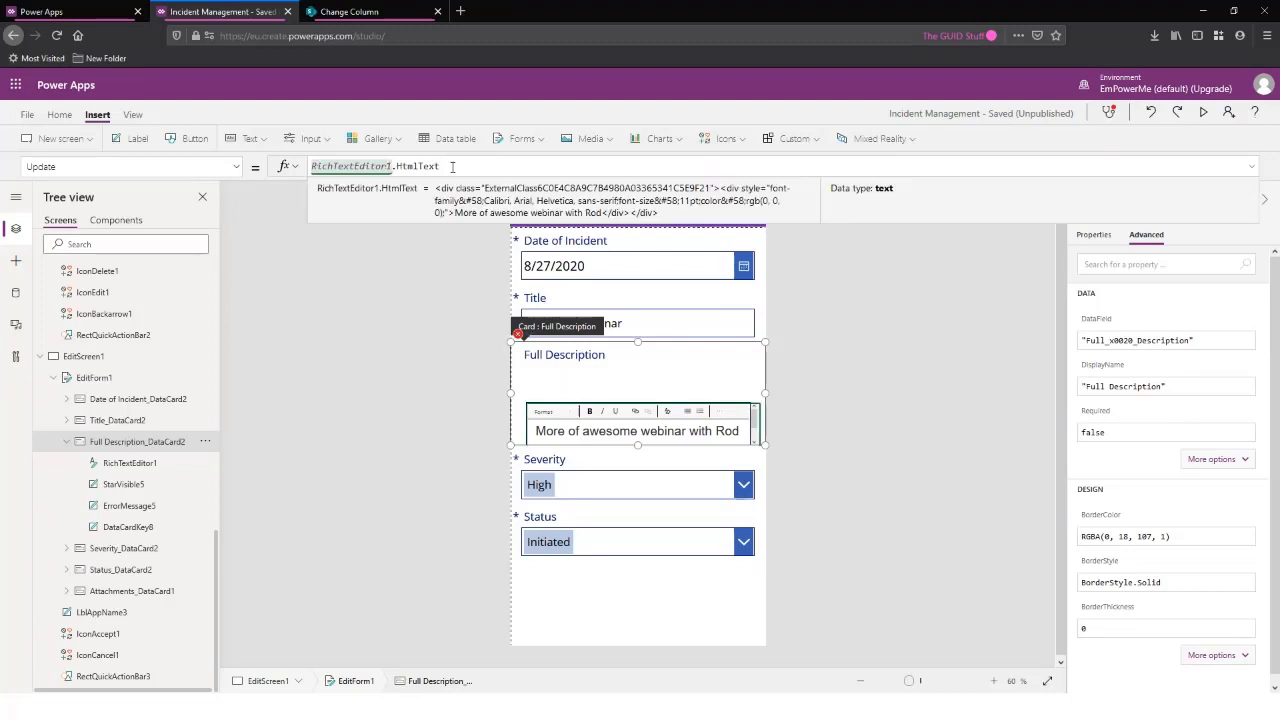
Resolve the card's remaining formula error by setting the Y property of ErrorMessage5 to 4
click(530, 338)
click(528, 337)
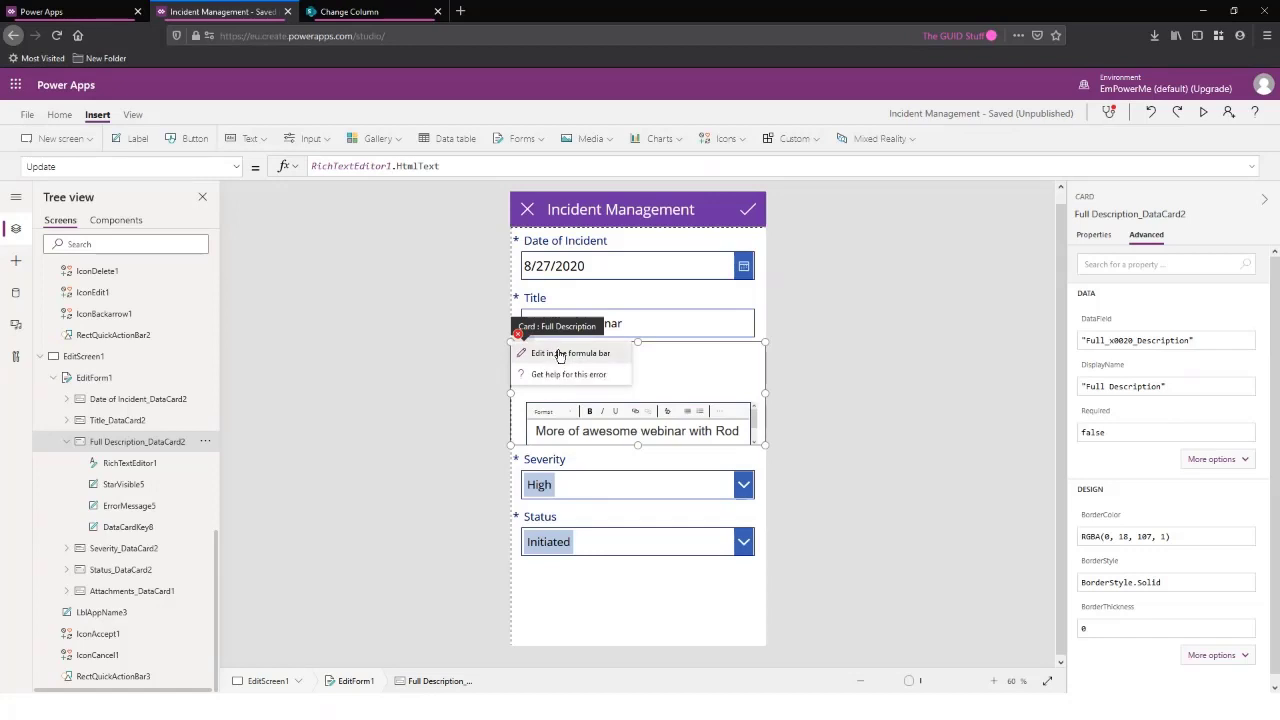
click(560, 354)
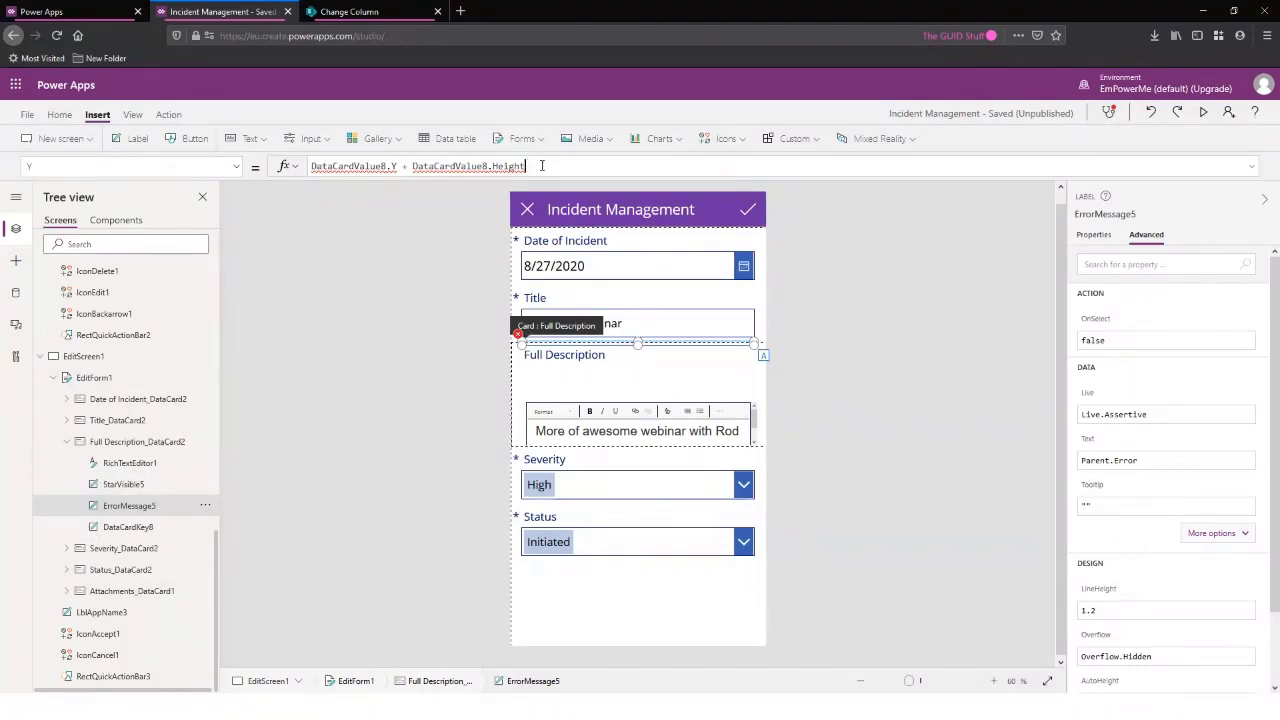
key(ctrl+a)
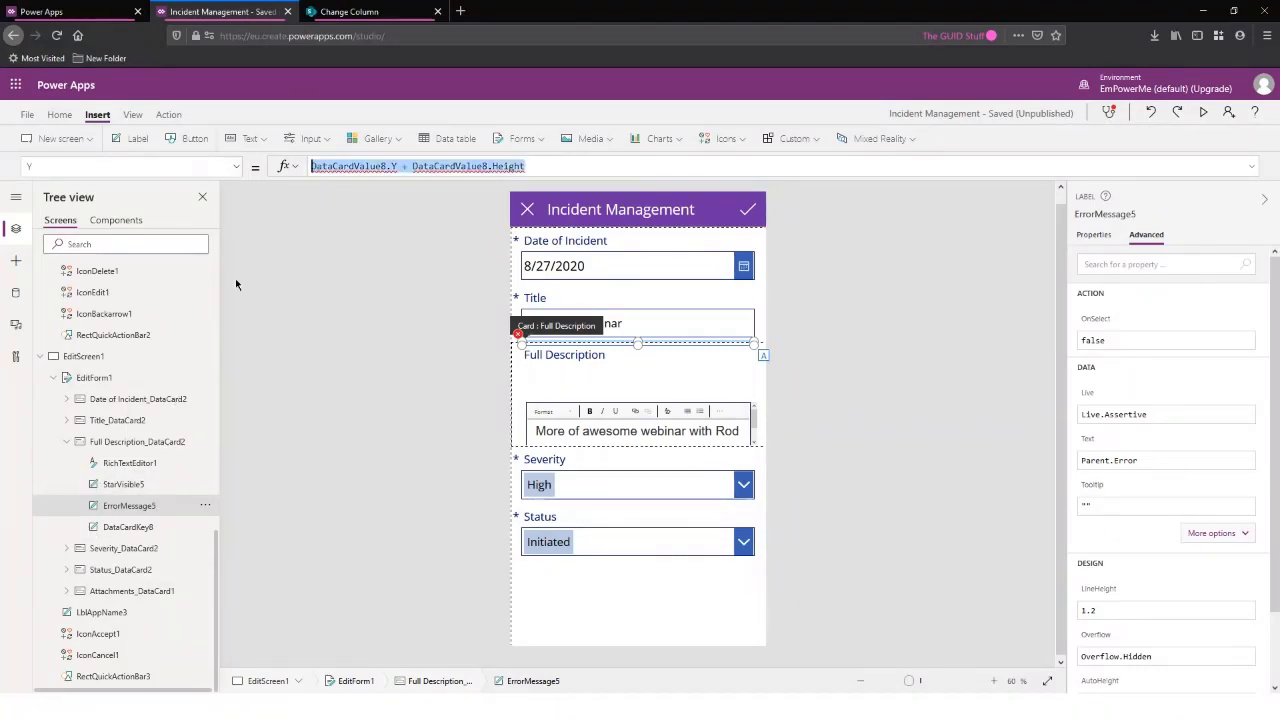
text(4)
click(360, 325)
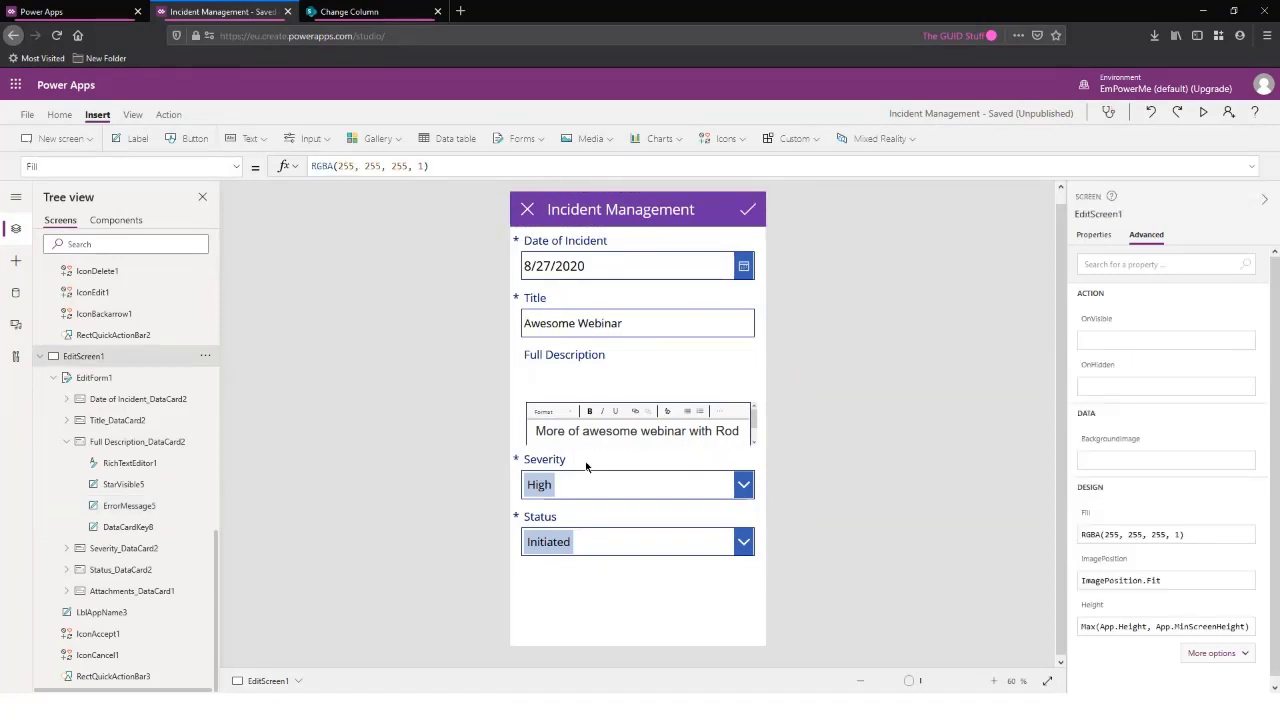
Move the rich text editor directly beneath the Full Description label, at about X 30 and Y 58, and make it taller
click(605, 430)
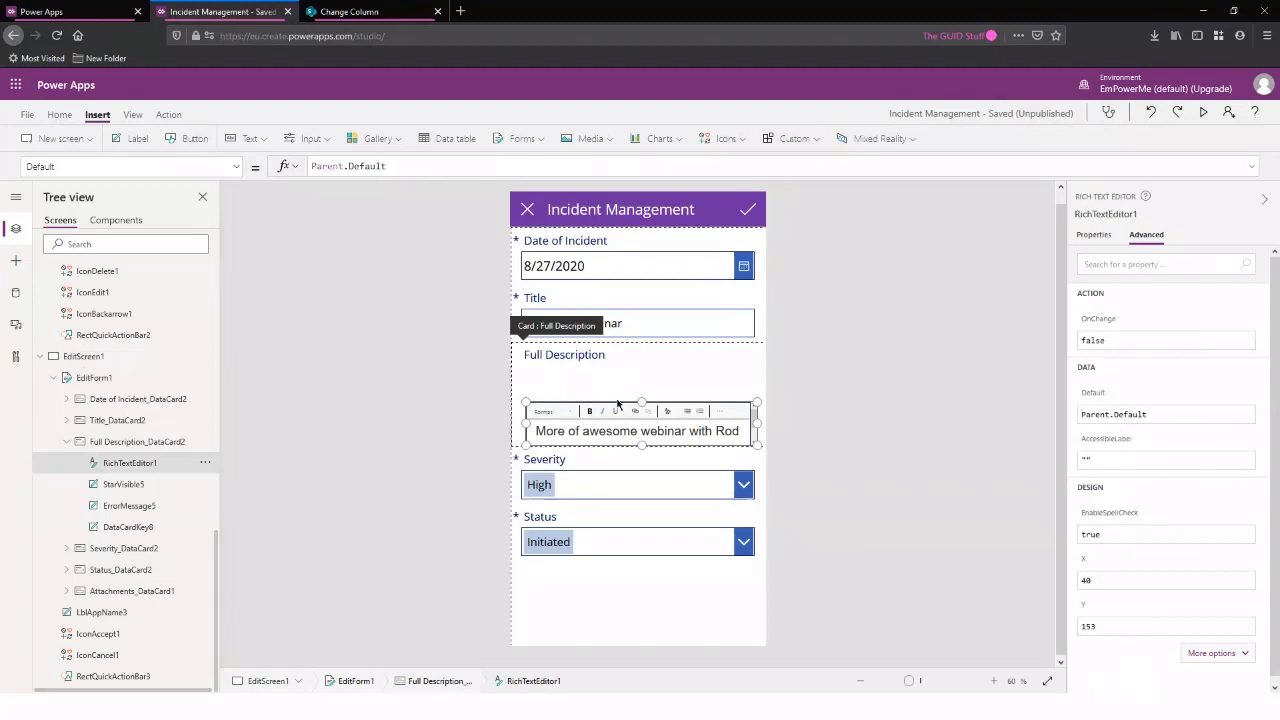
click(617, 403)
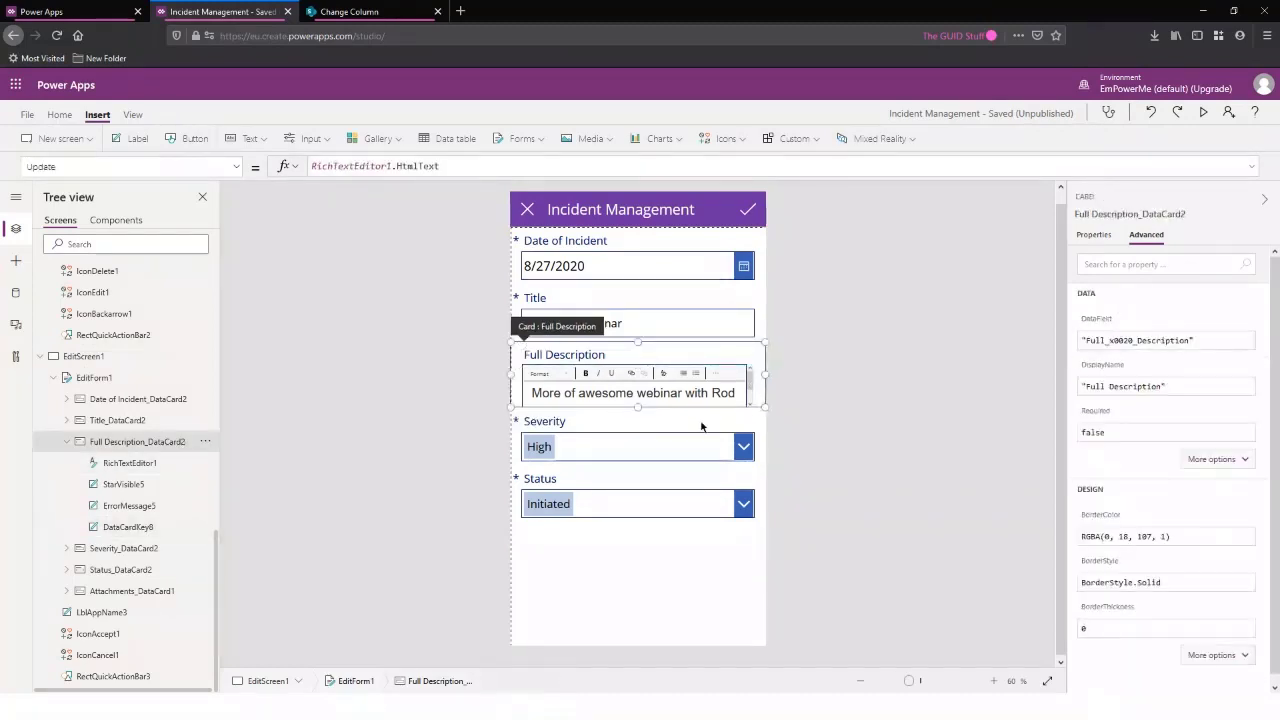
click(645, 395)
drag(637, 407, 635, 462)
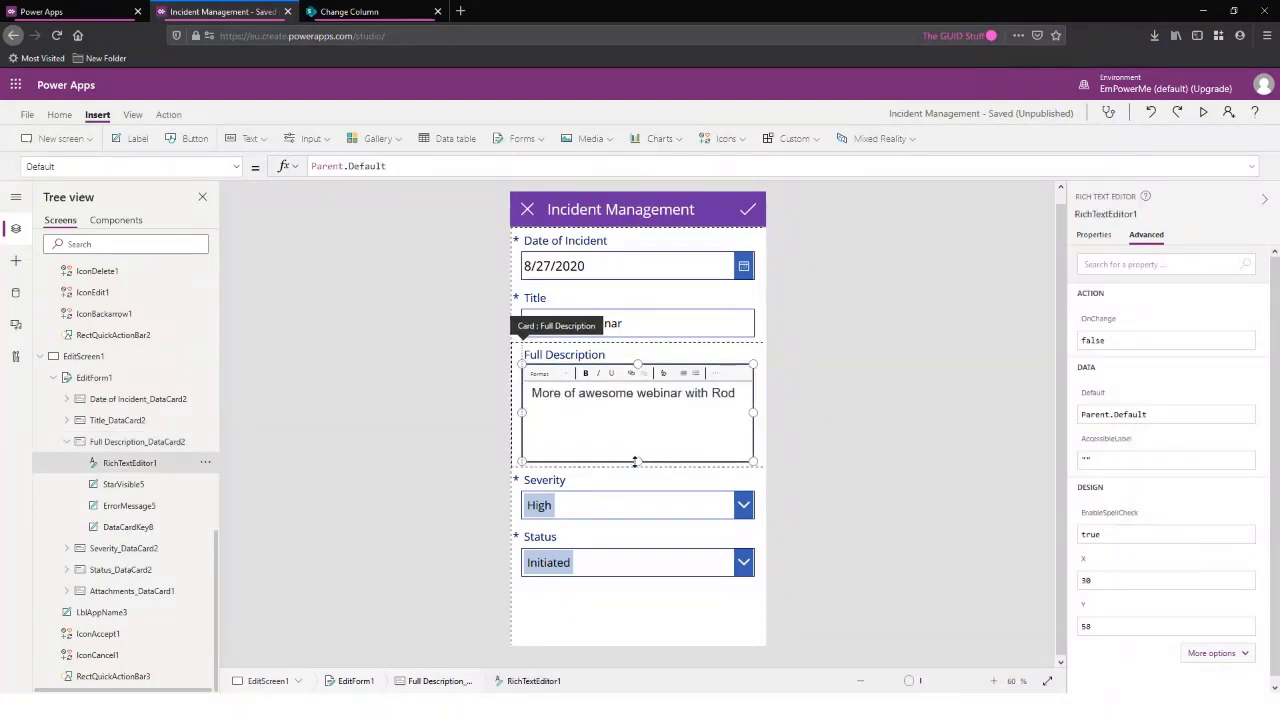
click(829, 437)
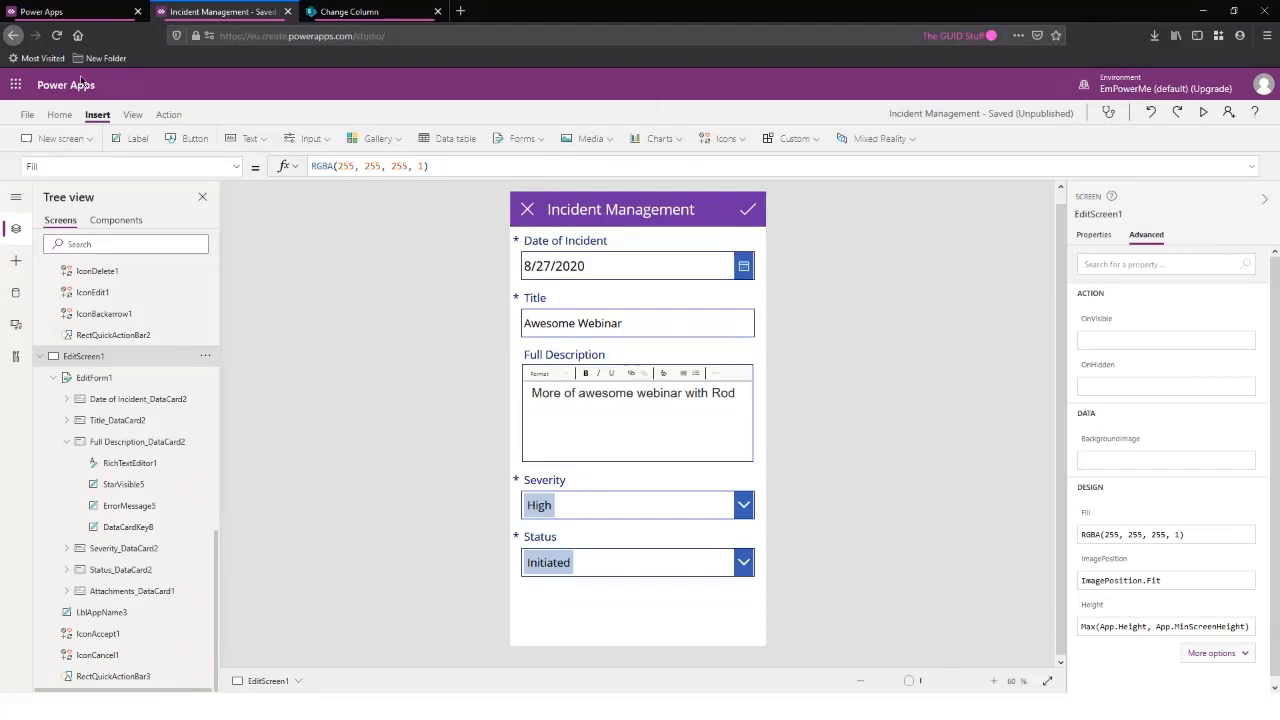
Review the Update property of Full Description_DataCard2 on the edit screen
click(155, 442)
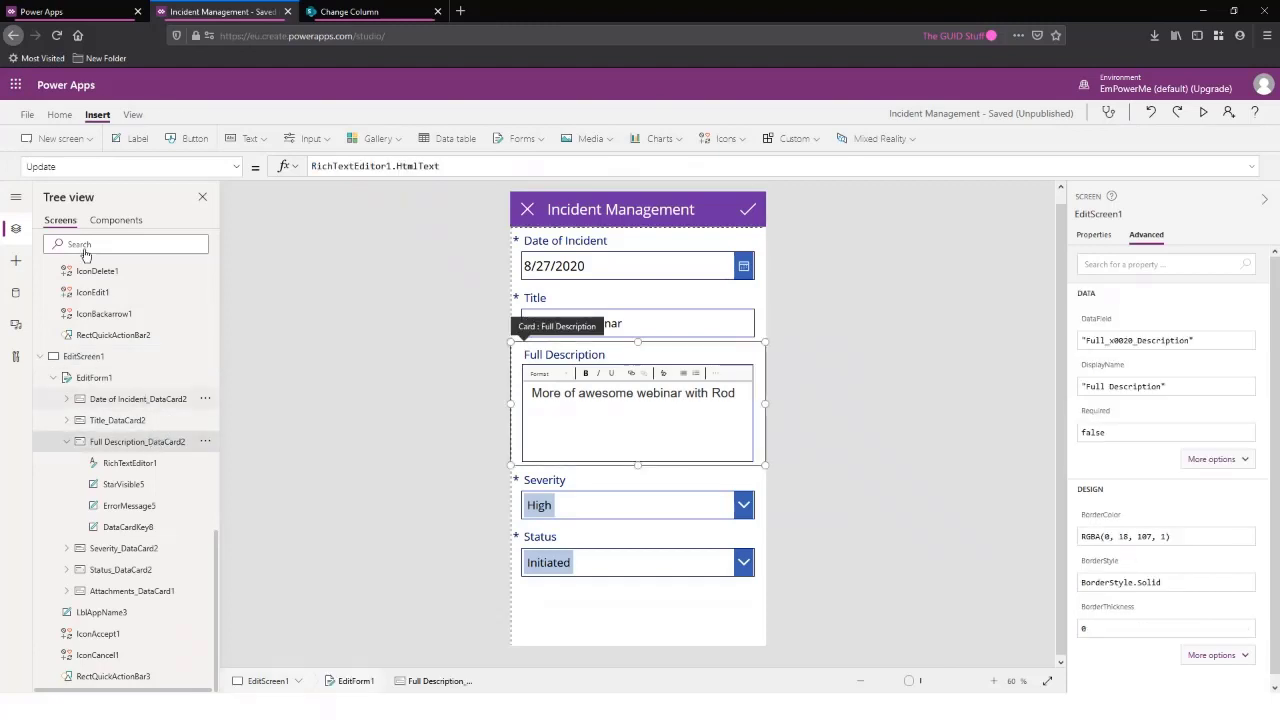
click(93, 166)
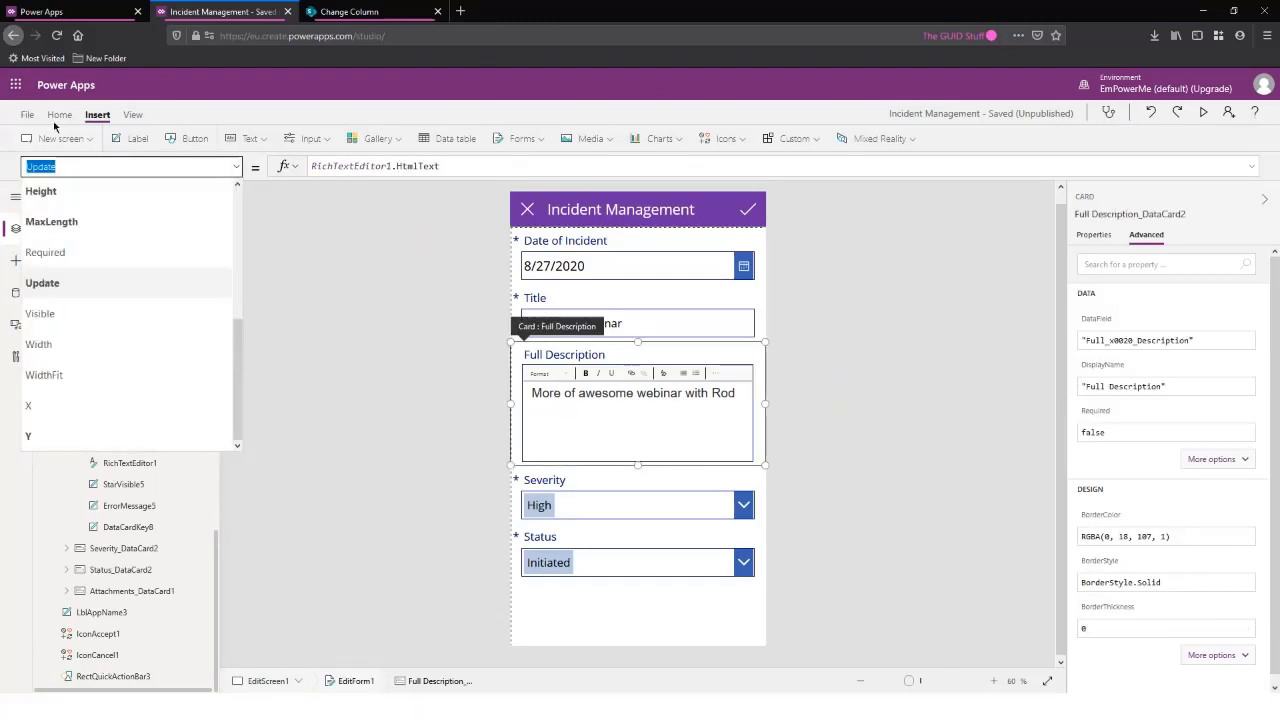
click(239, 170)
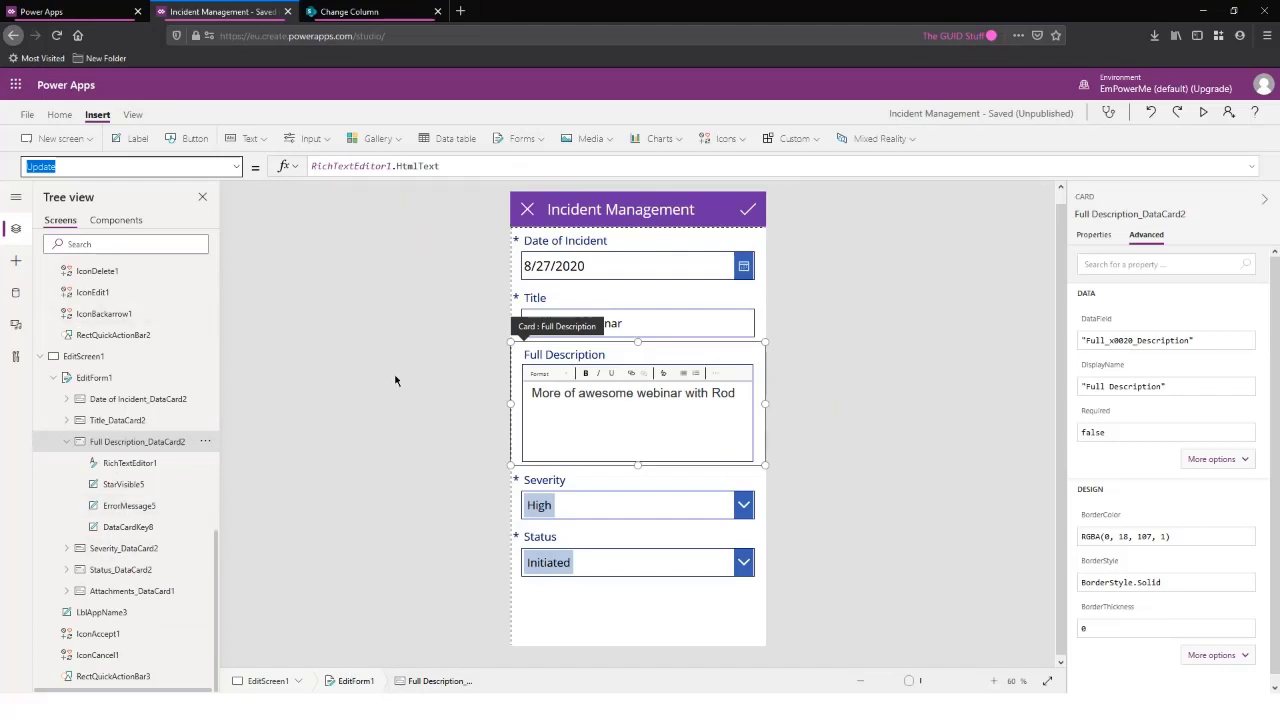
Look over BrowseScreen1 and its controls, and collapse the screens in the tree view
scroll(117, 391, up, 4)
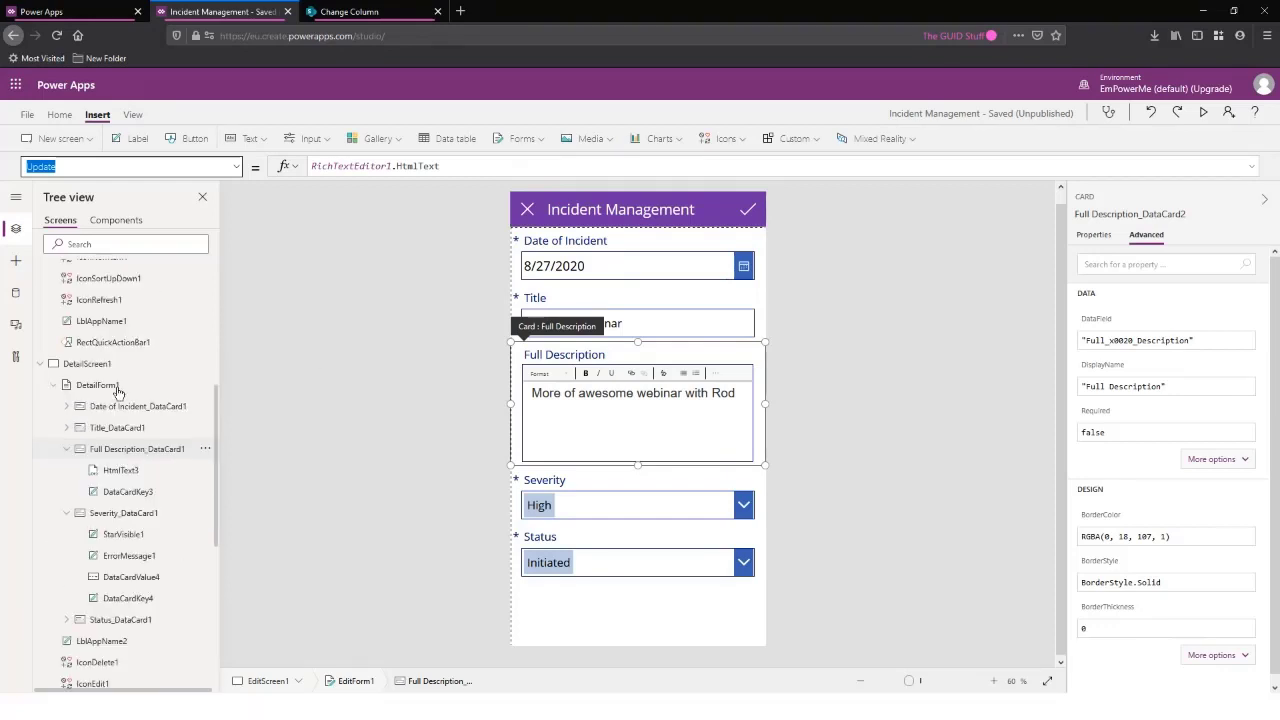
scroll(117, 391, up, 10)
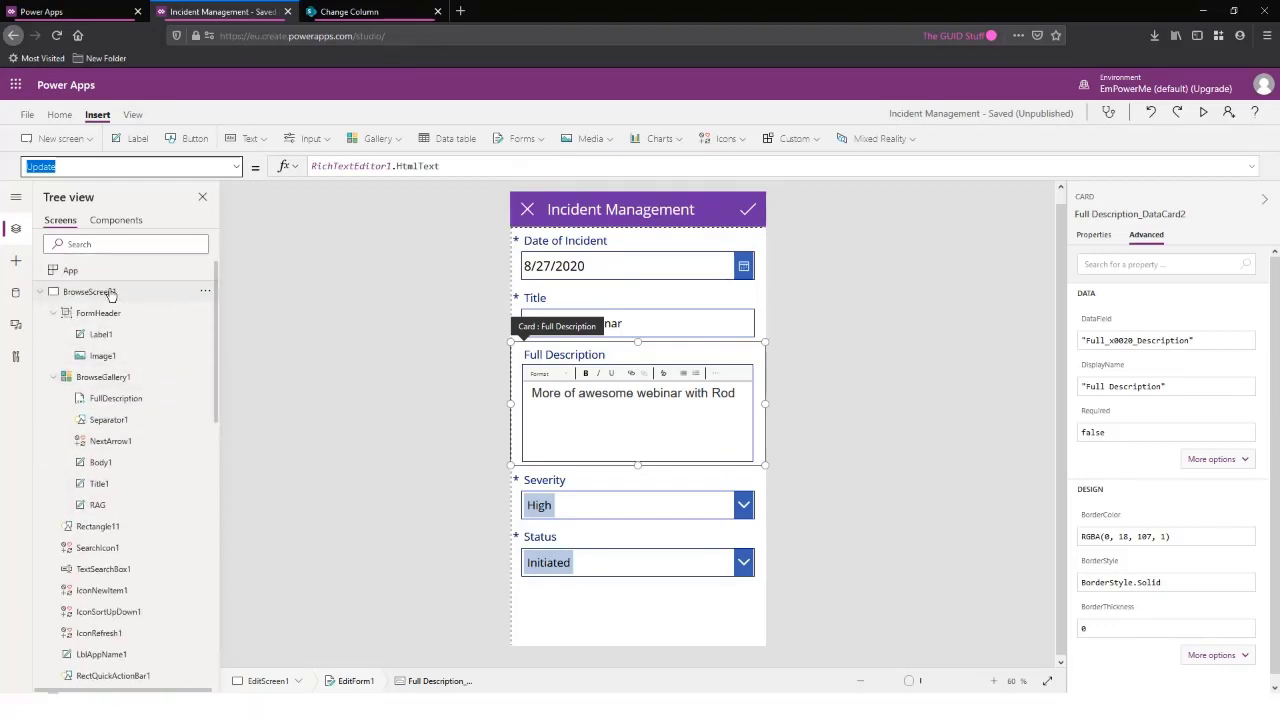
click(111, 293)
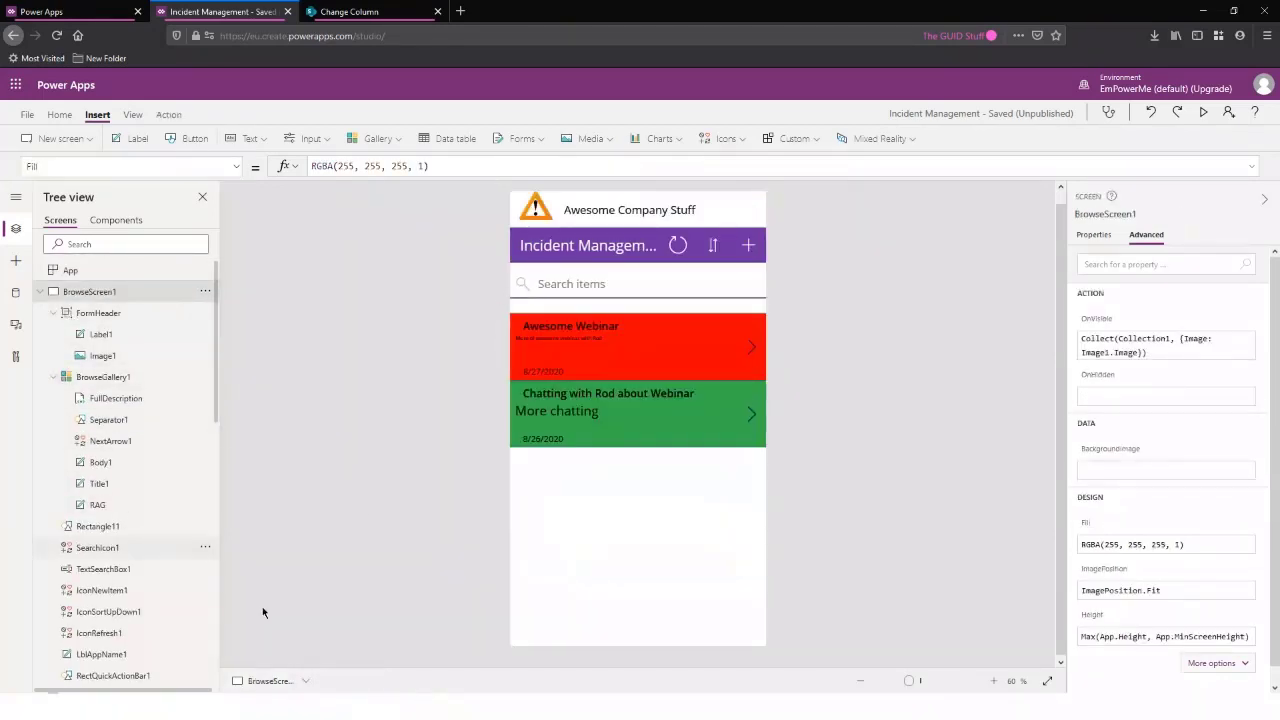
scroll(120, 340, down, 5)
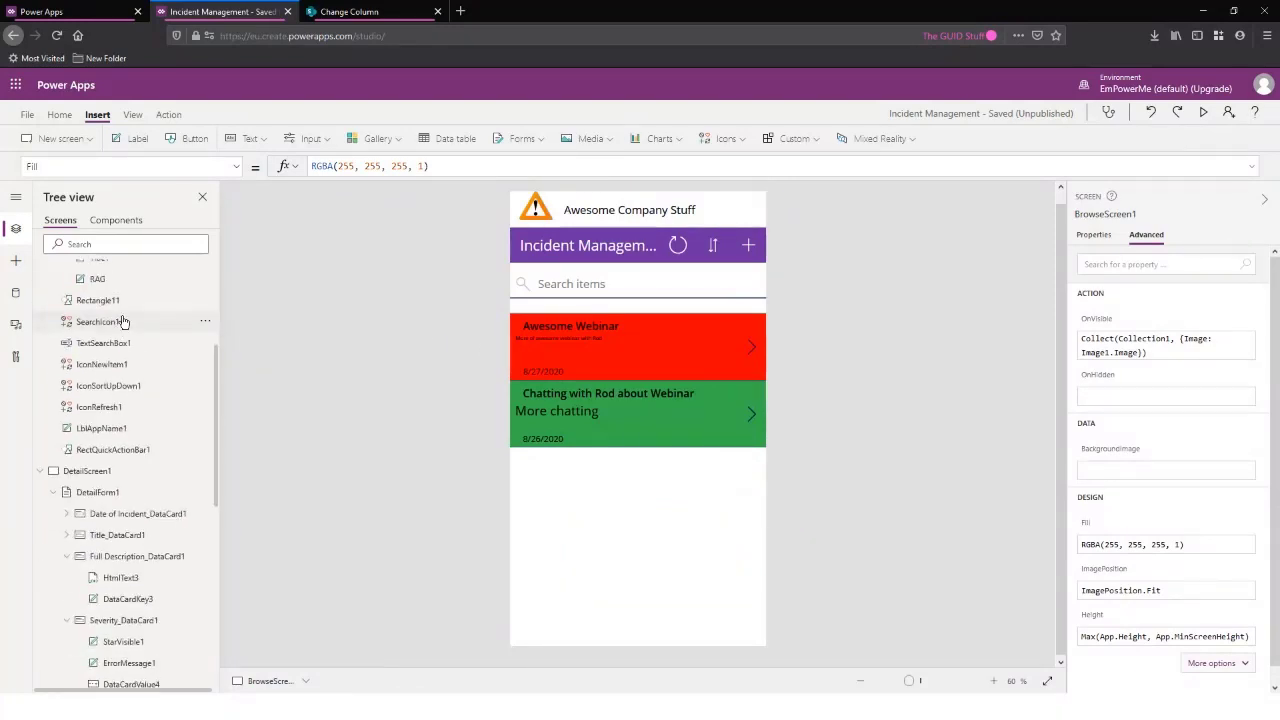
scroll(120, 354, down, 10)
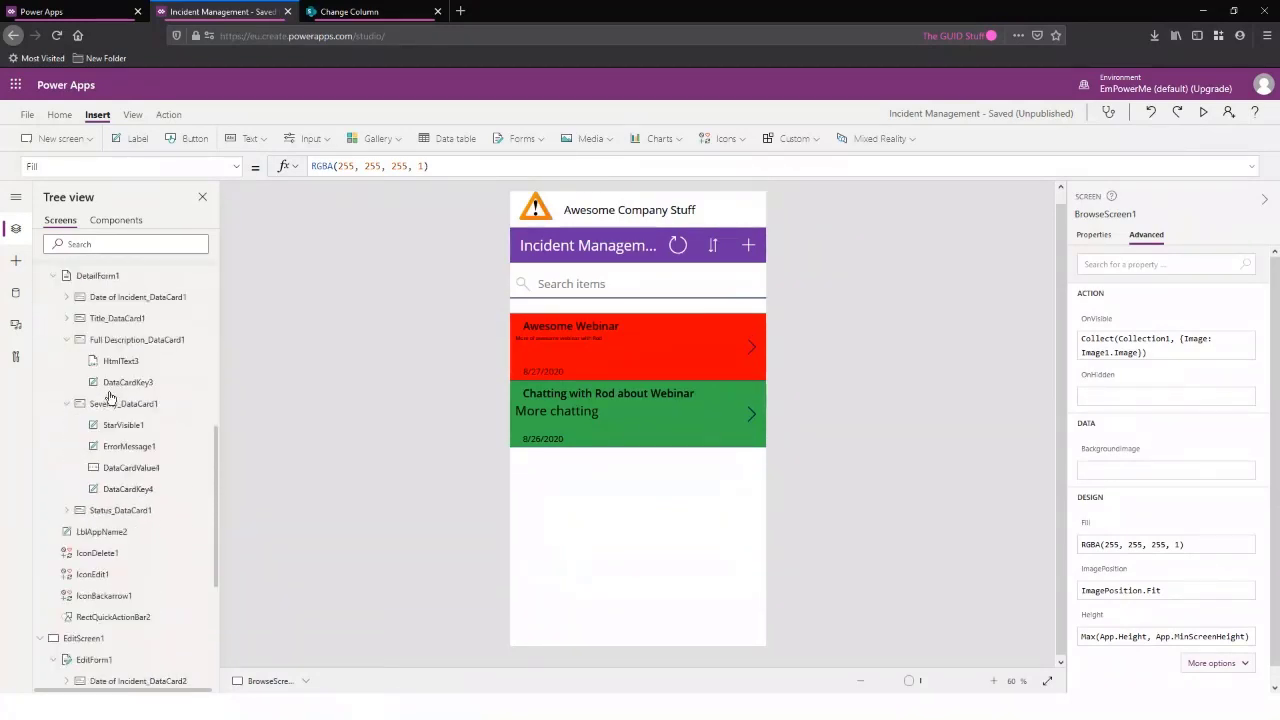
scroll(110, 360, up, 15)
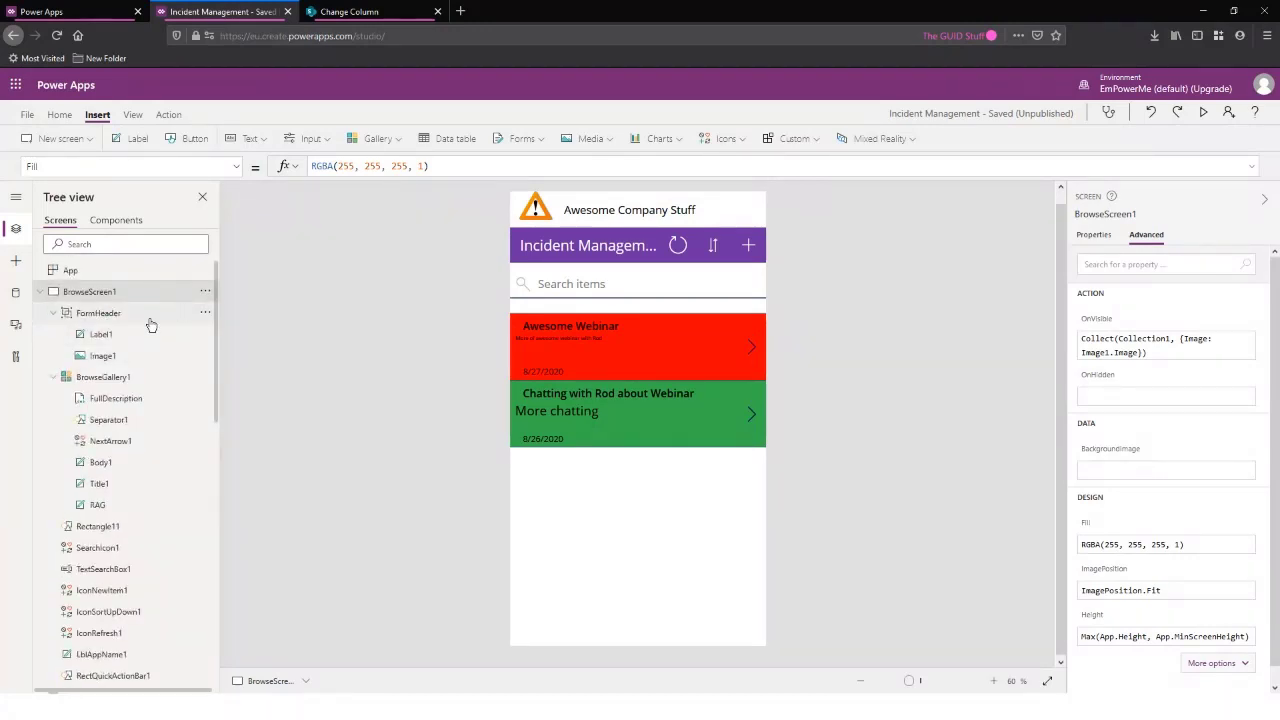
click(42, 294)
click(42, 314)
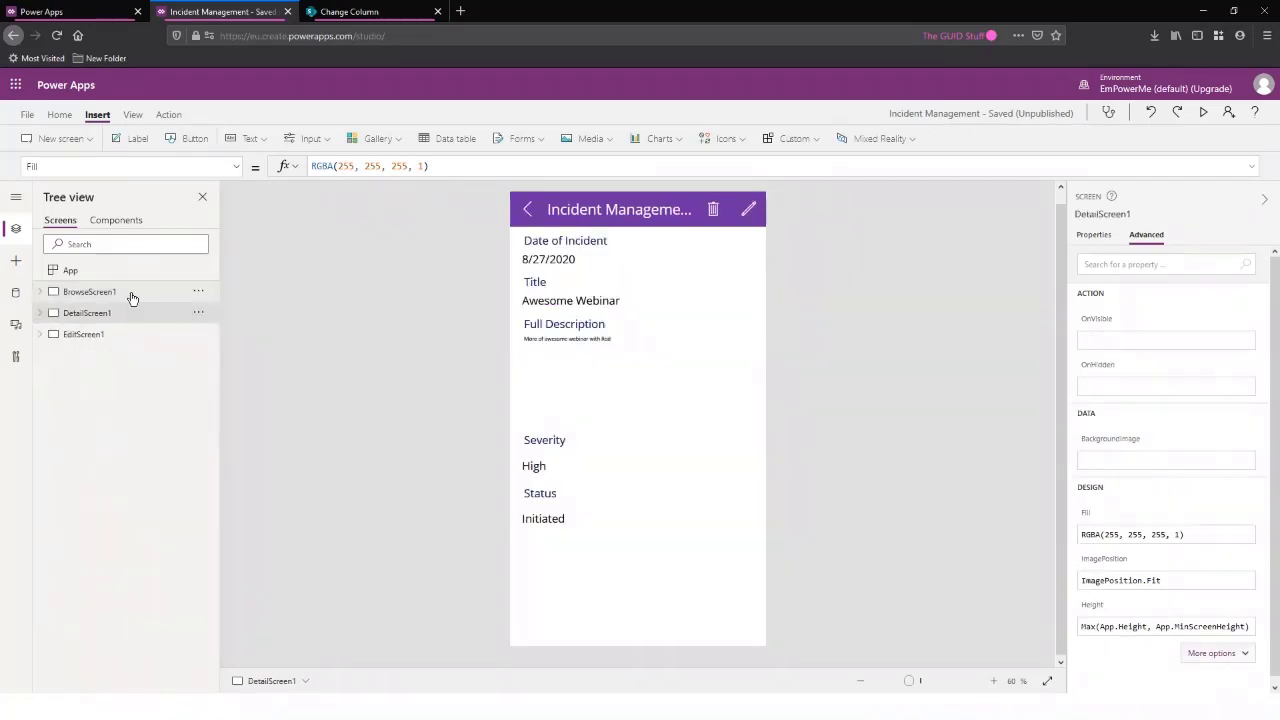
Fill the header bar rectangle RectQuickActionBar1 on BrowseScreen1 with dark grey, RGBA(116, 116, 116, 1)
click(131, 294)
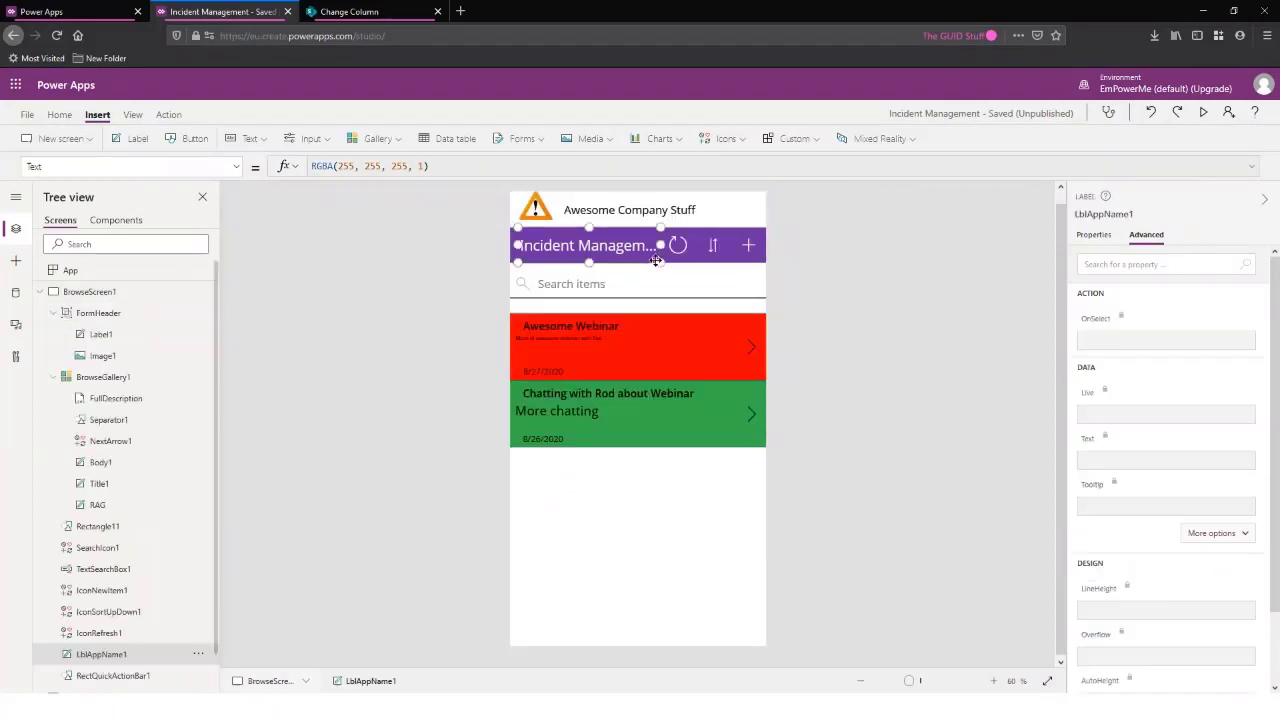
scroll(118, 520, down, 1)
click(125, 634)
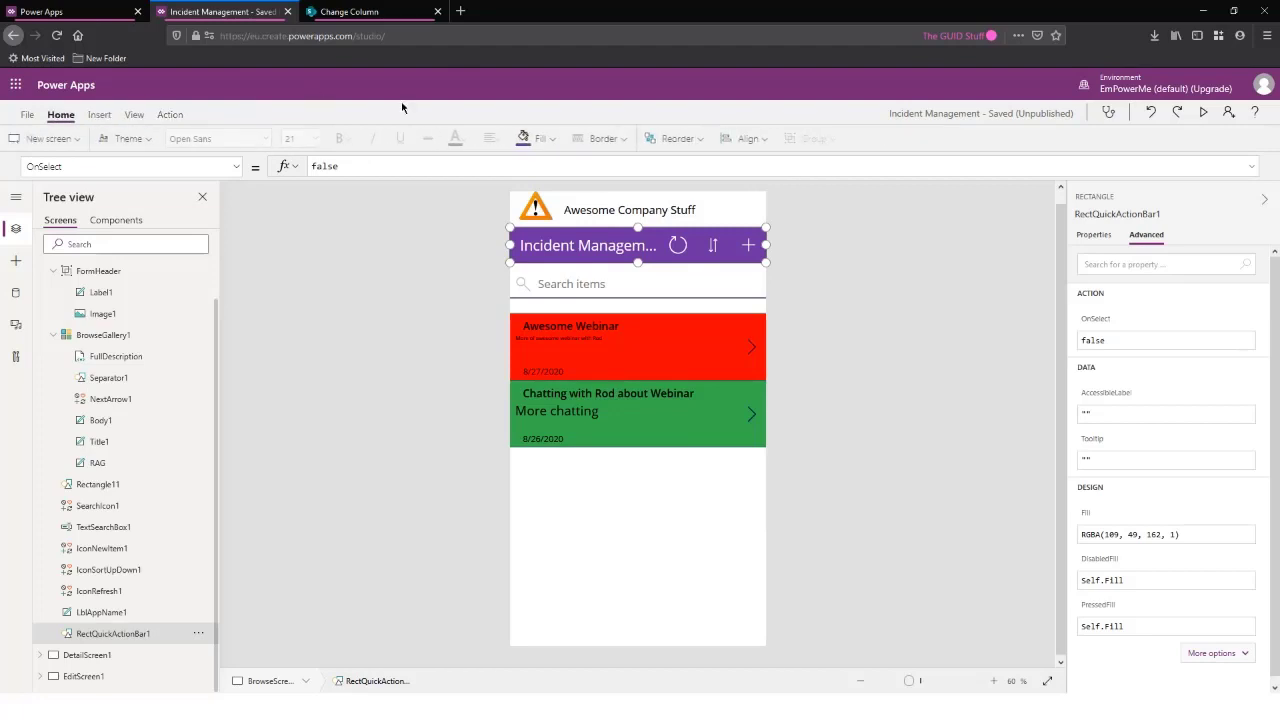
click(565, 139)
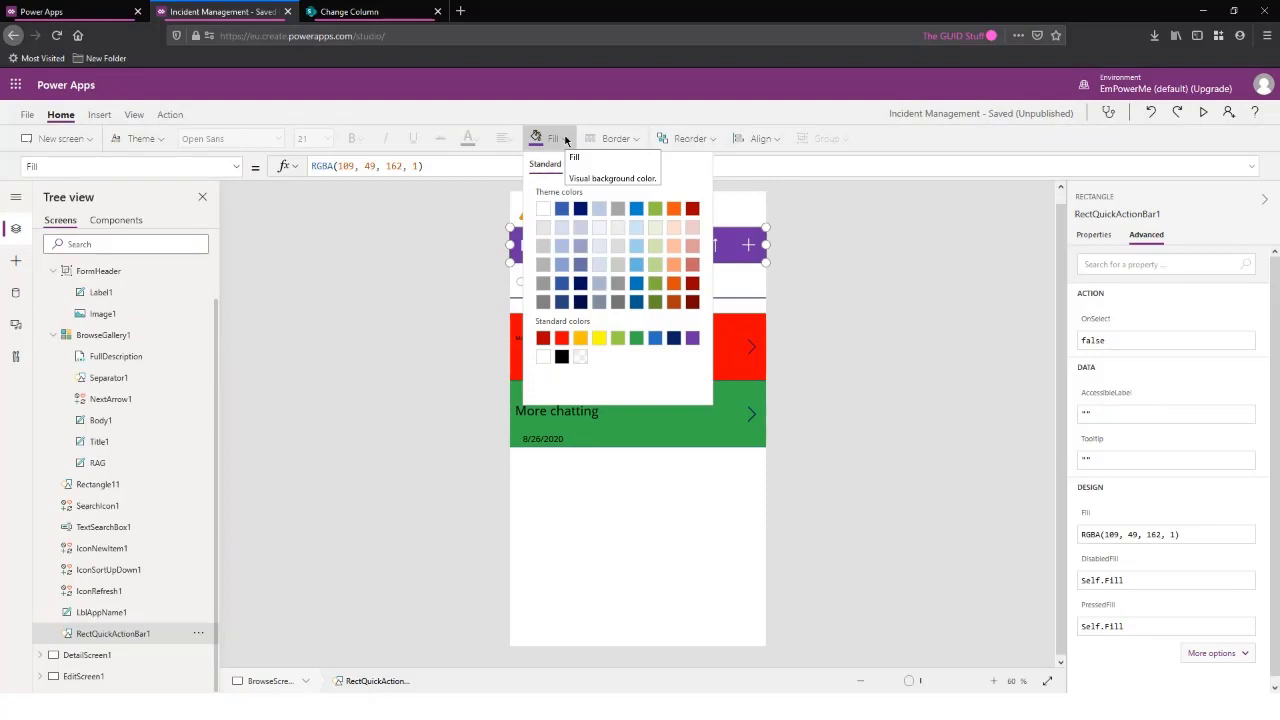
click(615, 306)
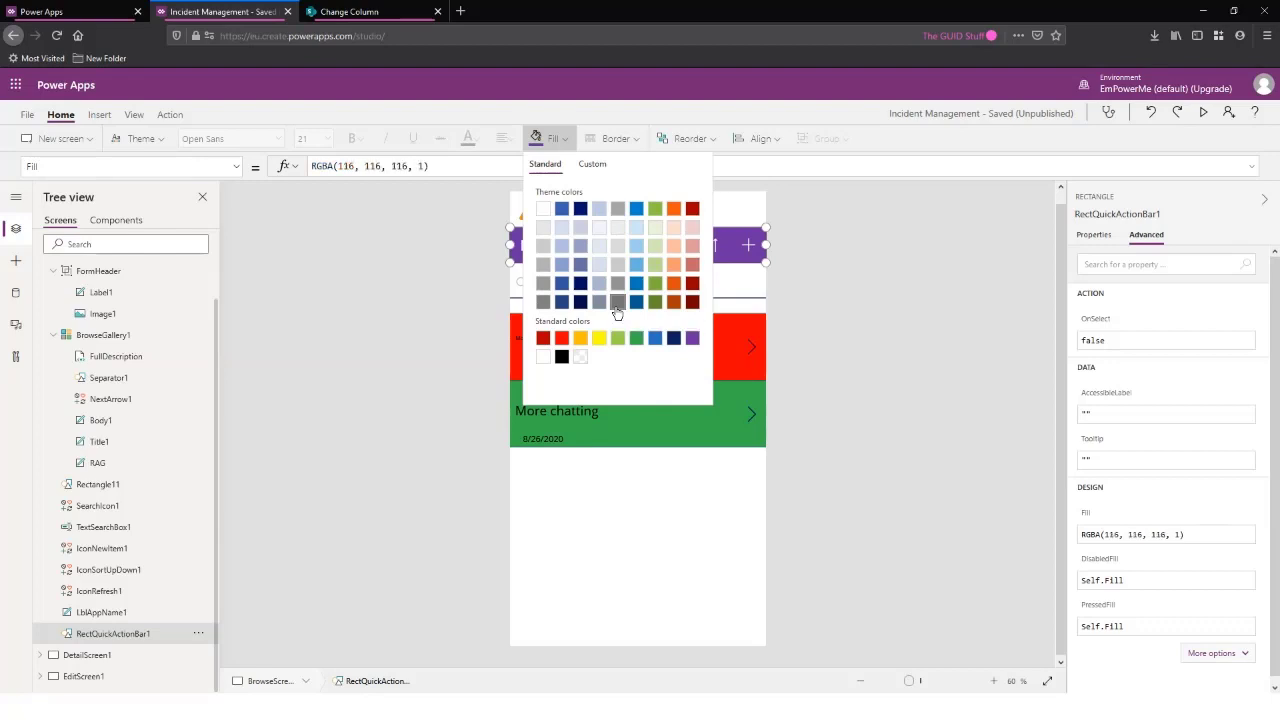
click(455, 358)
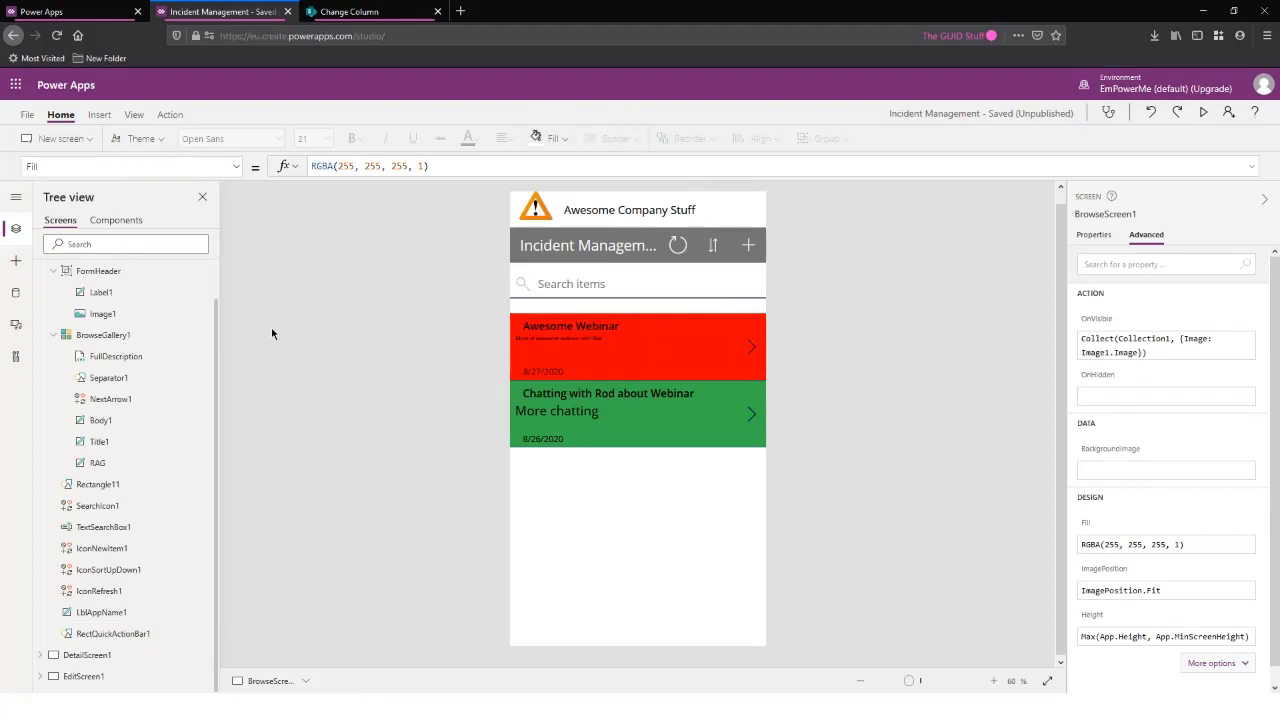
Compare the header bar colors on DetailScreen1 and EditScreen1 with the one on BrowseScreen1
scroll(130, 354, up, 2)
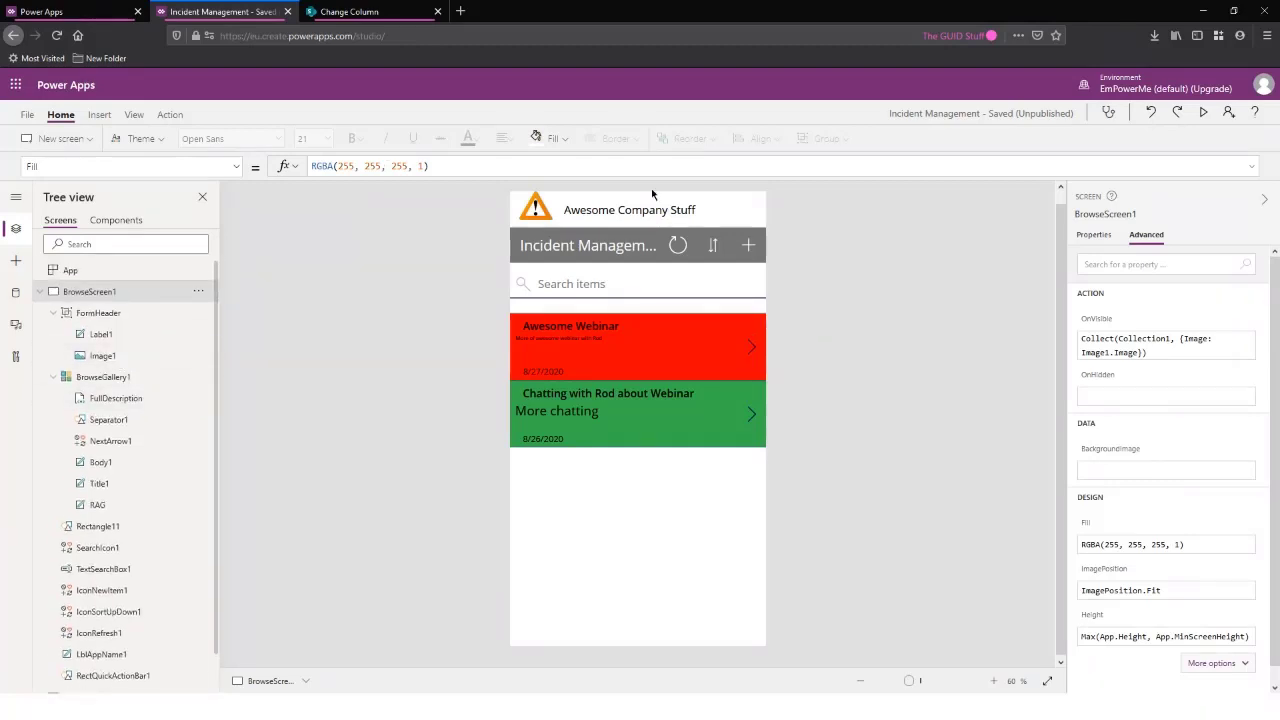
click(40, 292)
click(87, 313)
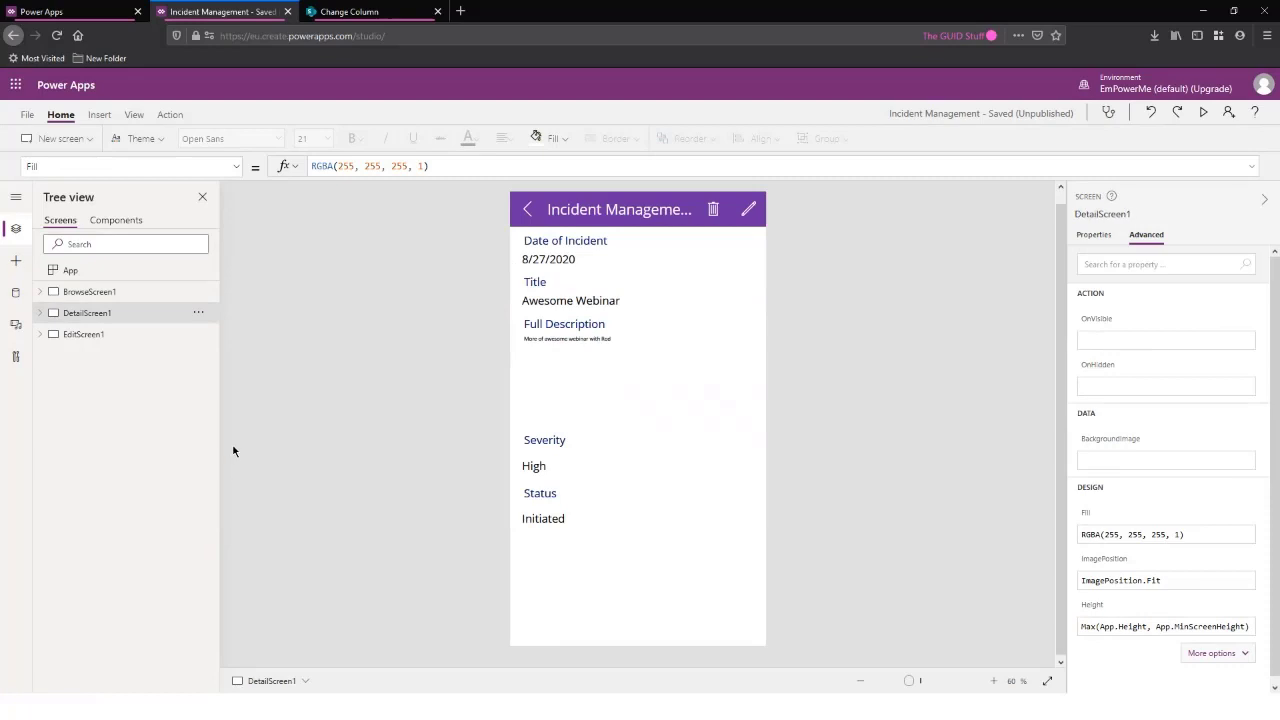
click(86, 336)
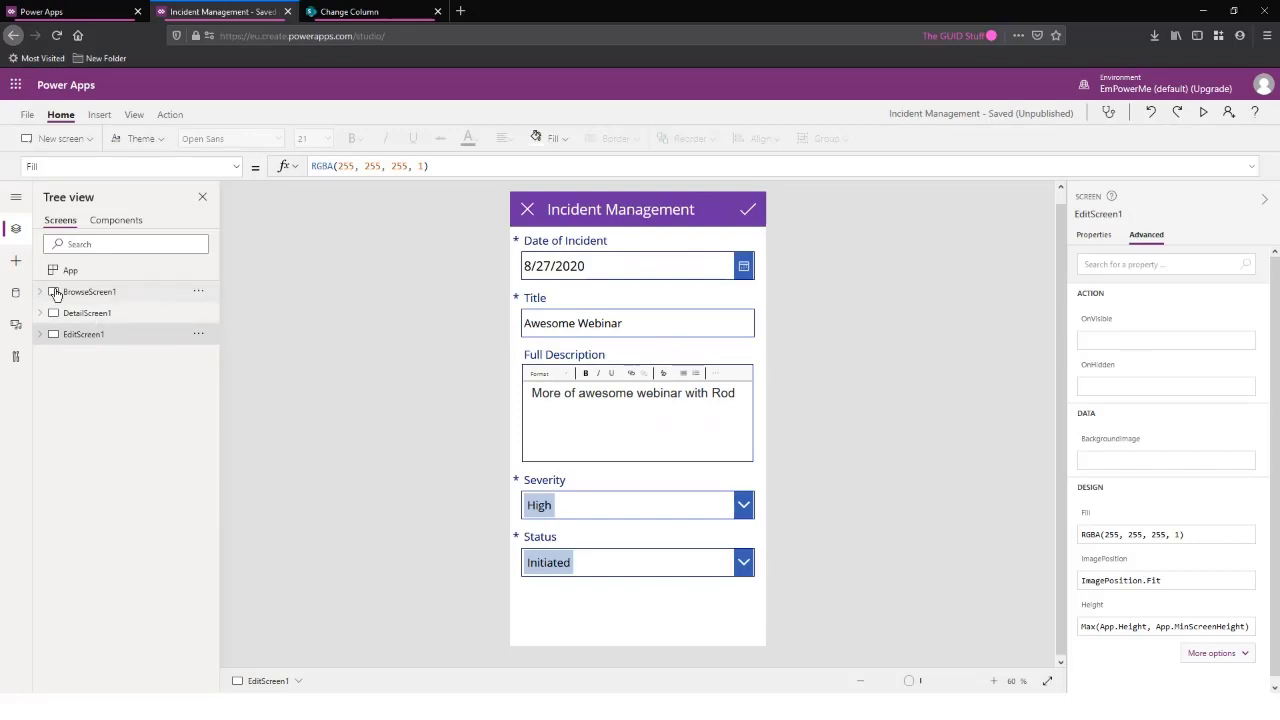
click(103, 316)
click(119, 292)
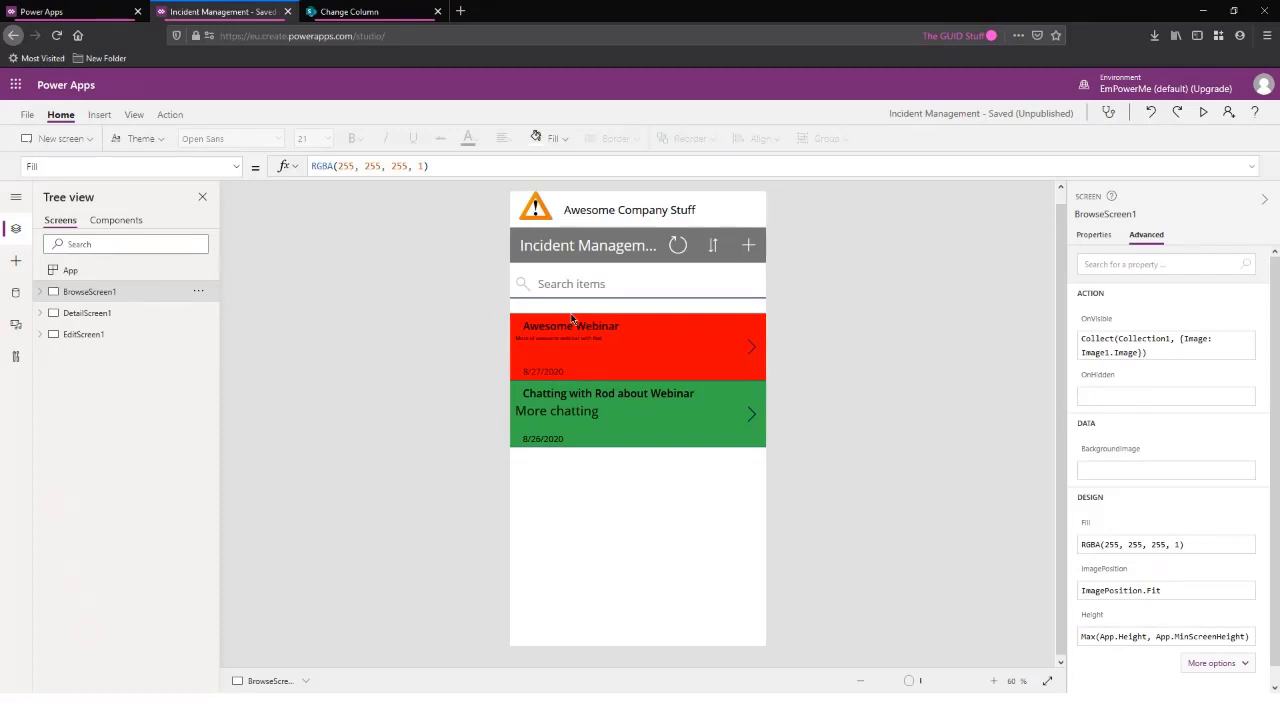
Examine the App object's OnStart property and the OnVisible property of BrowseScreen1
click(121, 276)
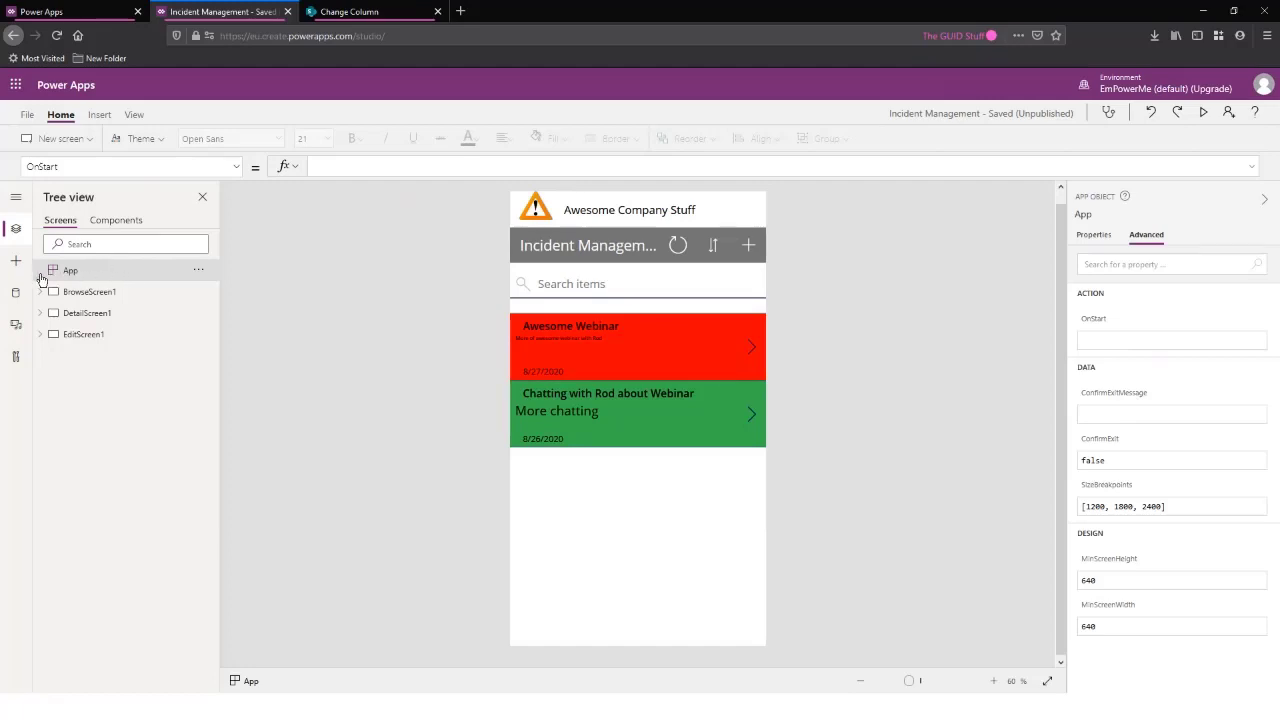
click(45, 166)
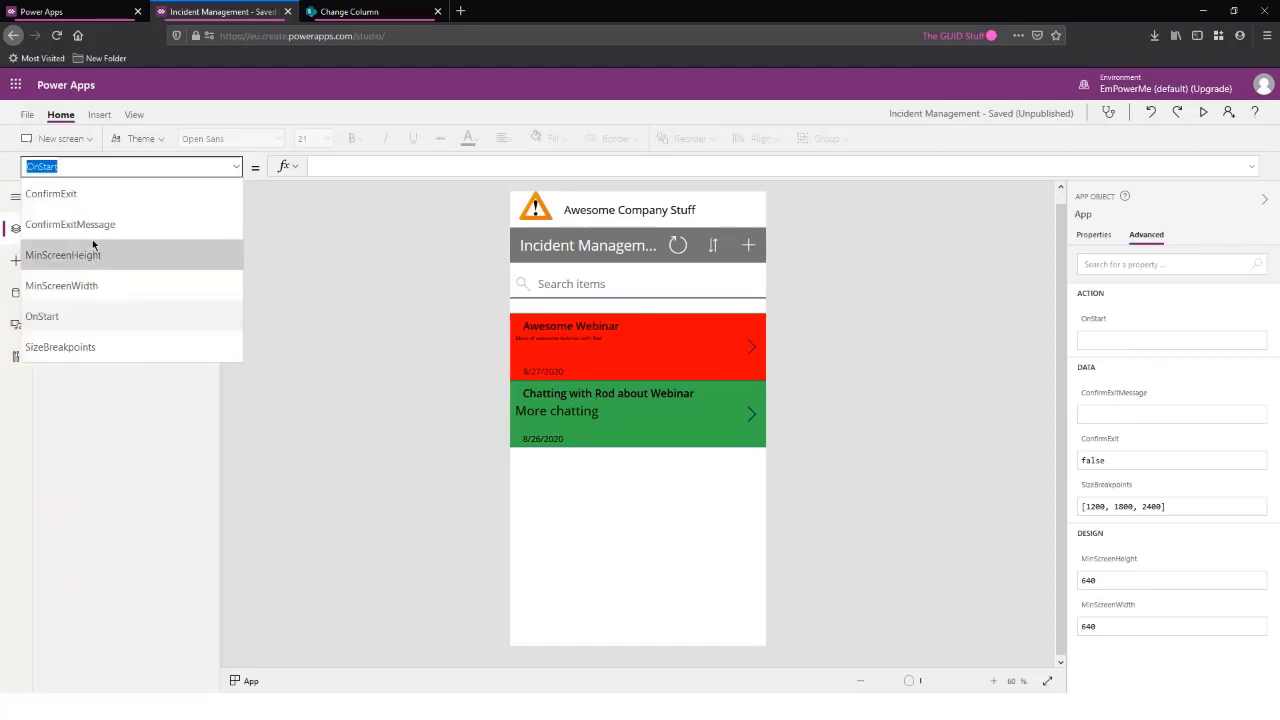
click(395, 235)
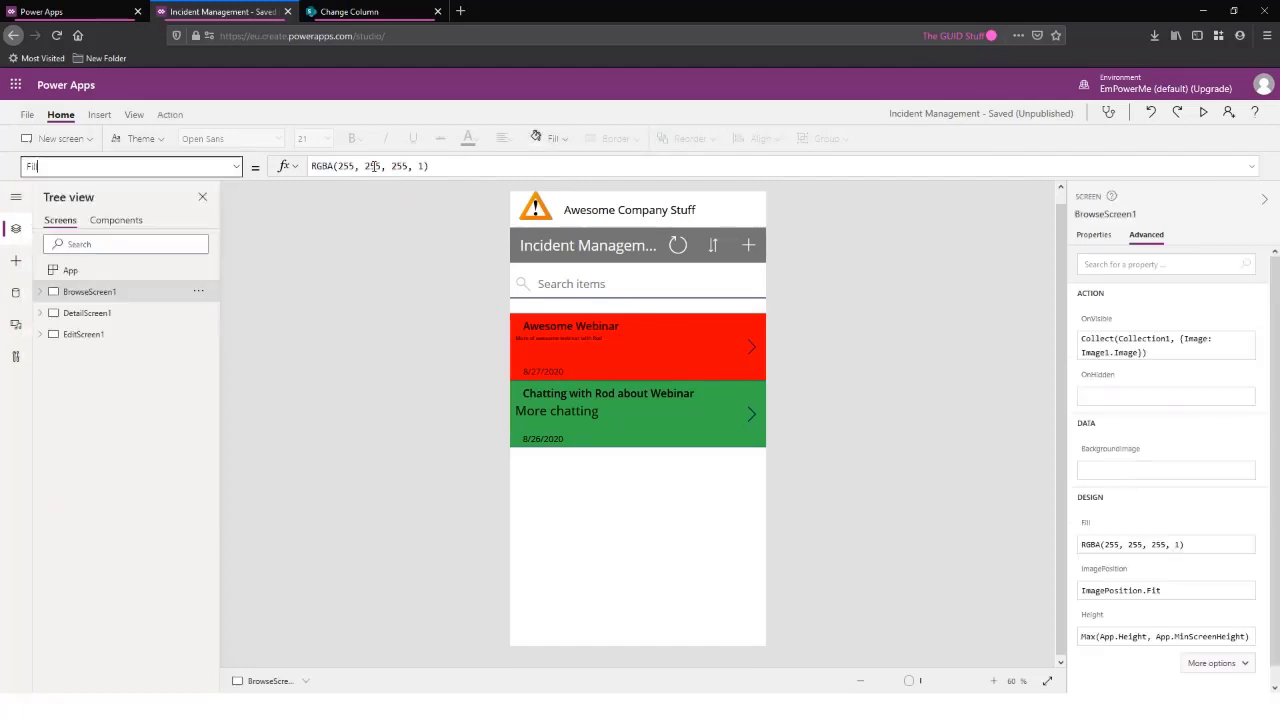
click(58, 272)
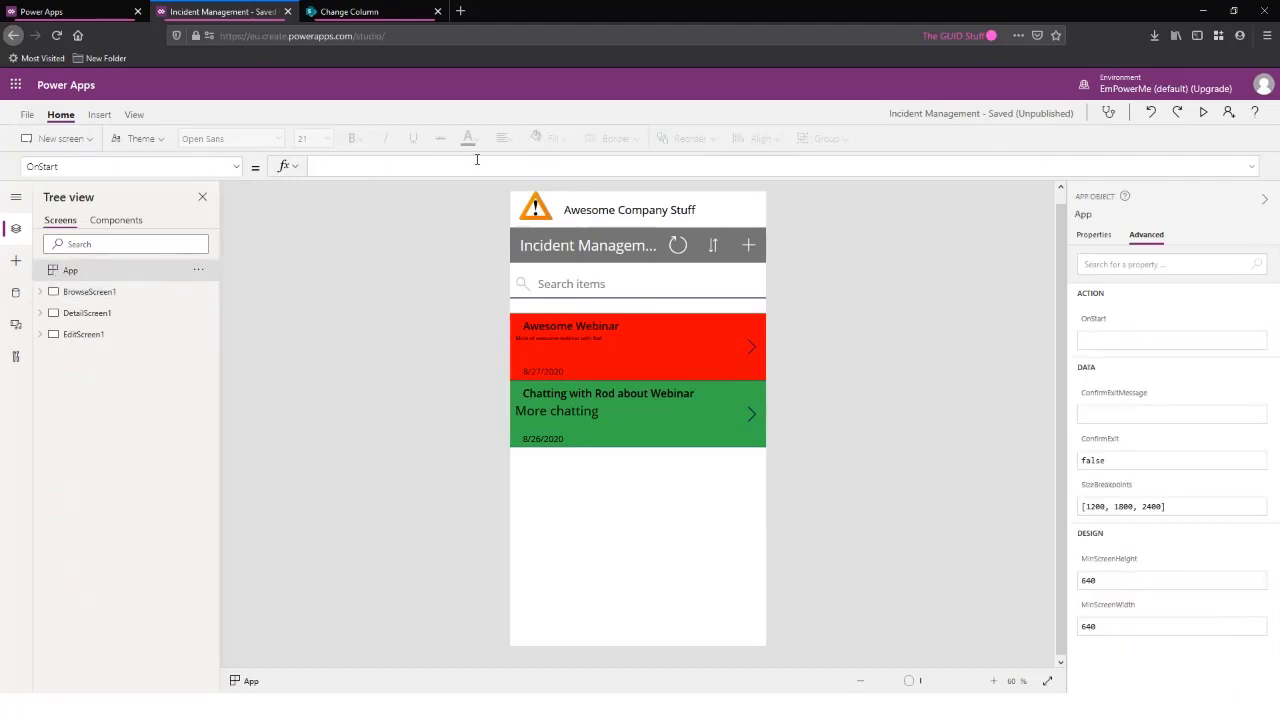
click(101, 291)
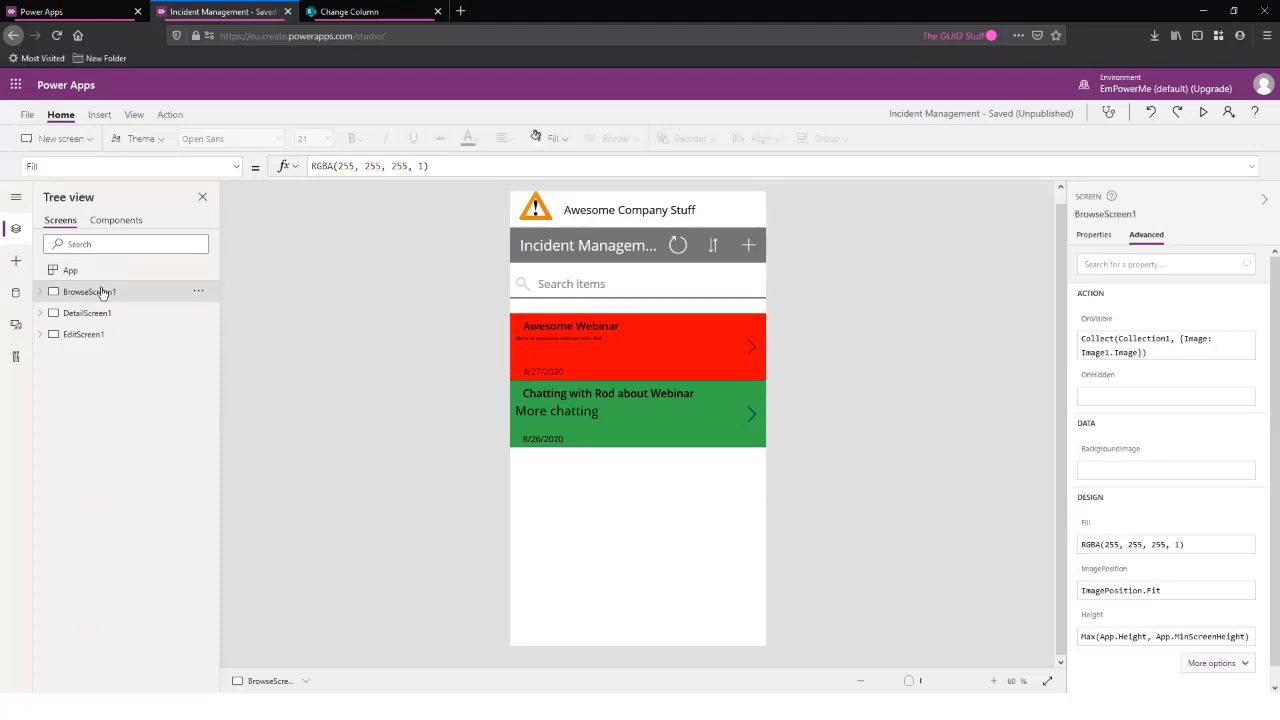
click(74, 163)
text(On)
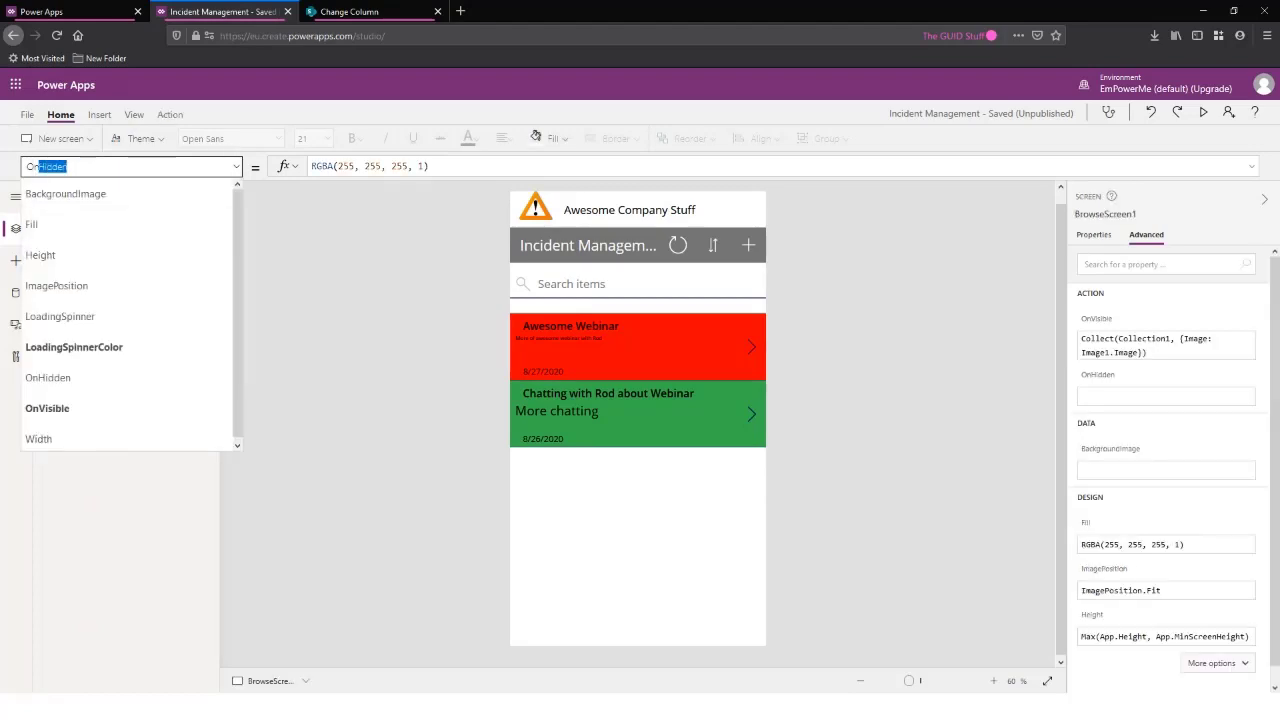
text(V)
key(Return)
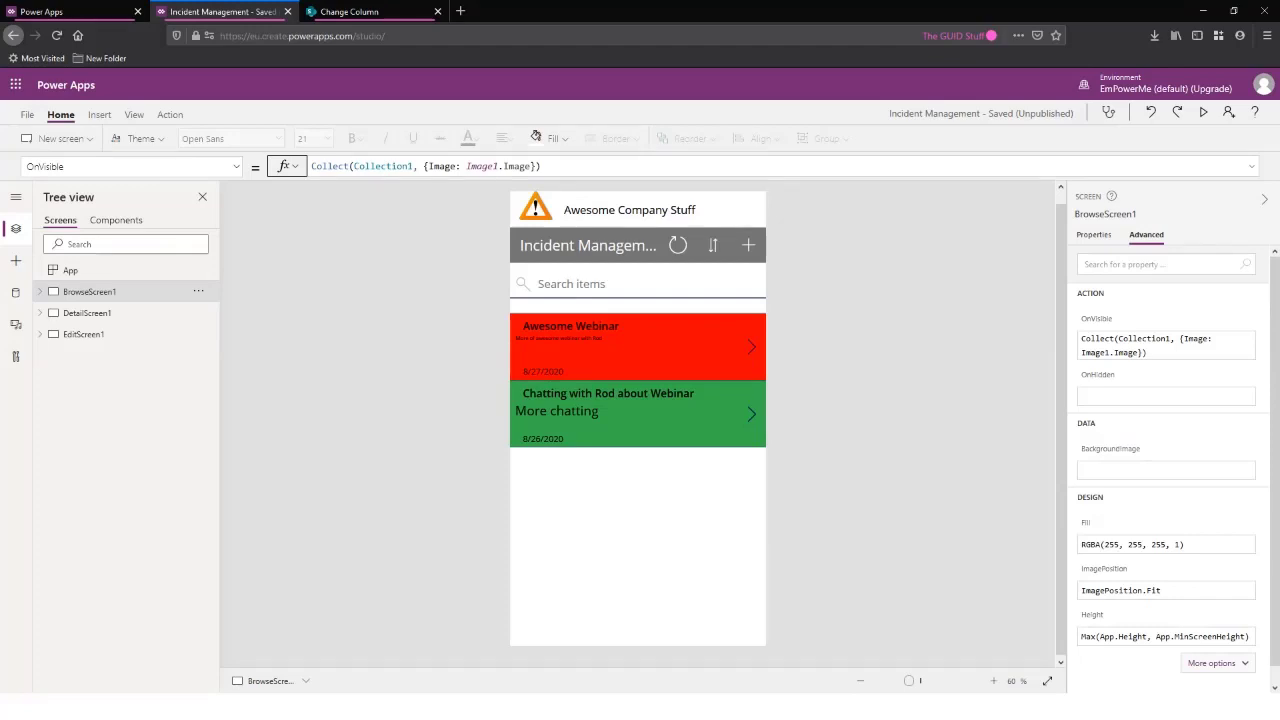
click(76, 271)
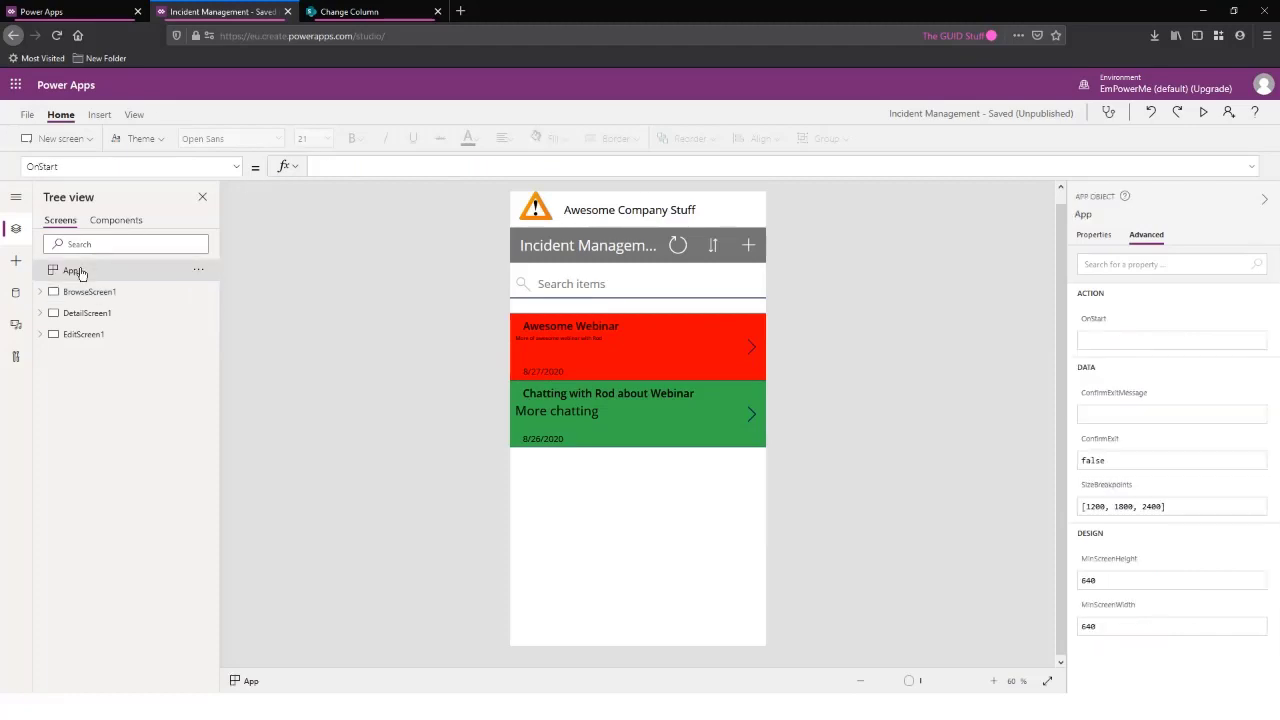
click(352, 167)
Copy the Fill formula RGBA(116, 116, 116, 1) of RectQuickActionBar1 on BrowseScreen1
click(658, 262)
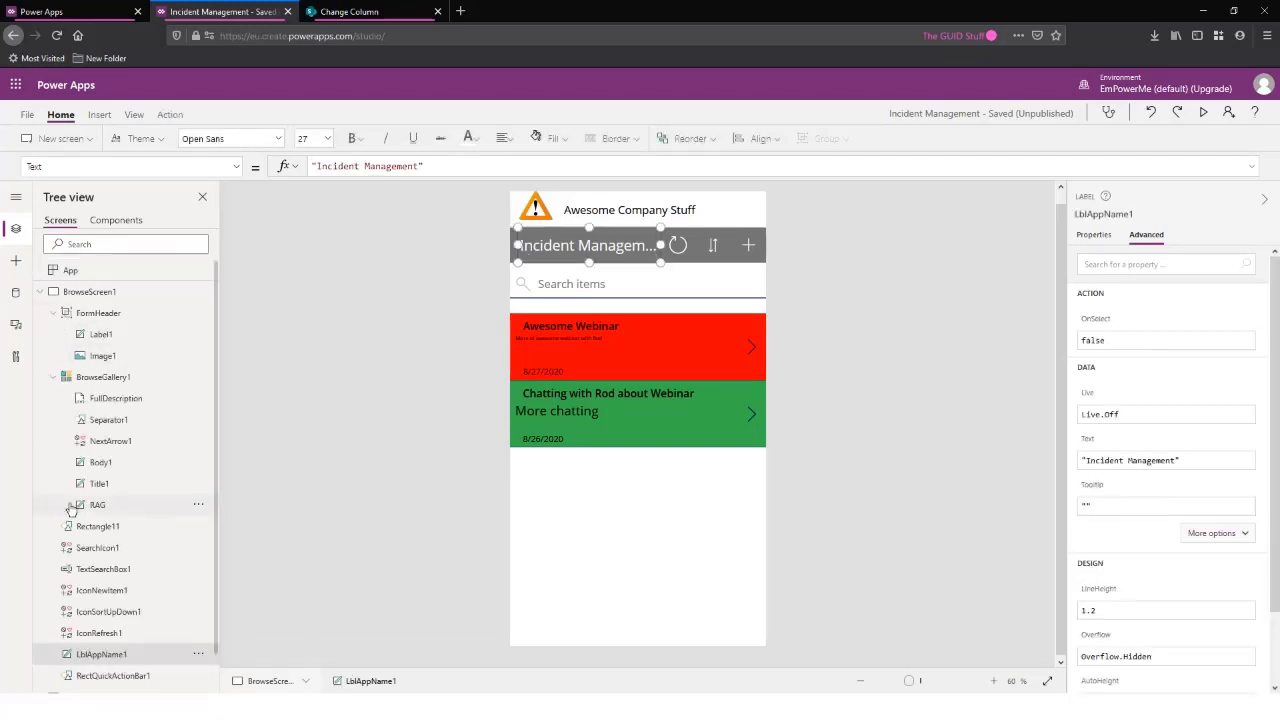
scroll(143, 634, down, 1)
click(143, 634)
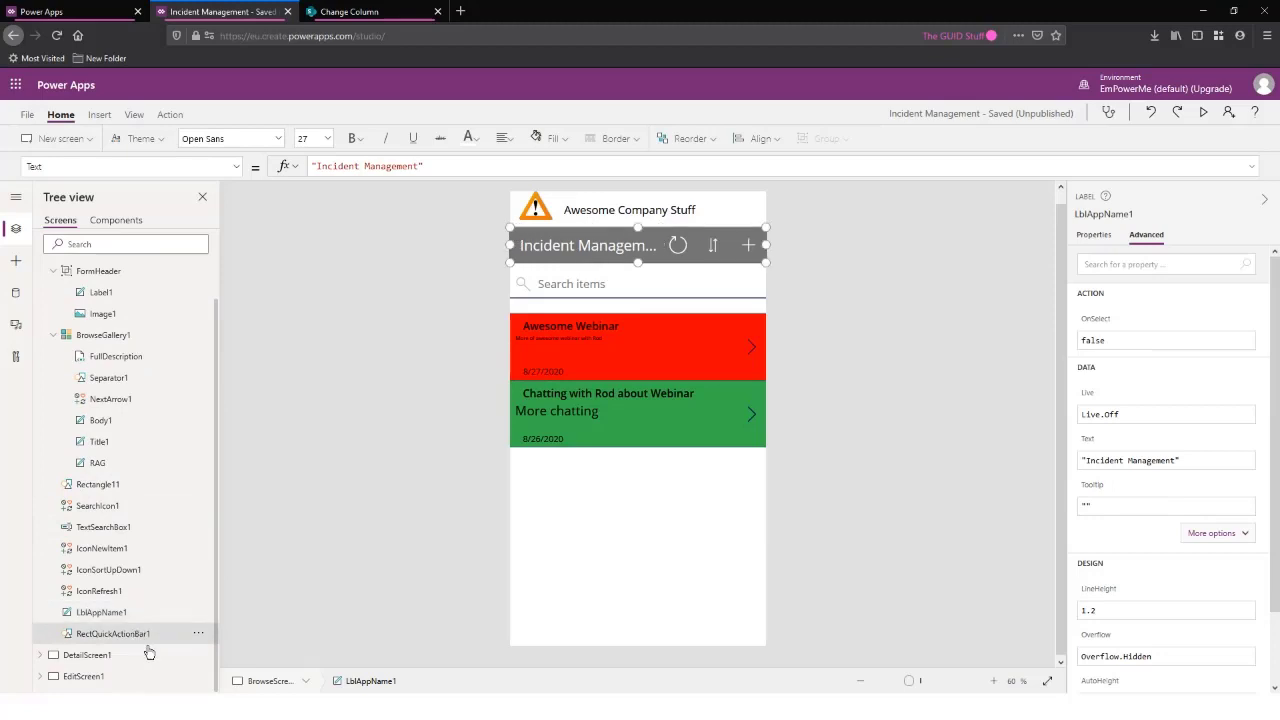
click(433, 167)
key(ctrl+a)
key(ctrl+c)
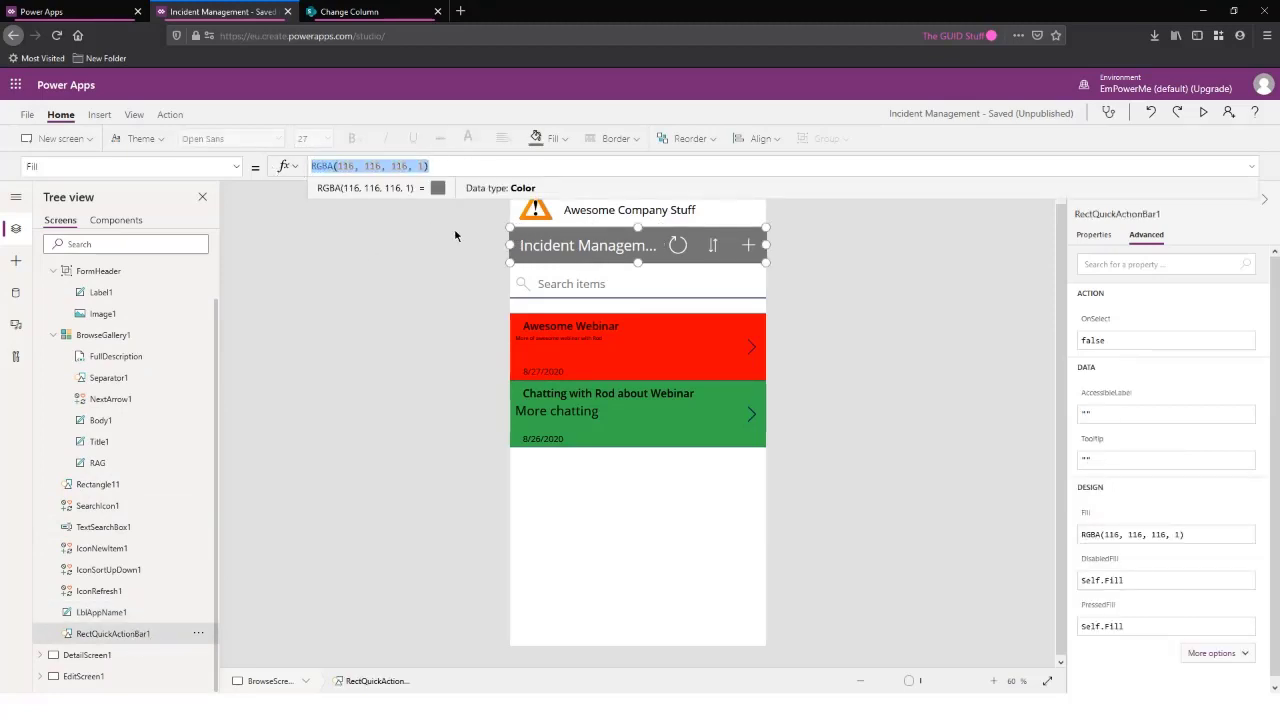
key(alt+Tab)
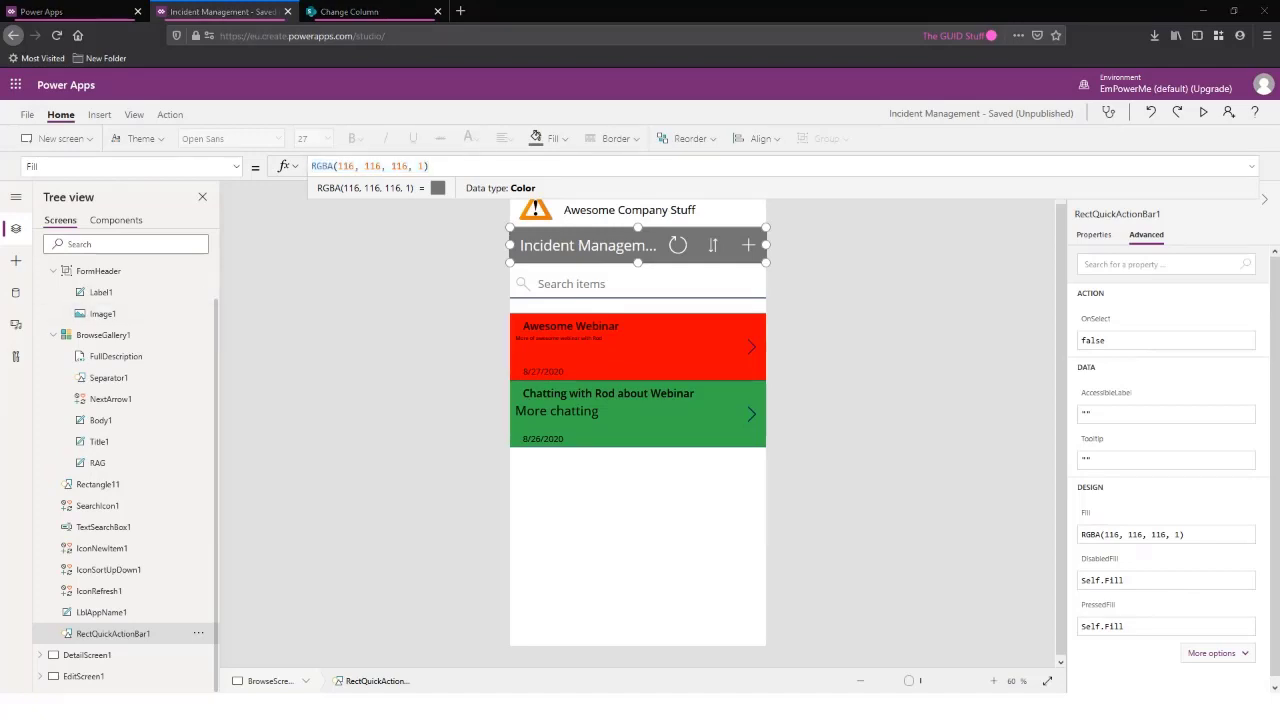
Begin the App object's OnStart formula with a Set function for a global variable named varBanner
scroll(100, 377, up, 1)
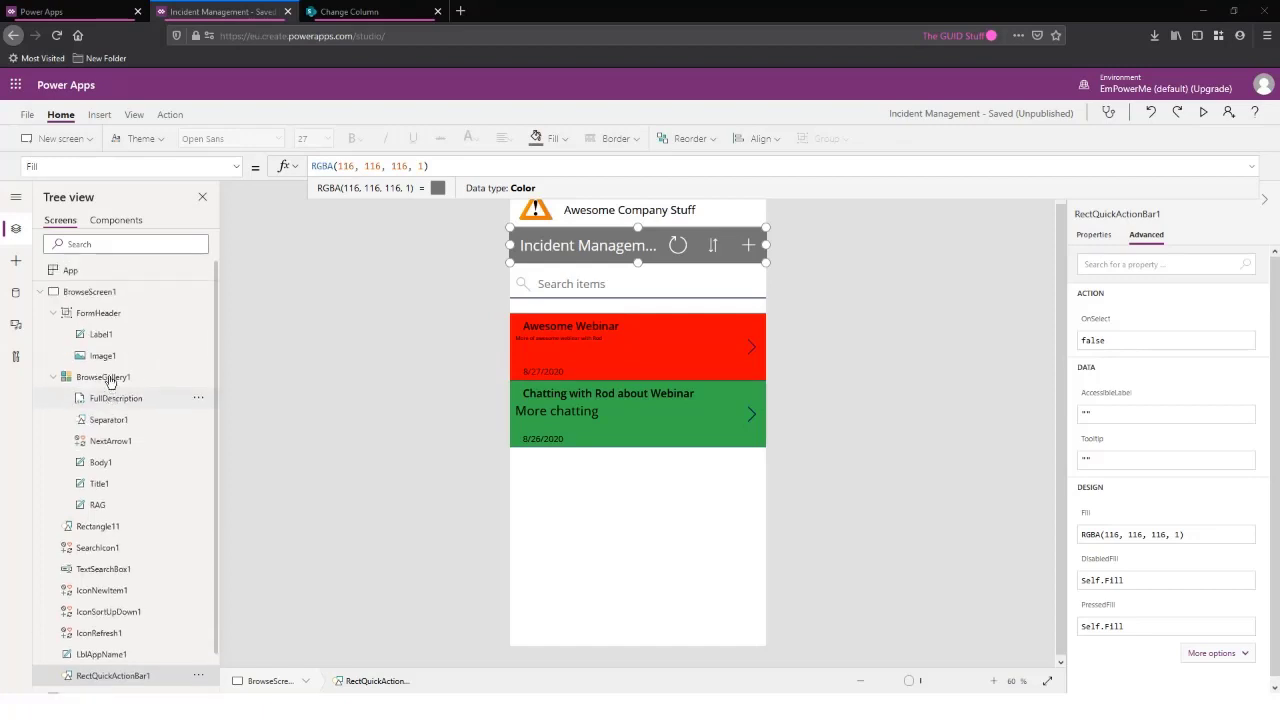
click(106, 270)
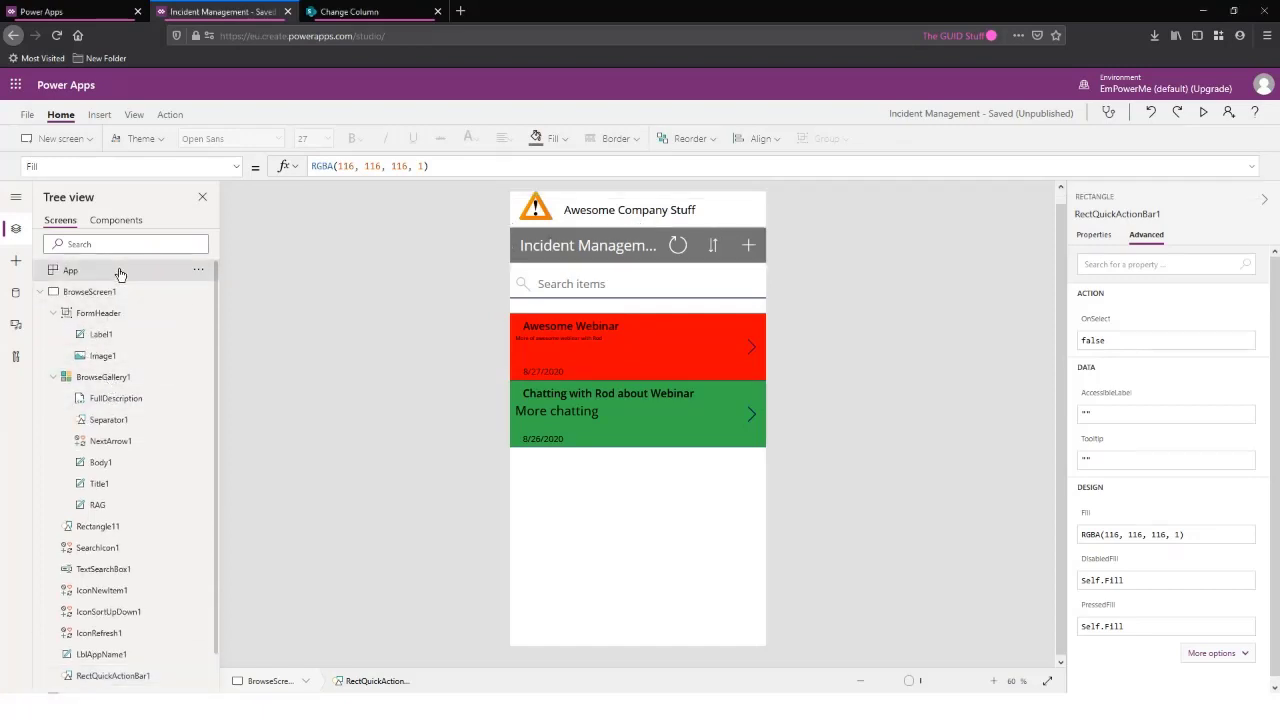
click(346, 163)
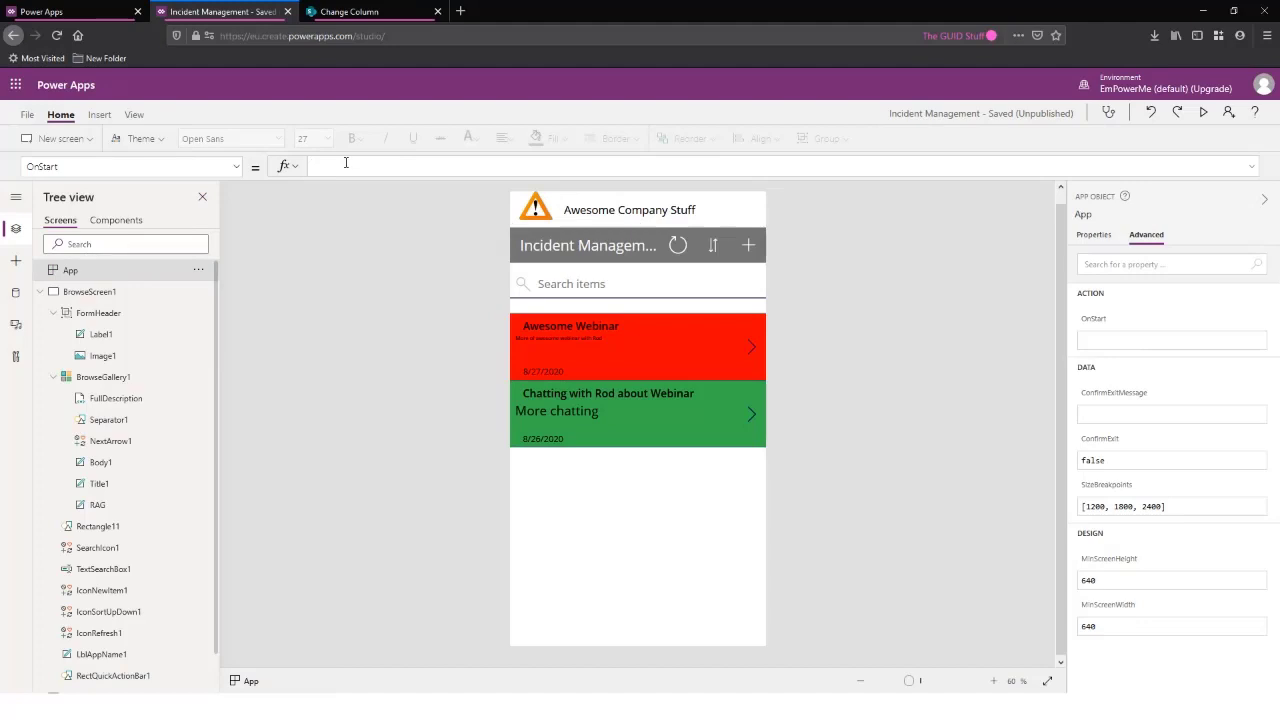
text(Set)
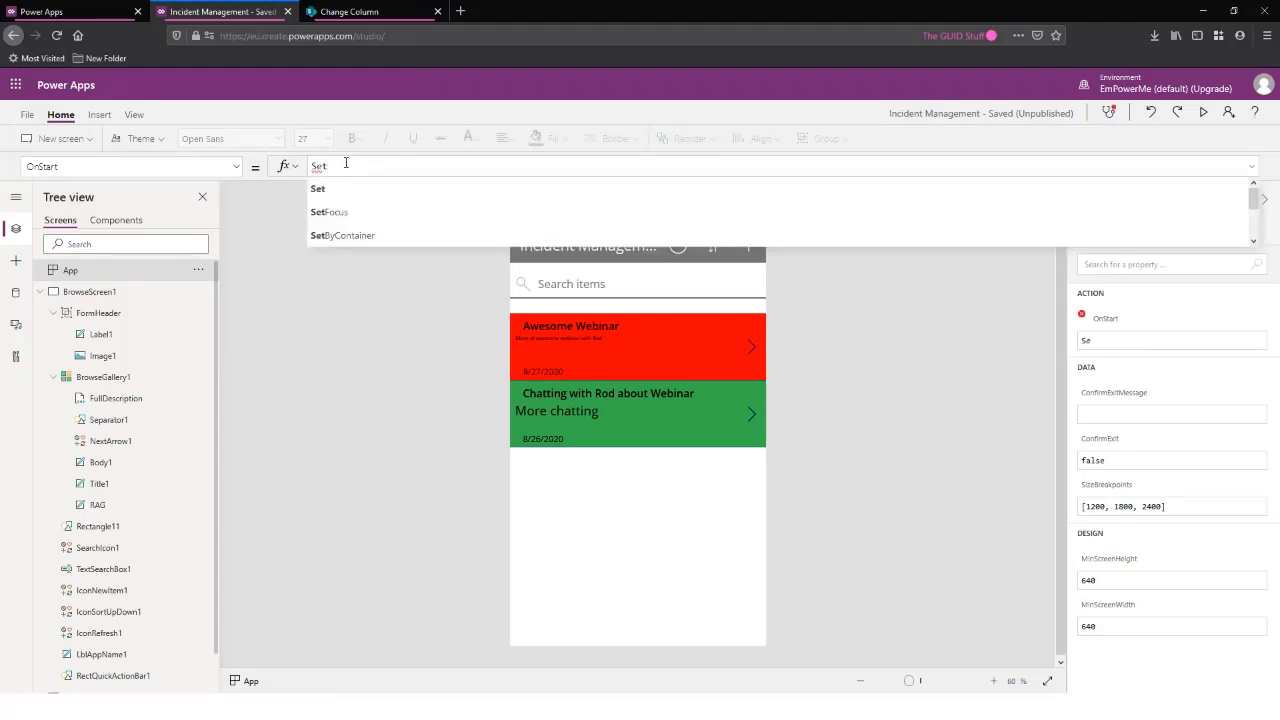
text((v)
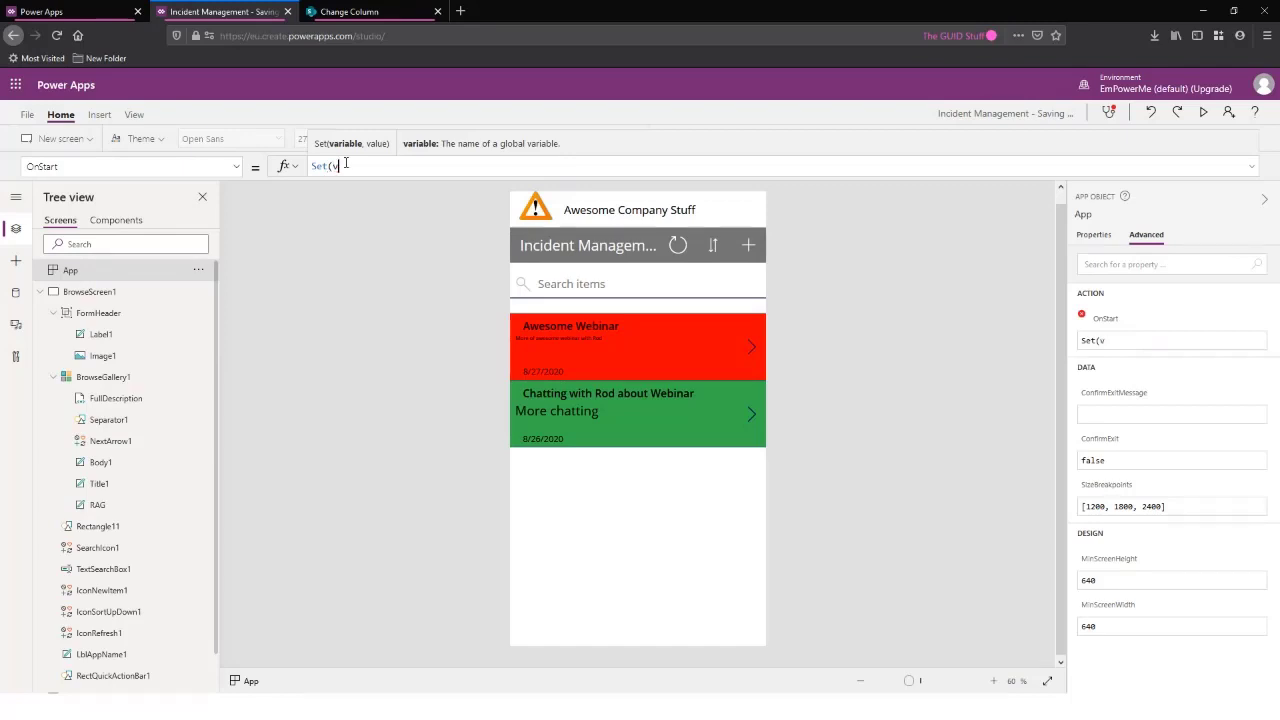
text(ar)
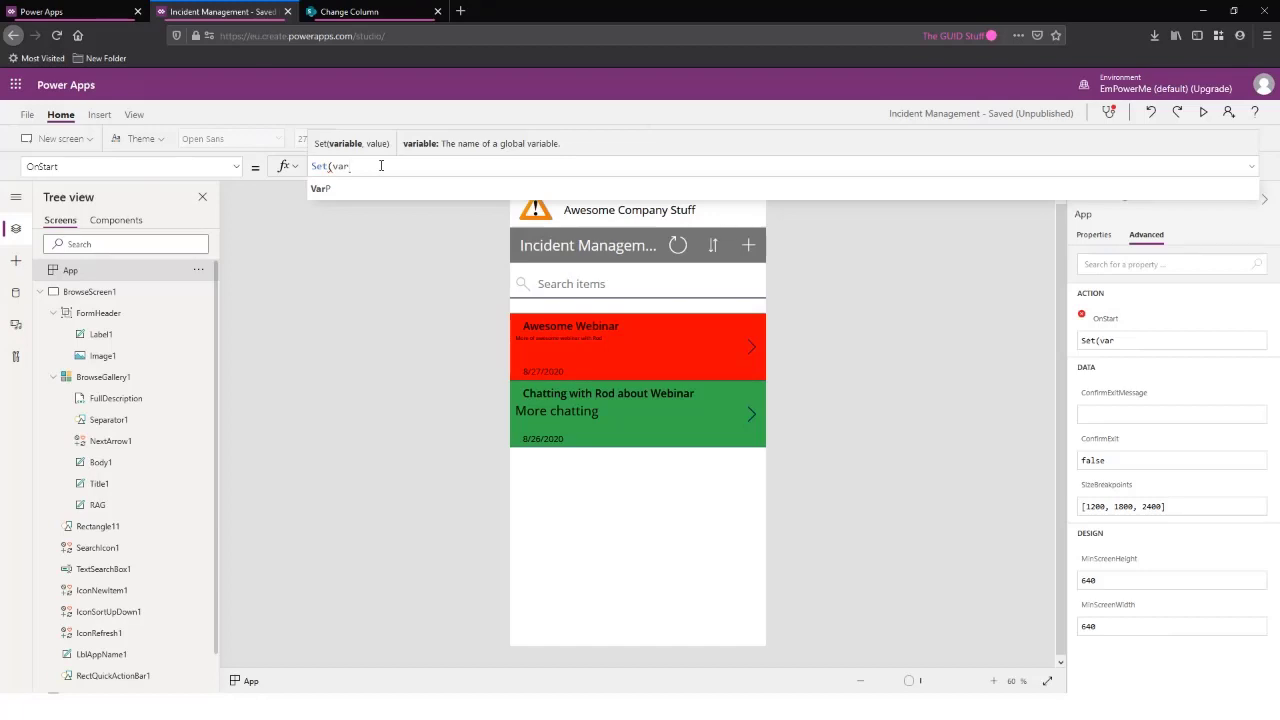
text(Colour)
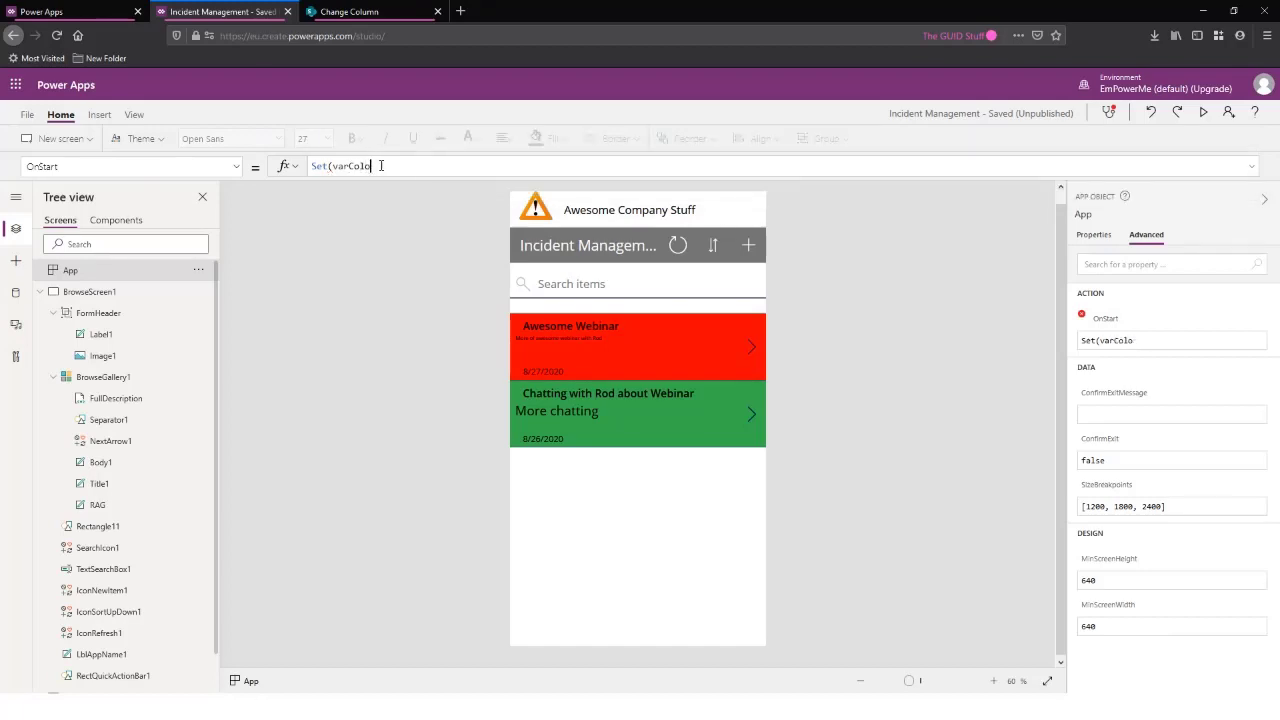
key(BackSpace)
key(BackSpace)
key(BackSpace)
key(BackSpace)
key(BackSpace)
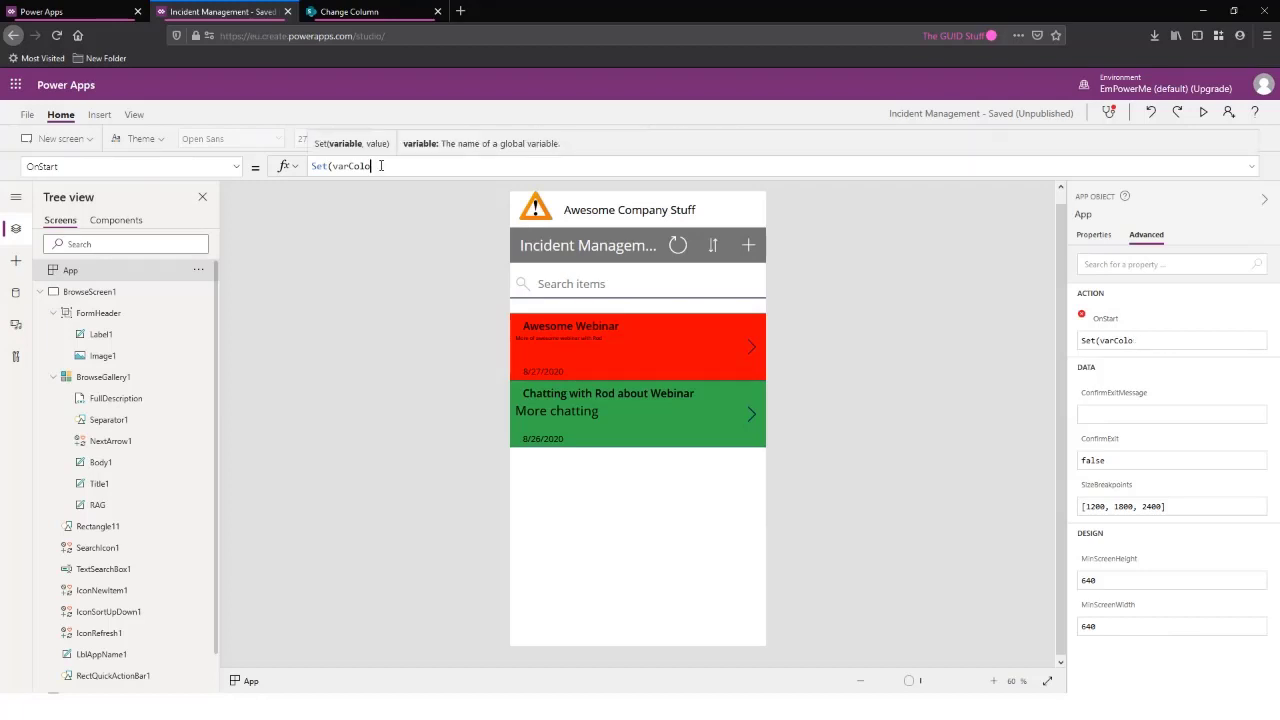
key(BackSpace)
text(Banner,)
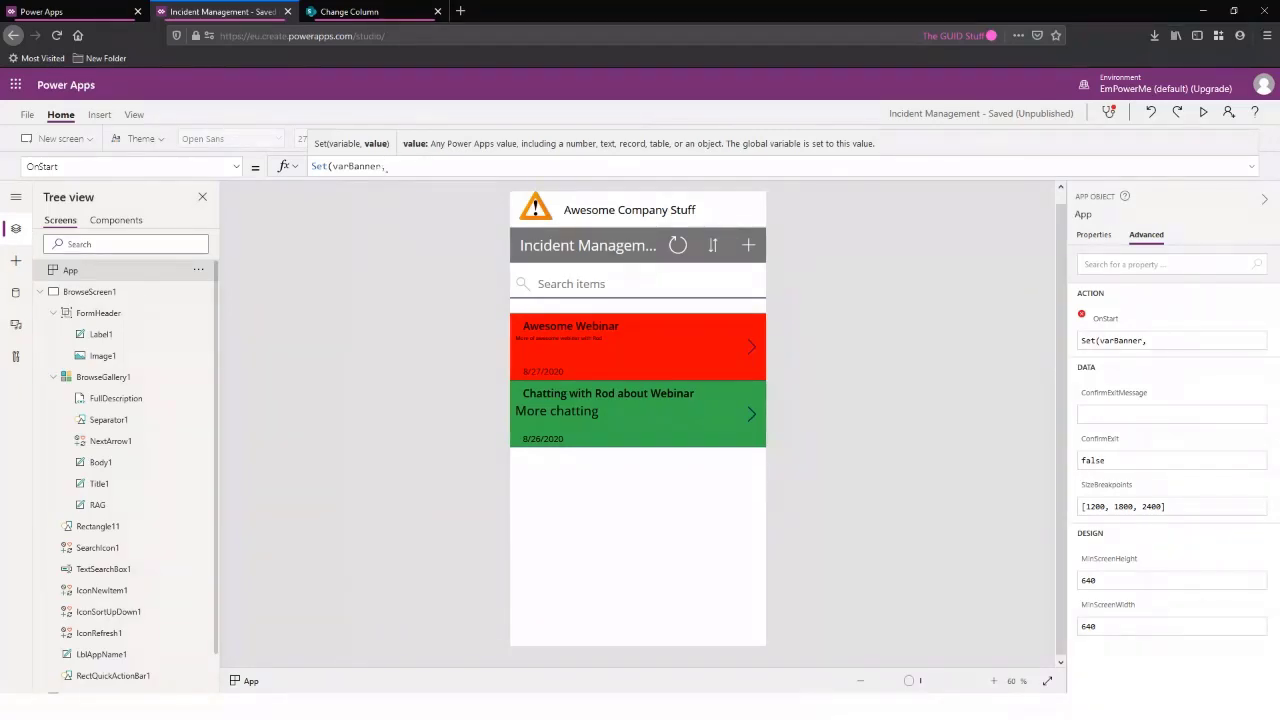
Complete the OnStart formula as Set(varBanner,RGBA(116, 116, 116, 1)) using the copied color, and run OnStart
key(alt+Tab)
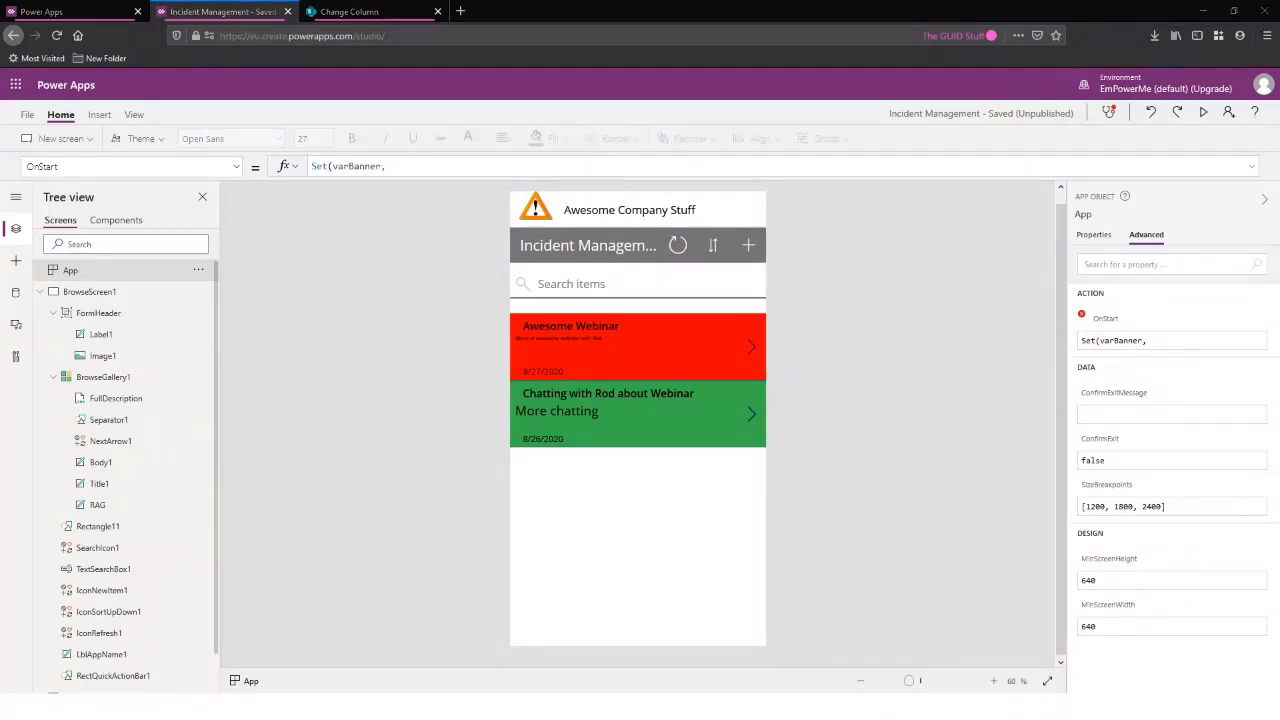
click(431, 166)
key(ctrl+v)
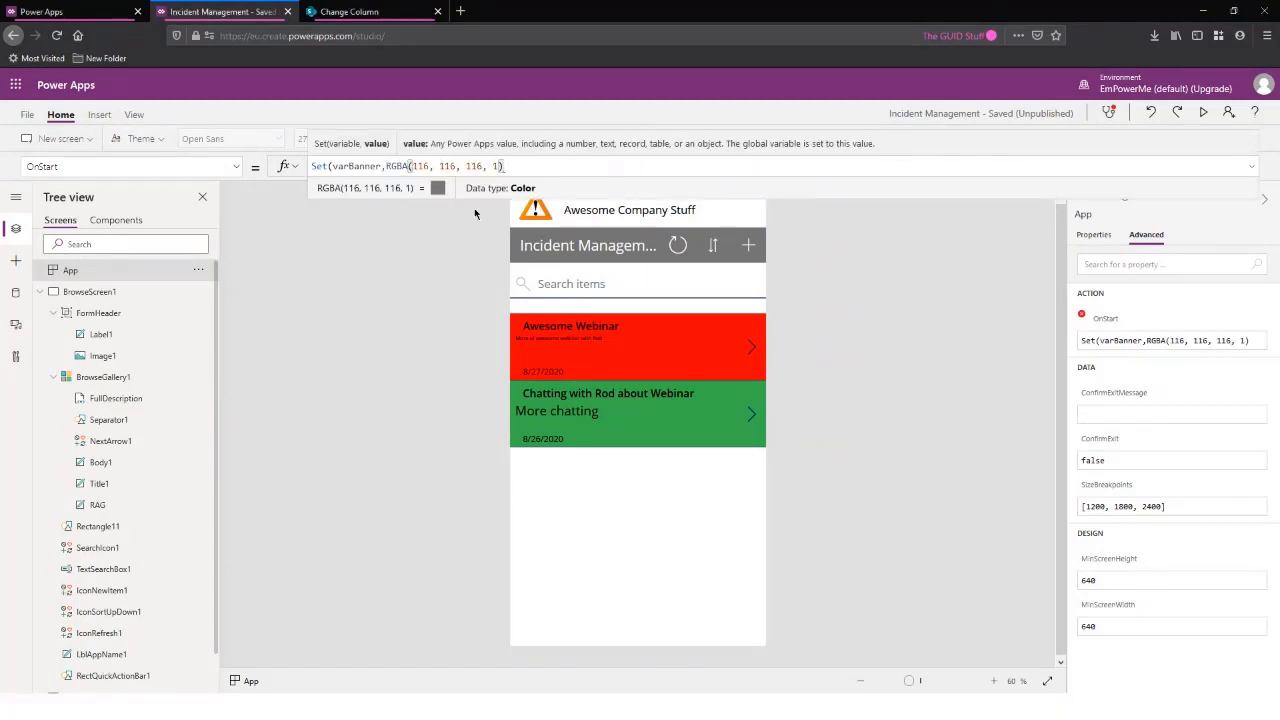
text())
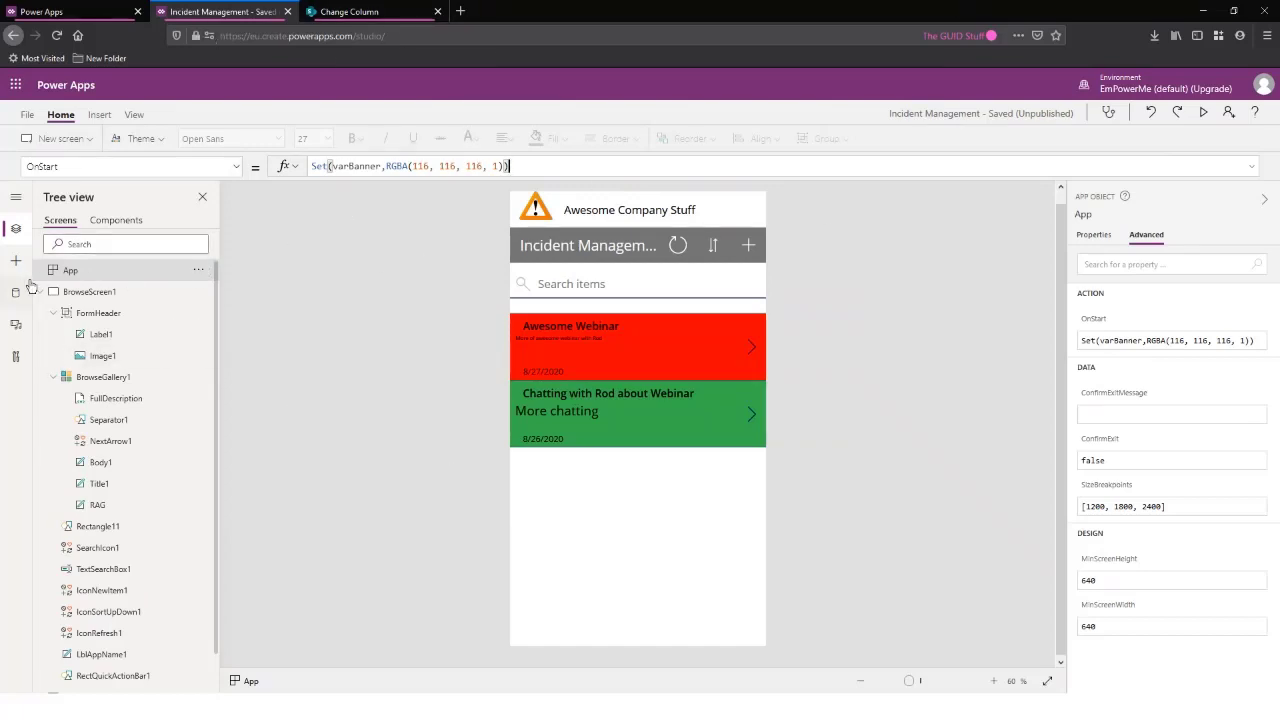
click(200, 272)
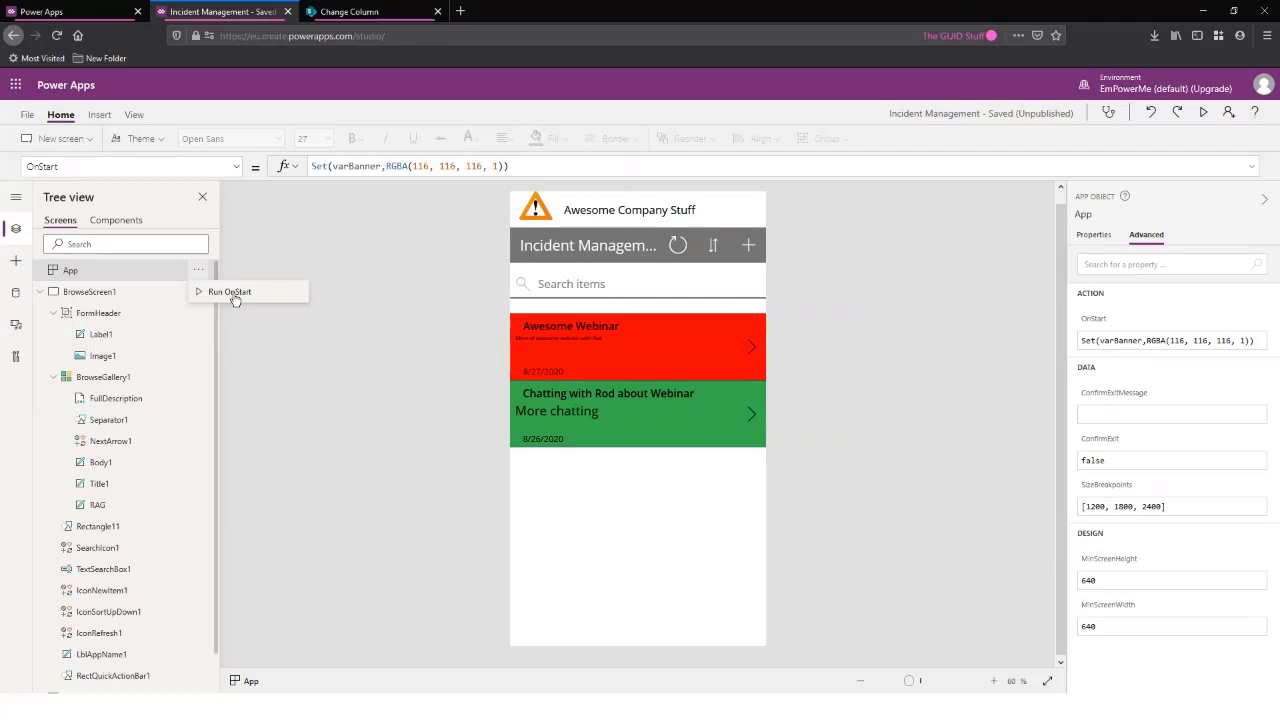
click(235, 296)
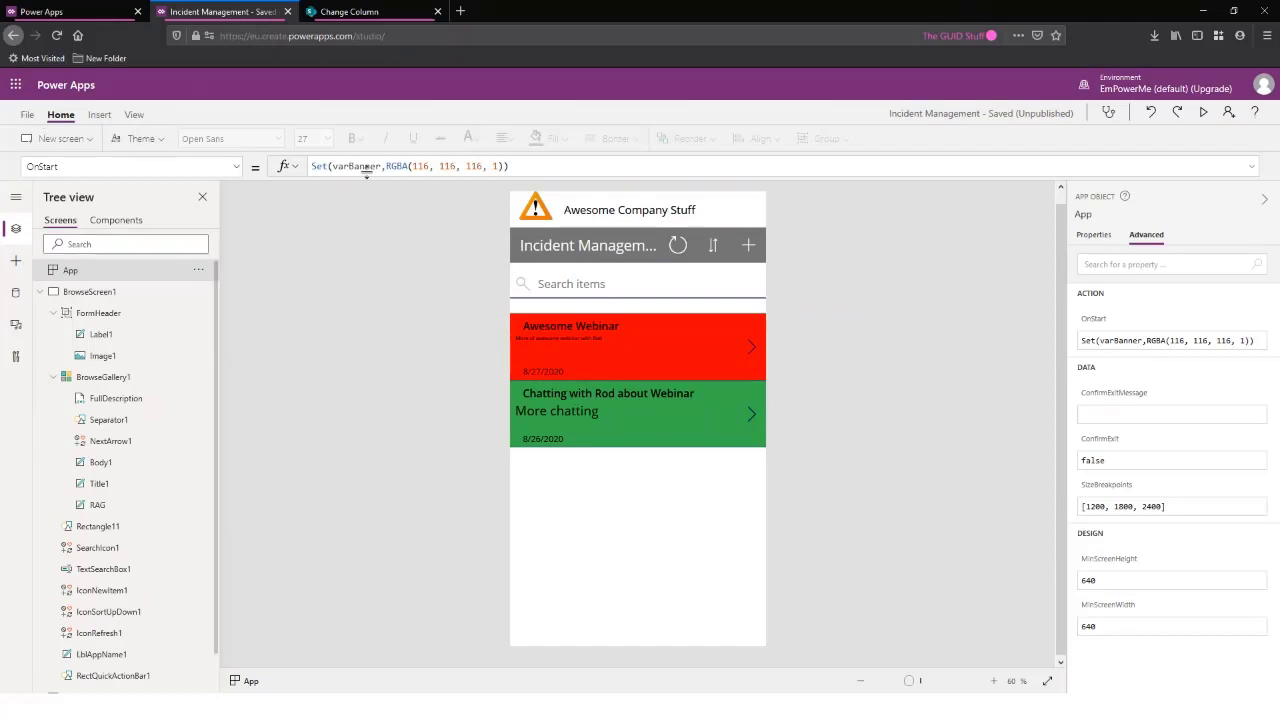
Set the Fill of RectQuickActionBar1 on BrowseScreen1 to the variable varBanner
click(654, 257)
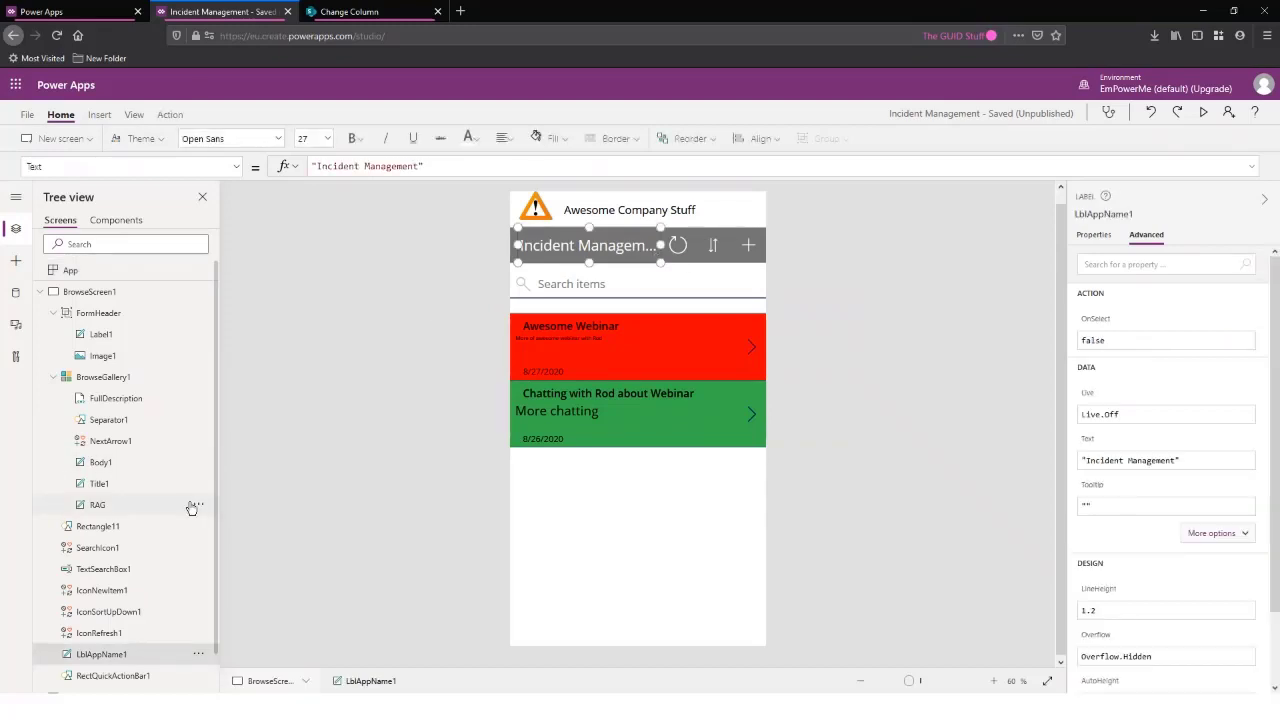
scroll(113, 601, down, 1)
click(113, 634)
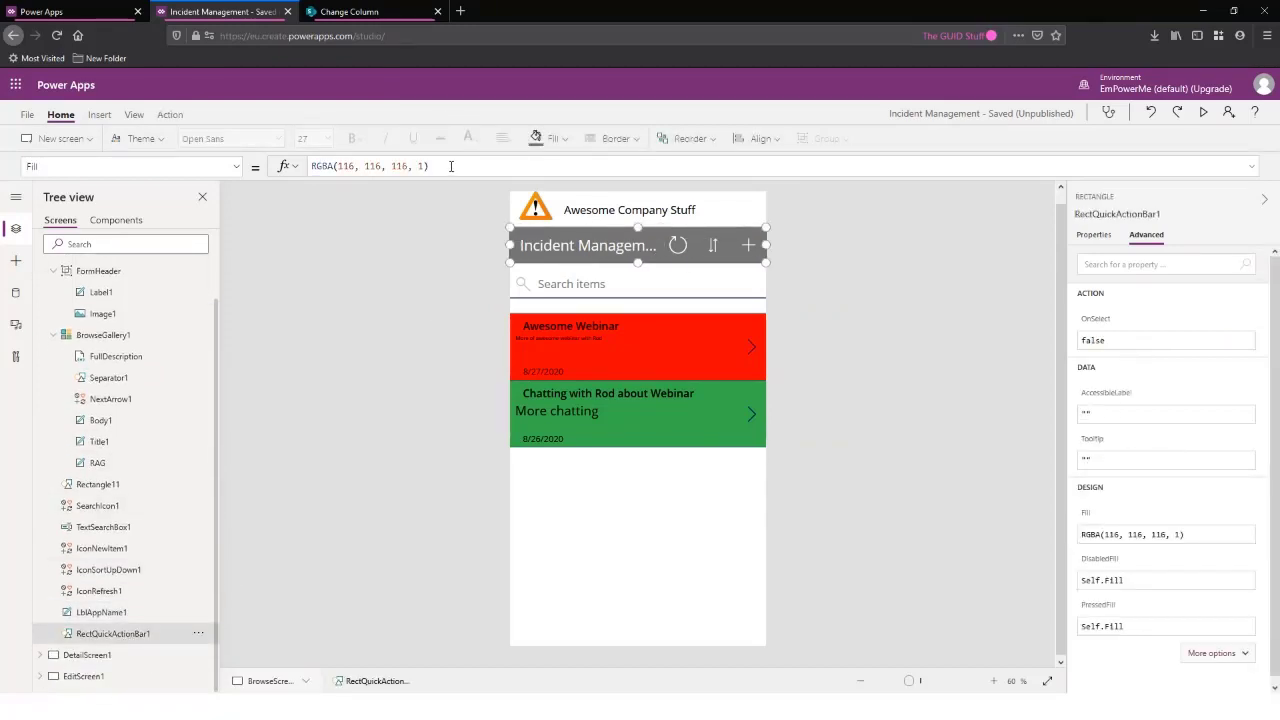
click(451, 166)
key(ctrl+a)
text(var)
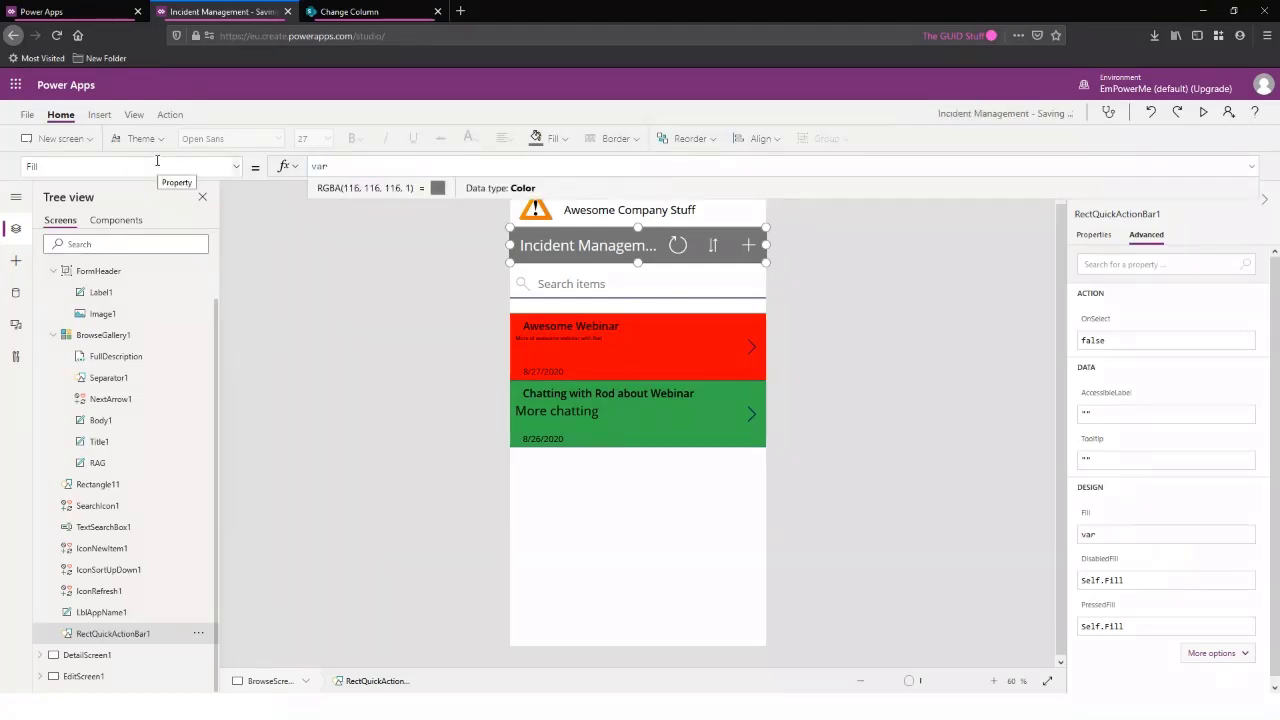
text(Banner)
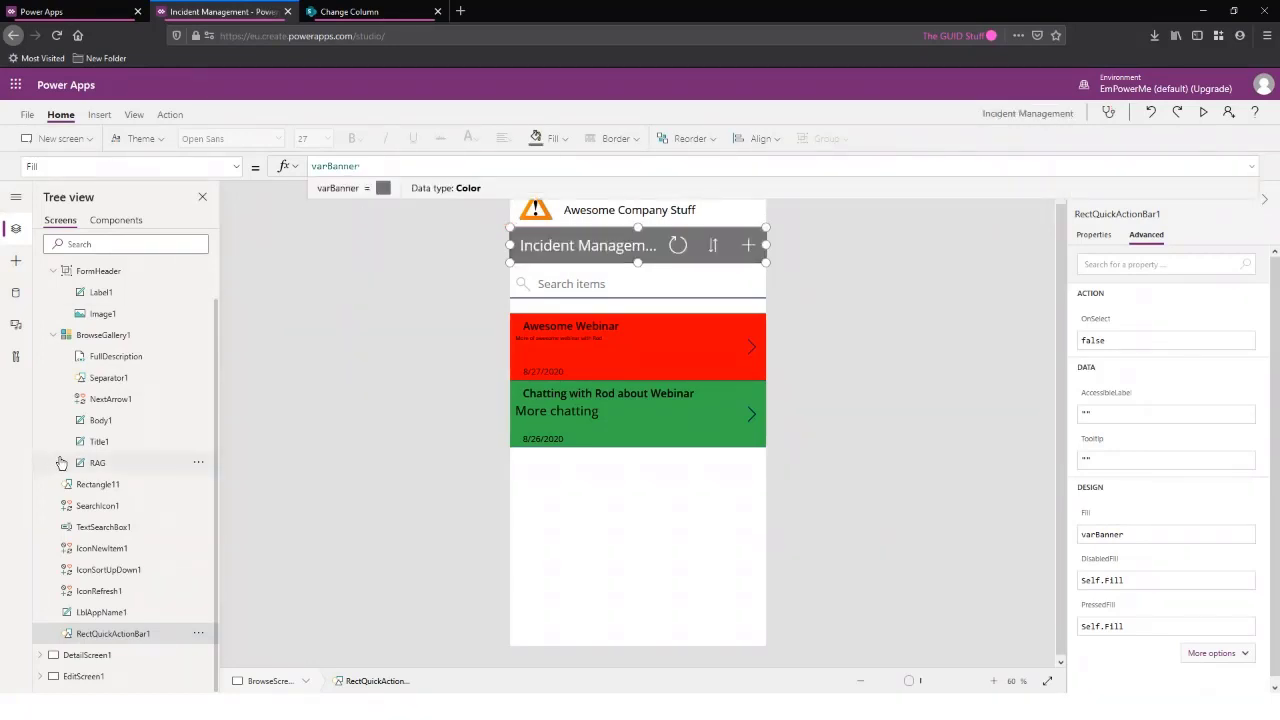
Set the Fill of RectQuickActionBar2 on DetailScreen1 to varBanner
click(84, 654)
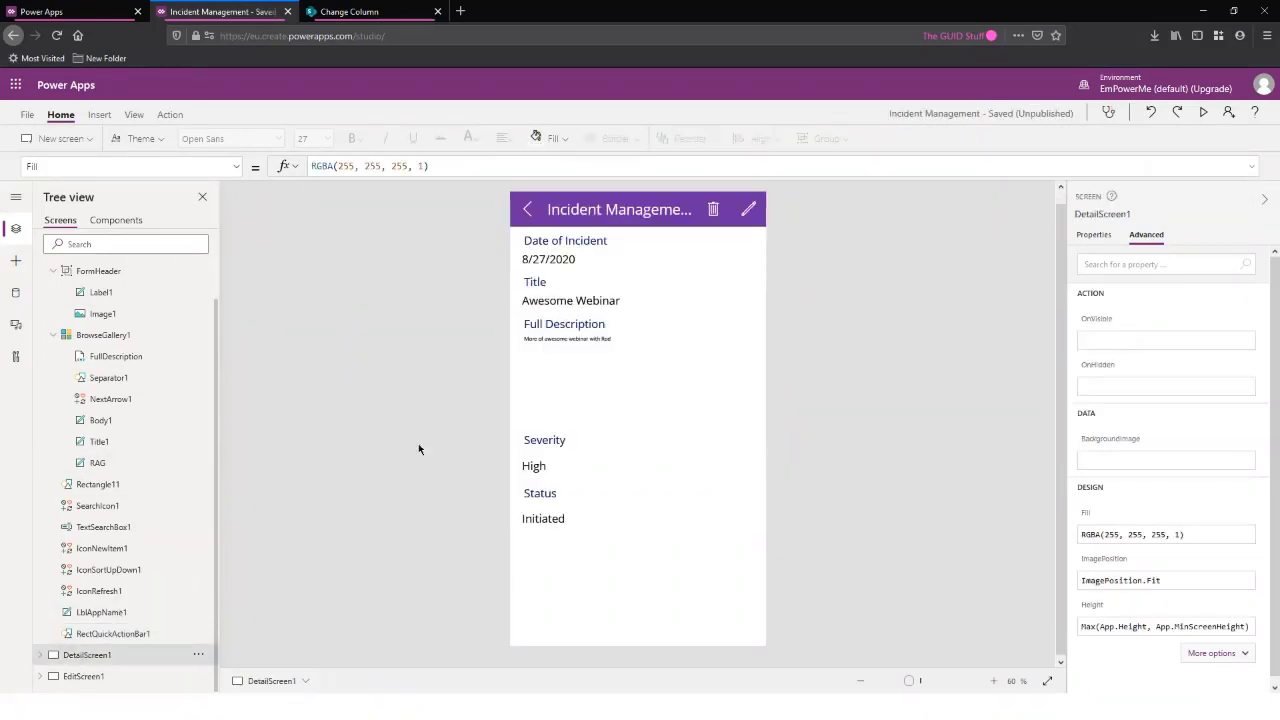
click(40, 655)
scroll(150, 587, down, 5)
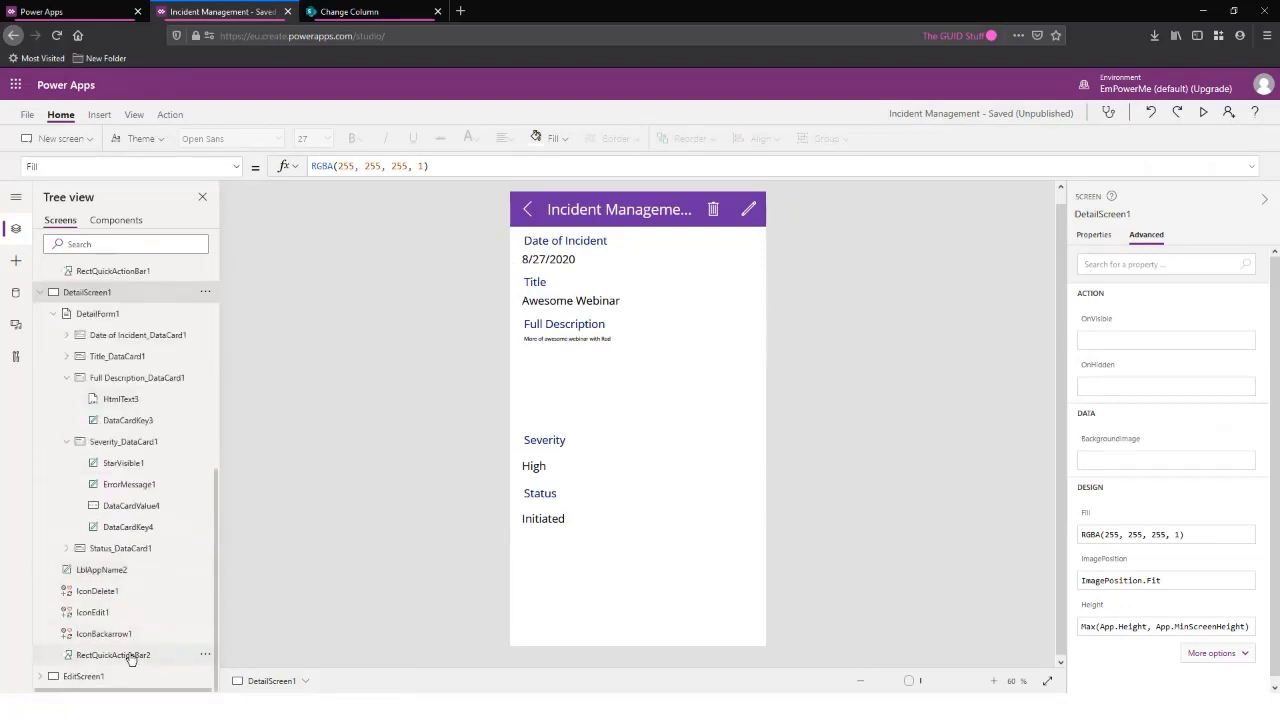
click(113, 655)
click(130, 166)
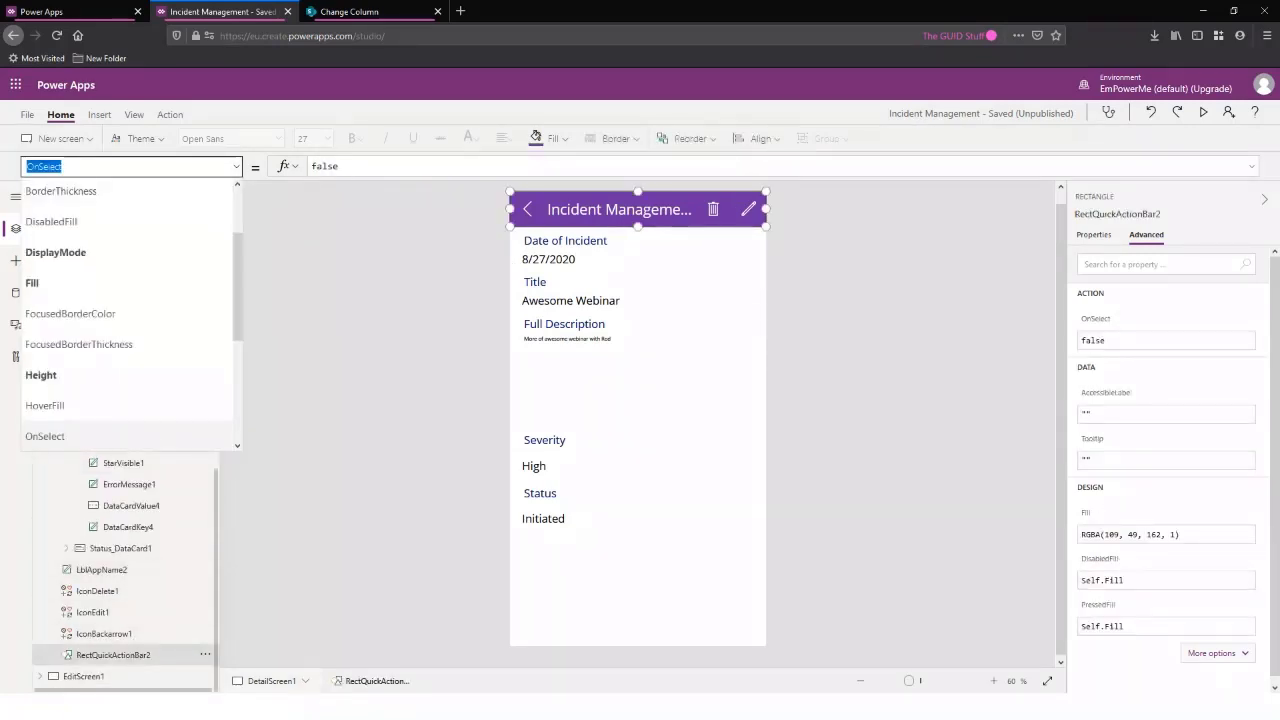
text(Fill)
key(Return)
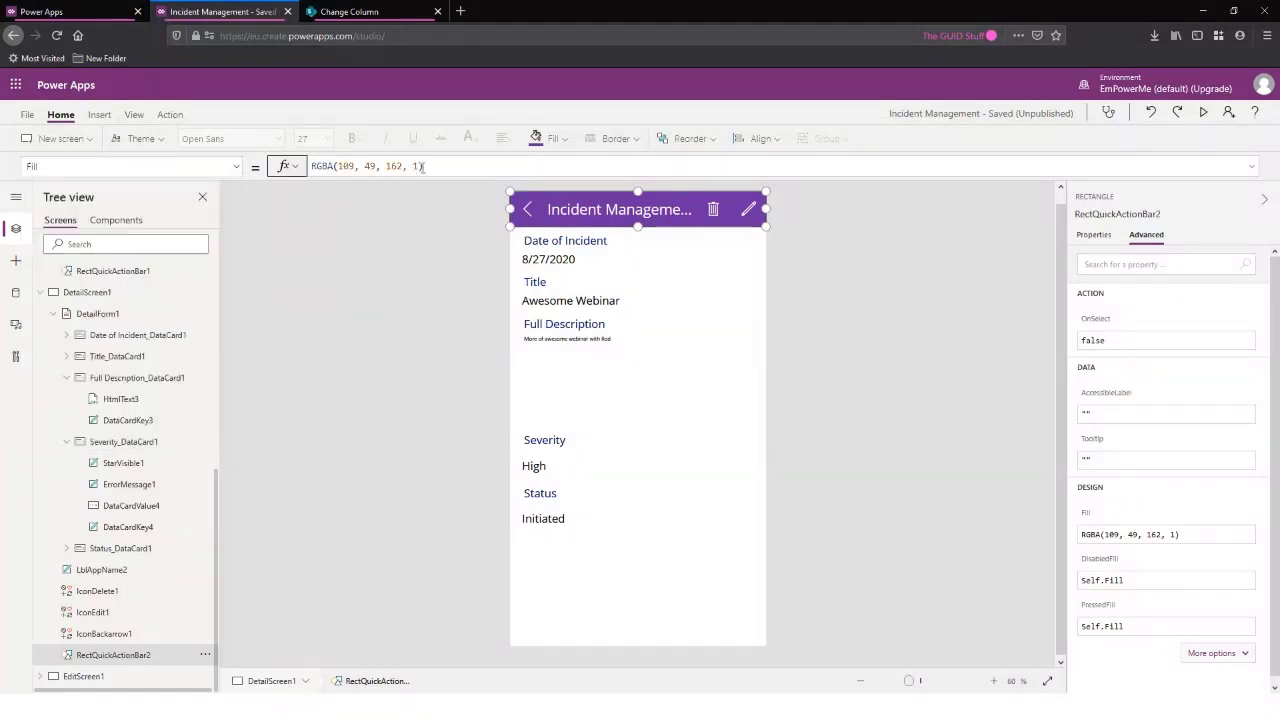
drag(424, 166, 292, 160)
text(varBanner)
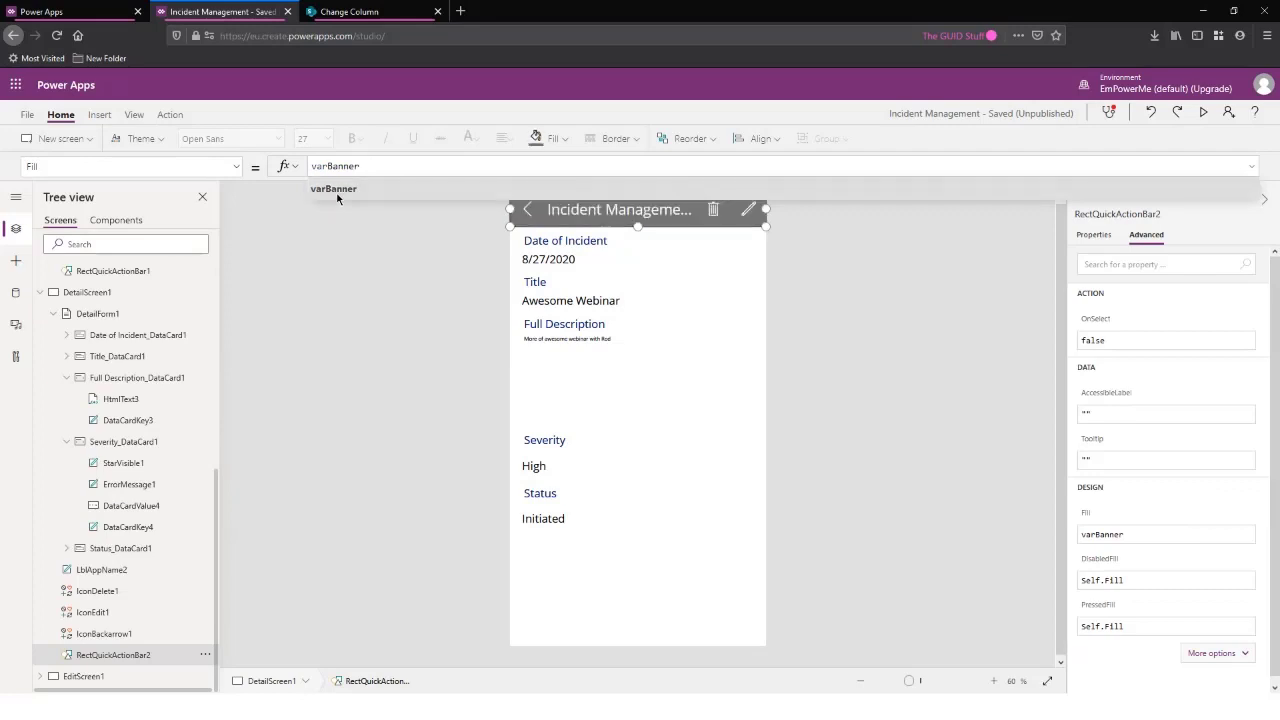
Set the Fill of the header rectangle RectQuickActionBar3 on EditScreen1 to varBanner
click(95, 681)
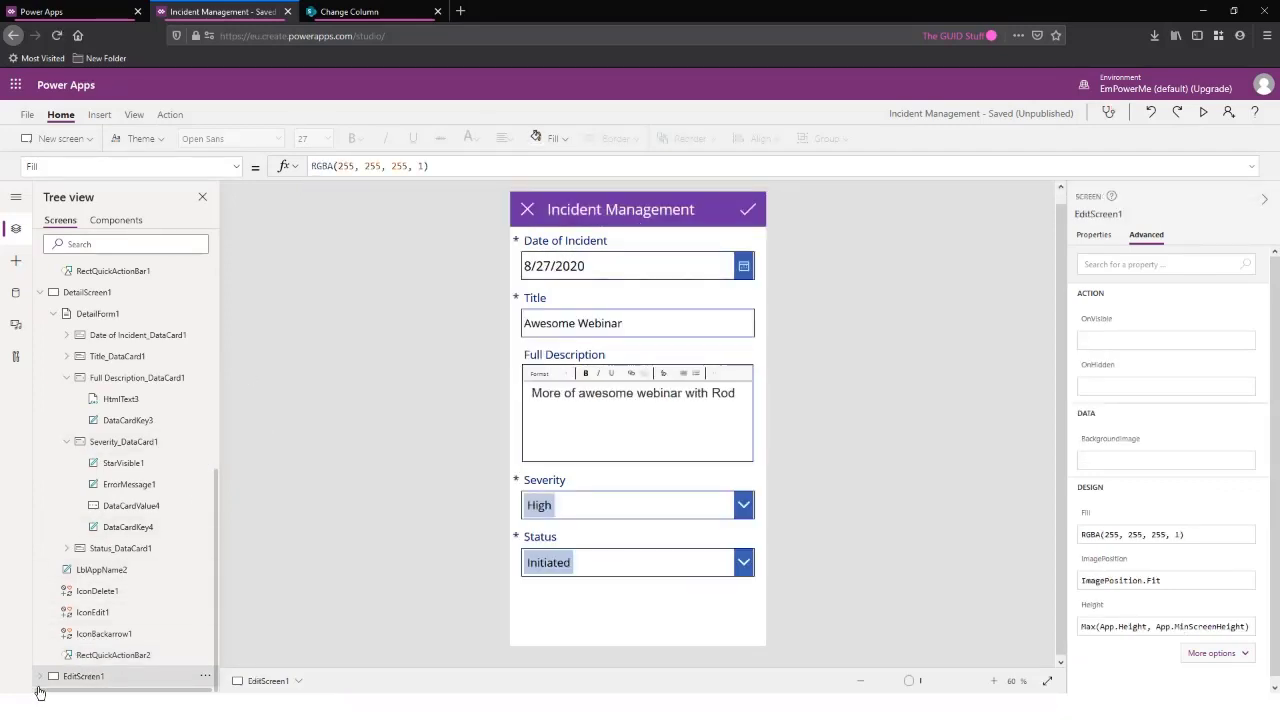
scroll(150, 601, down, 3)
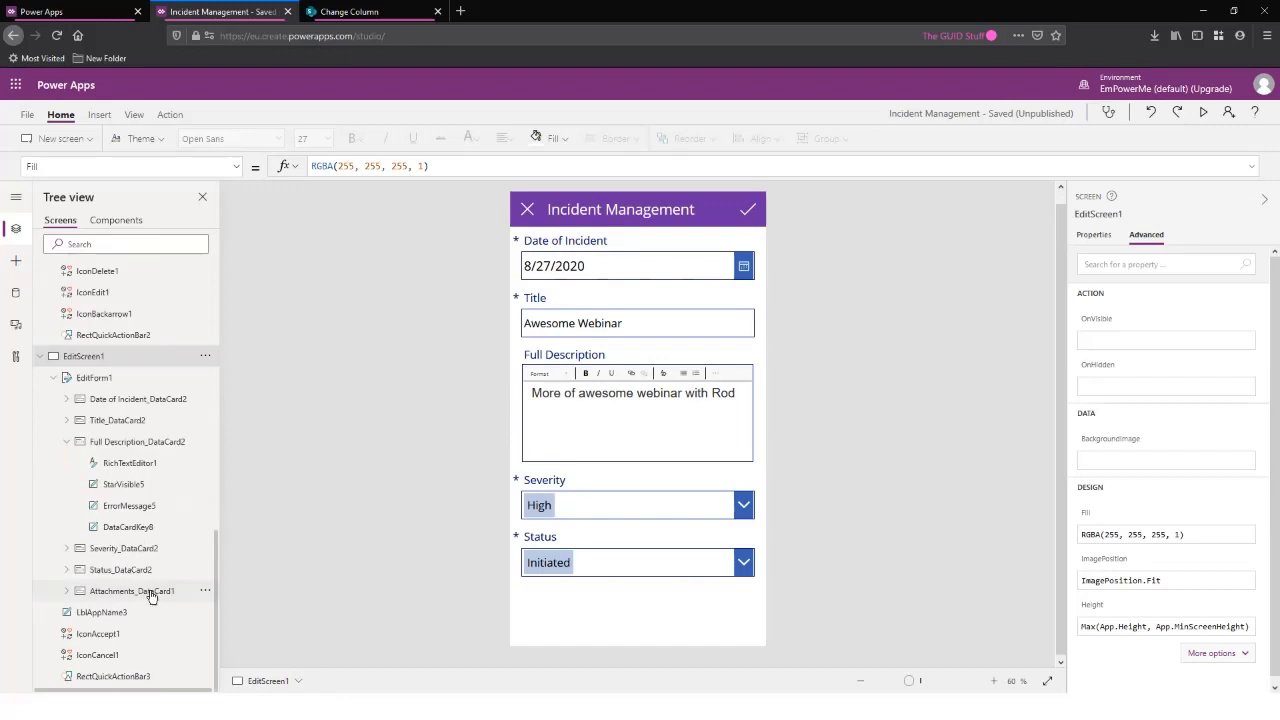
click(126, 678)
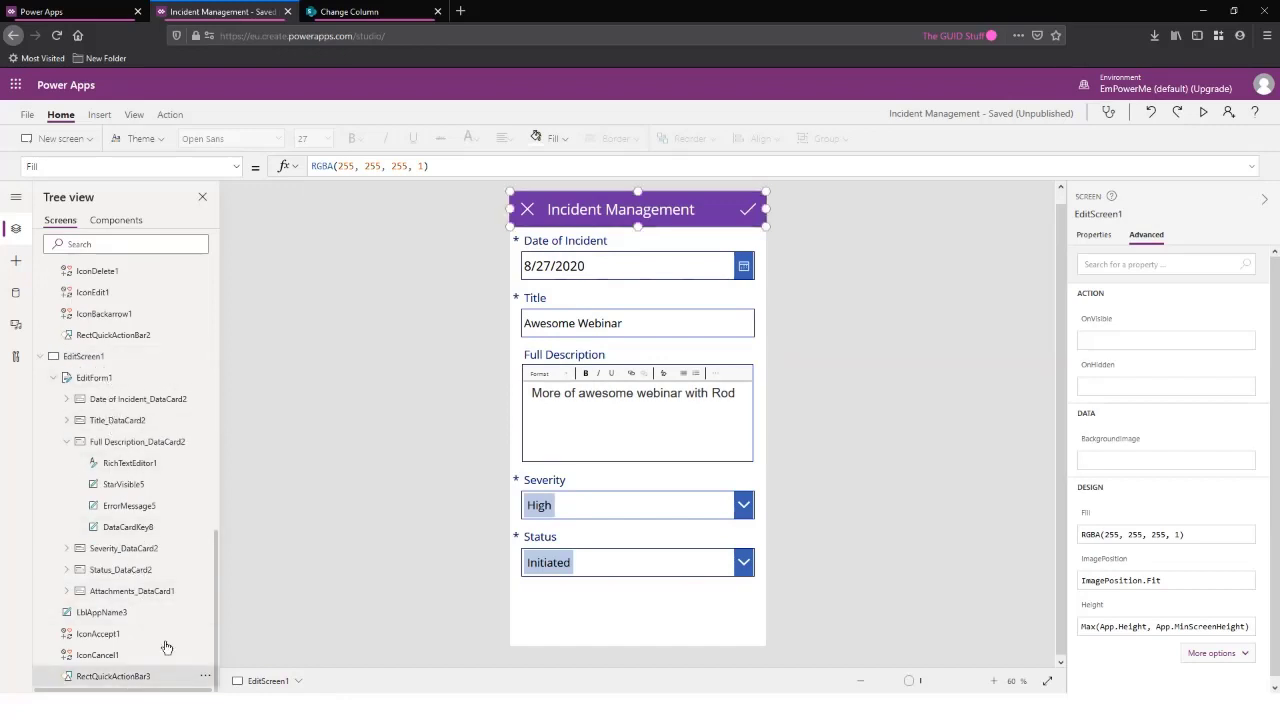
click(88, 166)
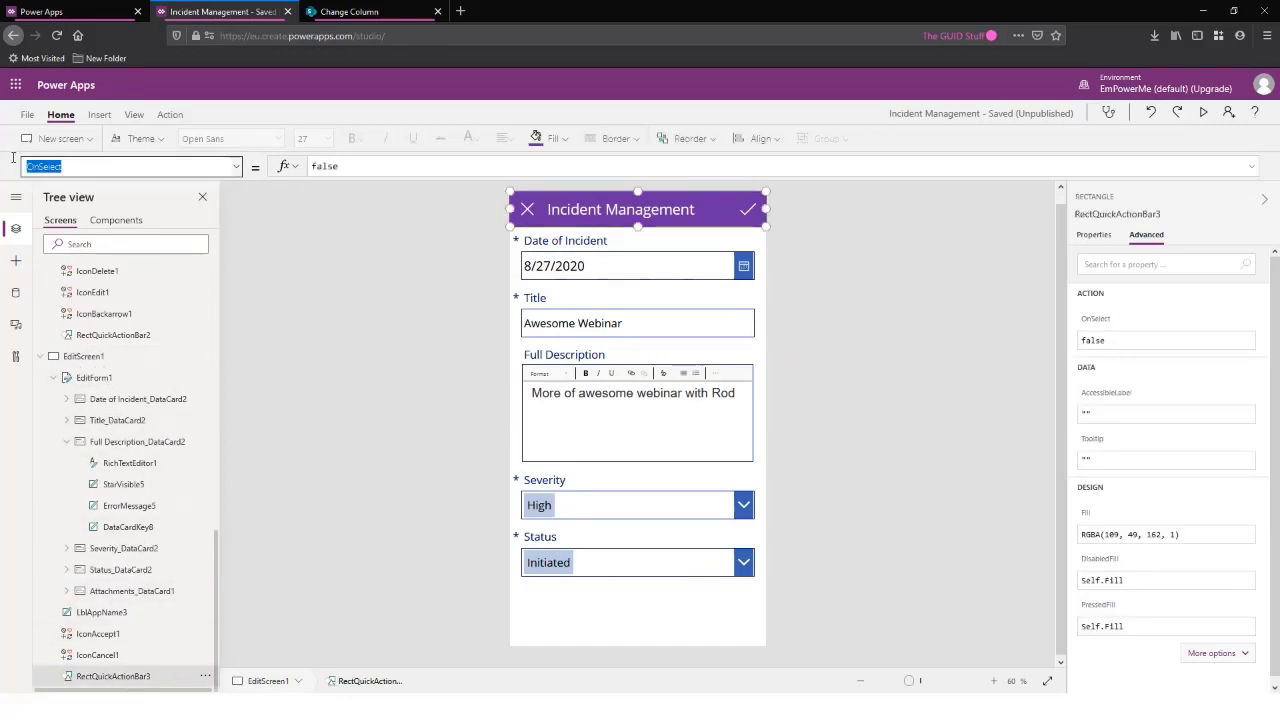
text(F)
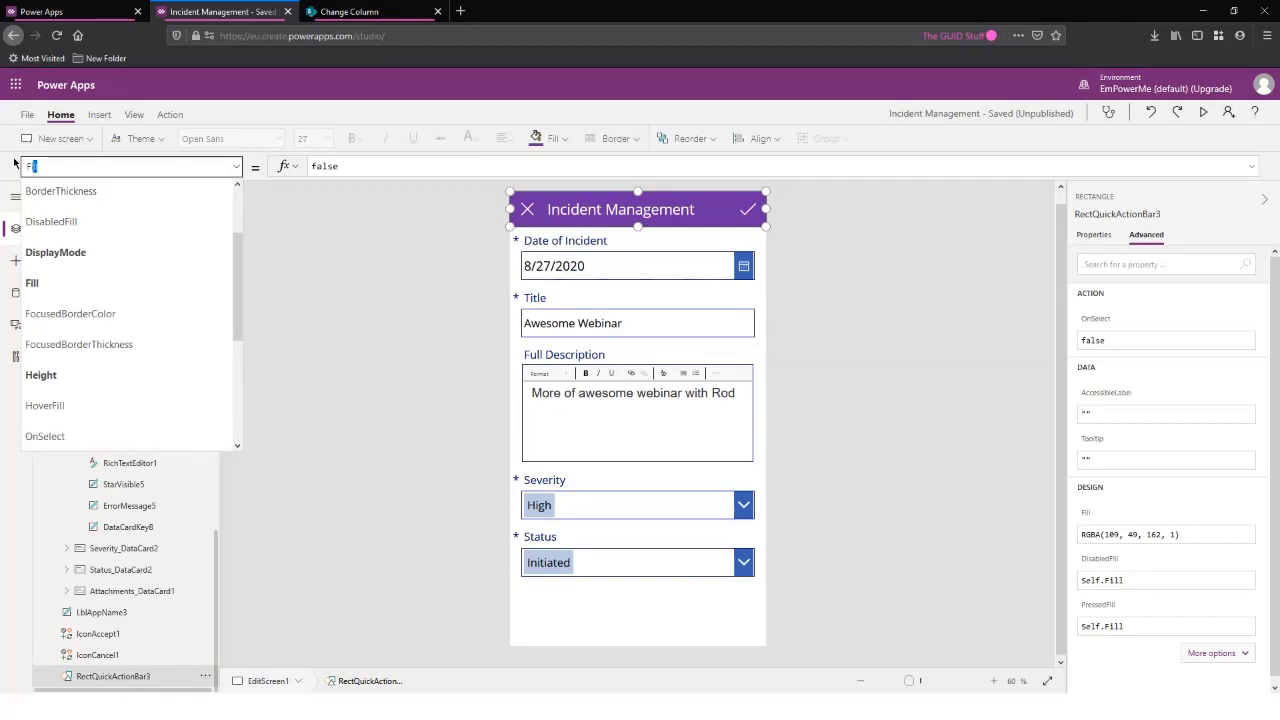
text(ill)
key(Return)
drag(445, 164, 266, 157)
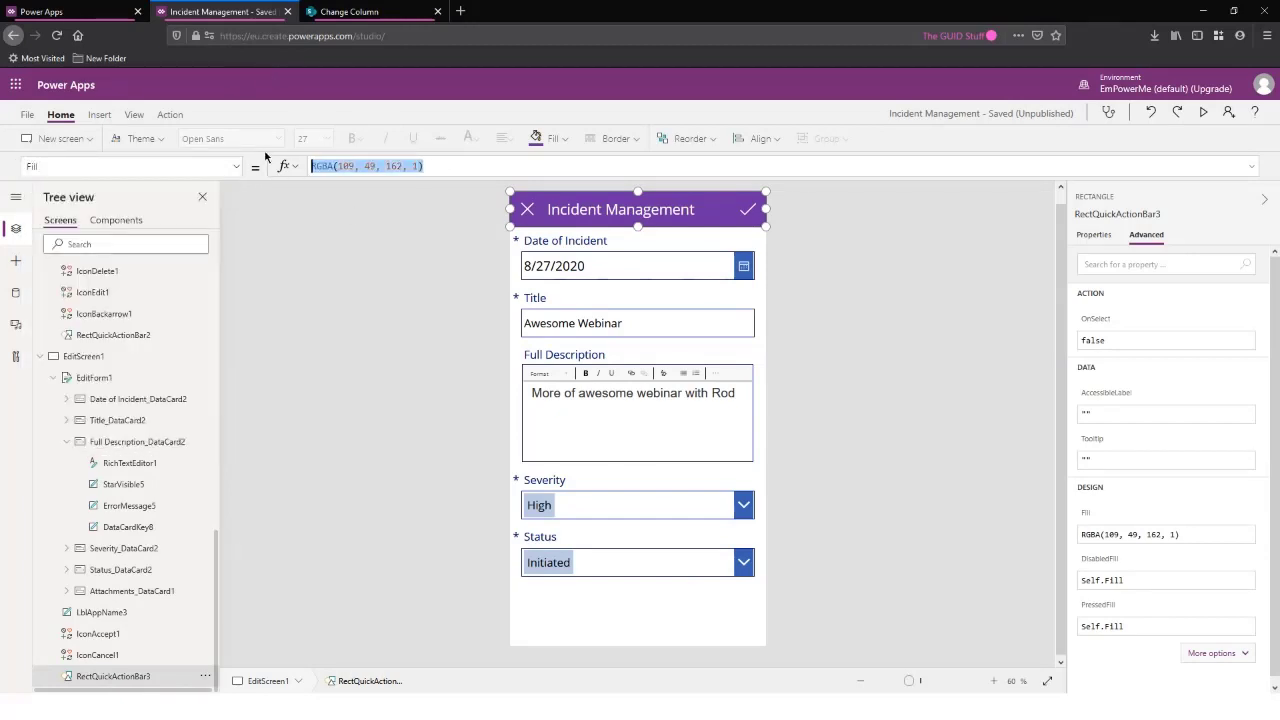
text(varBanner)
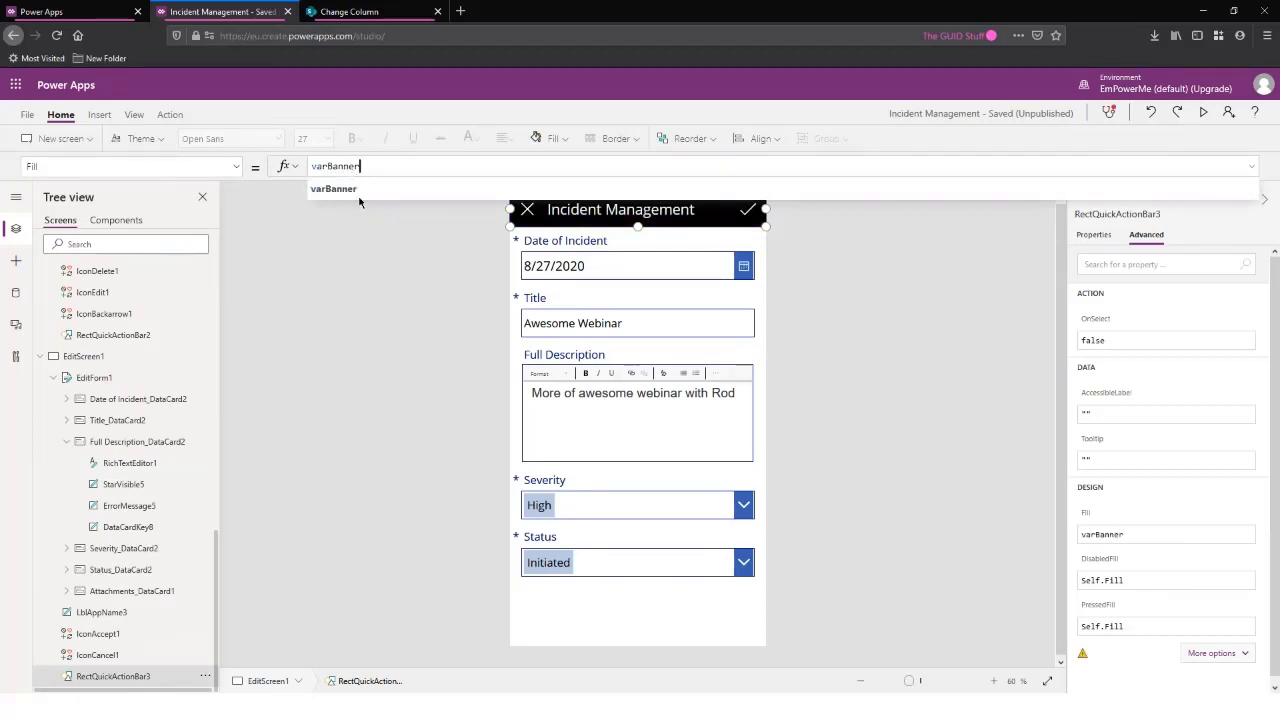
click(229, 346)
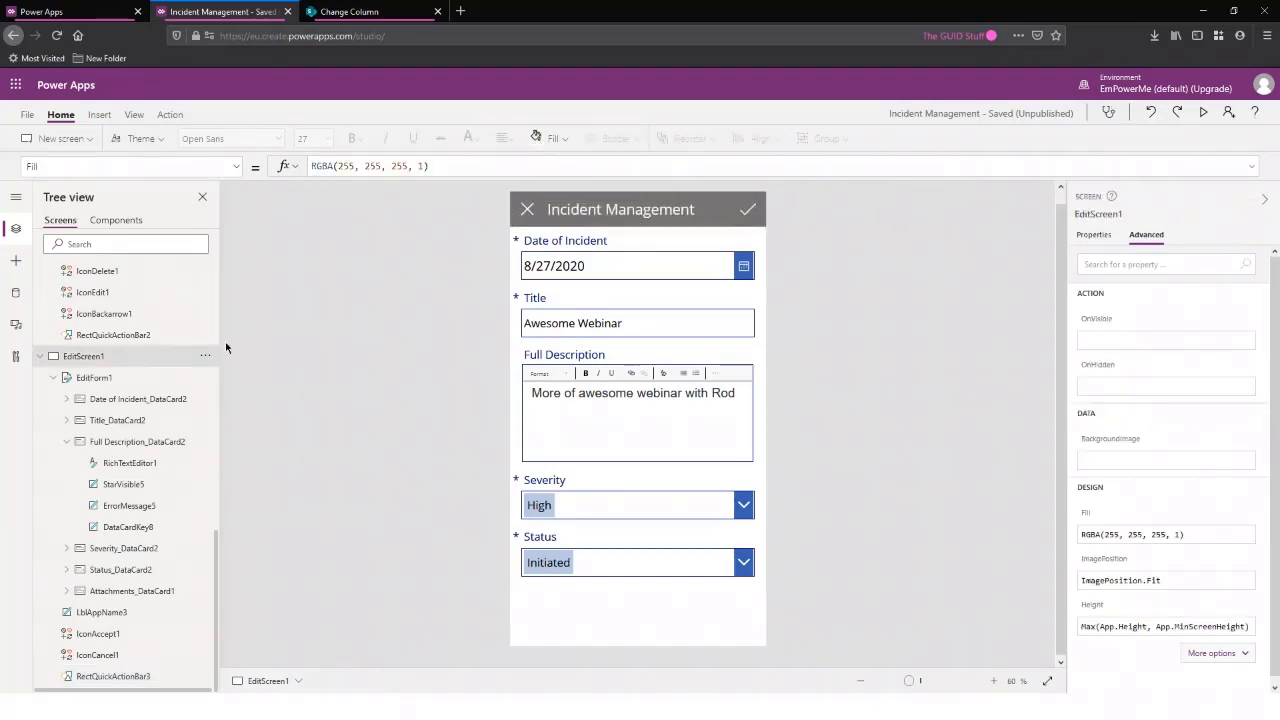
Change the App object's OnStart formula to Set(varBanner,Blue) and run OnStart
scroll(130, 640, up, 5)
scroll(139, 624, down, 5)
scroll(140, 360, up, 10)
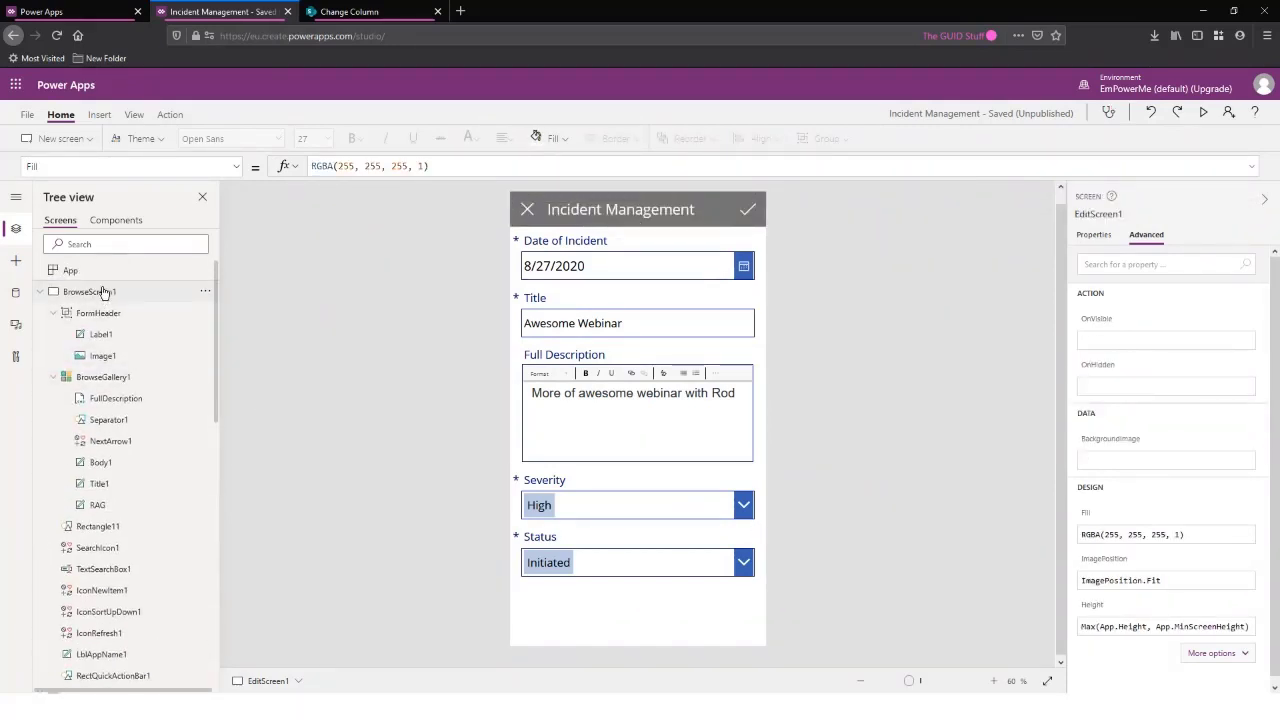
click(118, 273)
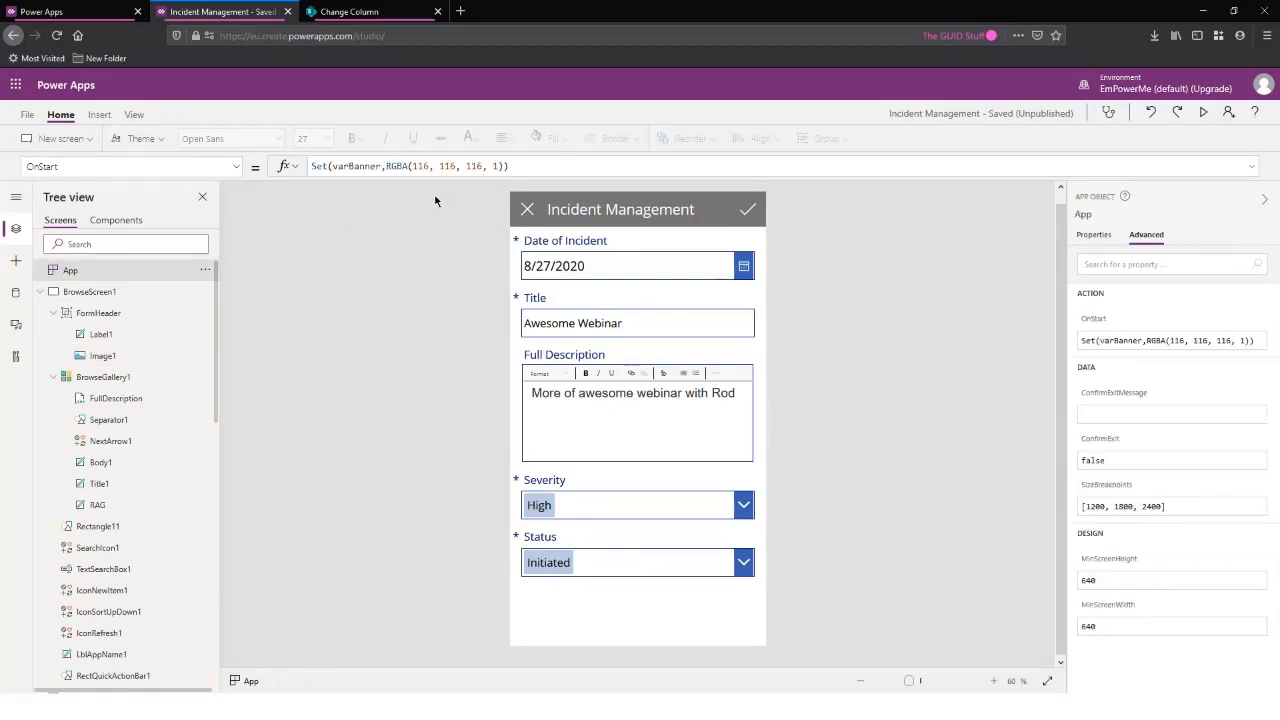
drag(386, 166, 507, 167)
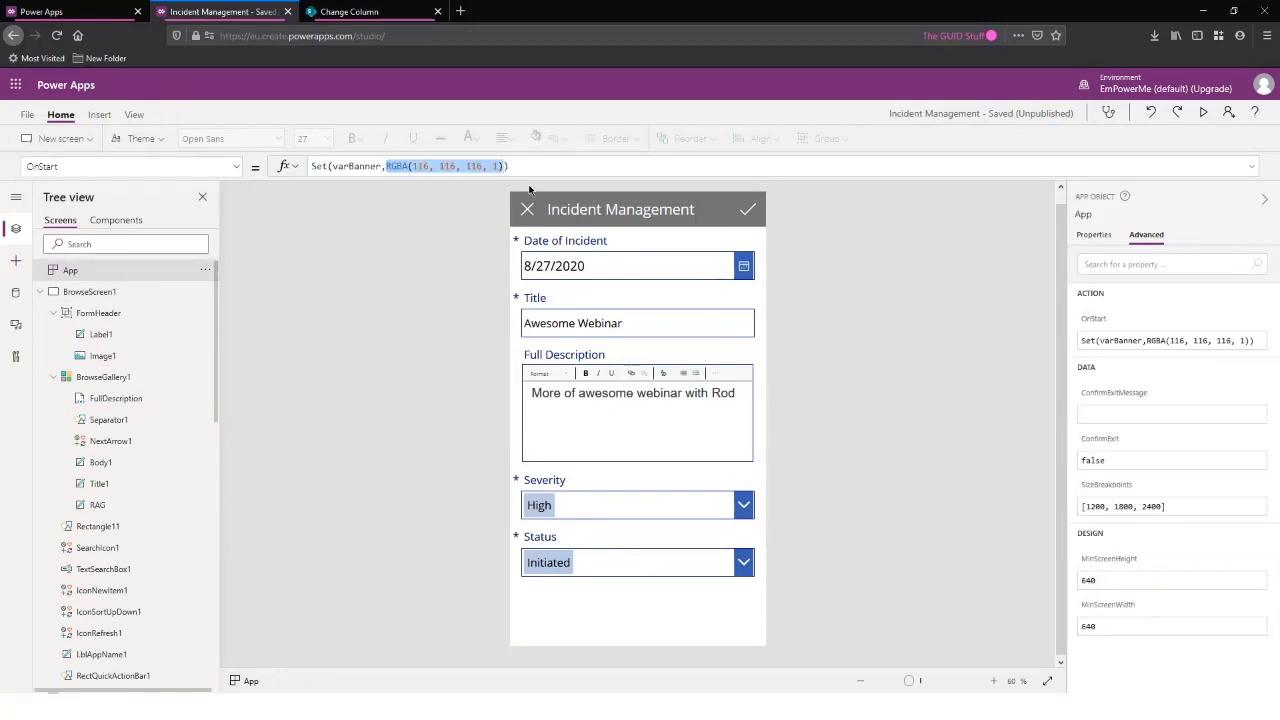
text(Blue)
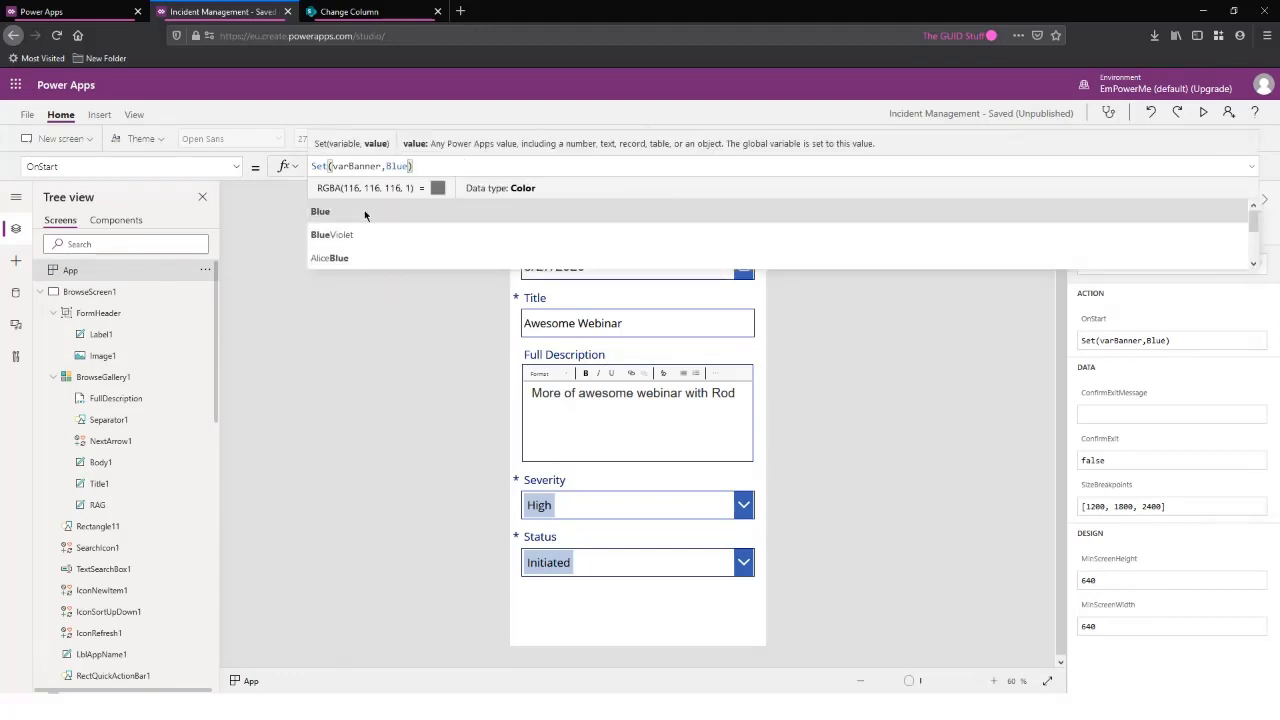
click(364, 210)
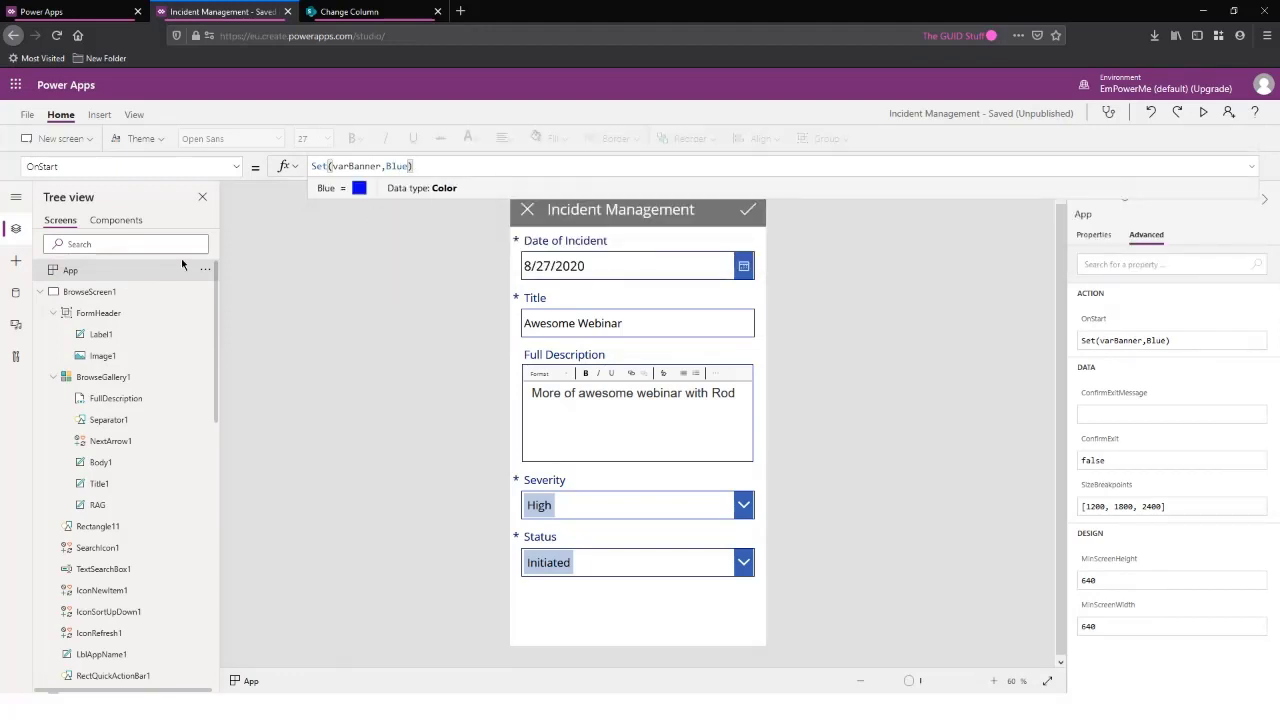
click(206, 273)
click(236, 296)
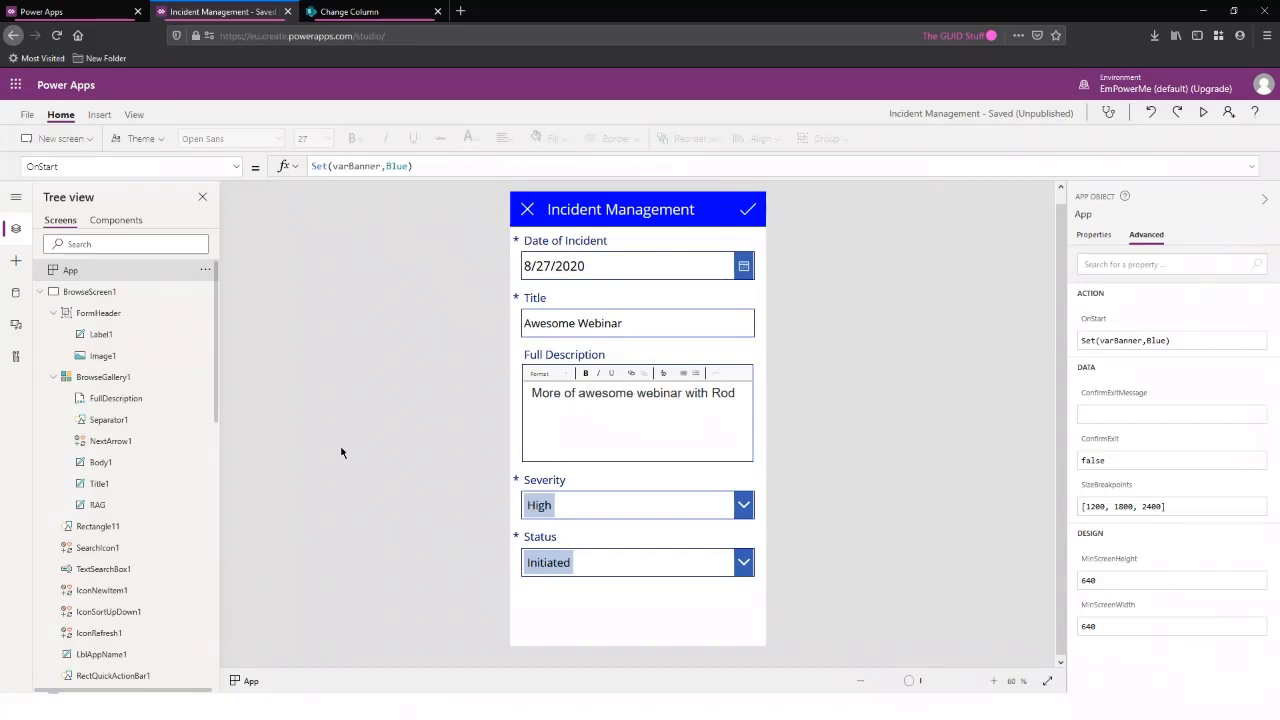
Unlock the Severity card on EditScreen1 and set its combo box's BorderColor to varBanner
click(630, 505)
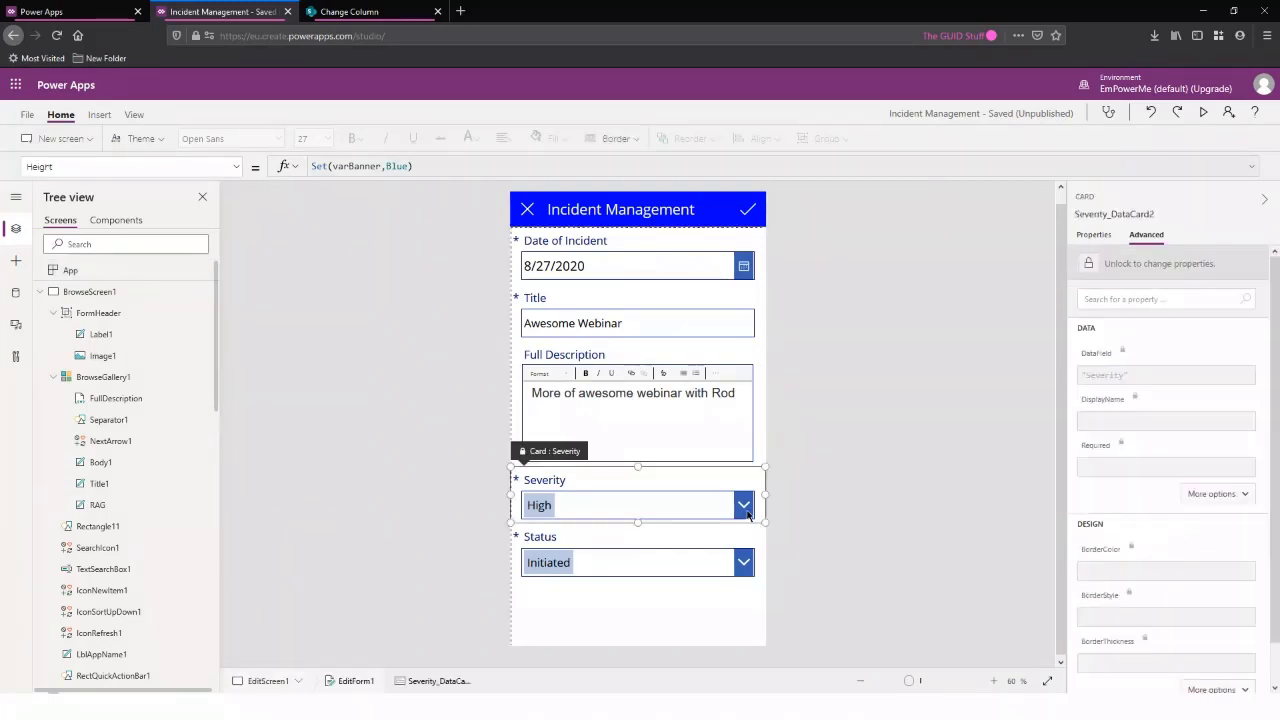
click(634, 500)
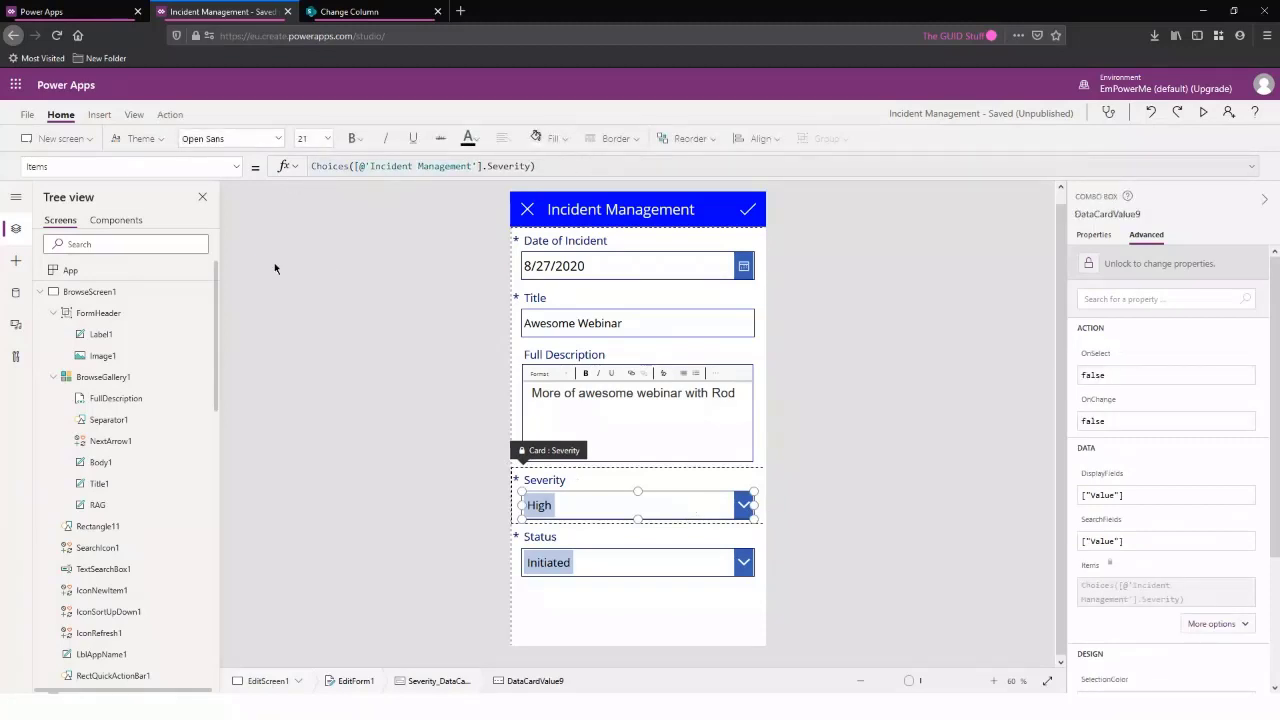
click(155, 166)
key(ctrl+a)
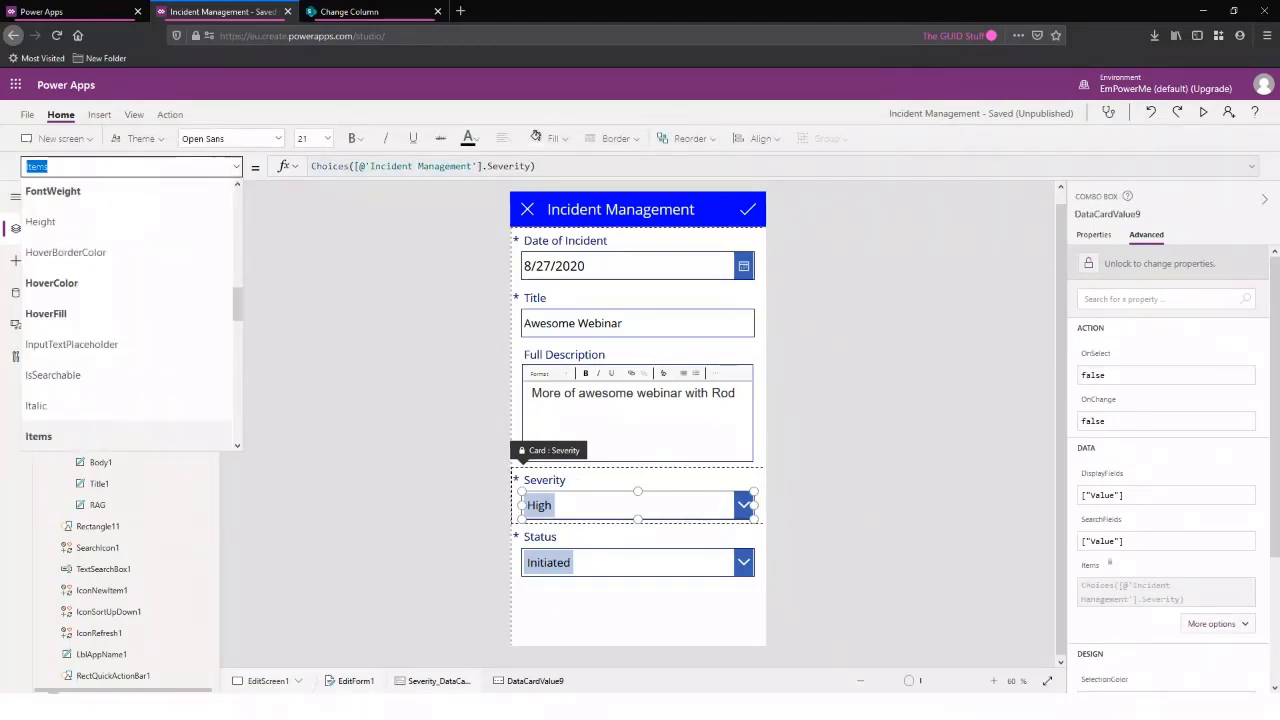
text(bo)
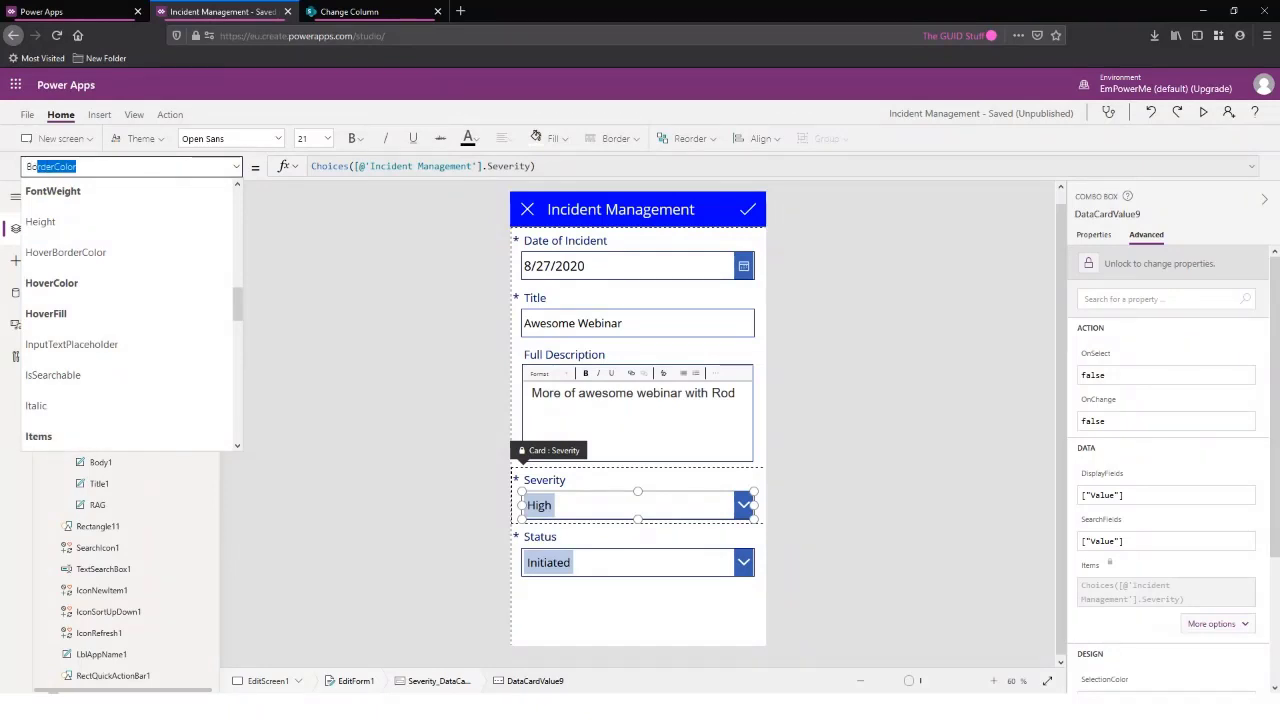
key(Return)
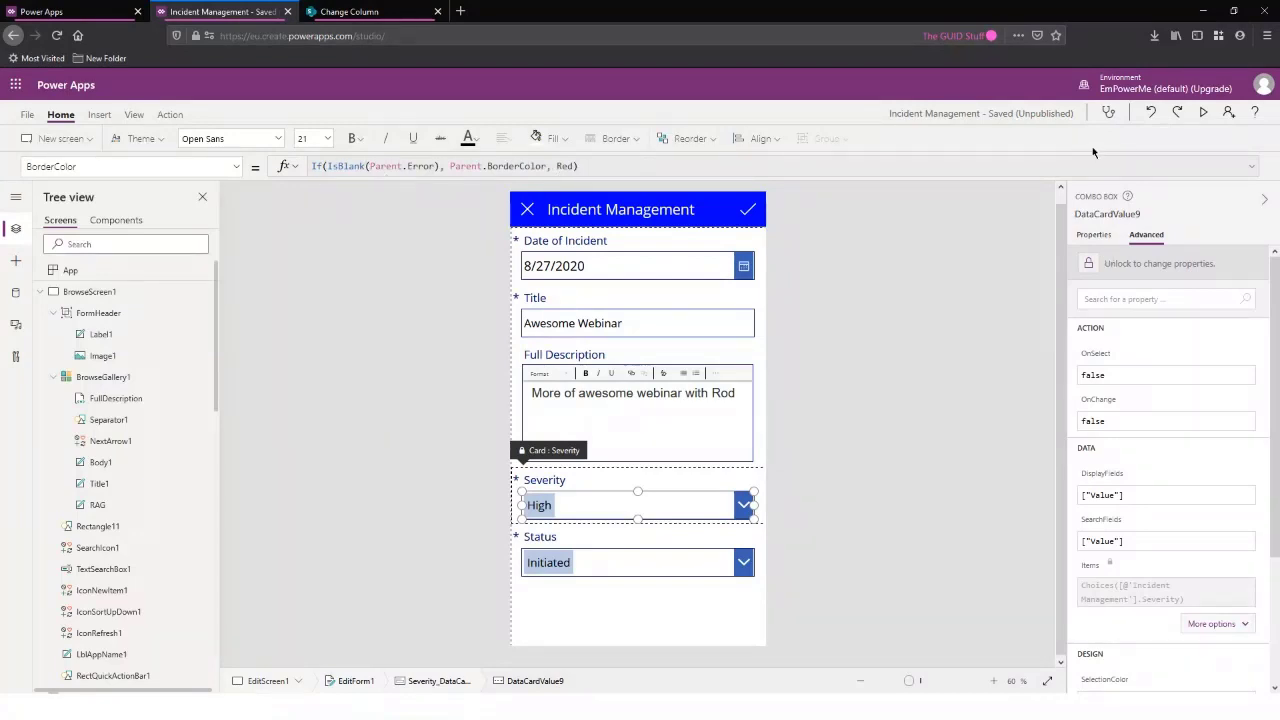
click(676, 194)
click(679, 160)
key(ctrl+a)
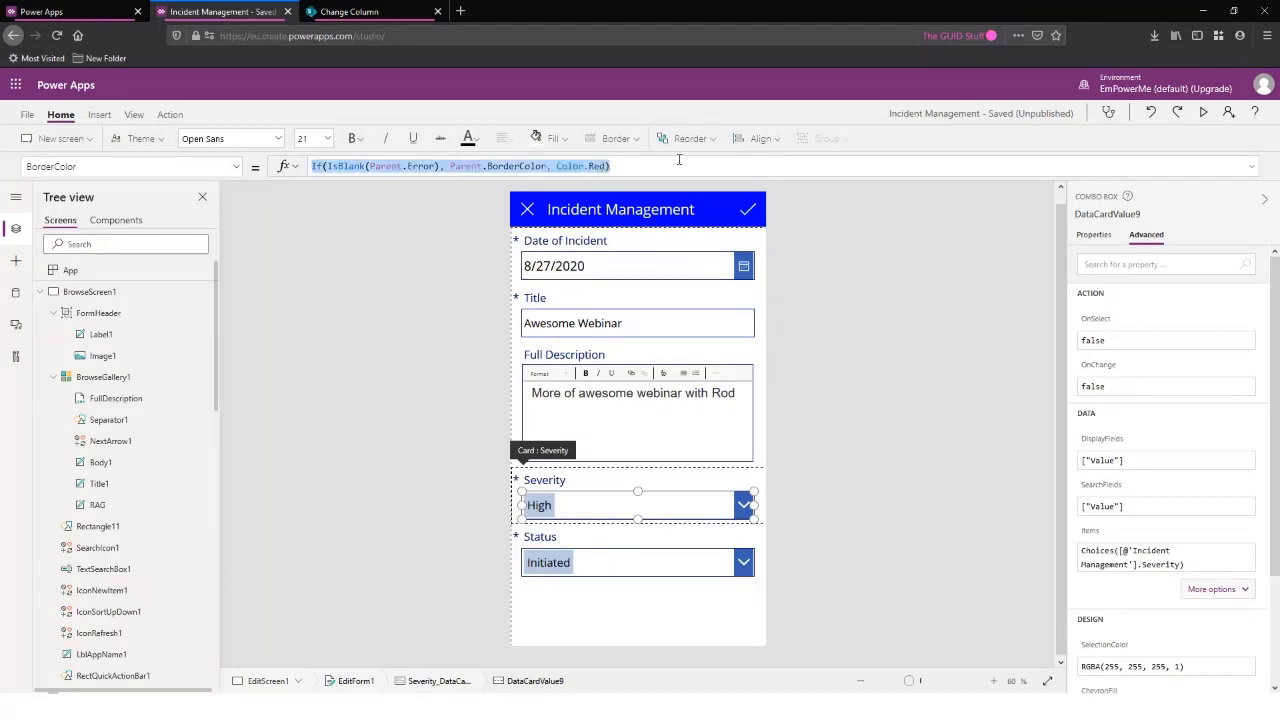
text(varBanner)
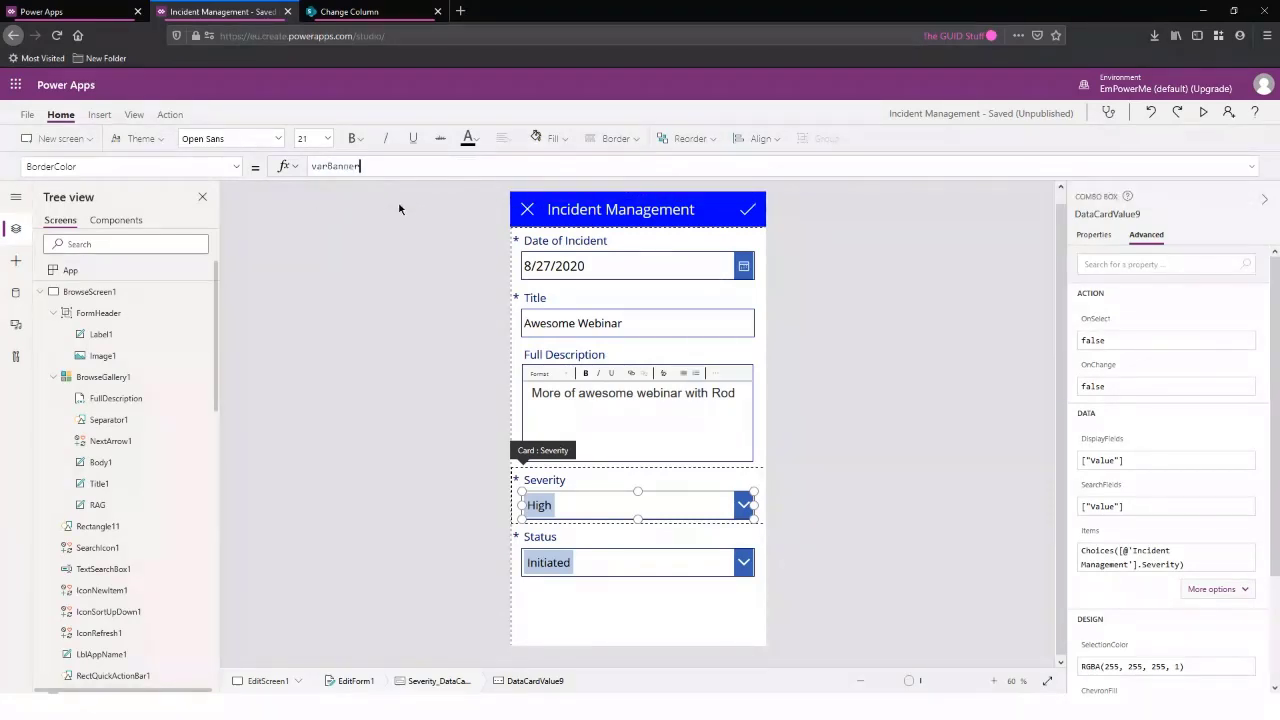
Set the ChevronFill of the Severity combo box on EditScreen1 to varBanner
click(127, 163)
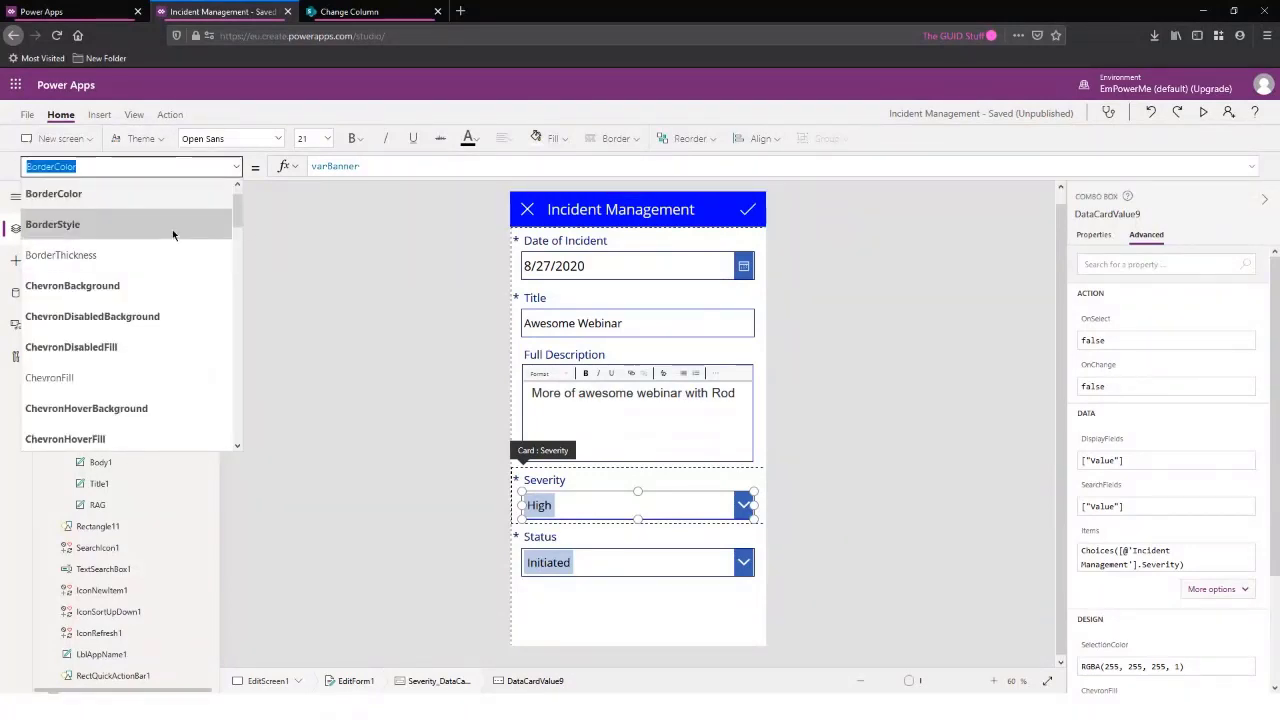
click(111, 378)
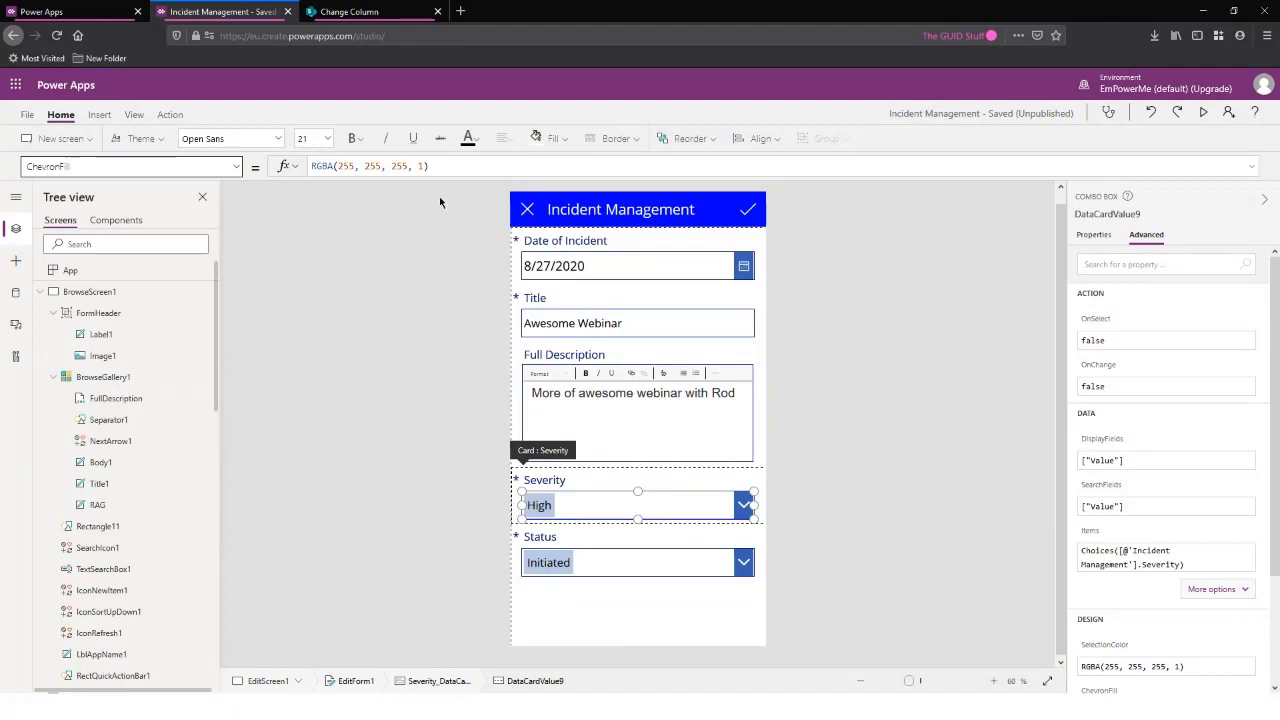
drag(440, 168, 270, 158)
text(varB)
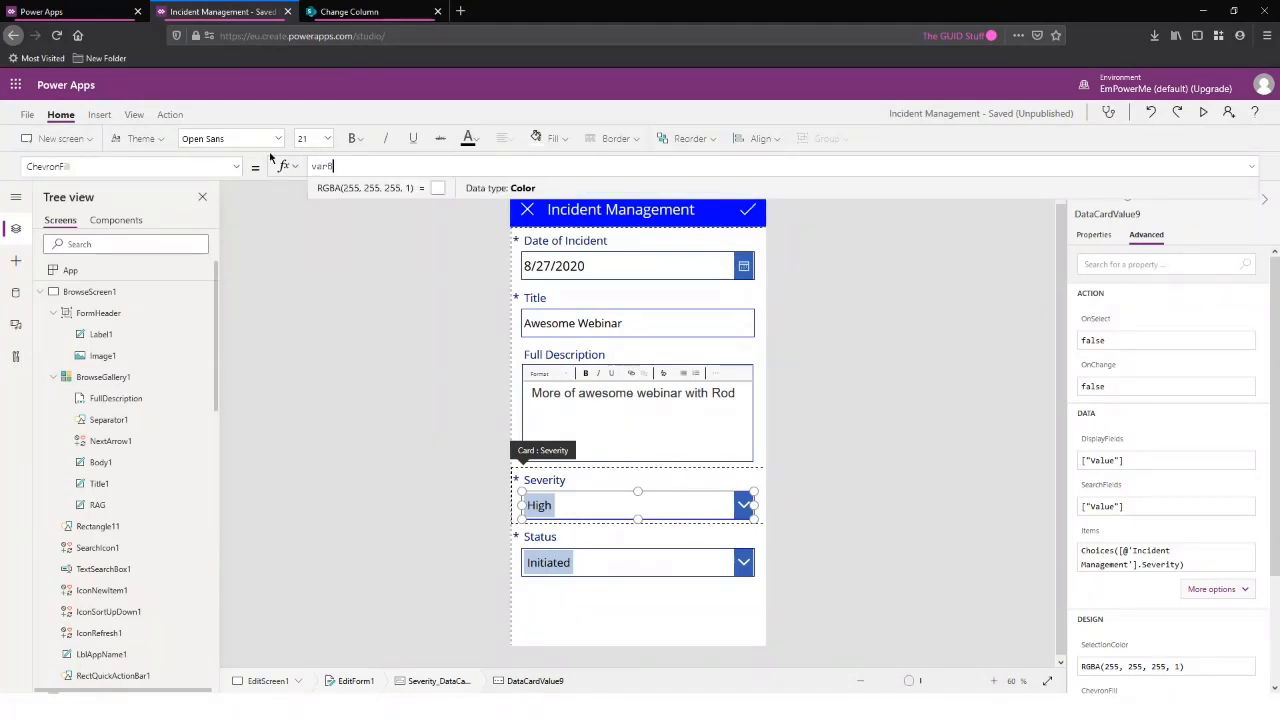
text(anner)
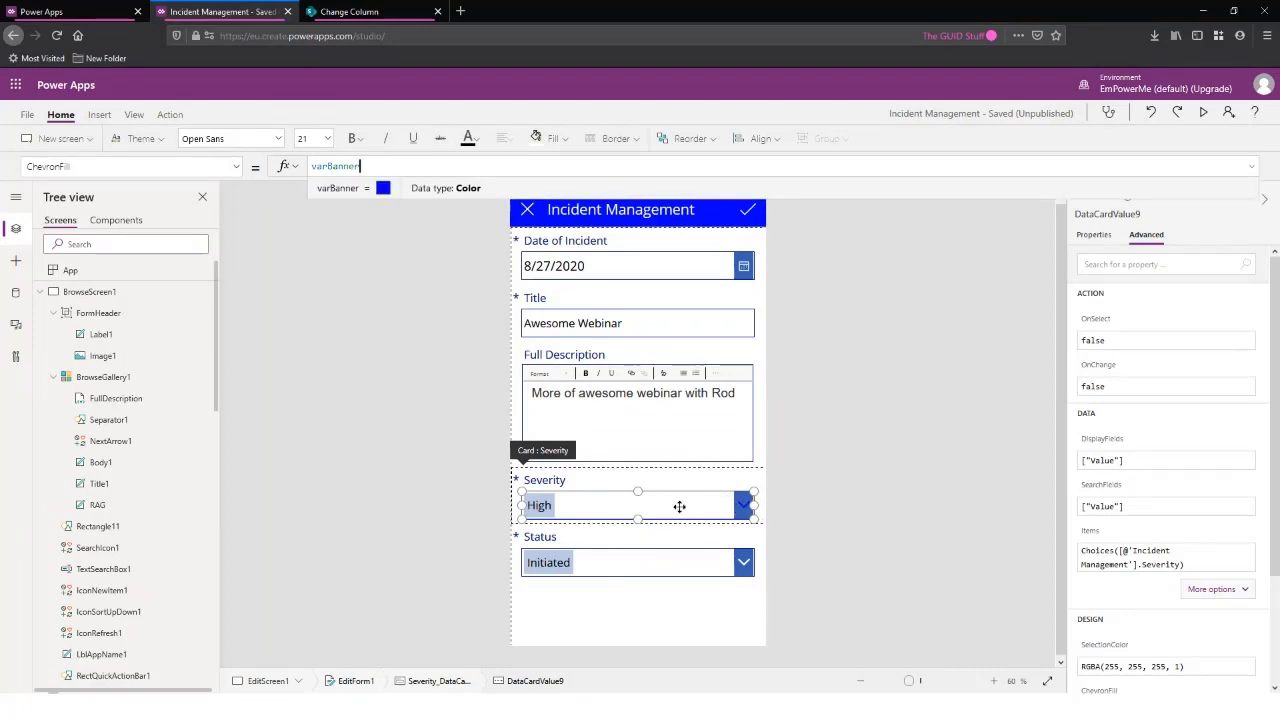
click(837, 529)
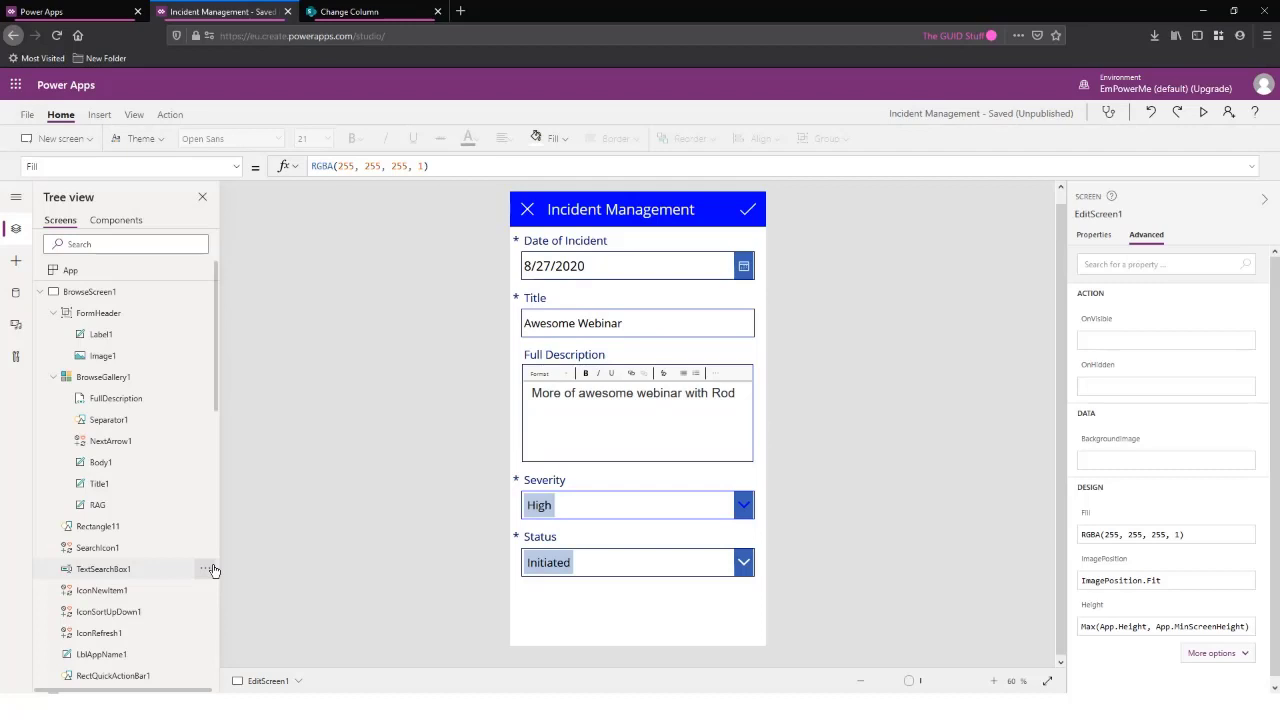
Change the App object's OnStart formula to Set(varBanner,Red) and run OnStart
click(145, 291)
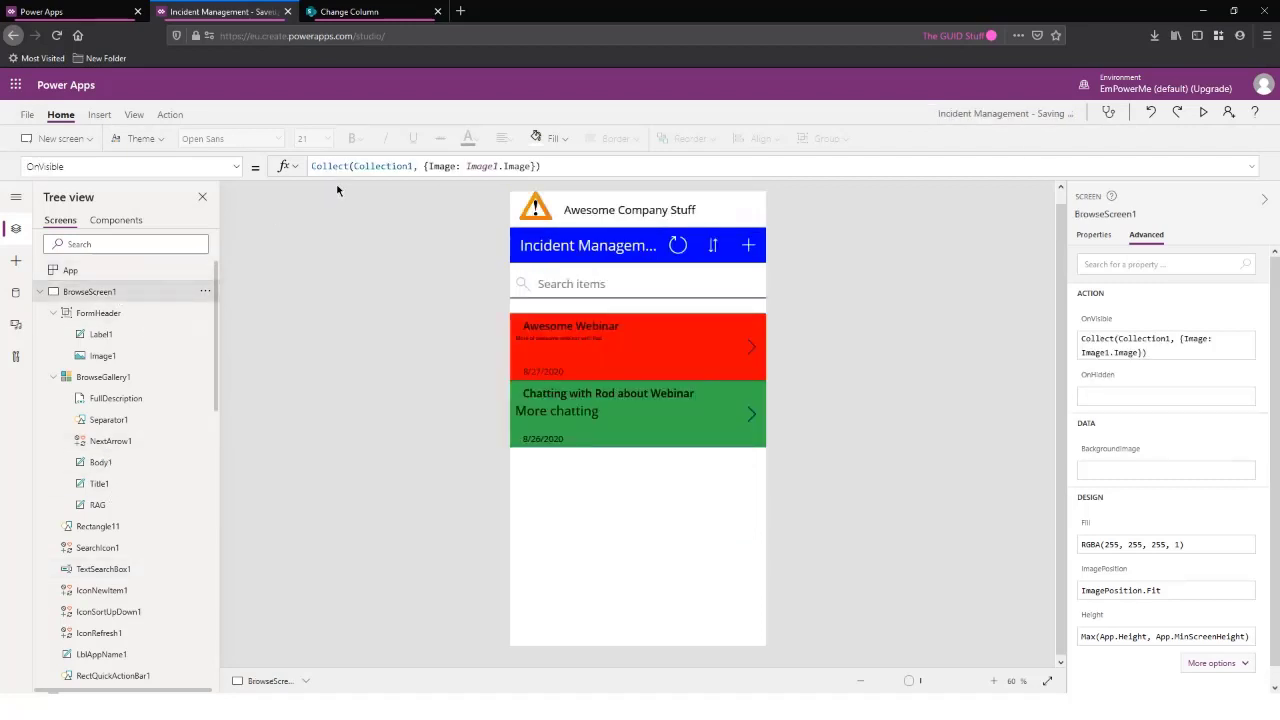
click(155, 270)
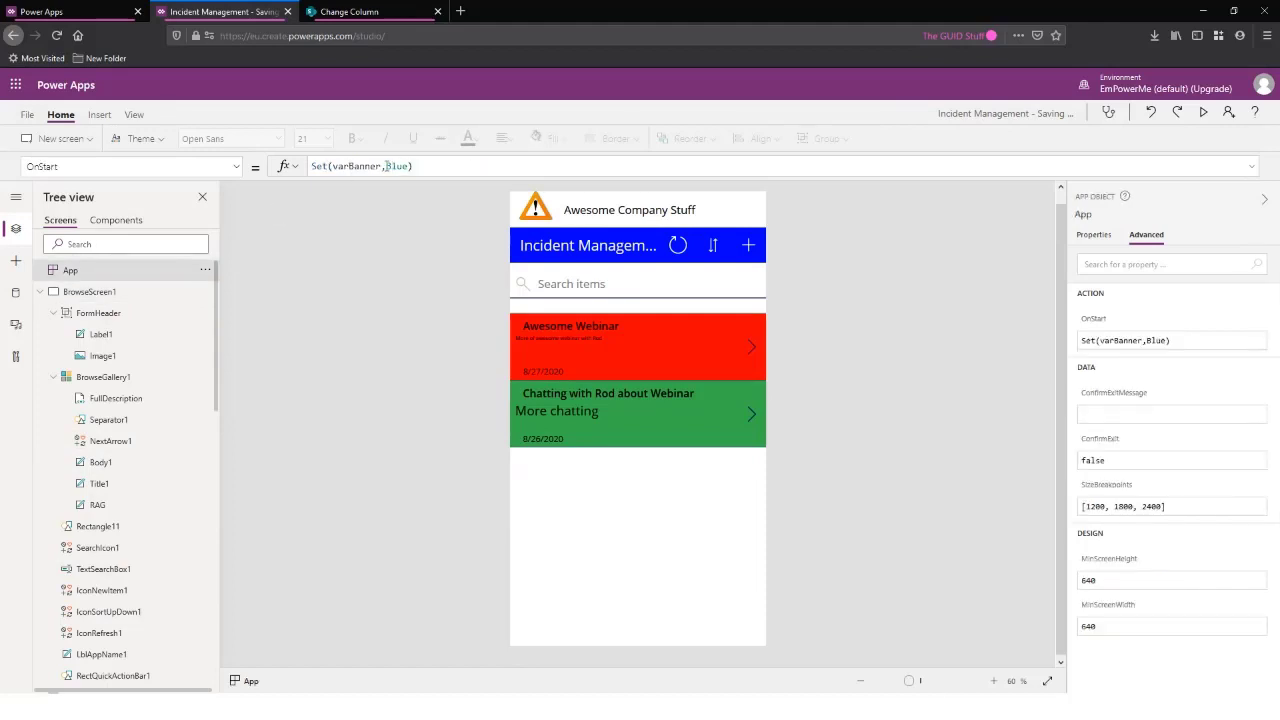
double_click(392, 166)
text(Red)
scroll(120, 330, down, 10)
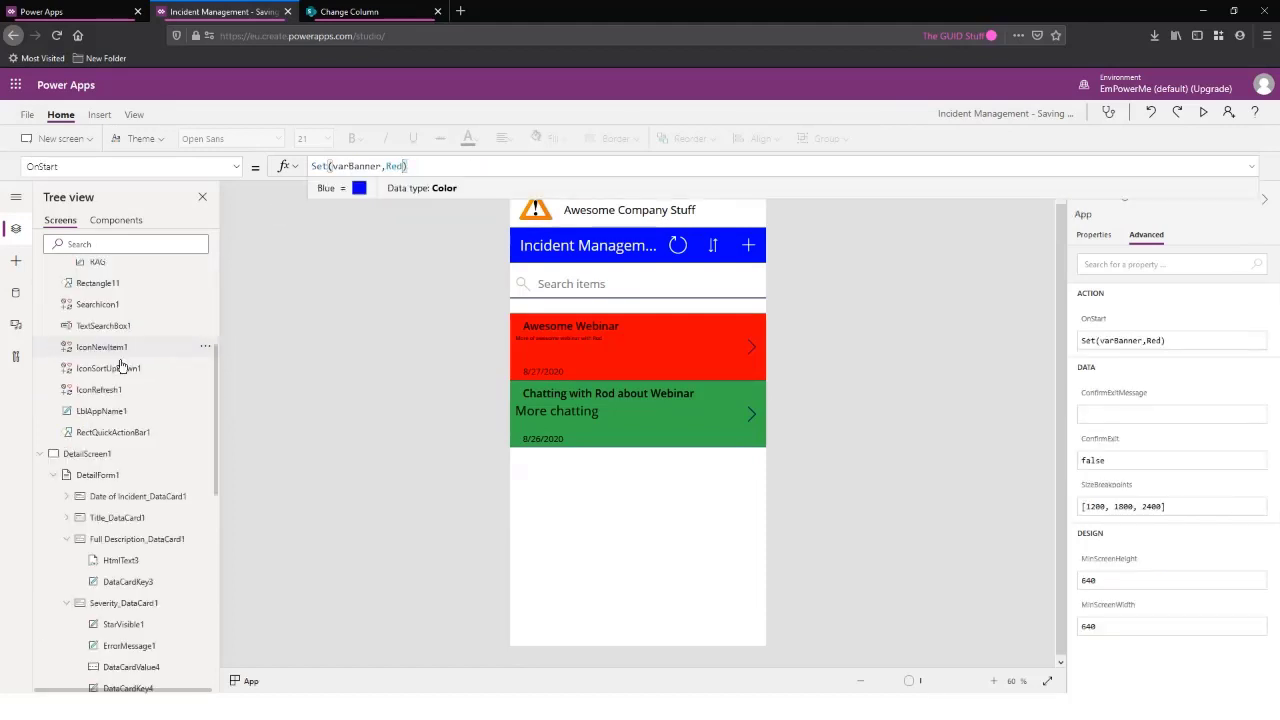
scroll(117, 443, up, 5)
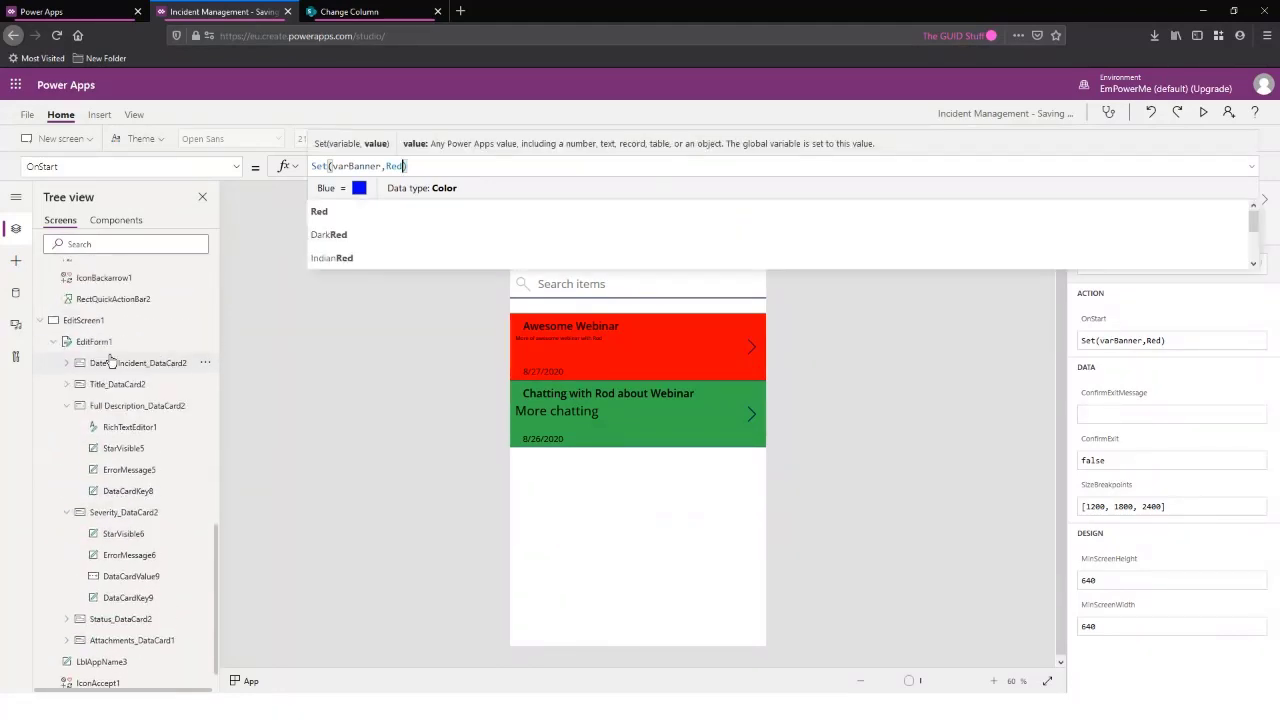
scroll(178, 260, up, 5)
click(205, 270)
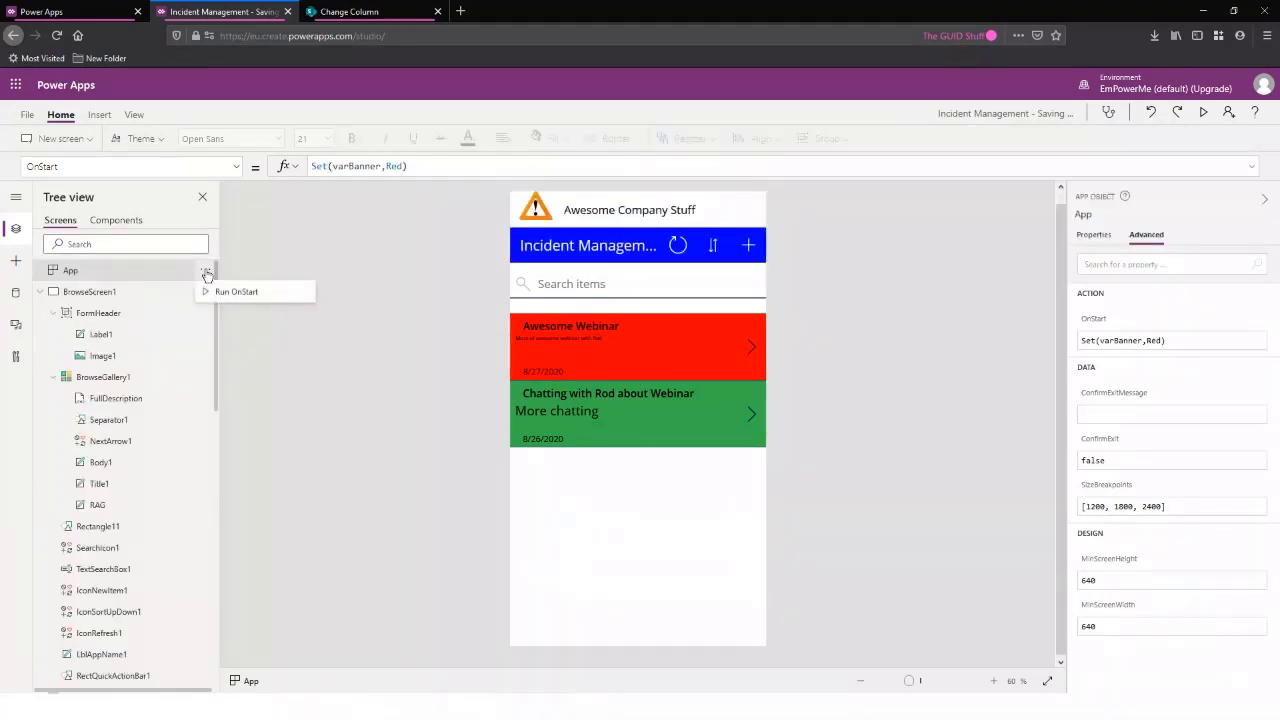
click(228, 288)
Open EditScreen1 to check the colors of its header banner and Severity combo box
scroll(145, 436, down, 5)
scroll(150, 440, down, 4)
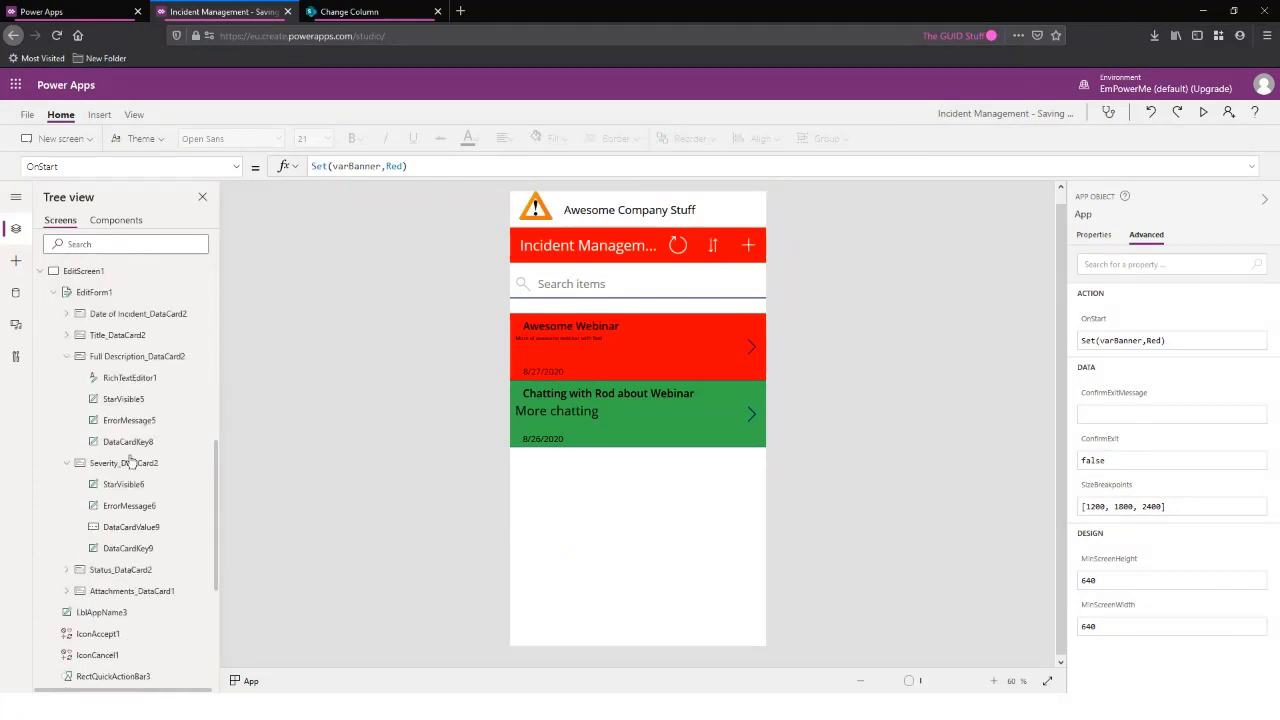
click(84, 423)
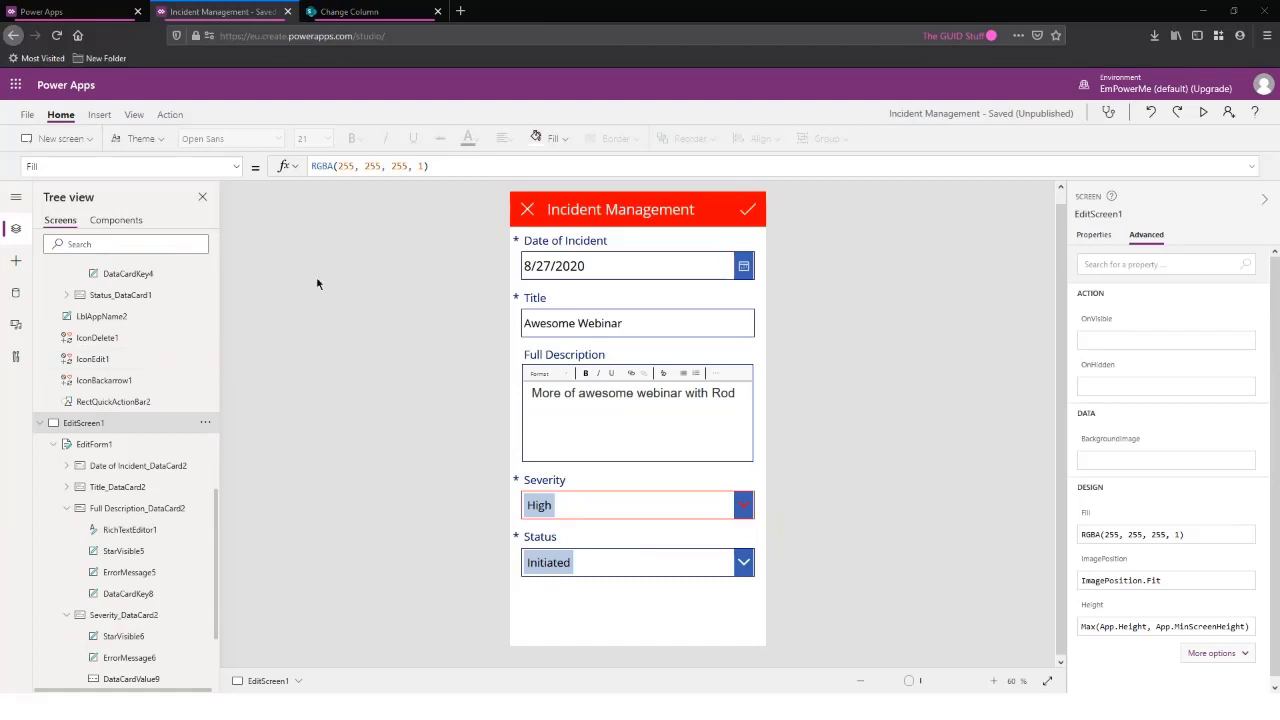
Publish the saved version of the Incident Management app
click(27, 114)
click(163, 315)
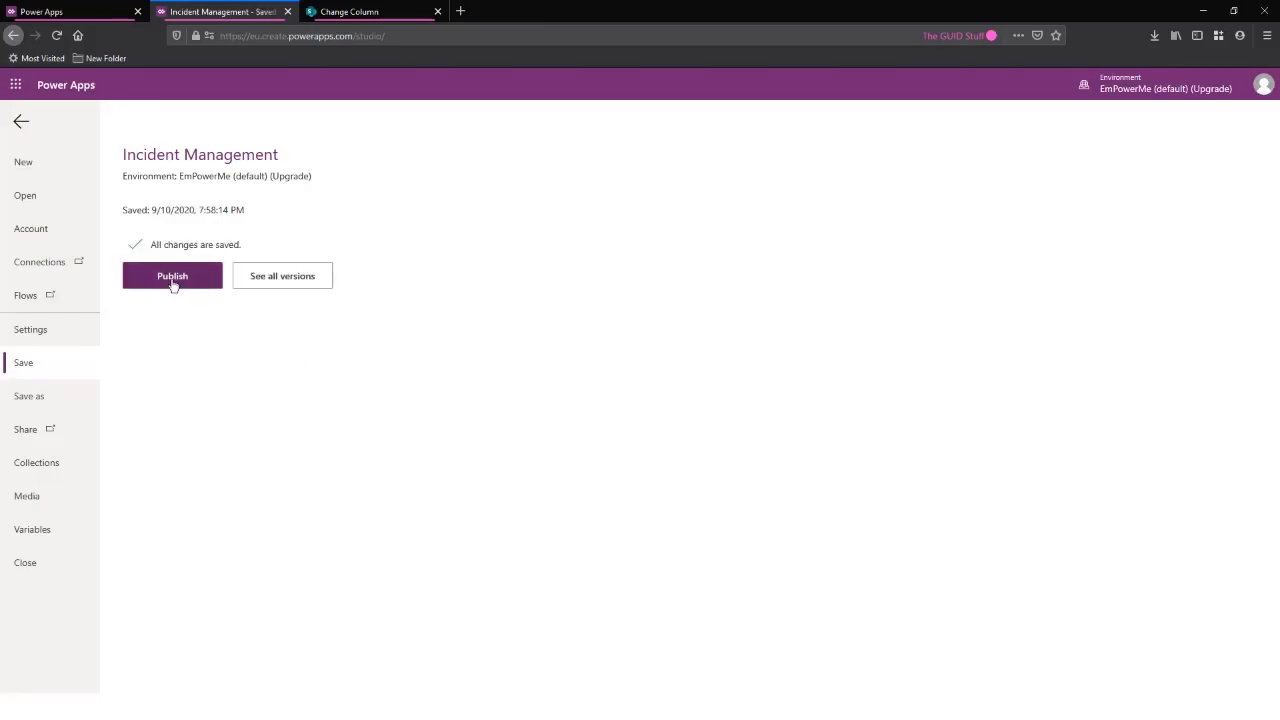
click(174, 282)
click(650, 462)
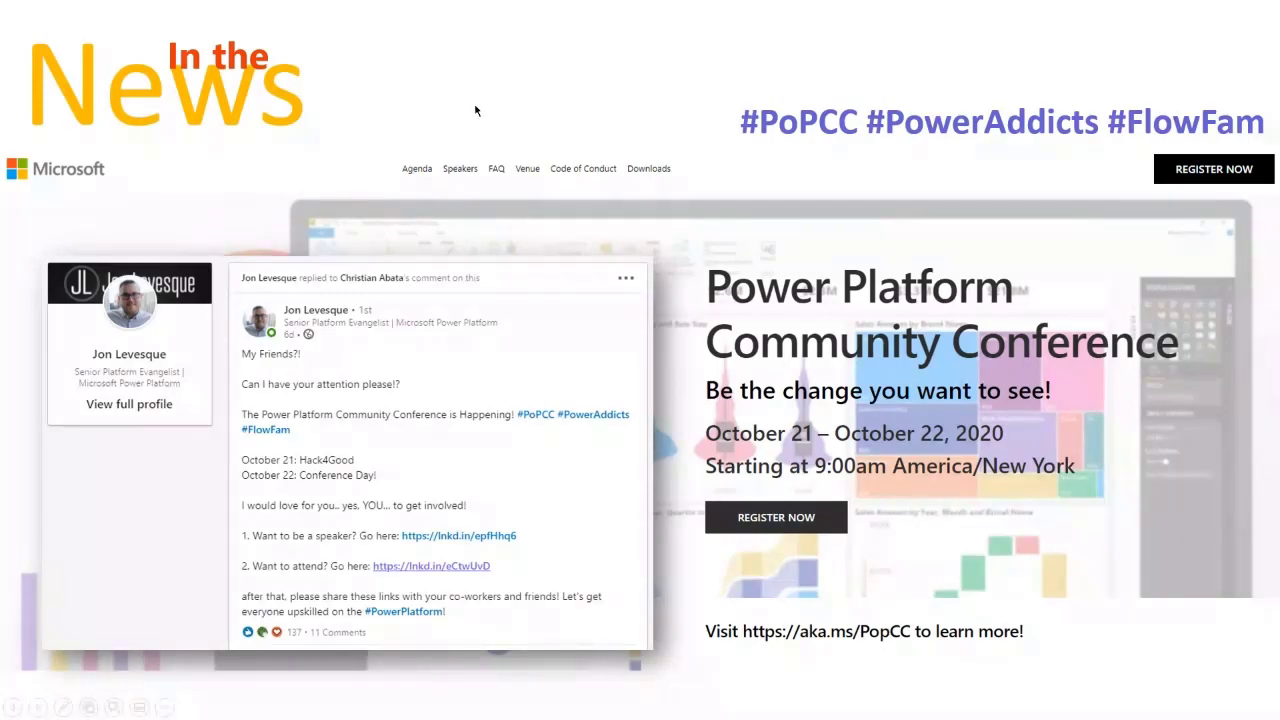
click(476, 111)
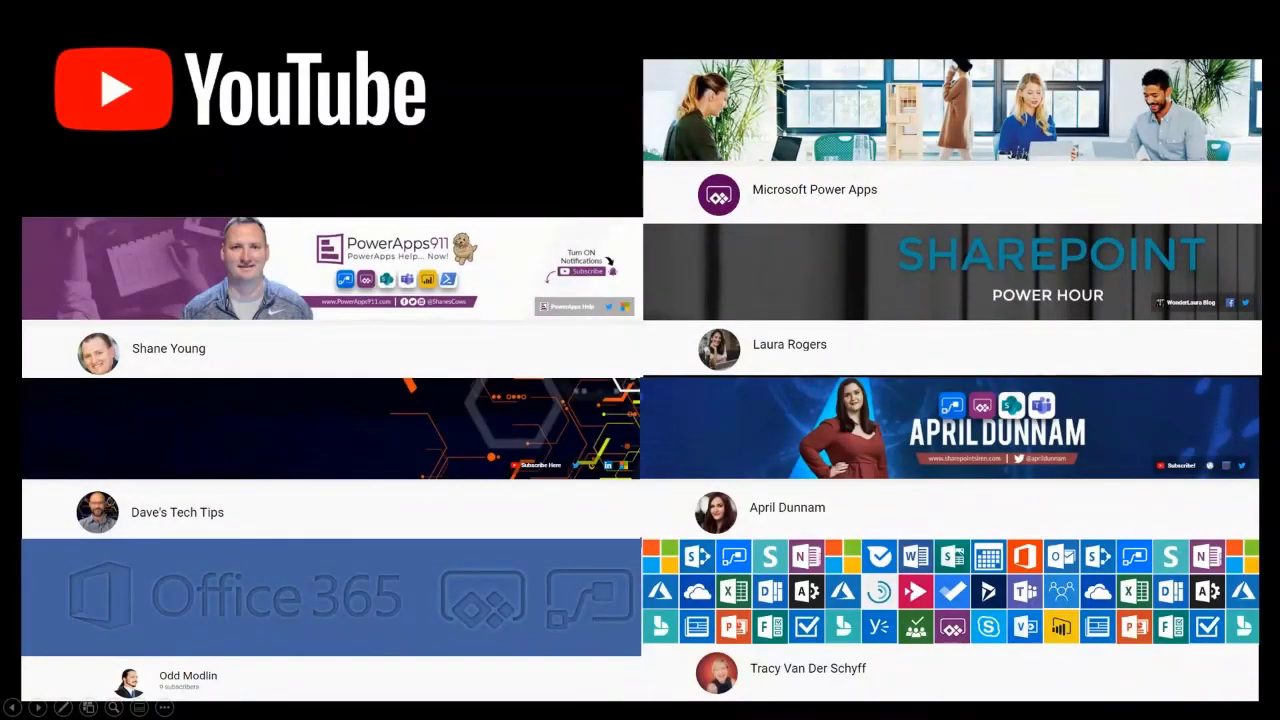